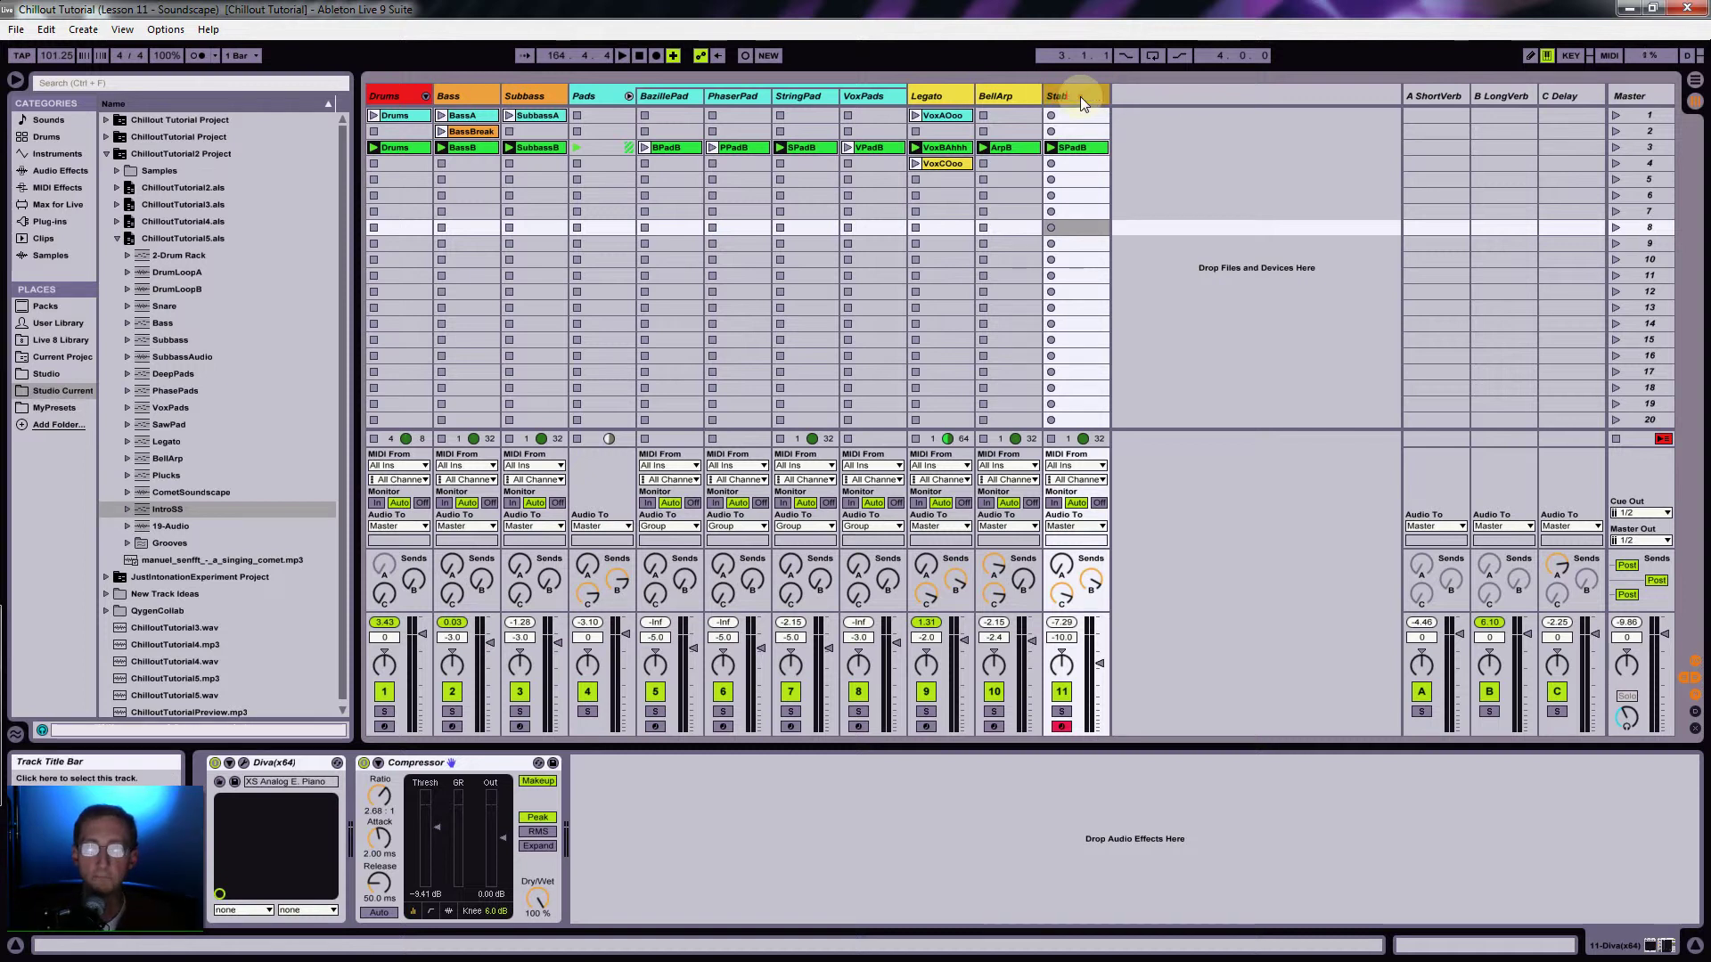
Step: Rename the last track as Stabs and give it a yellow track colour
type("s")
key("Return")
right_click(1080, 96)
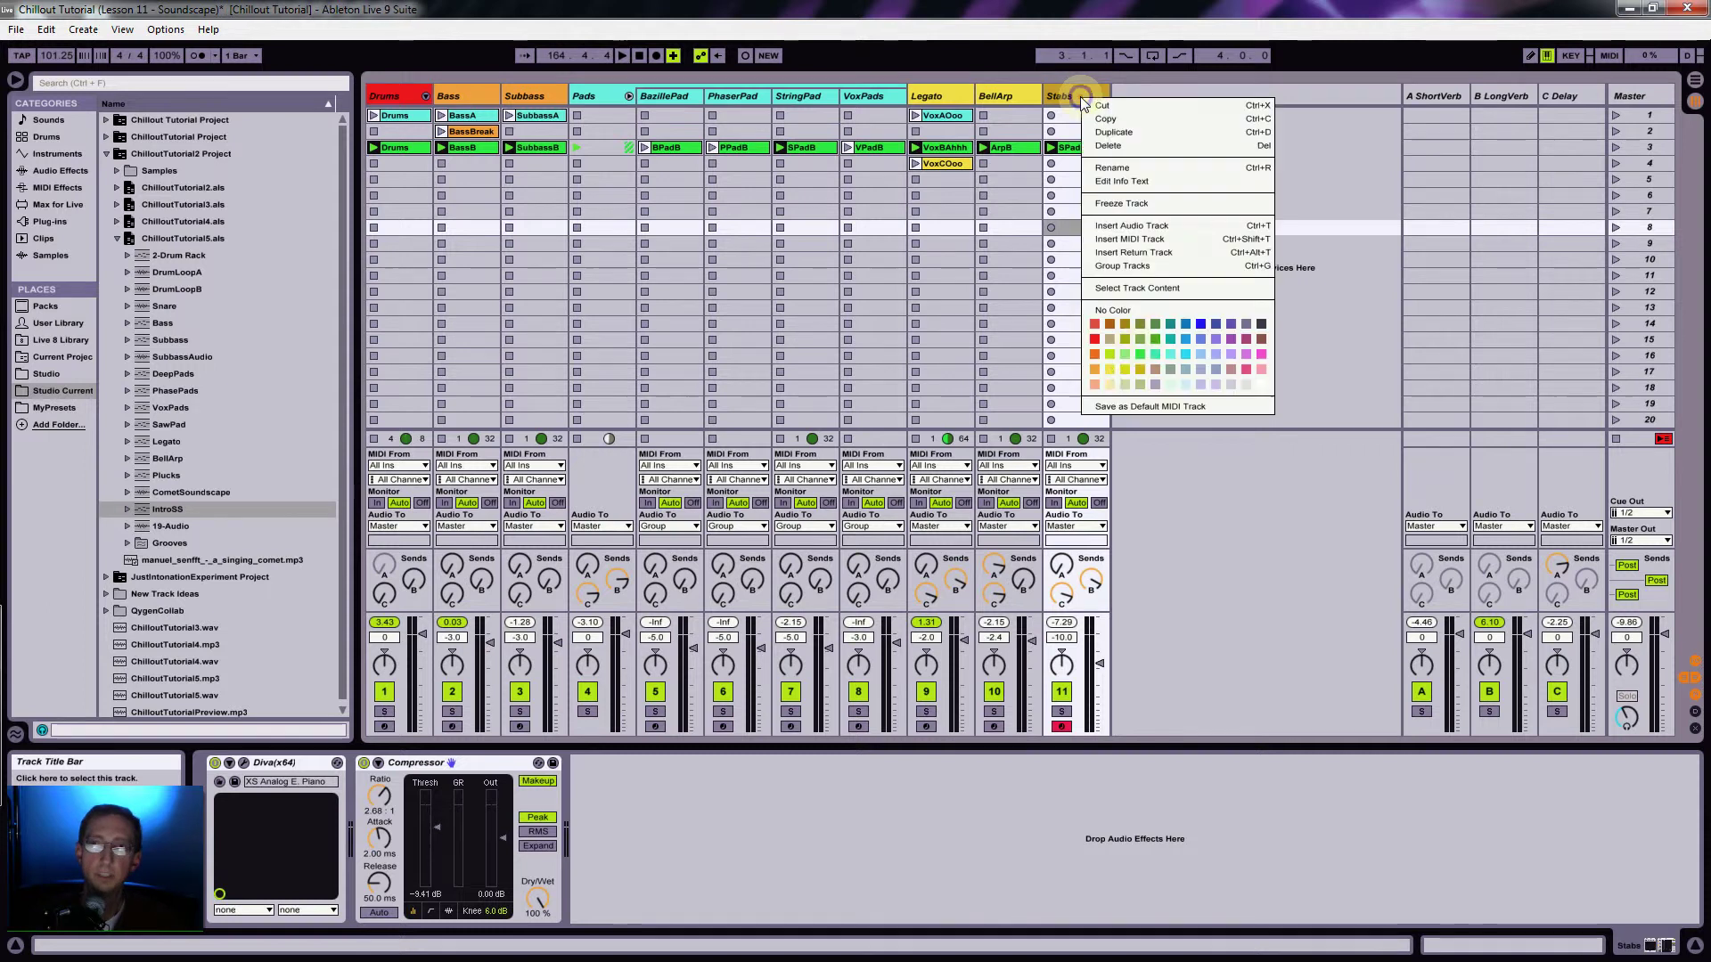
left_click(1109, 367)
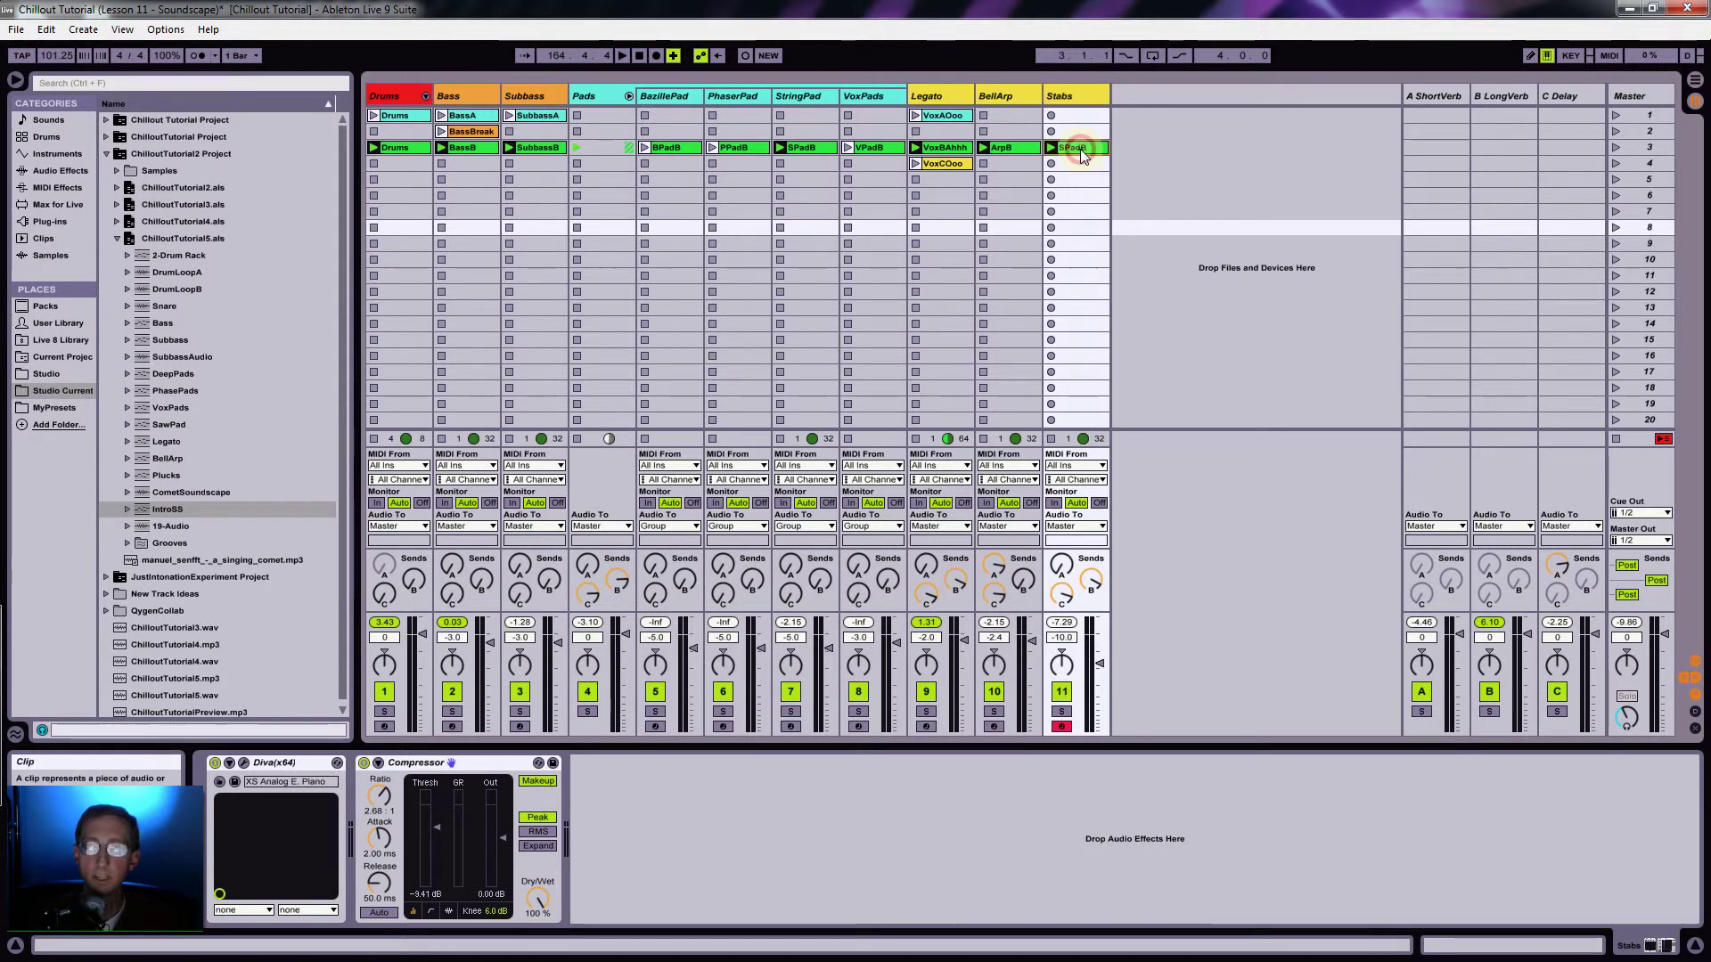
Step: Rename the scene 3 clip on the Stabs track as StabsB
left_click(1080, 149)
key("ctrl+r")
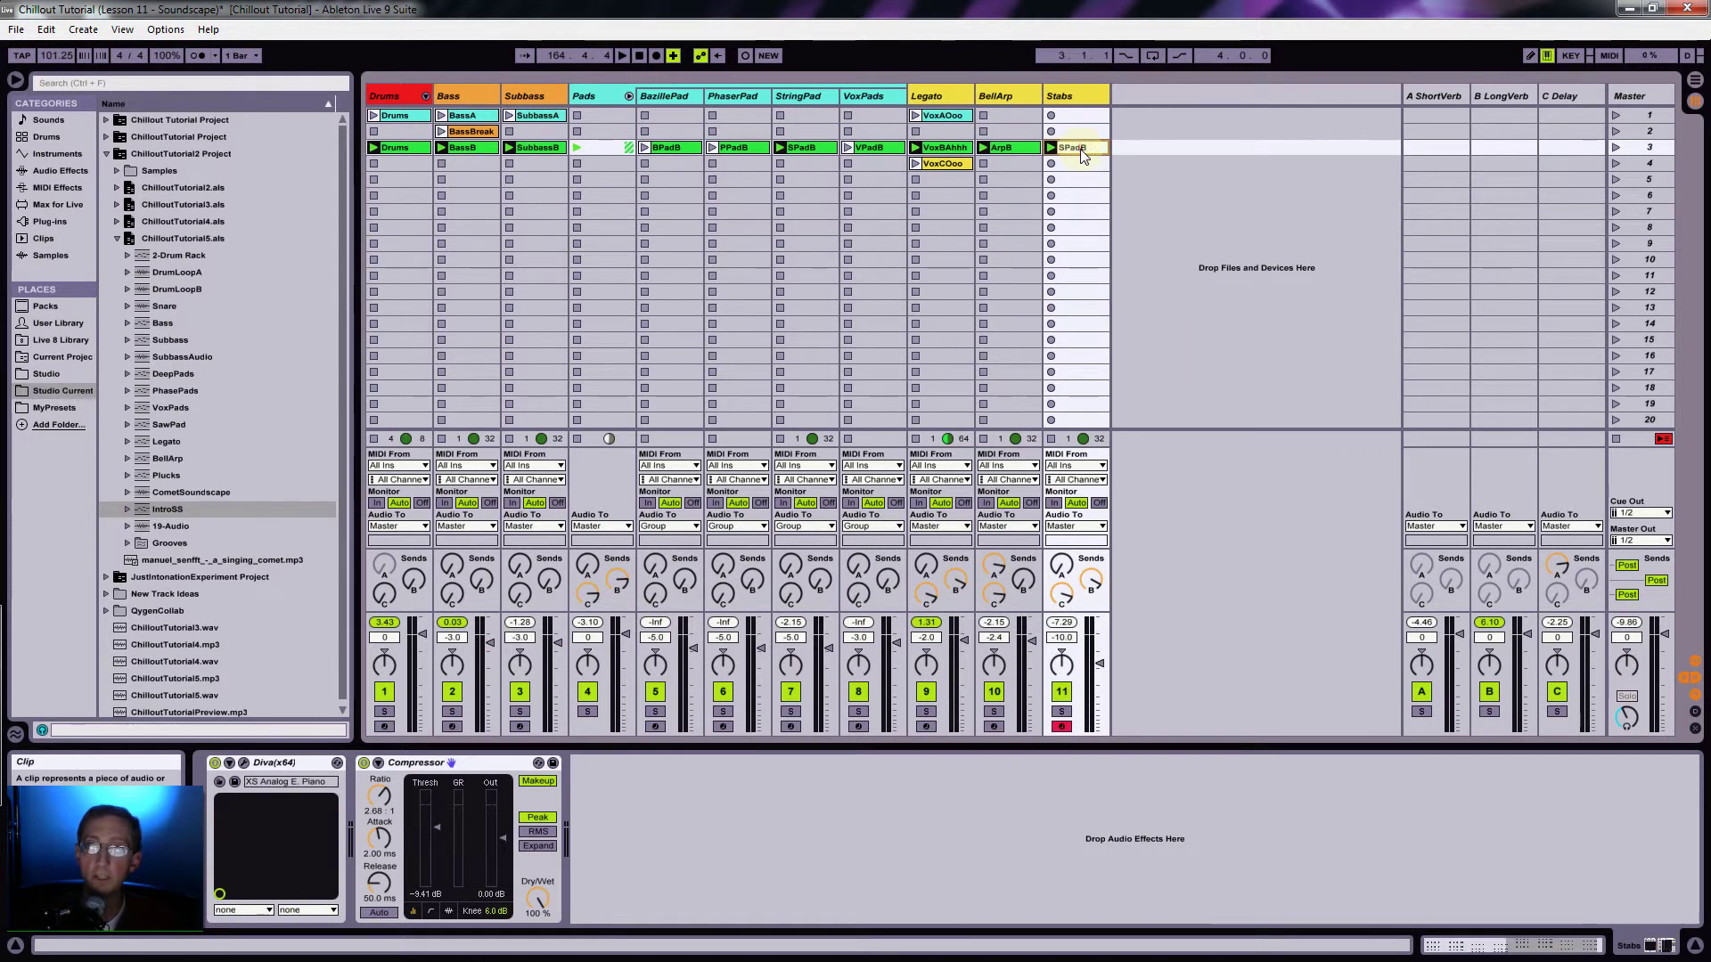
type("SB")
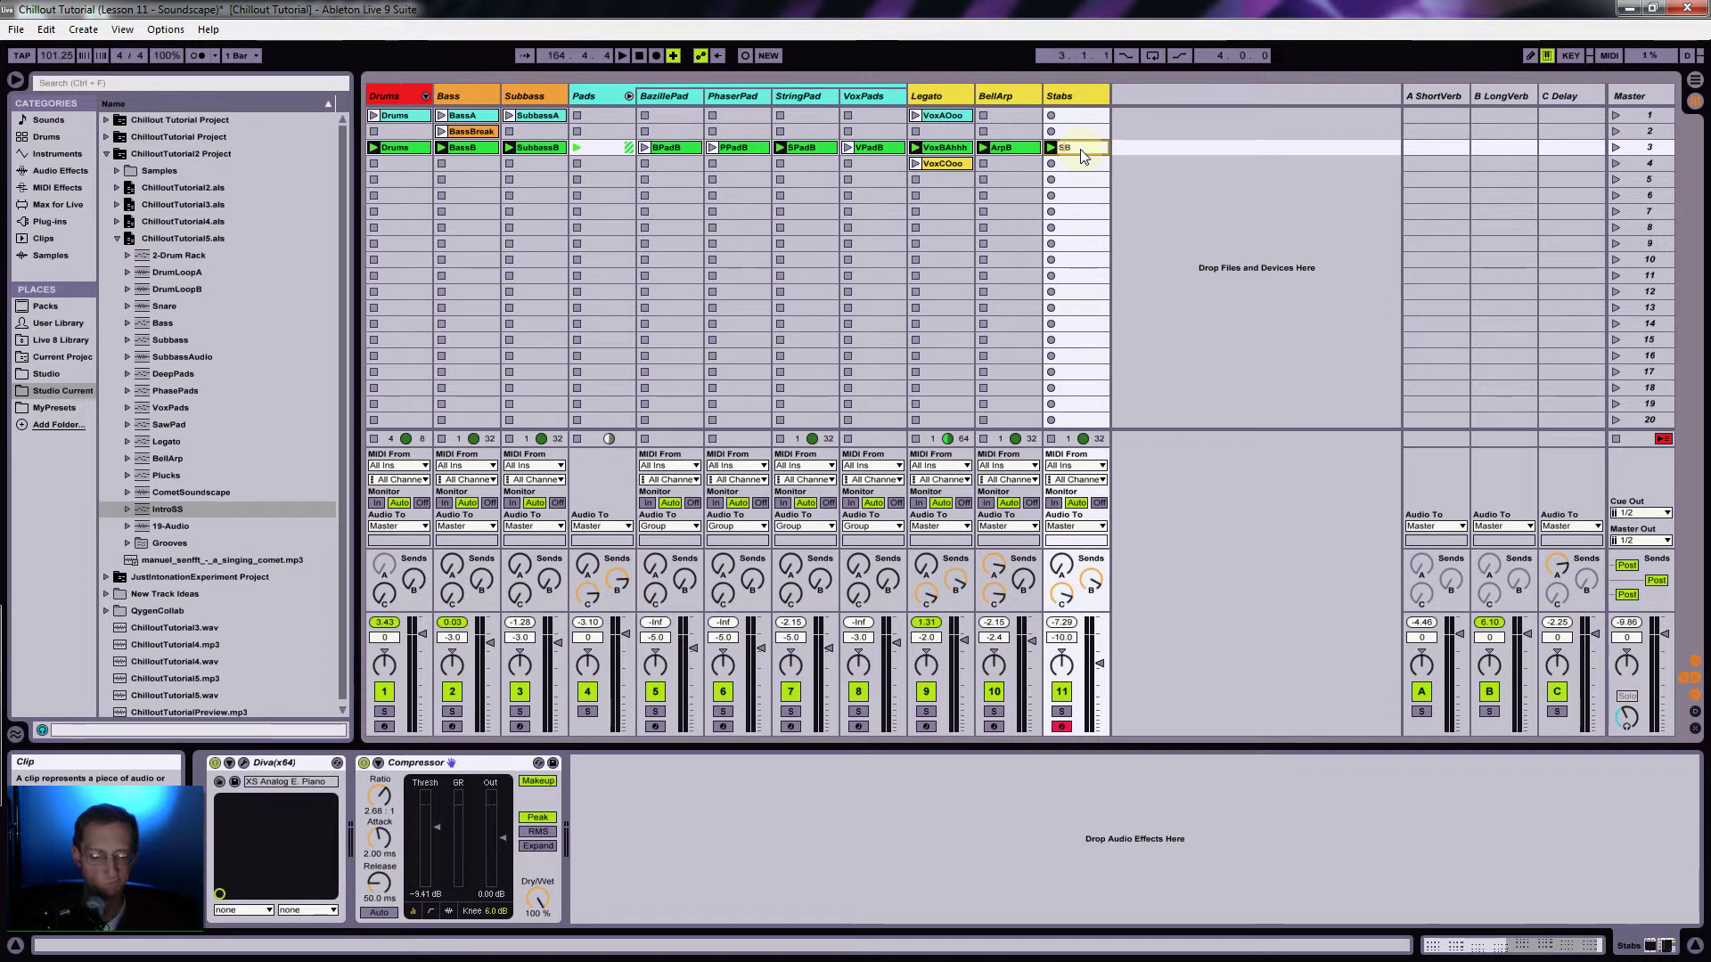
type("tabs")
left_click(1187, 163)
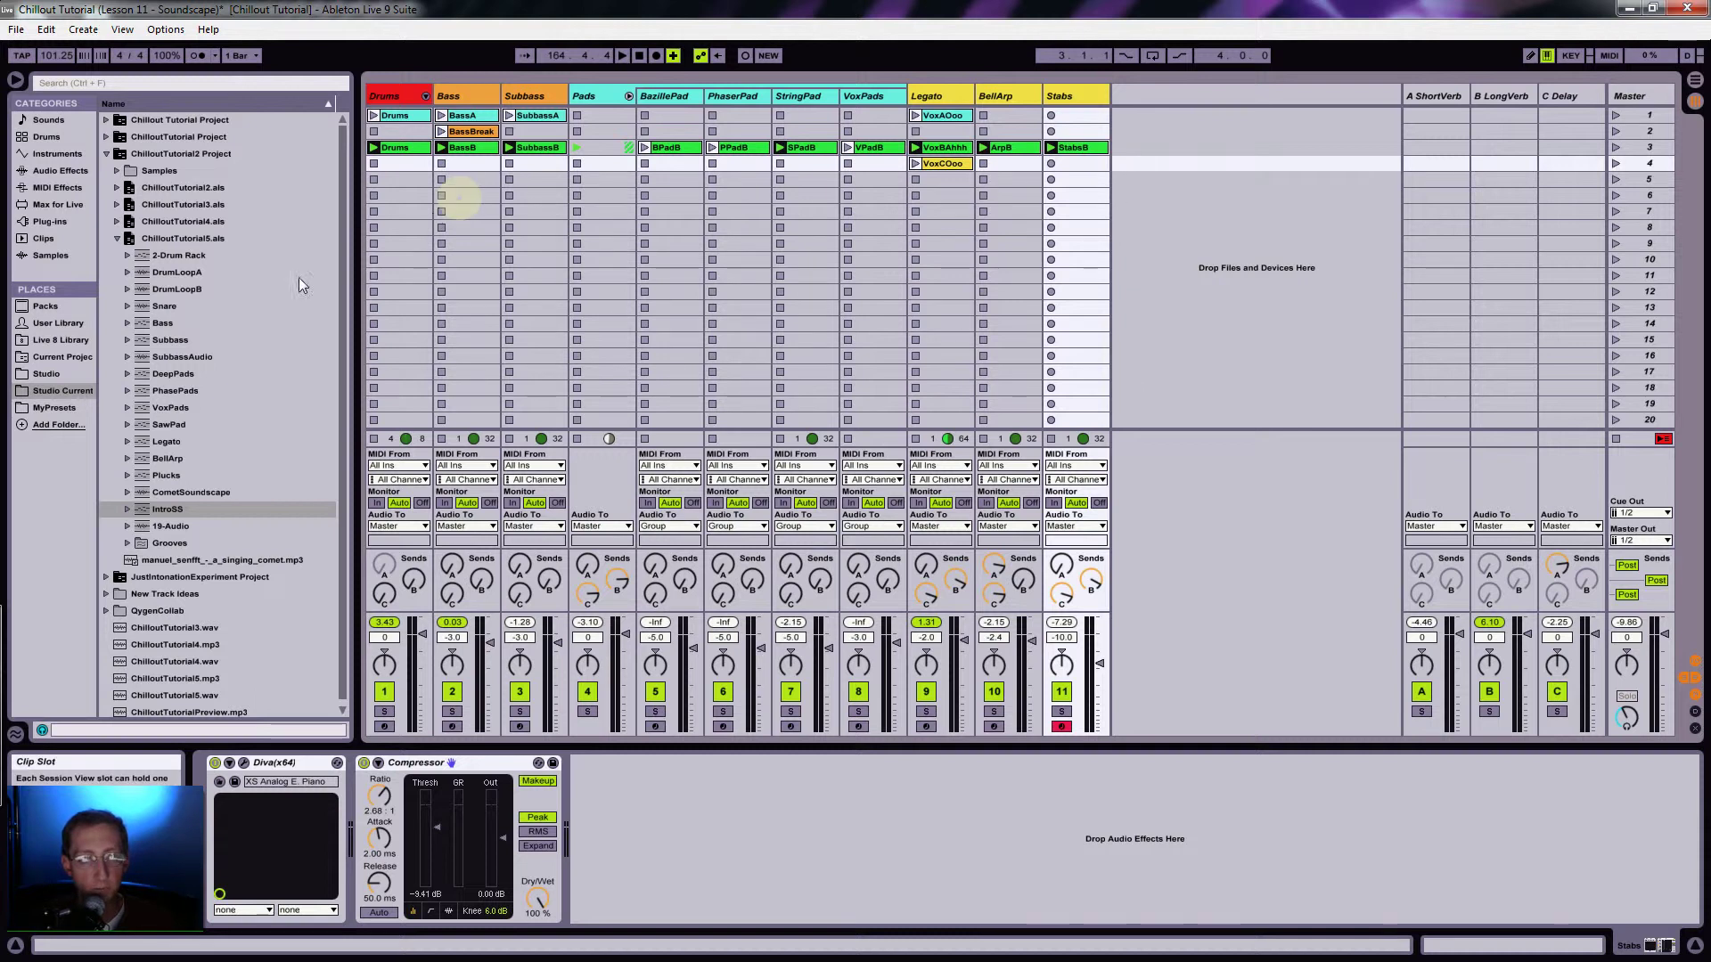
Step: Add the Bazille(x64) synth plug-in on a new track after Stabs and scale its interface to 130%
left_click(49, 222)
left_click_drag(159, 254, 1158, 258)
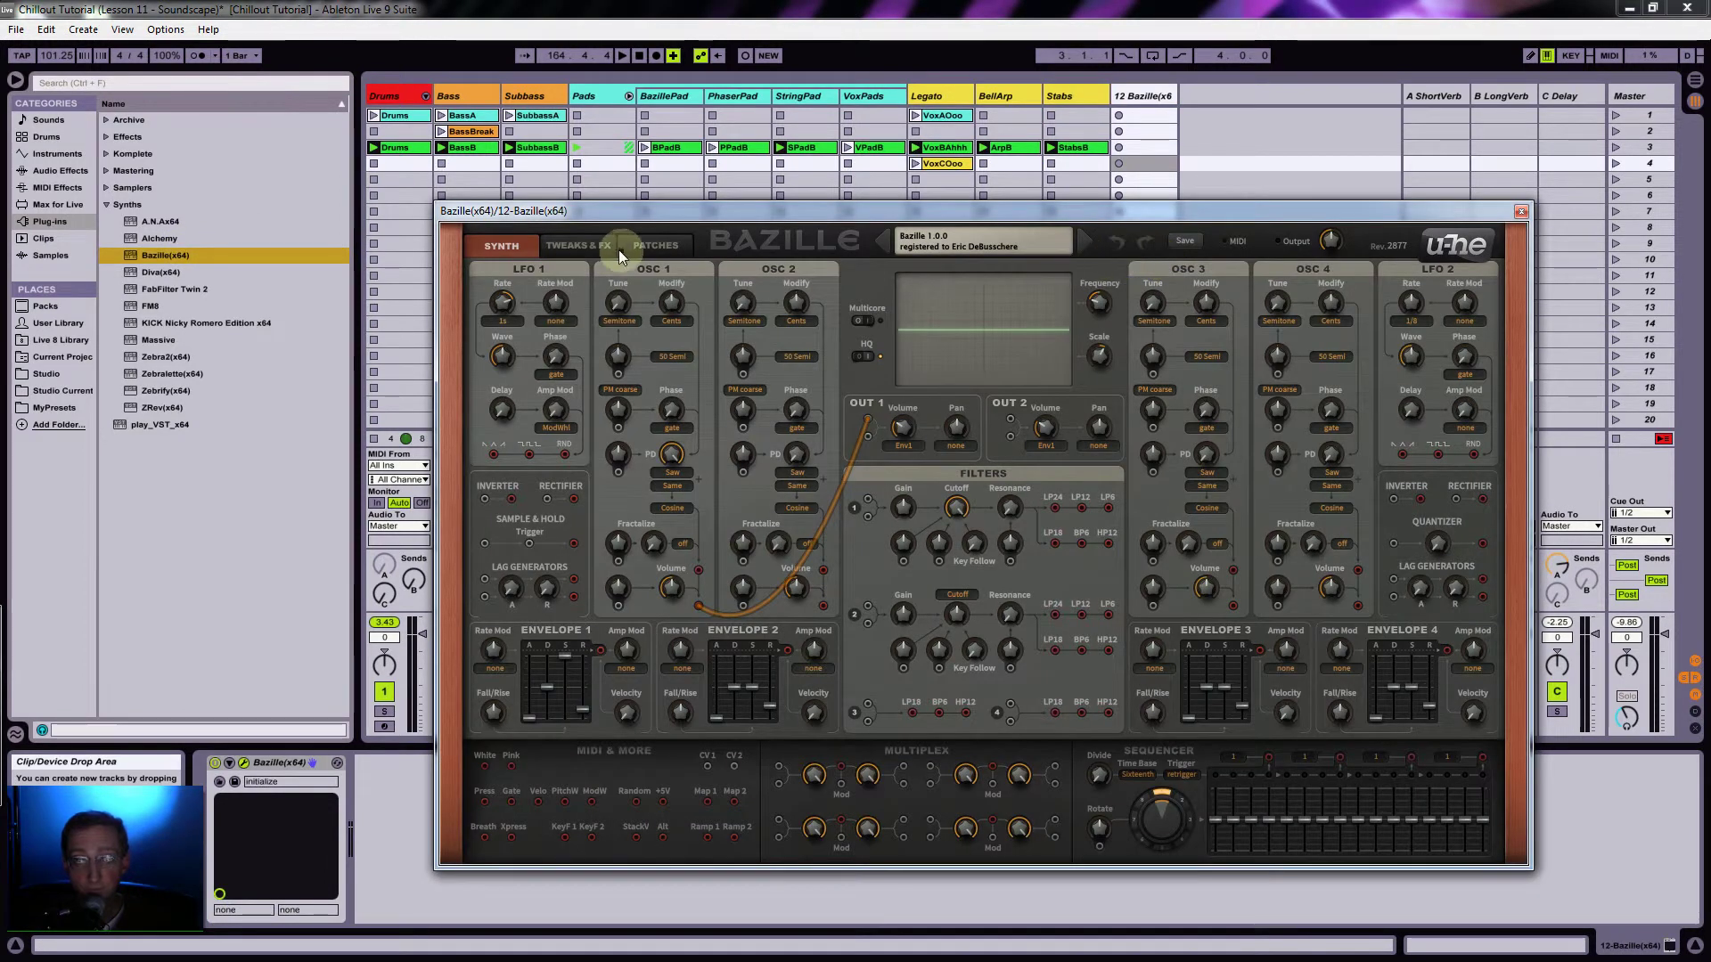
left_click(597, 212)
left_click_drag(519, 89, 358, 36)
left_click(265, 97)
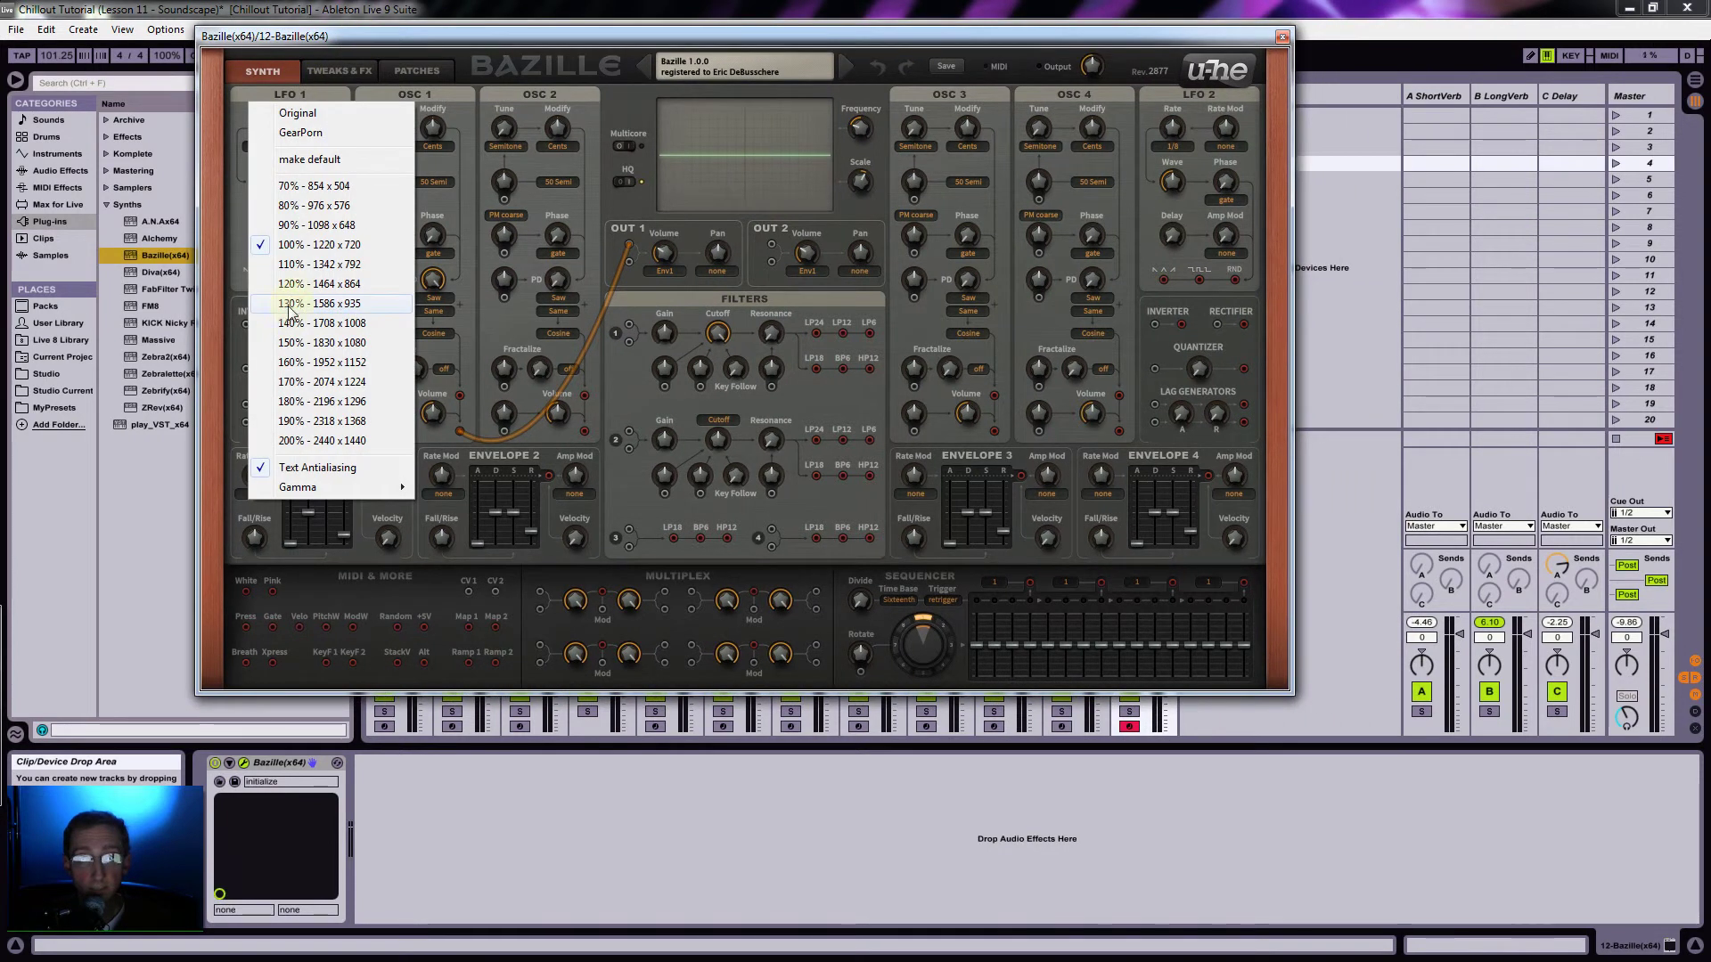
left_click(296, 319)
left_click_drag(312, 43, 326, 59)
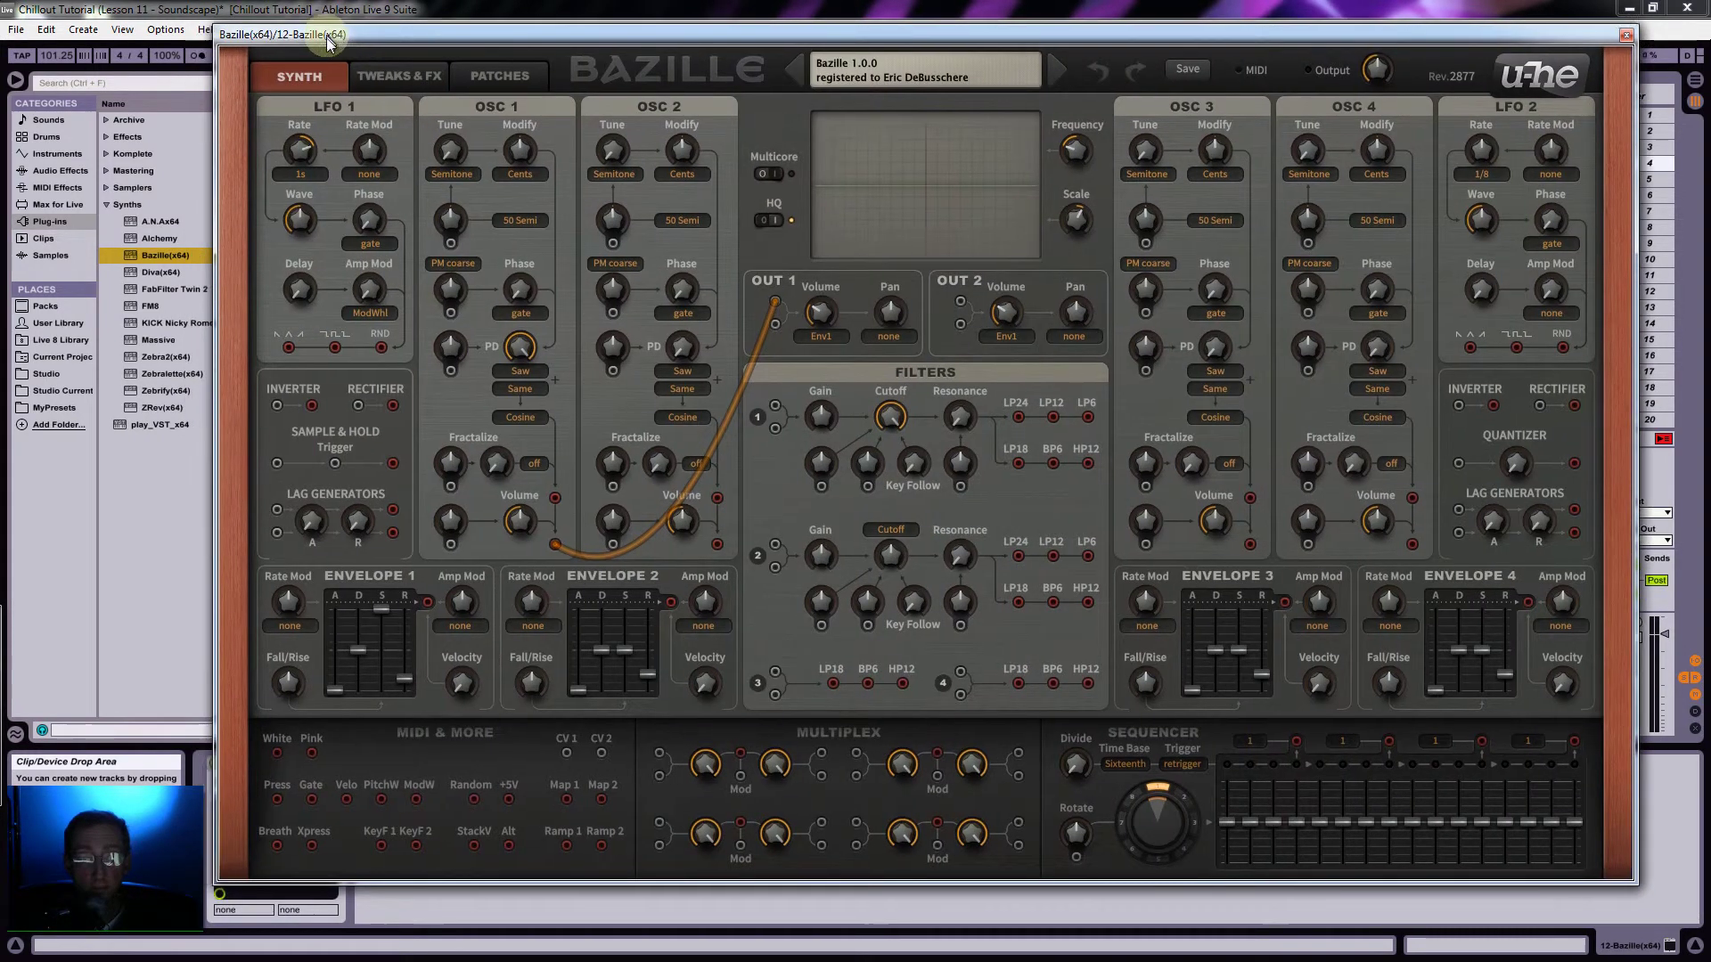
Step: Load the PhrygE324 tuning file in Bazille and enable microtuning
left_click(458, 90)
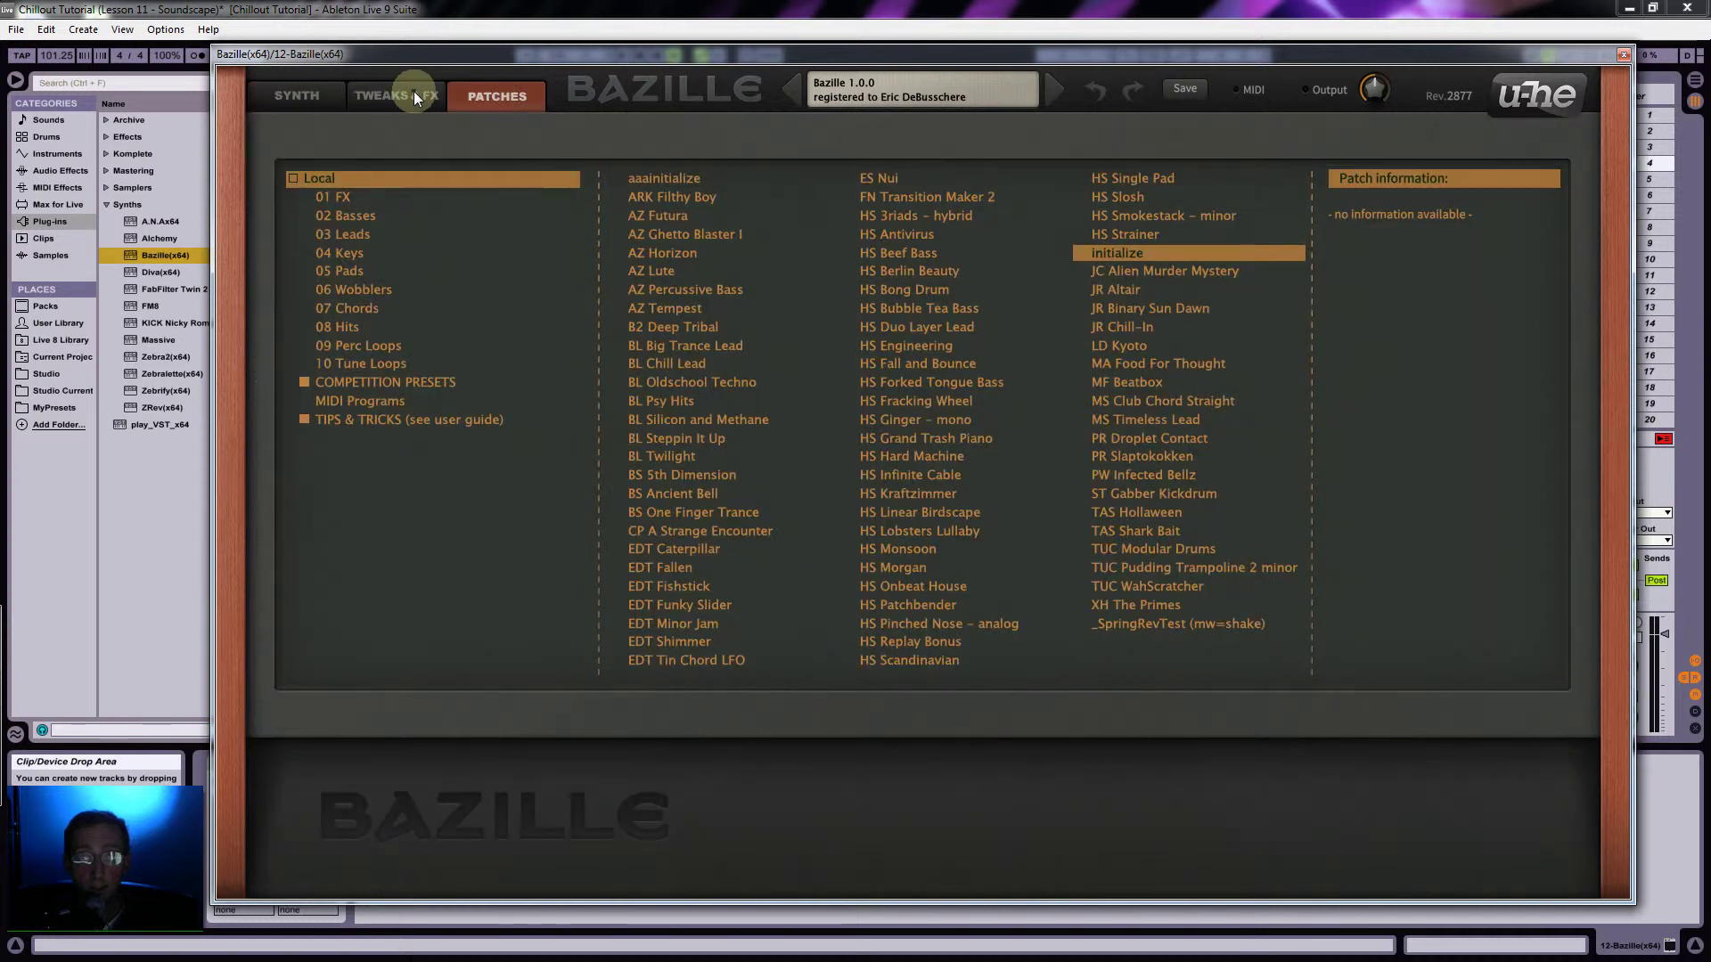
left_click(413, 91)
left_click(1472, 180)
left_click(1114, 292)
left_click(1318, 268)
left_click(1382, 181)
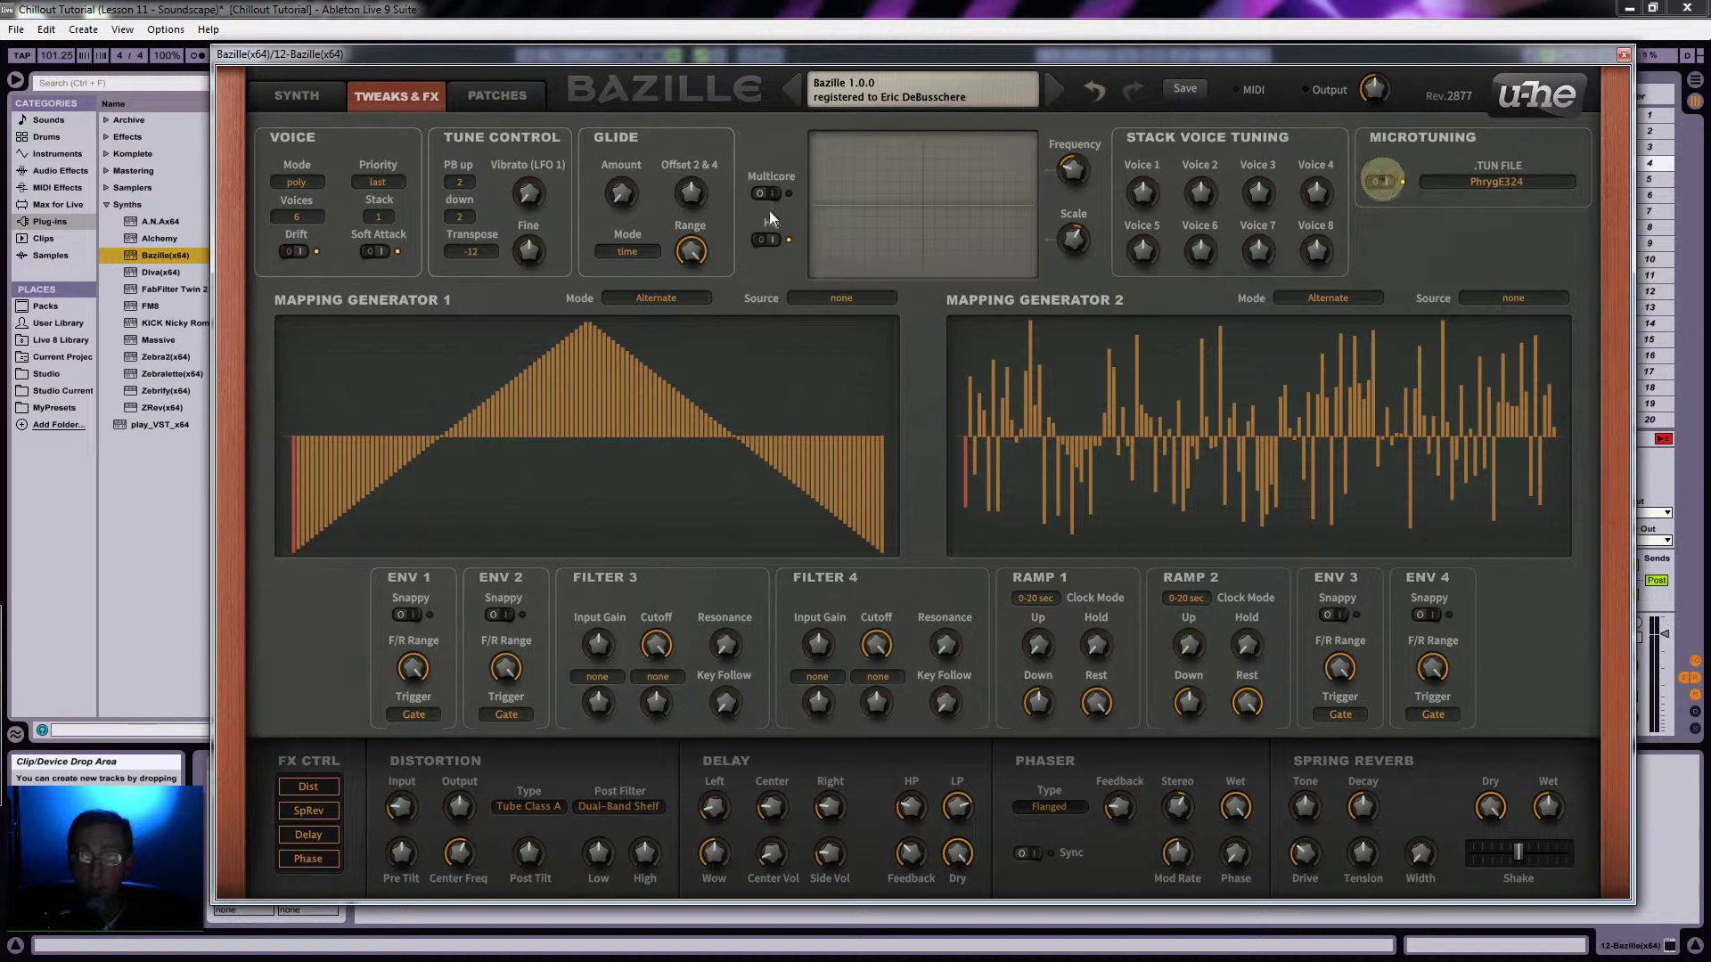
Step: Stop all playing clips and create an empty MIDI clip in scene 3 of the Bazille track
left_click(289, 95)
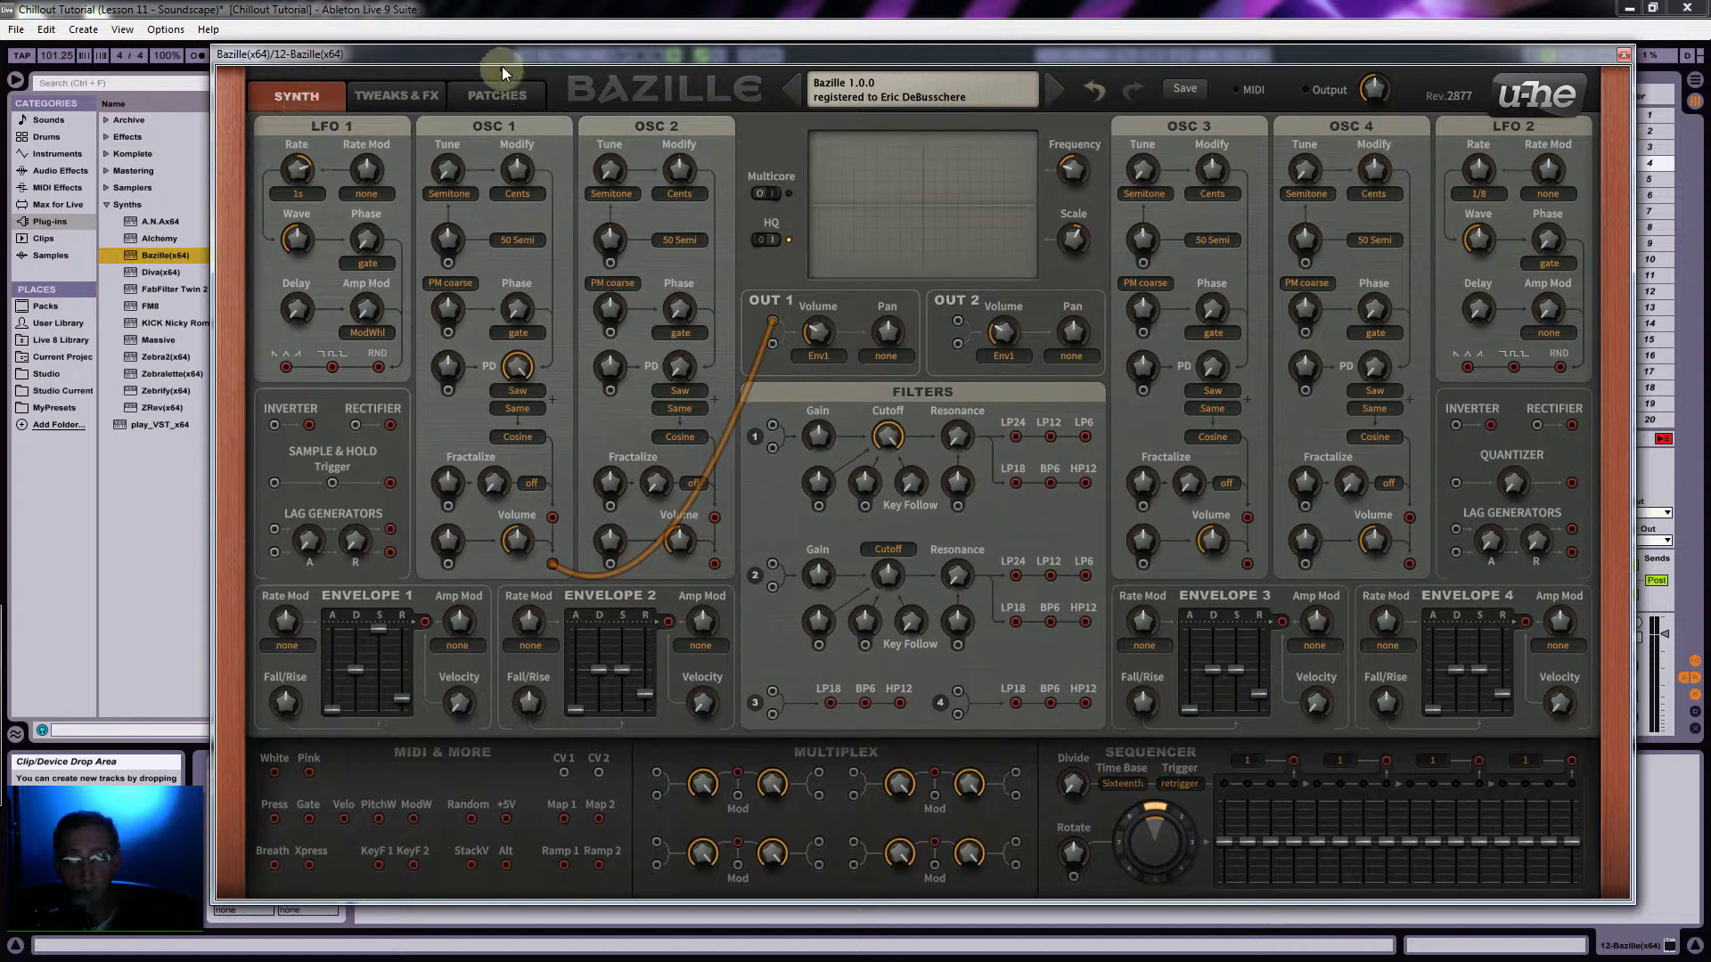
left_click_drag(480, 57, 1060, 414)
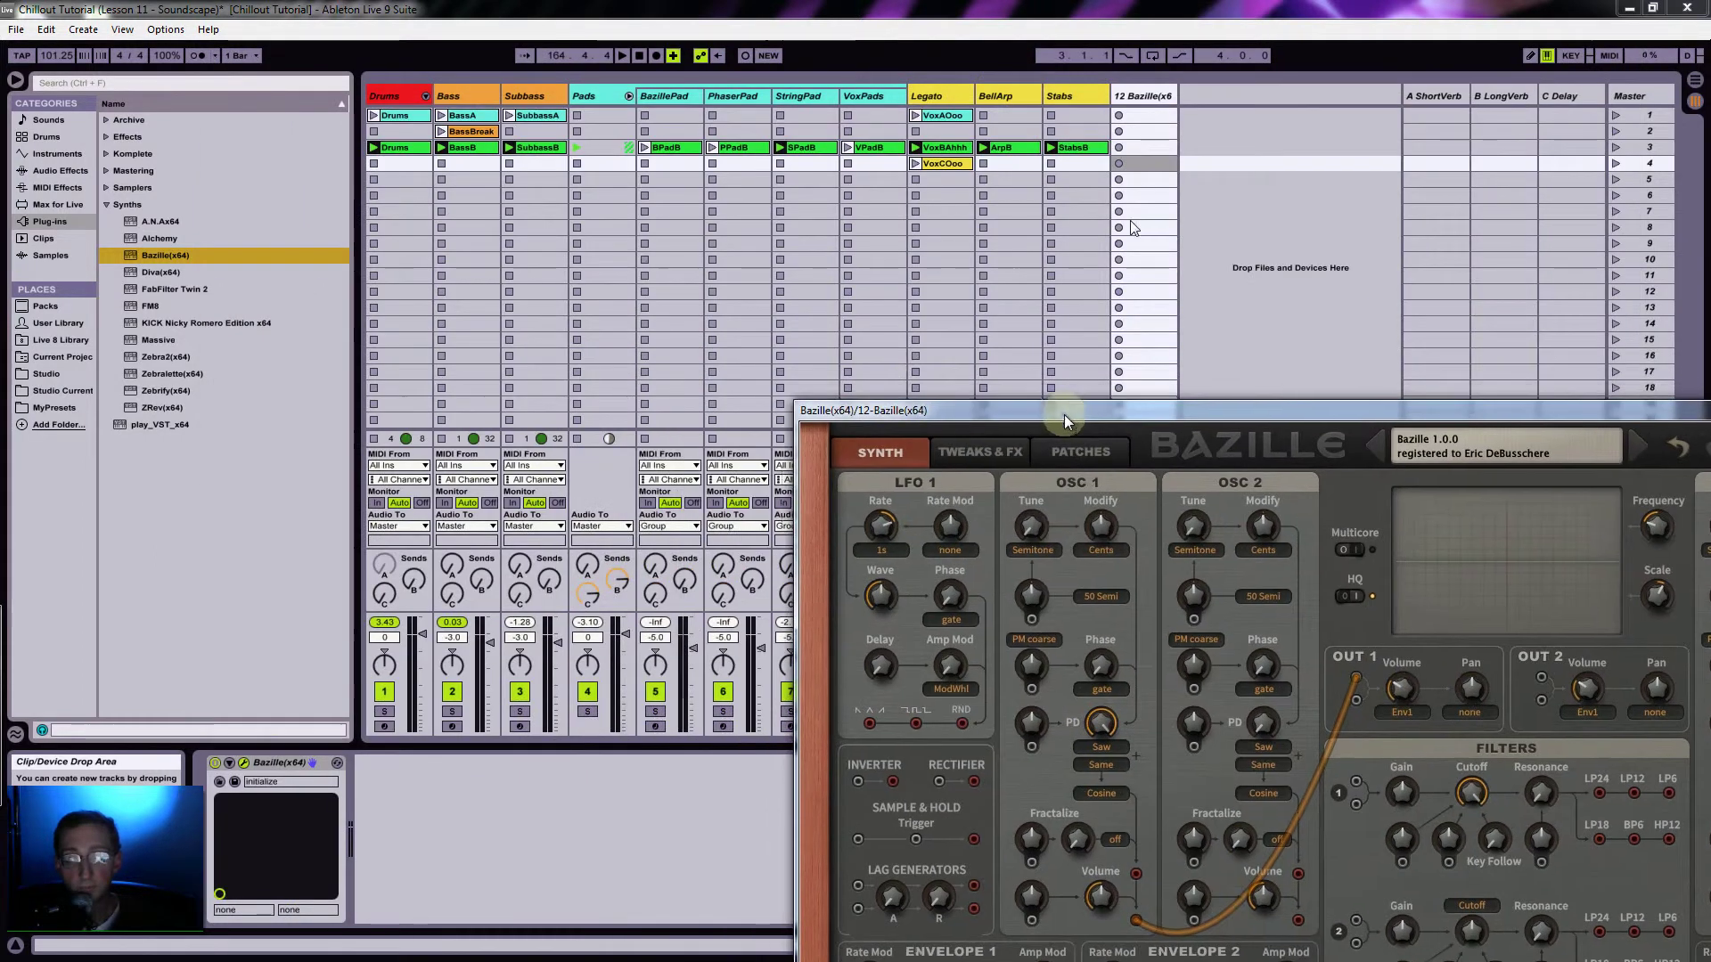
left_click(1144, 162)
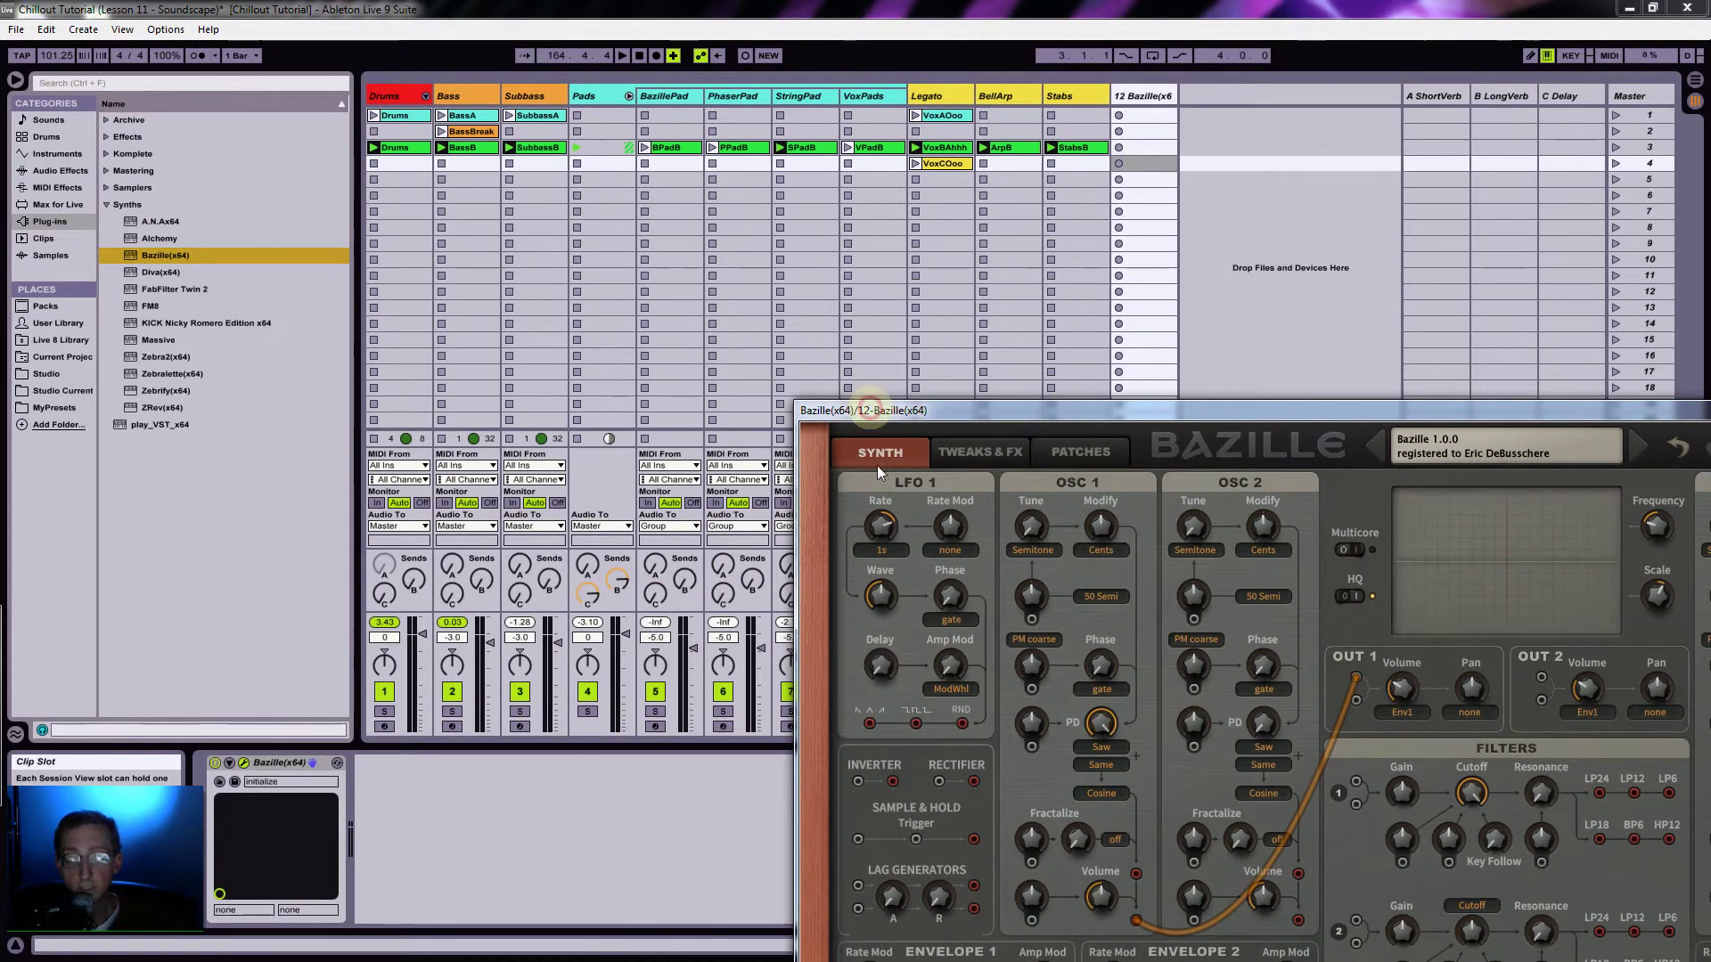
left_click_drag(875, 411, 884, 502)
left_click(1615, 439)
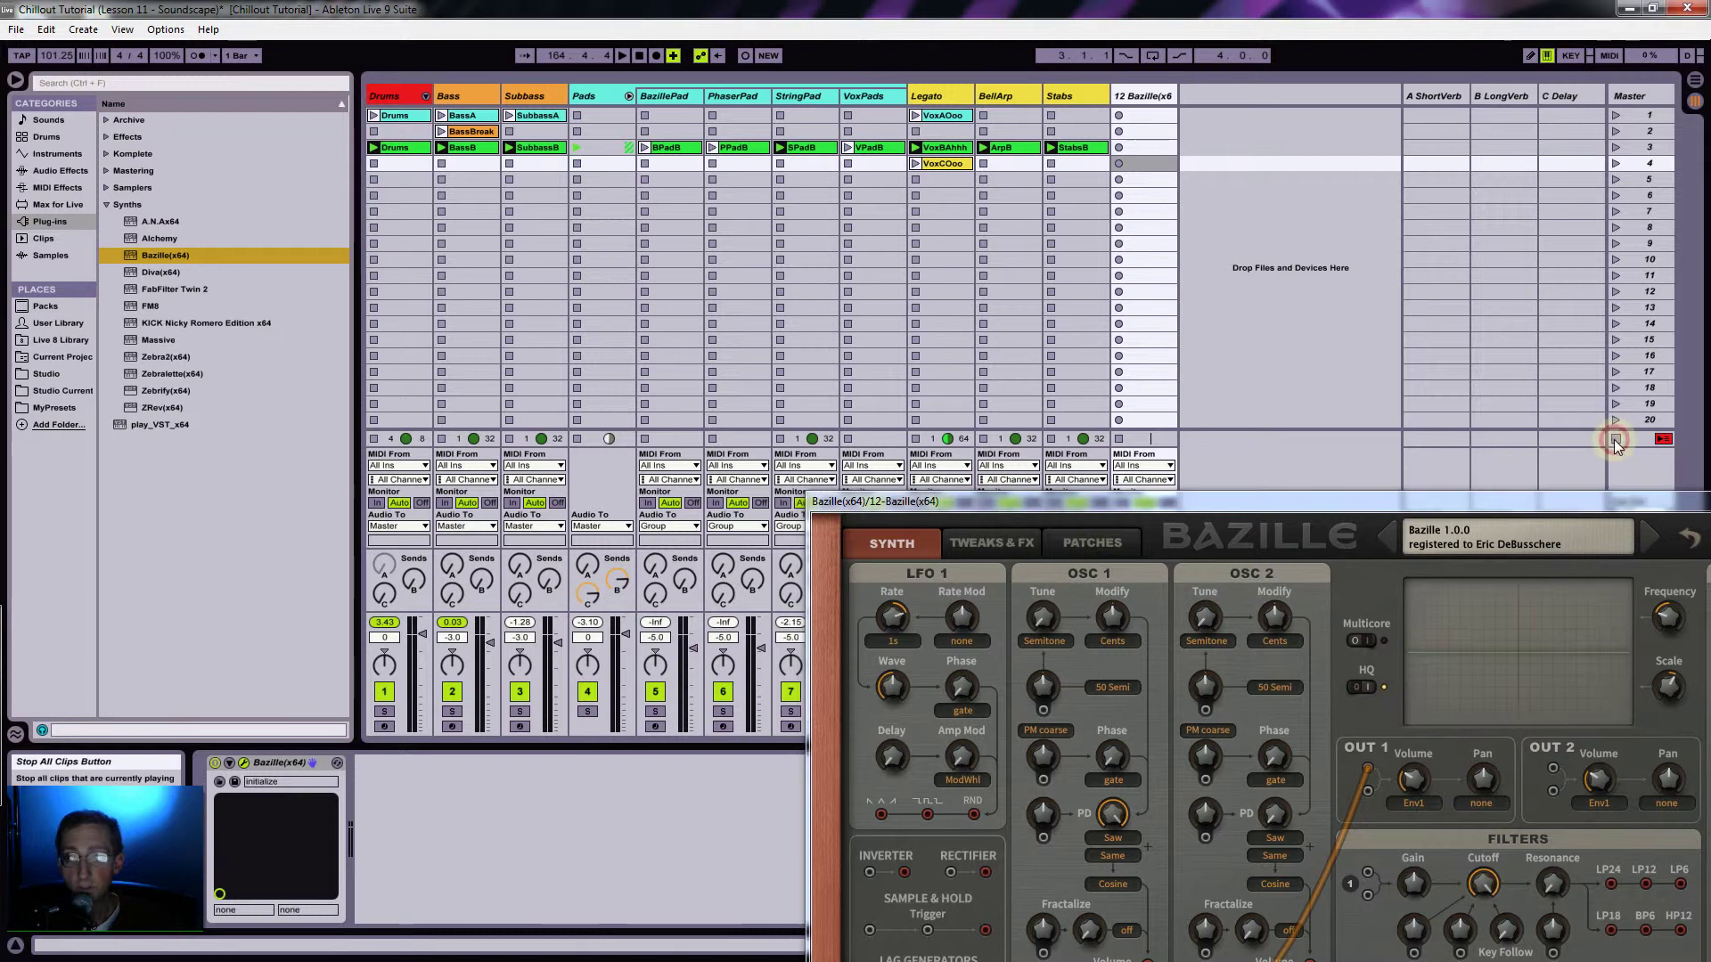
left_click(1144, 147)
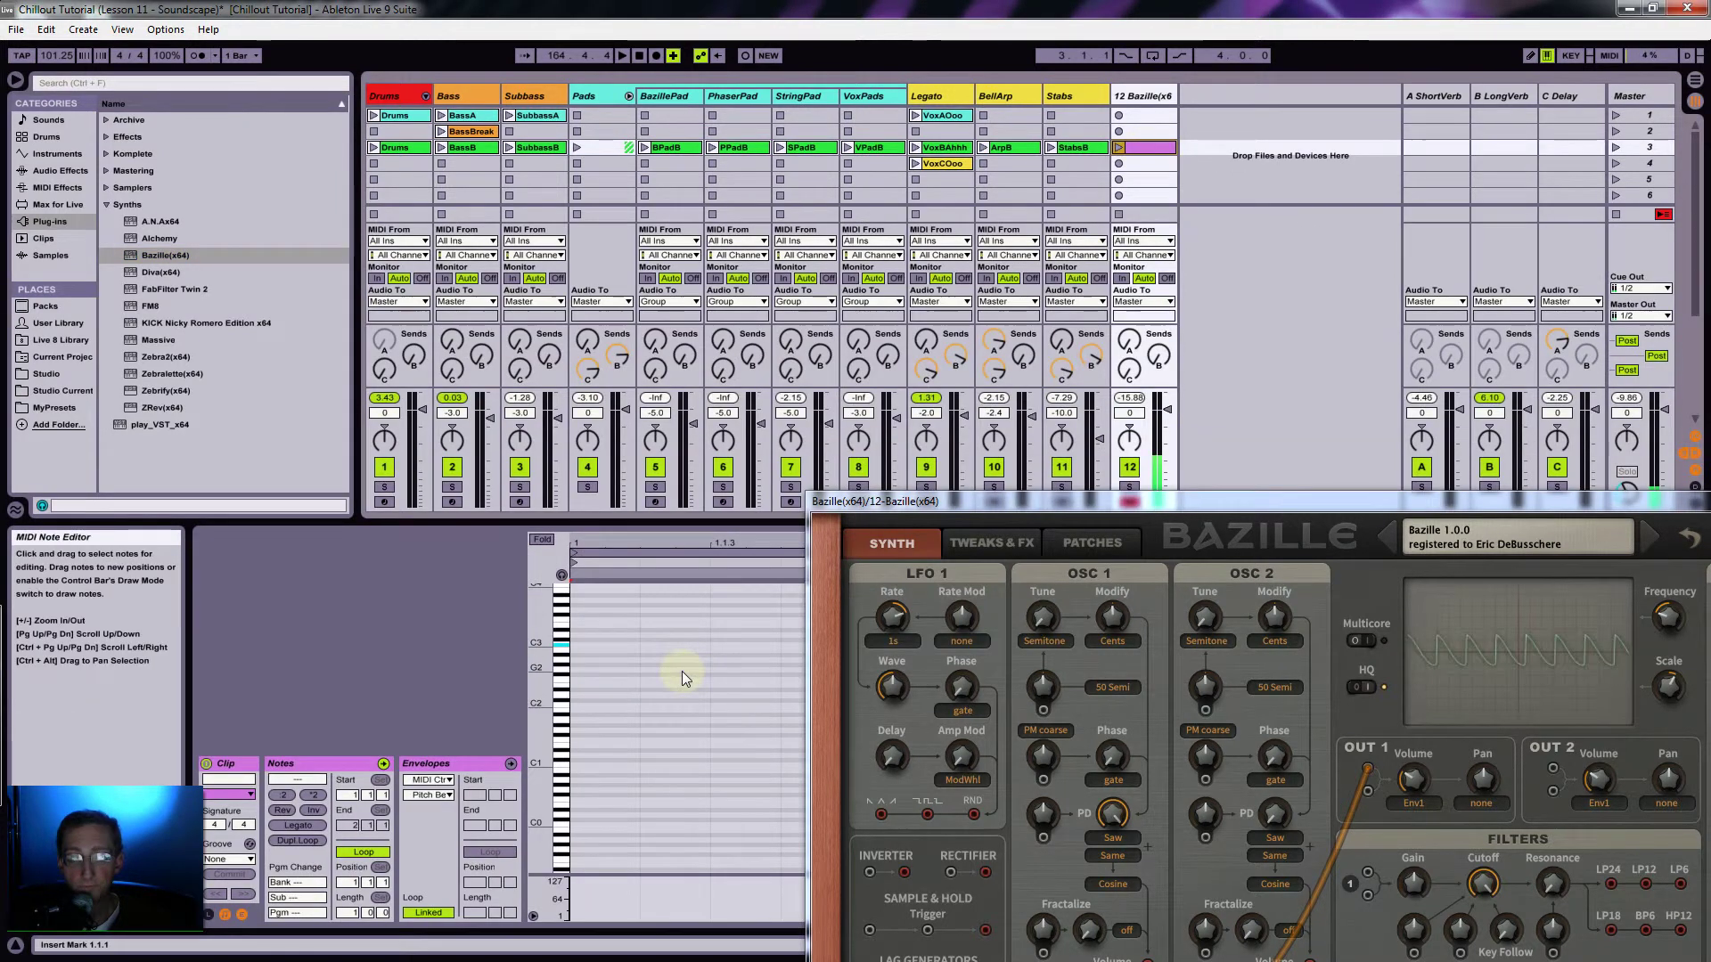
Step: Add an E1 note at the start of the new clip and extend it across the full bar
key("z")
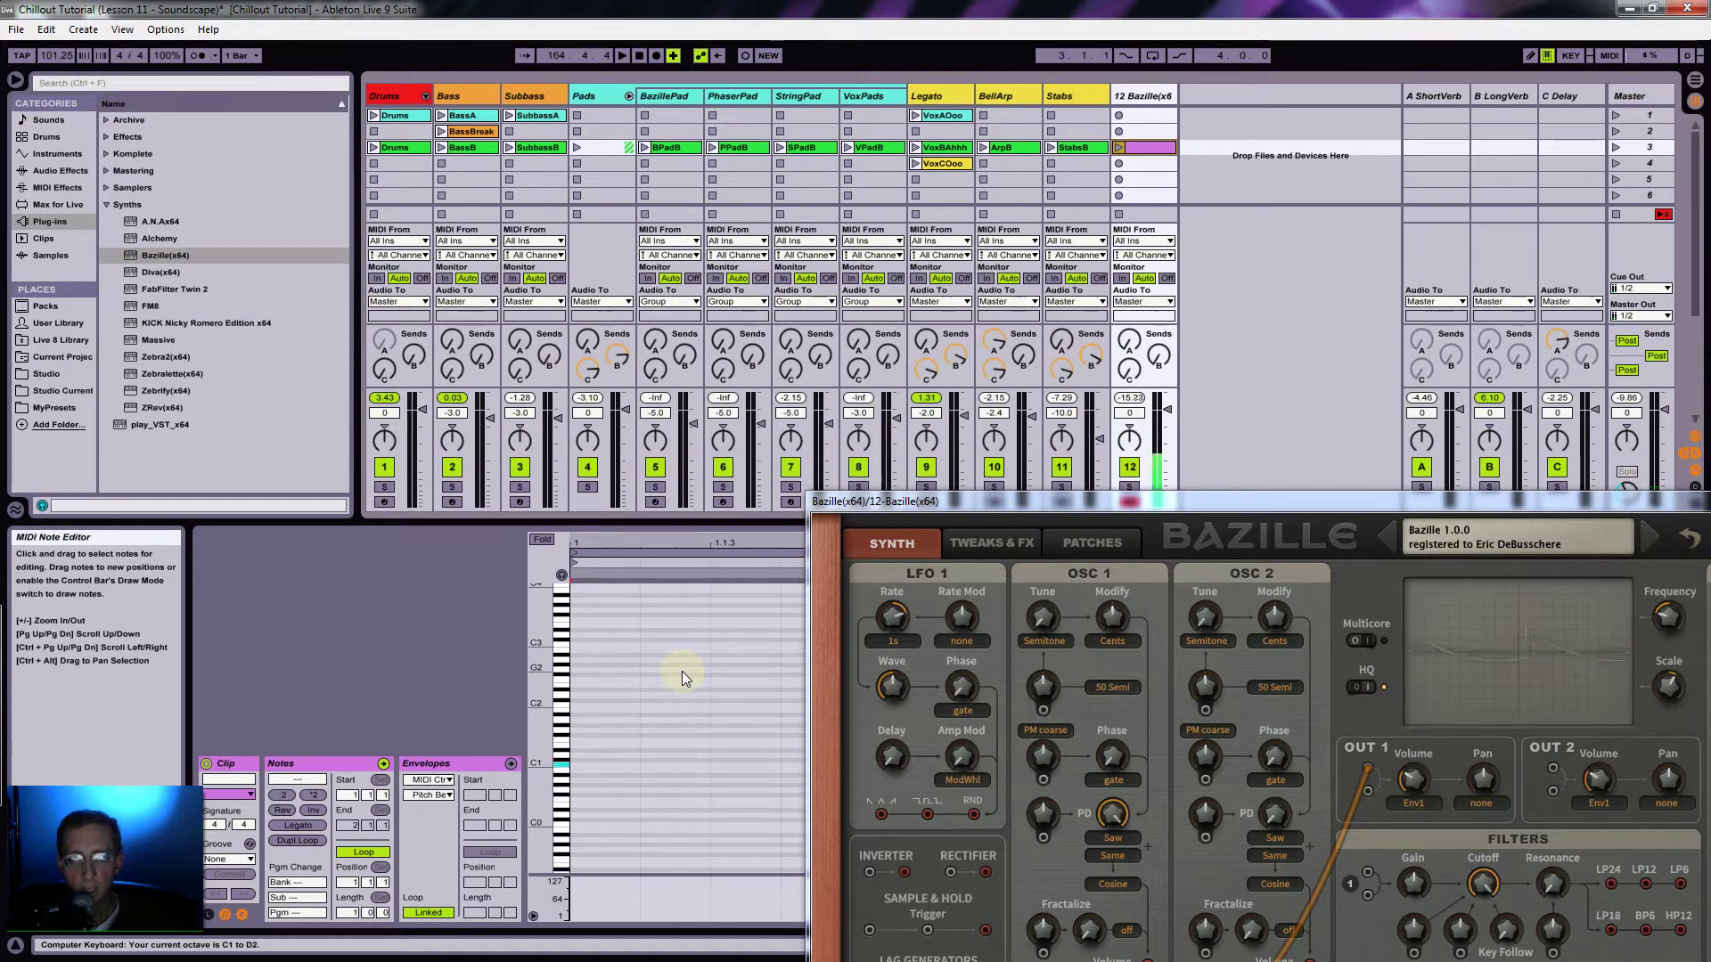
left_click(566, 746)
double_click(579, 745)
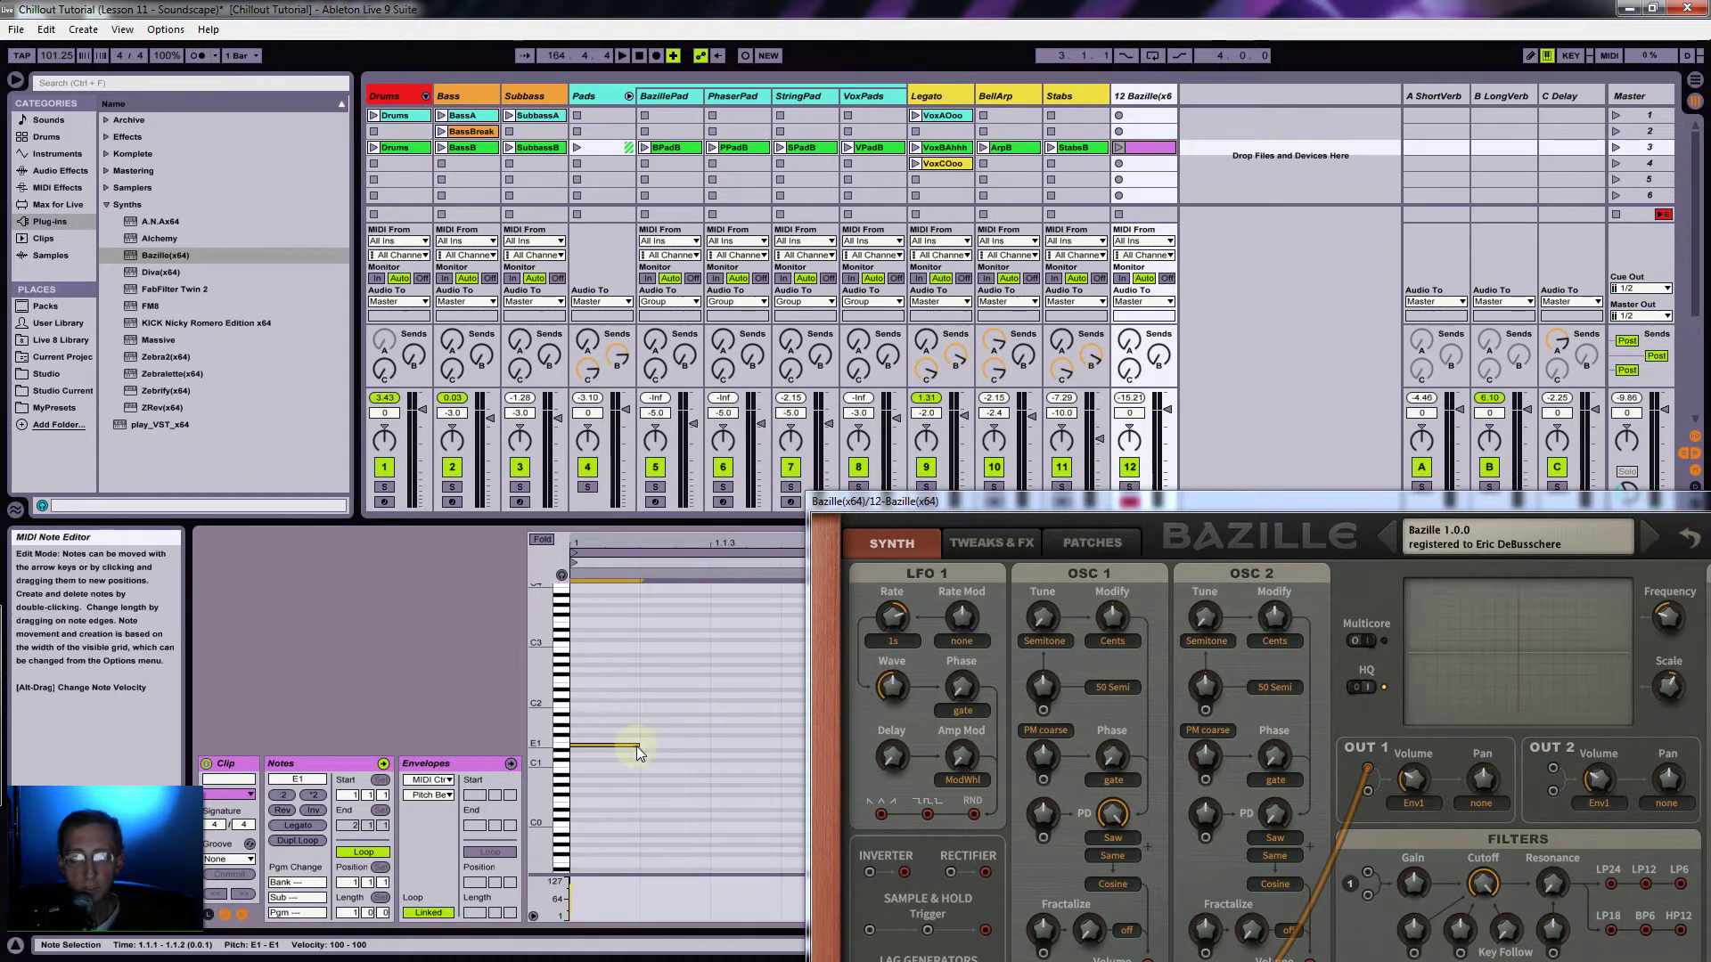
left_click_drag(905, 500, 834, 881)
left_click_drag(642, 746, 1693, 762)
left_click_drag(535, 733, 534, 725)
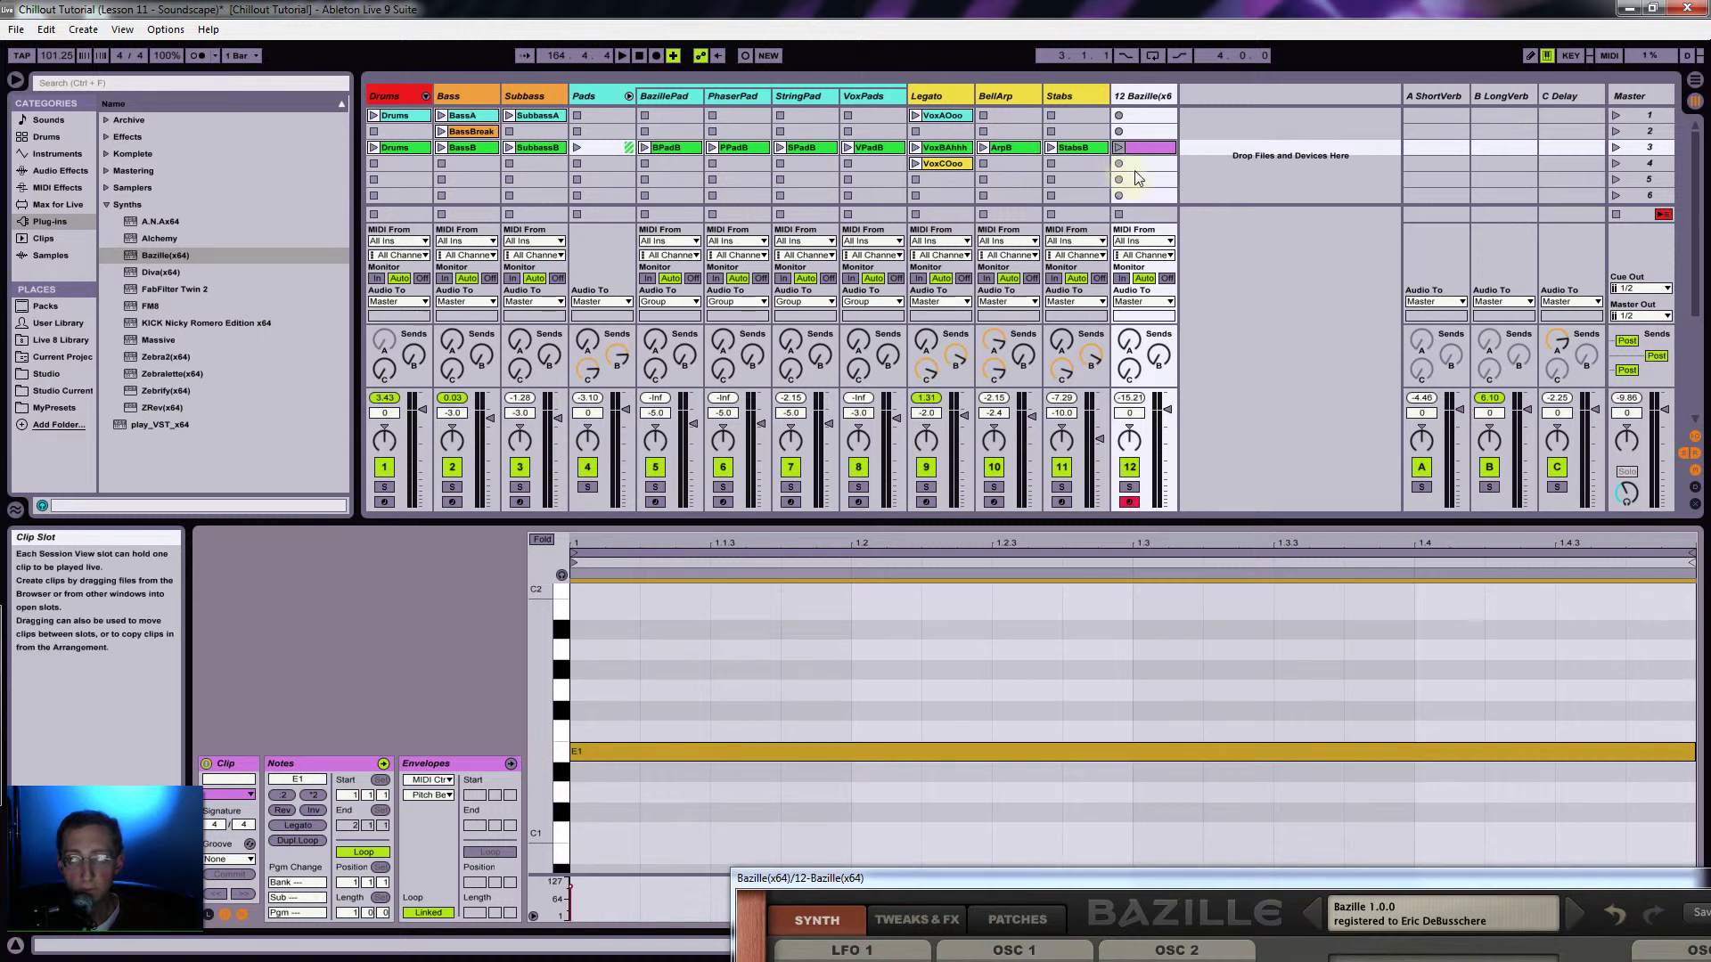
Step: Launch the Bazille clip and raise the synth's output level to 200.00
left_click(1118, 148)
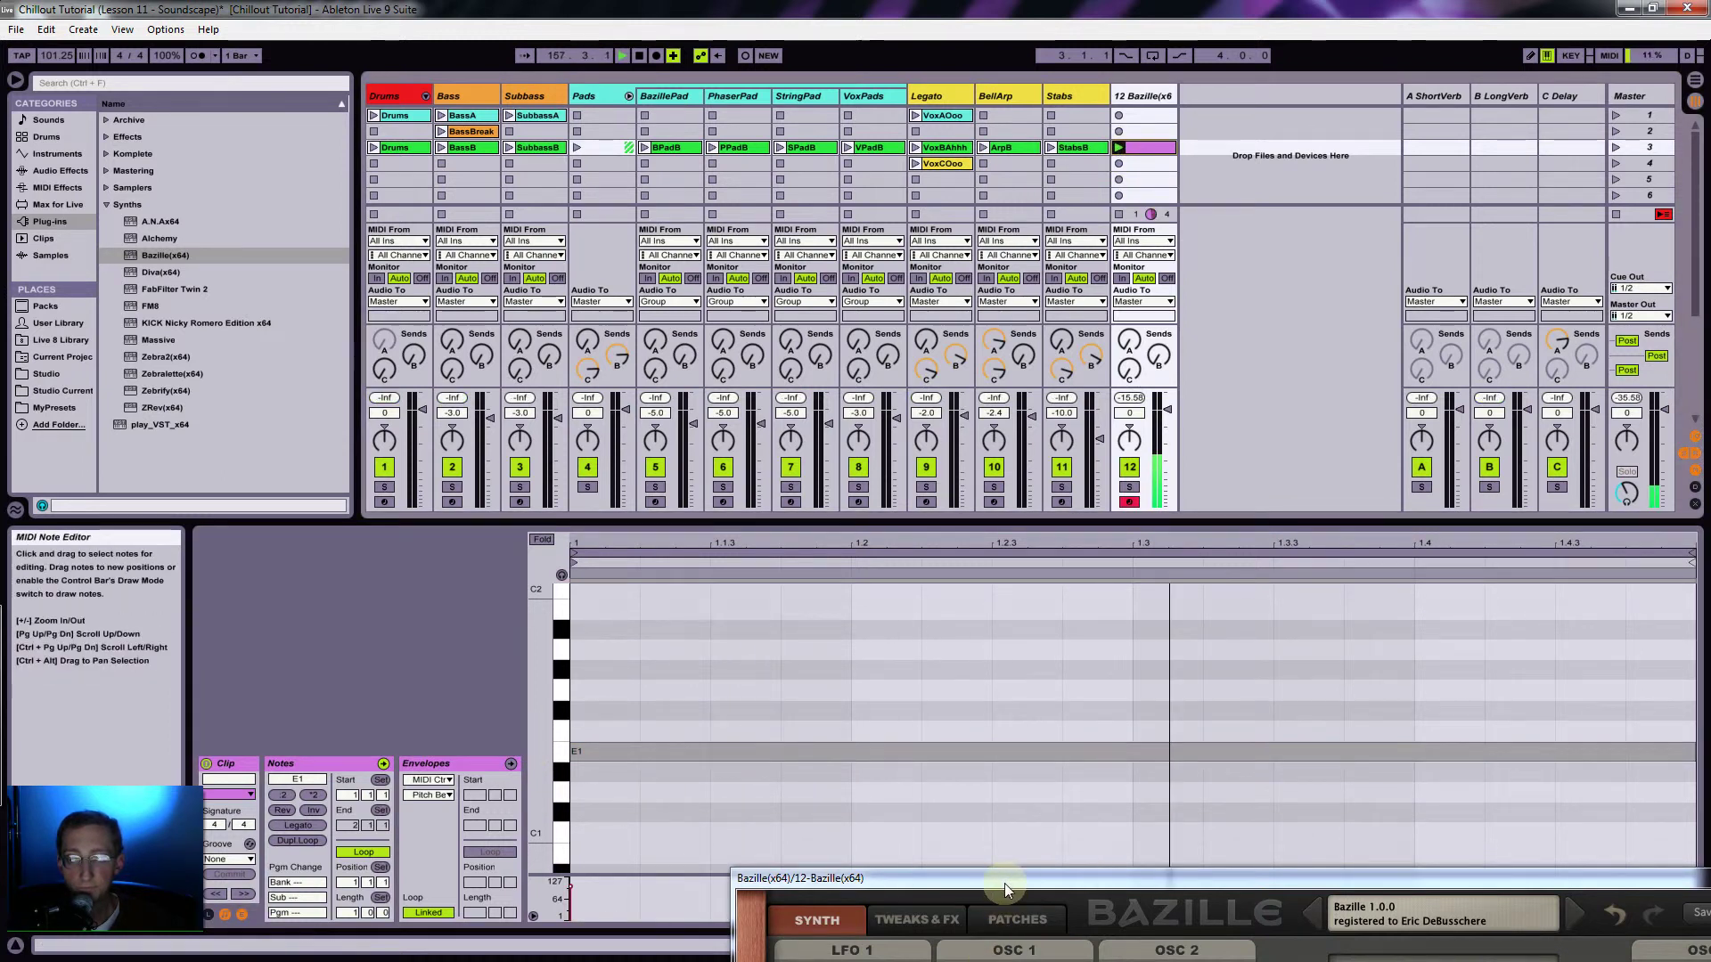
left_click_drag(1003, 883, 410, 581)
left_click_drag(1295, 611, 1292, 532)
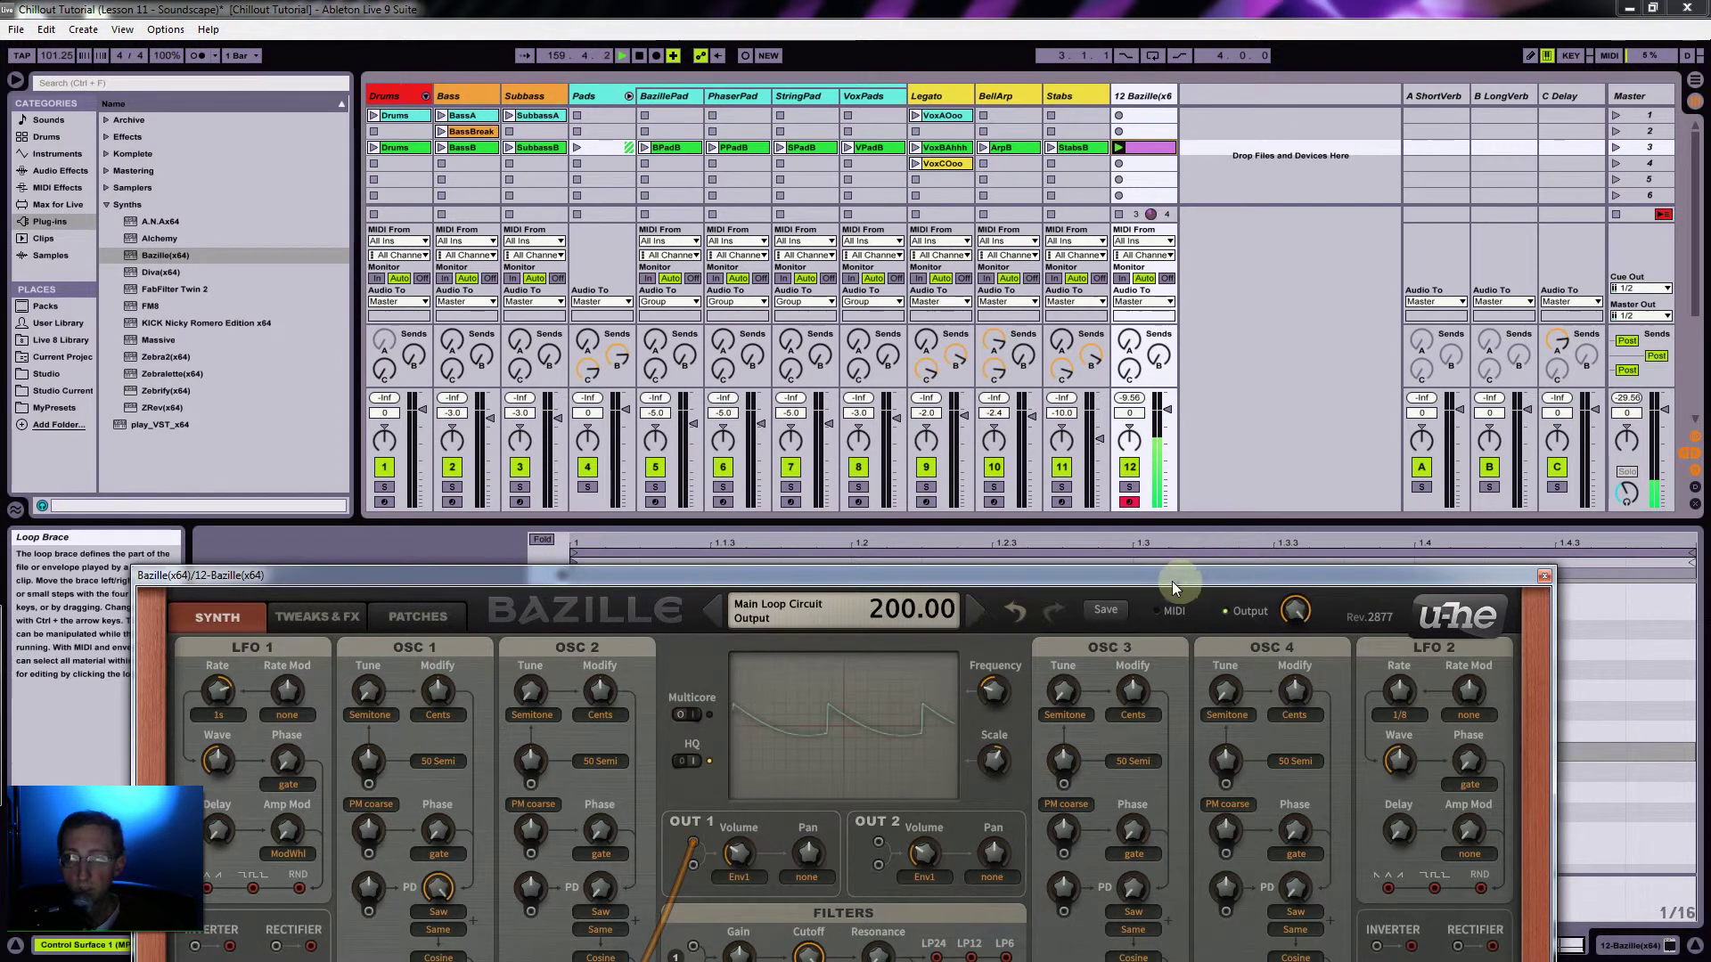
left_click_drag(1168, 579, 1275, 64)
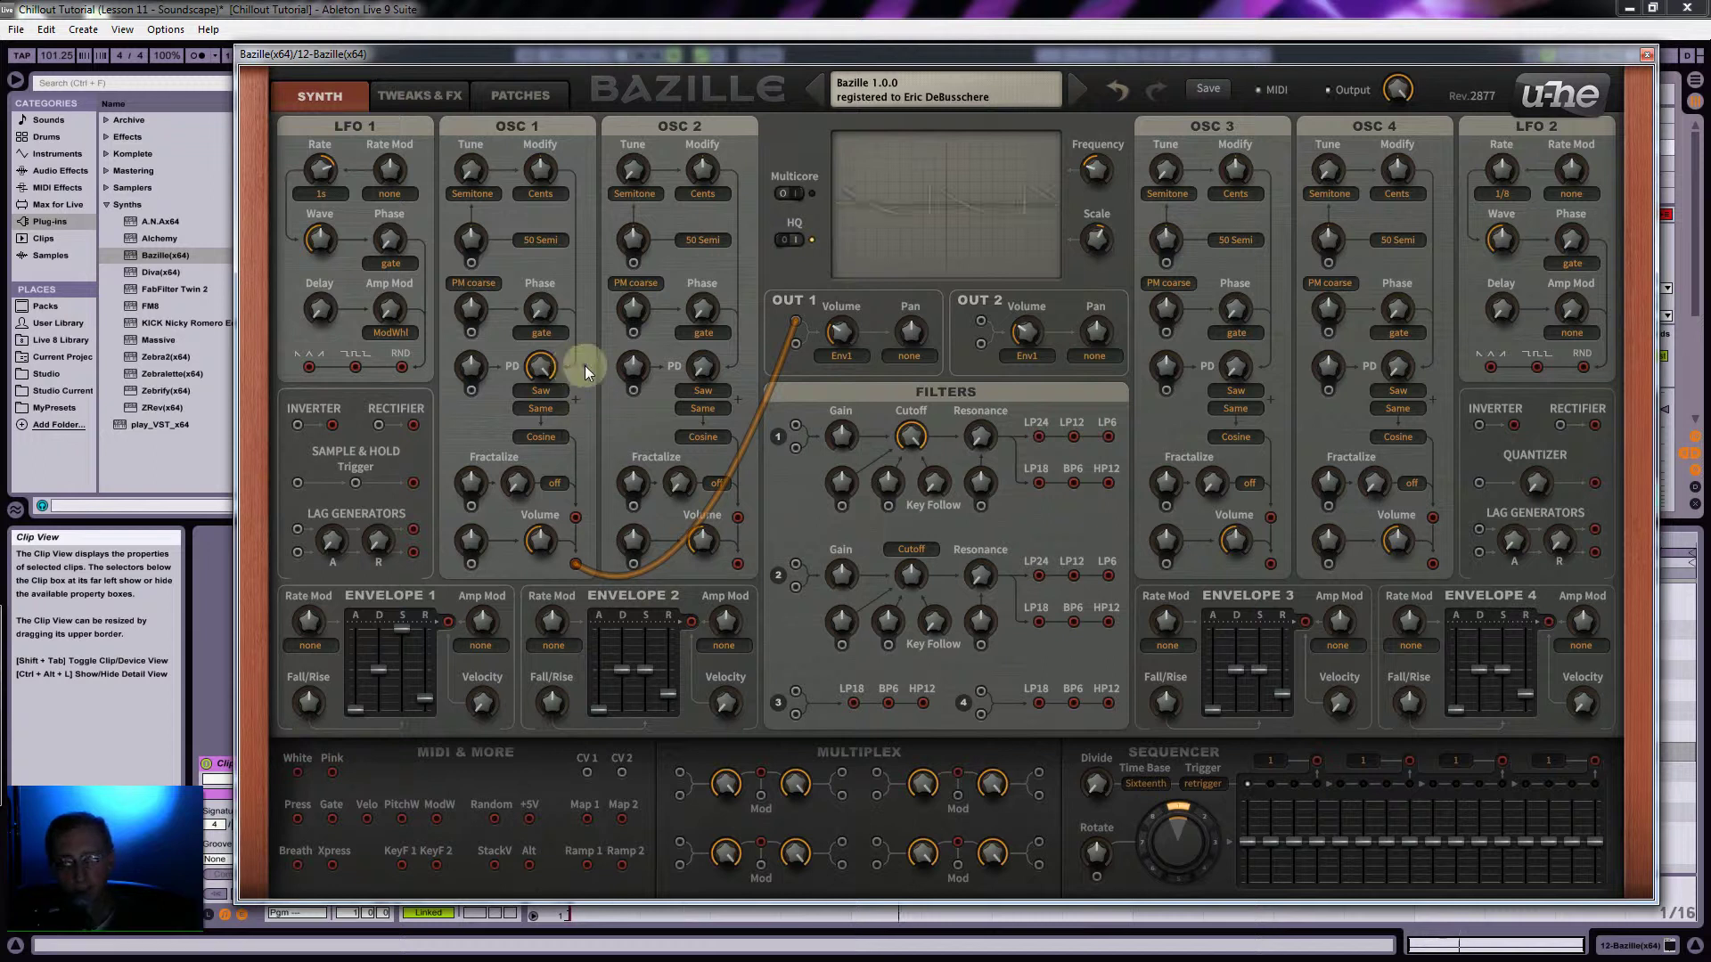
Step: Set Bazille's voice stack to 4
left_click(431, 95)
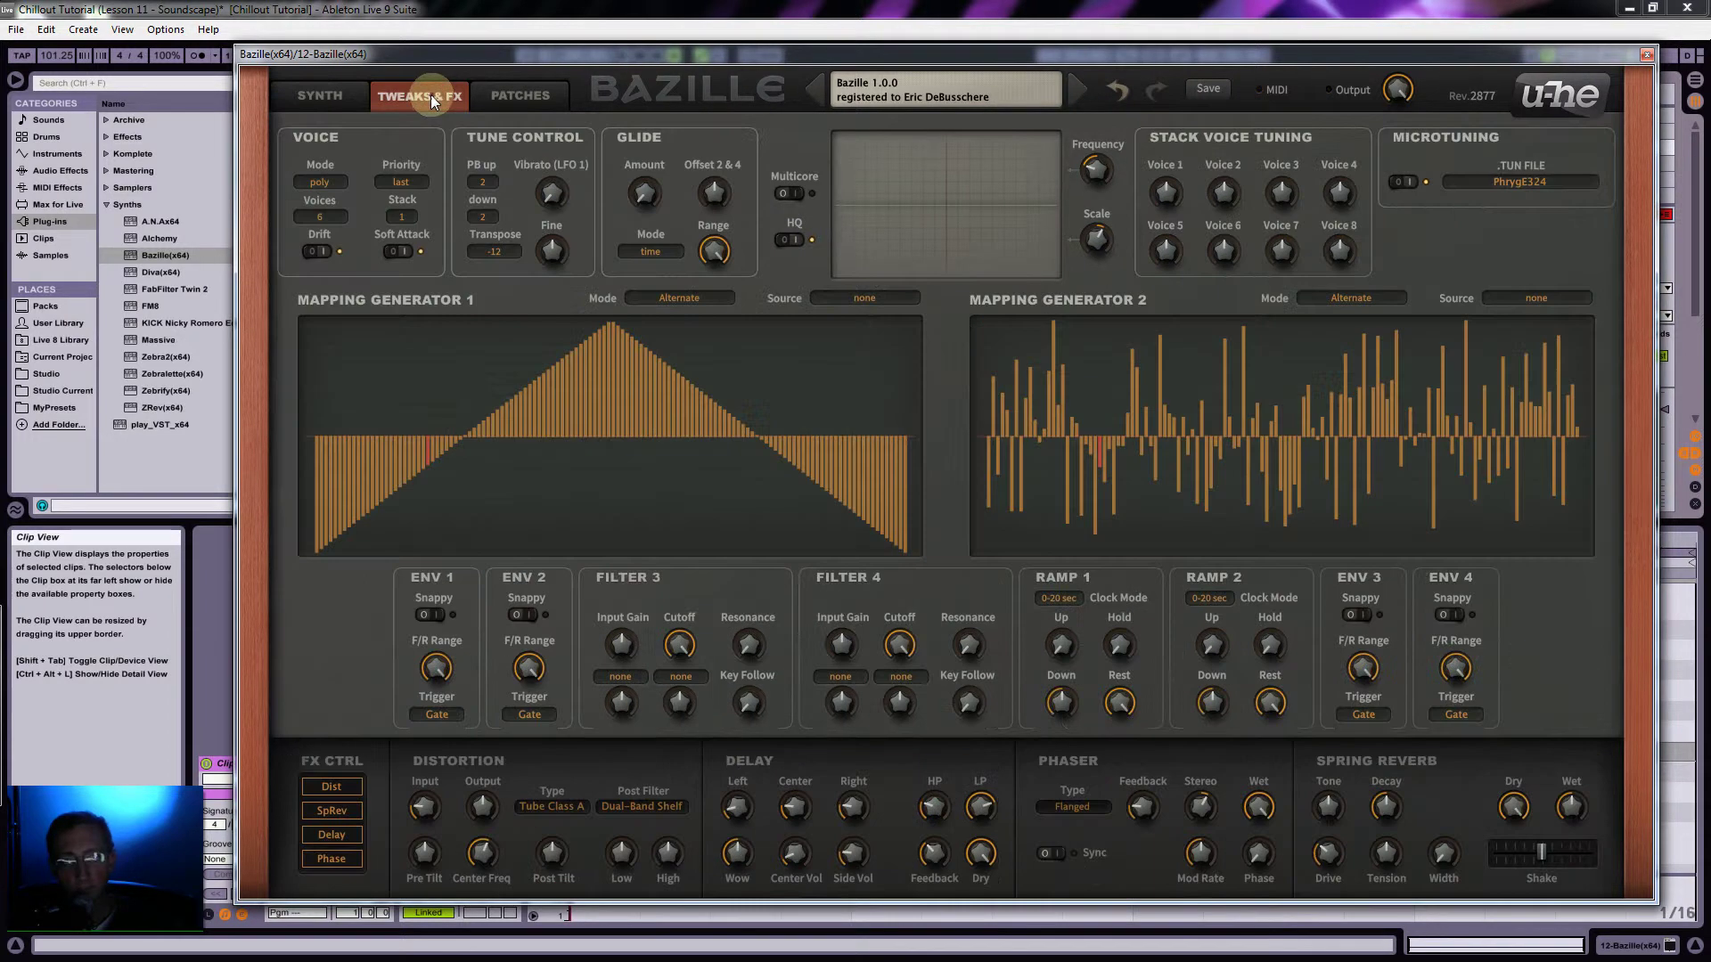
left_click(401, 216)
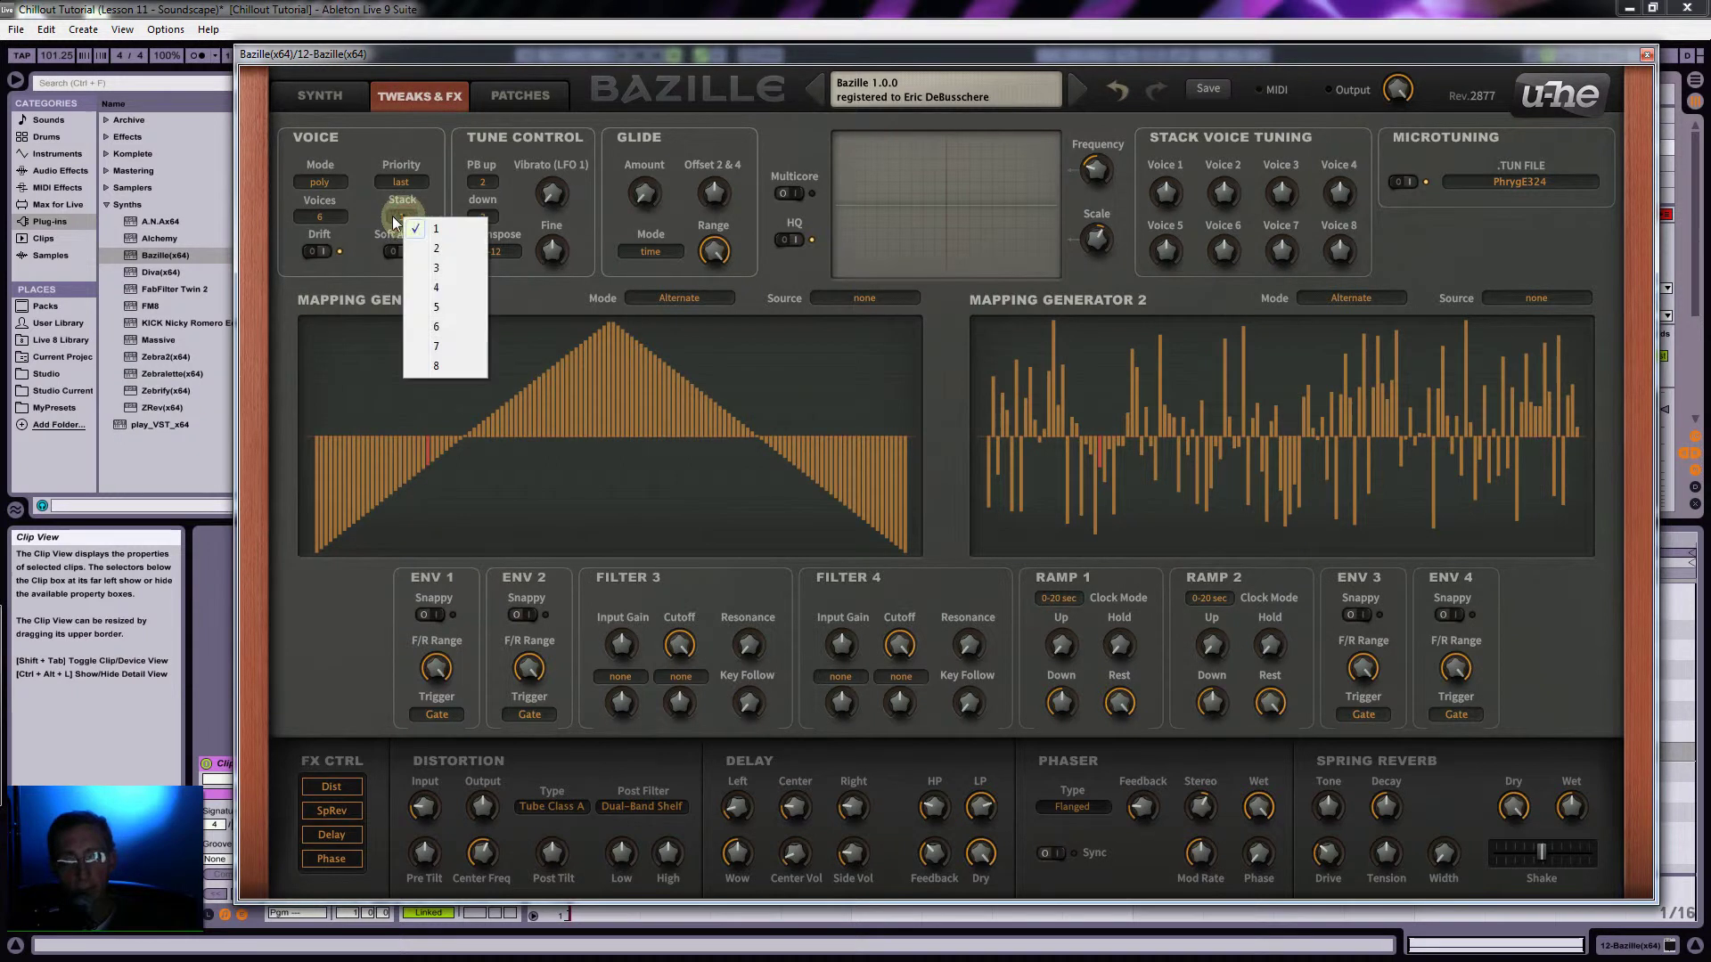
left_click(436, 288)
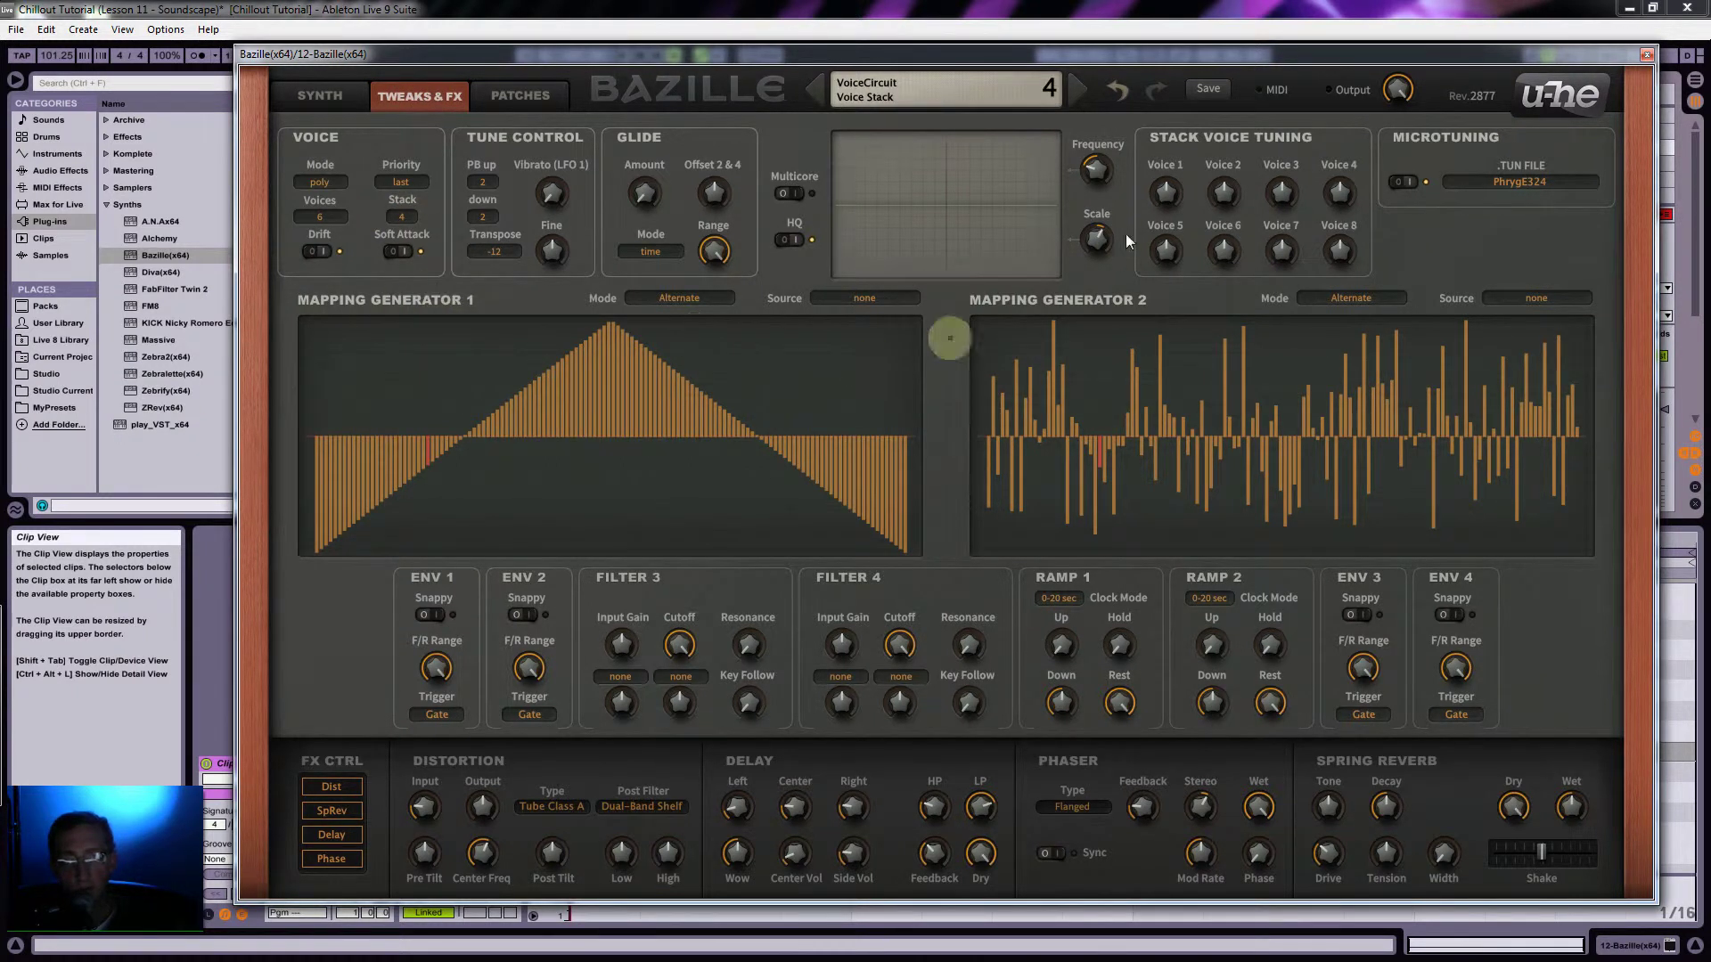
Step: Slightly detune the stacked voices against each other, with voice 3 at -0.06
mouse_move(1171, 194)
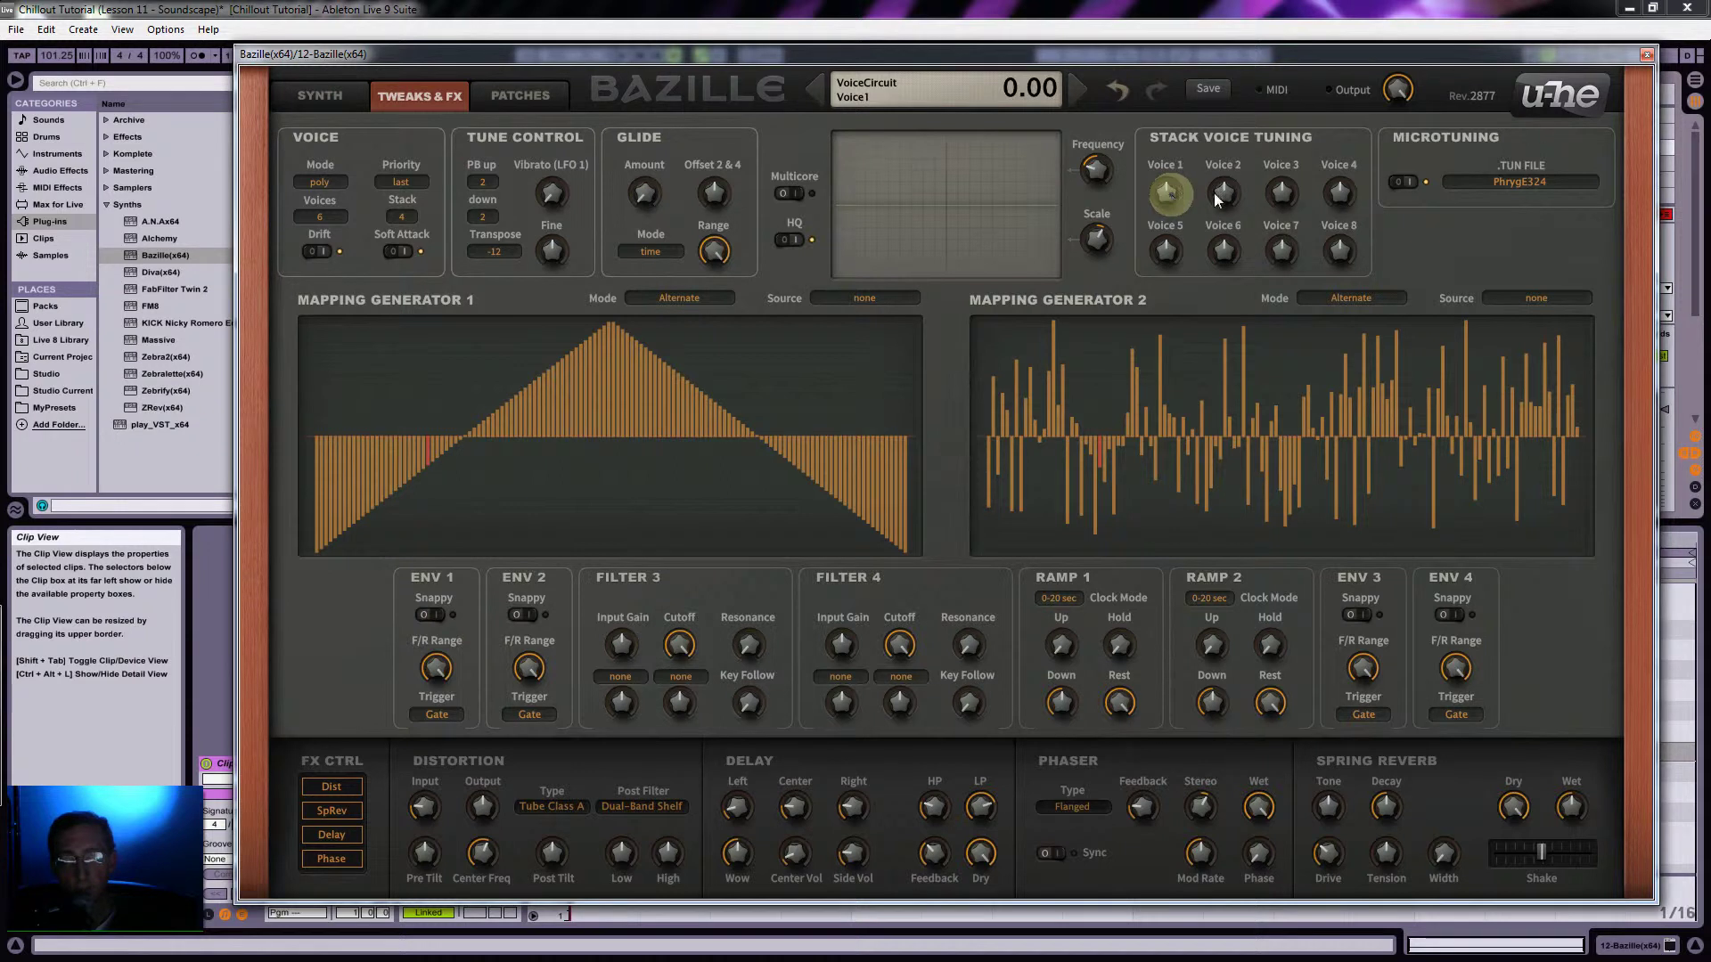
left_click_drag(1225, 193, 1332, 205)
left_click(1284, 193)
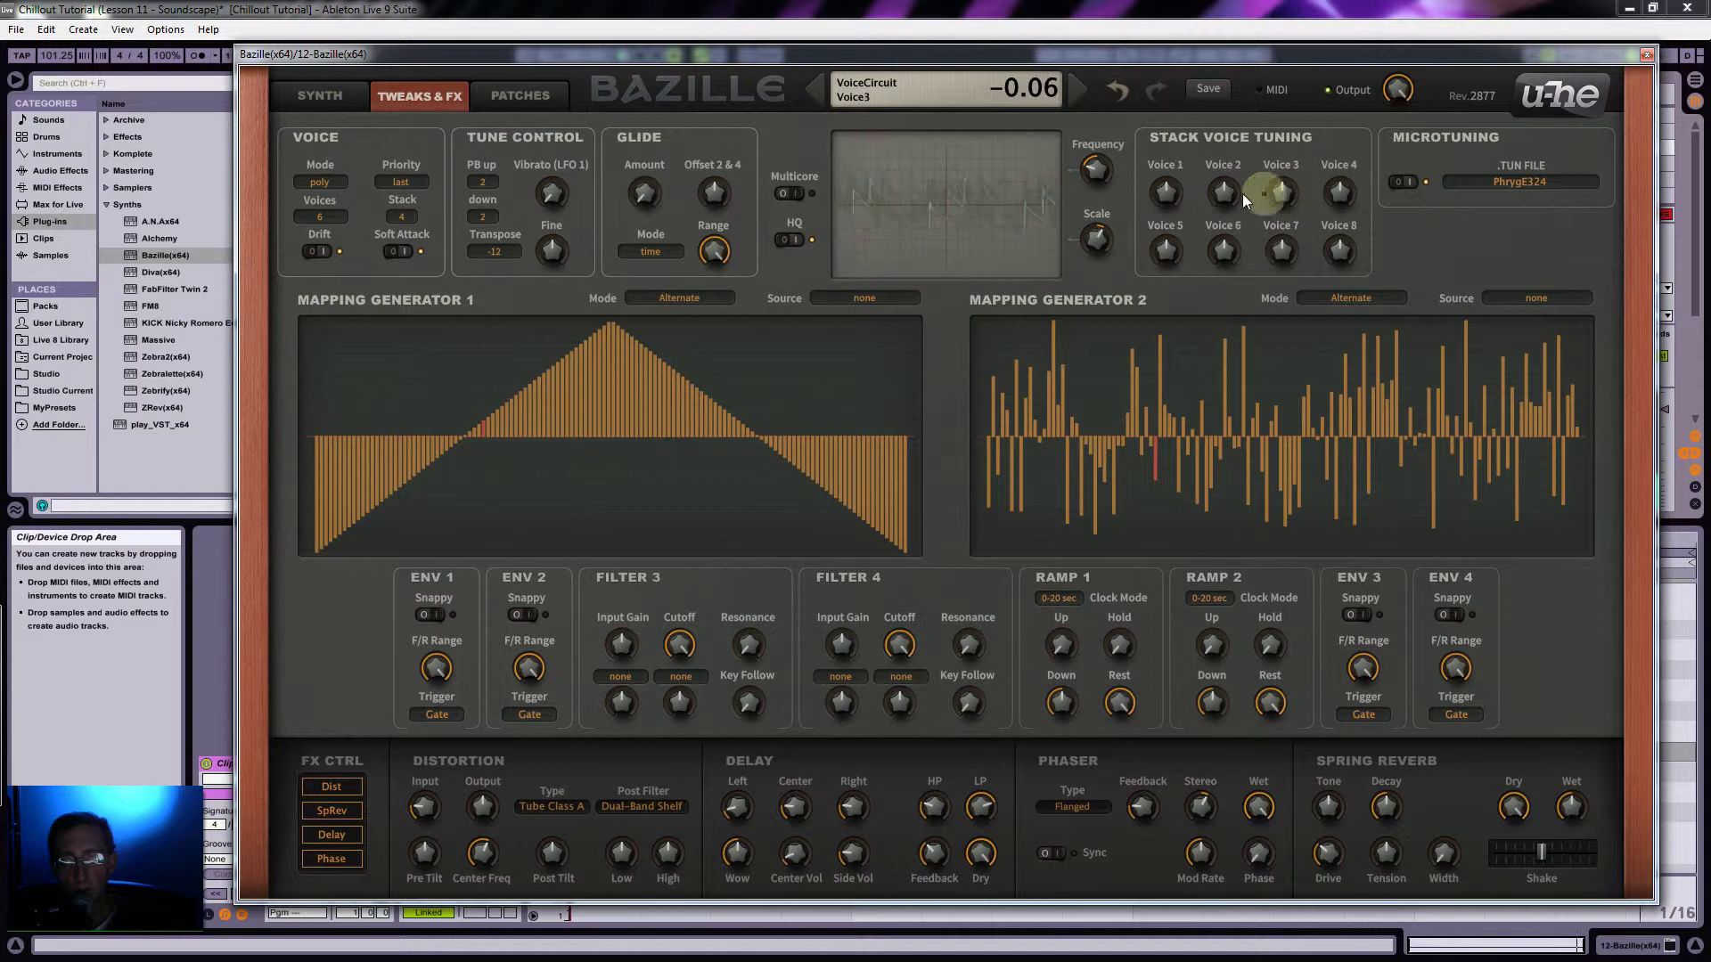
left_click(1335, 195)
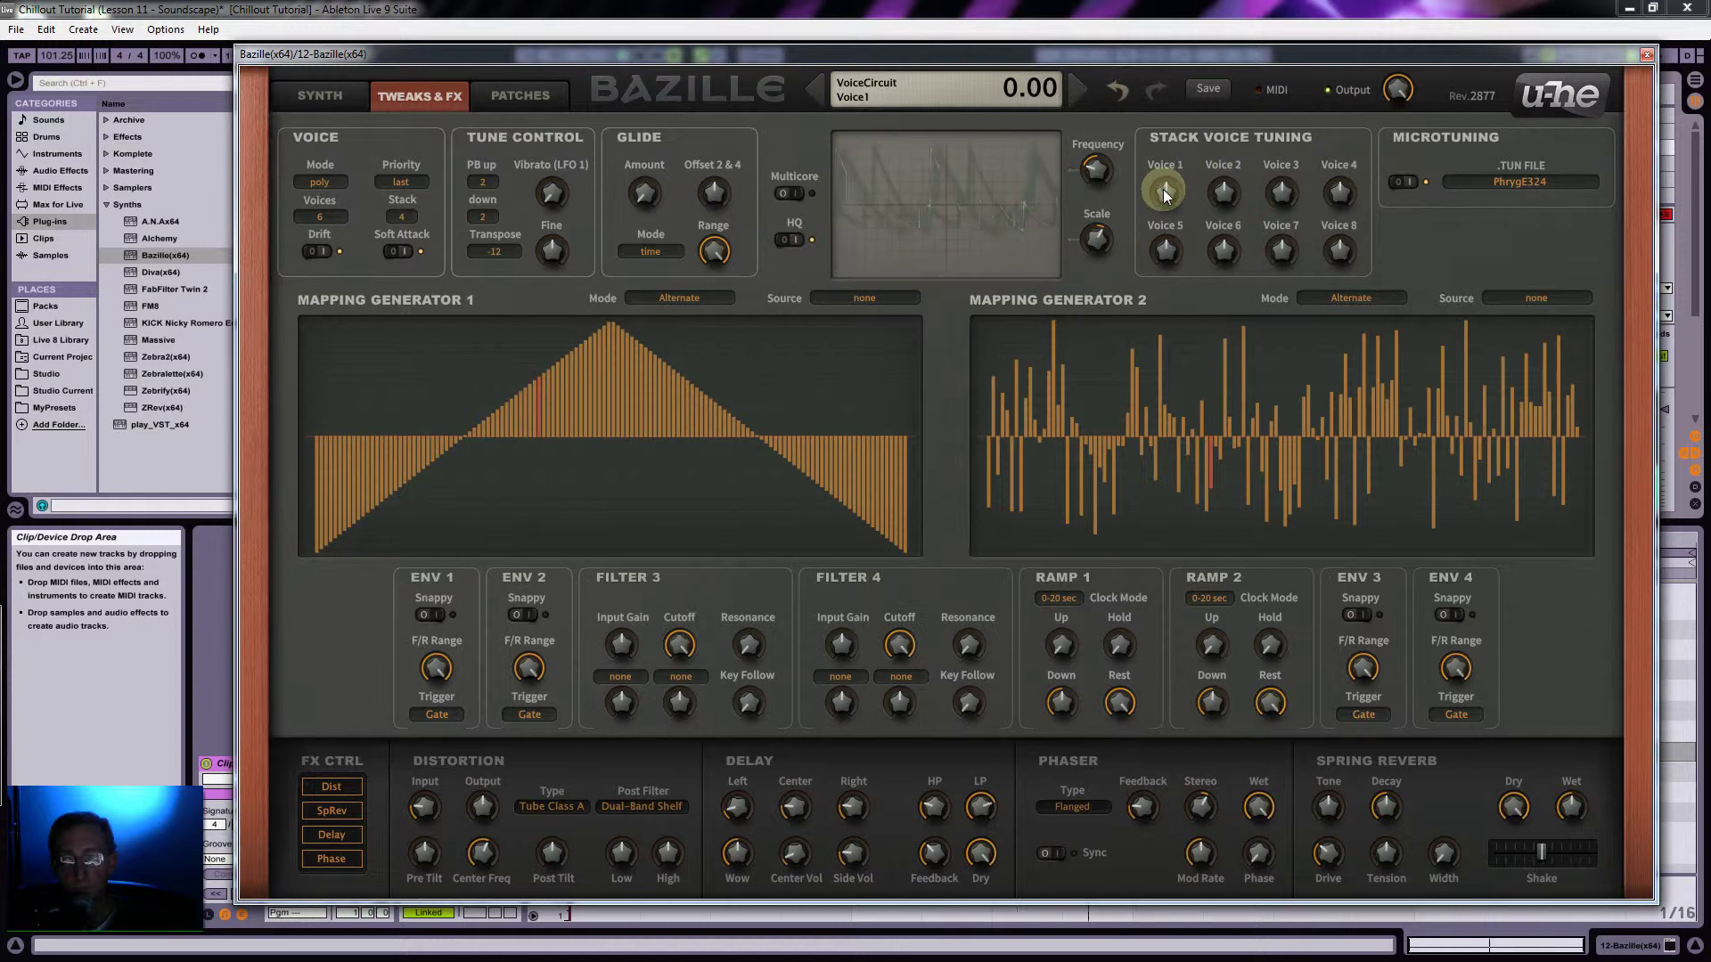
scroll(1165, 192, "up", 4)
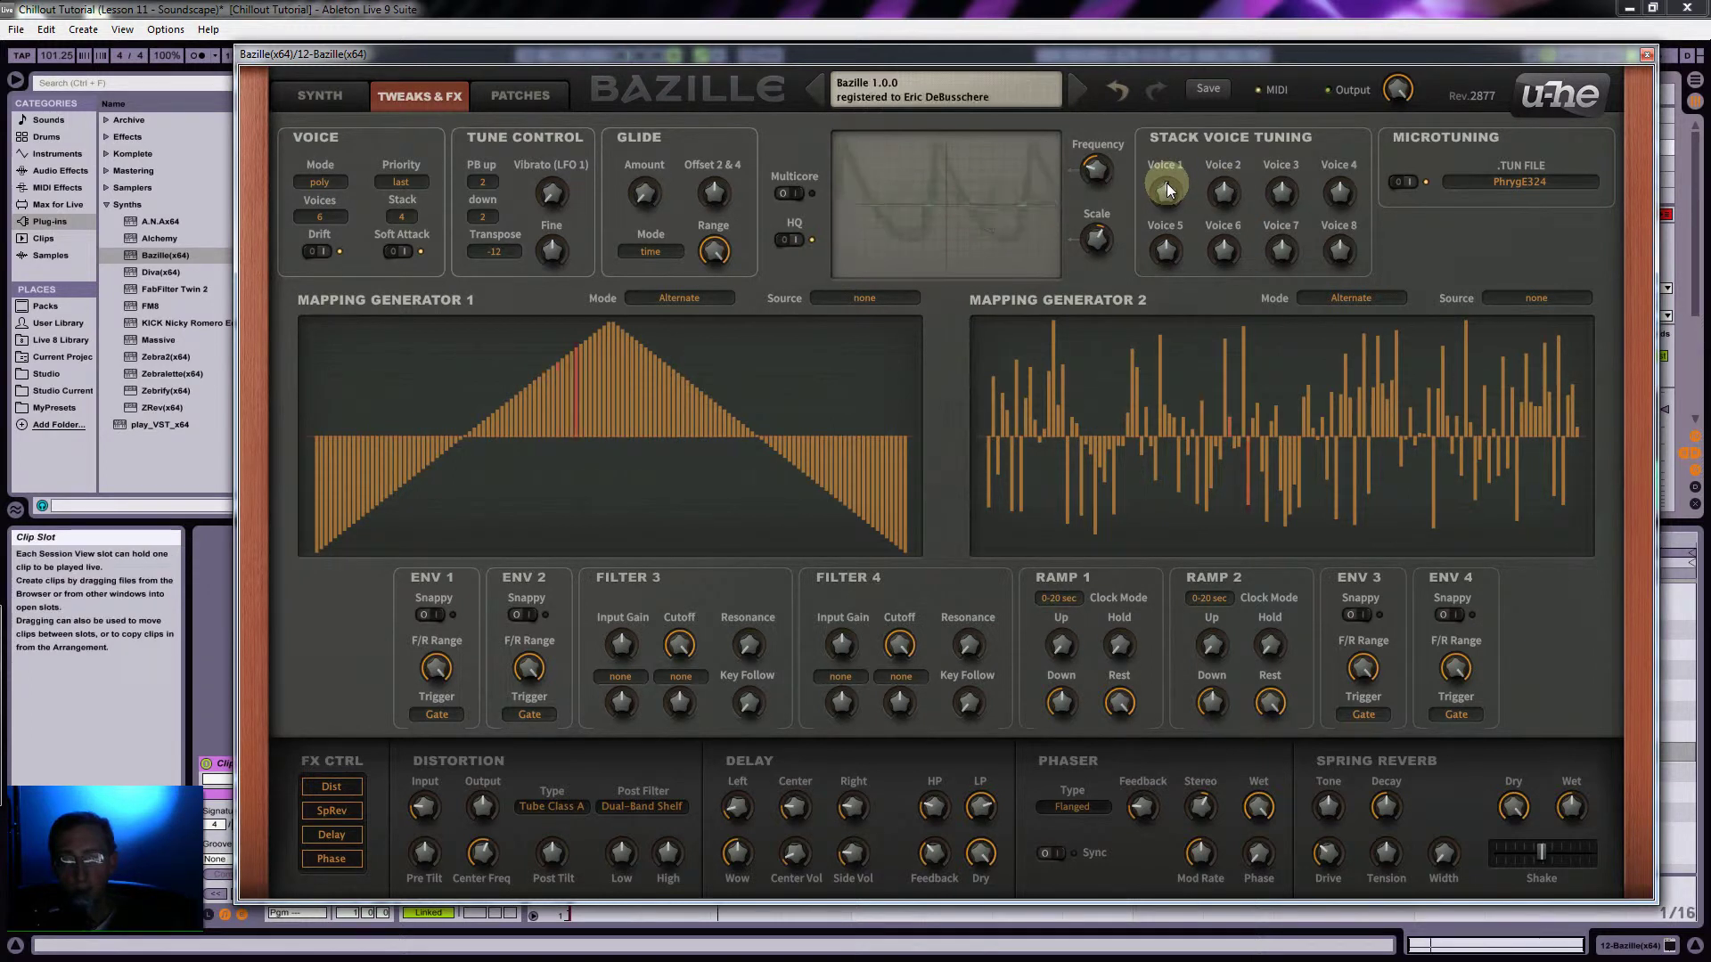
Step: Patch oscillator 1 into filter 1 and its LP12 output into Out 1, with filter 1's resonance at 43.50
left_click(321, 98)
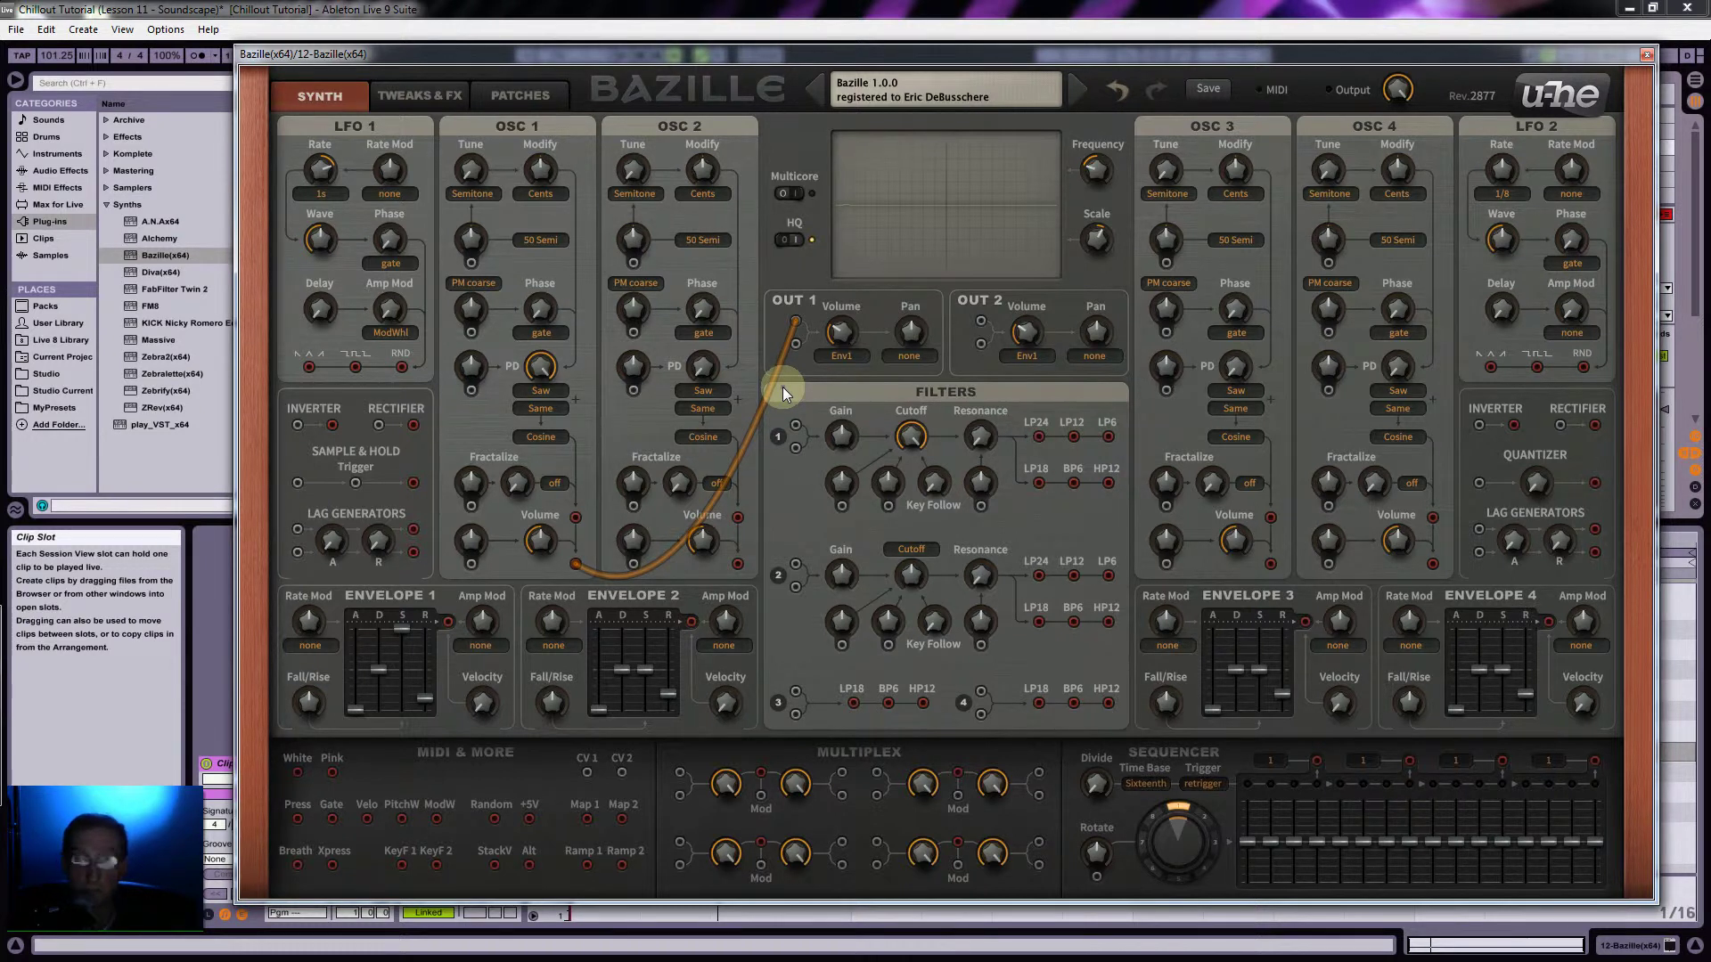
left_click_drag(796, 326, 794, 450)
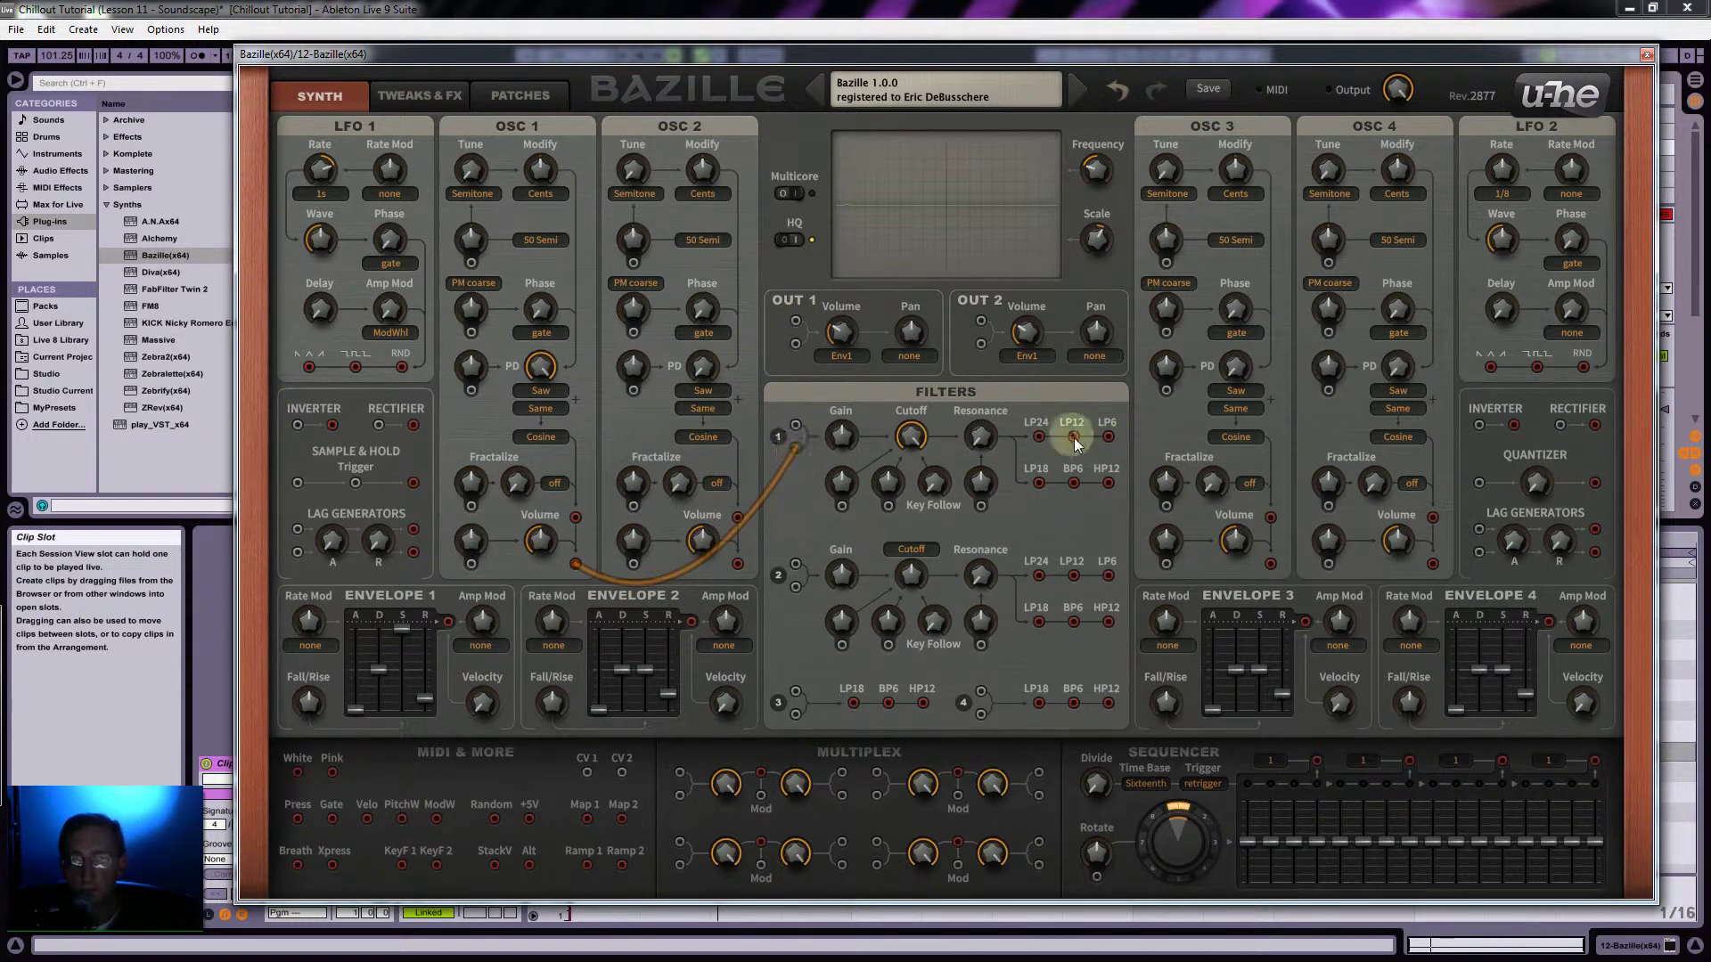
left_click_drag(1073, 436, 796, 344)
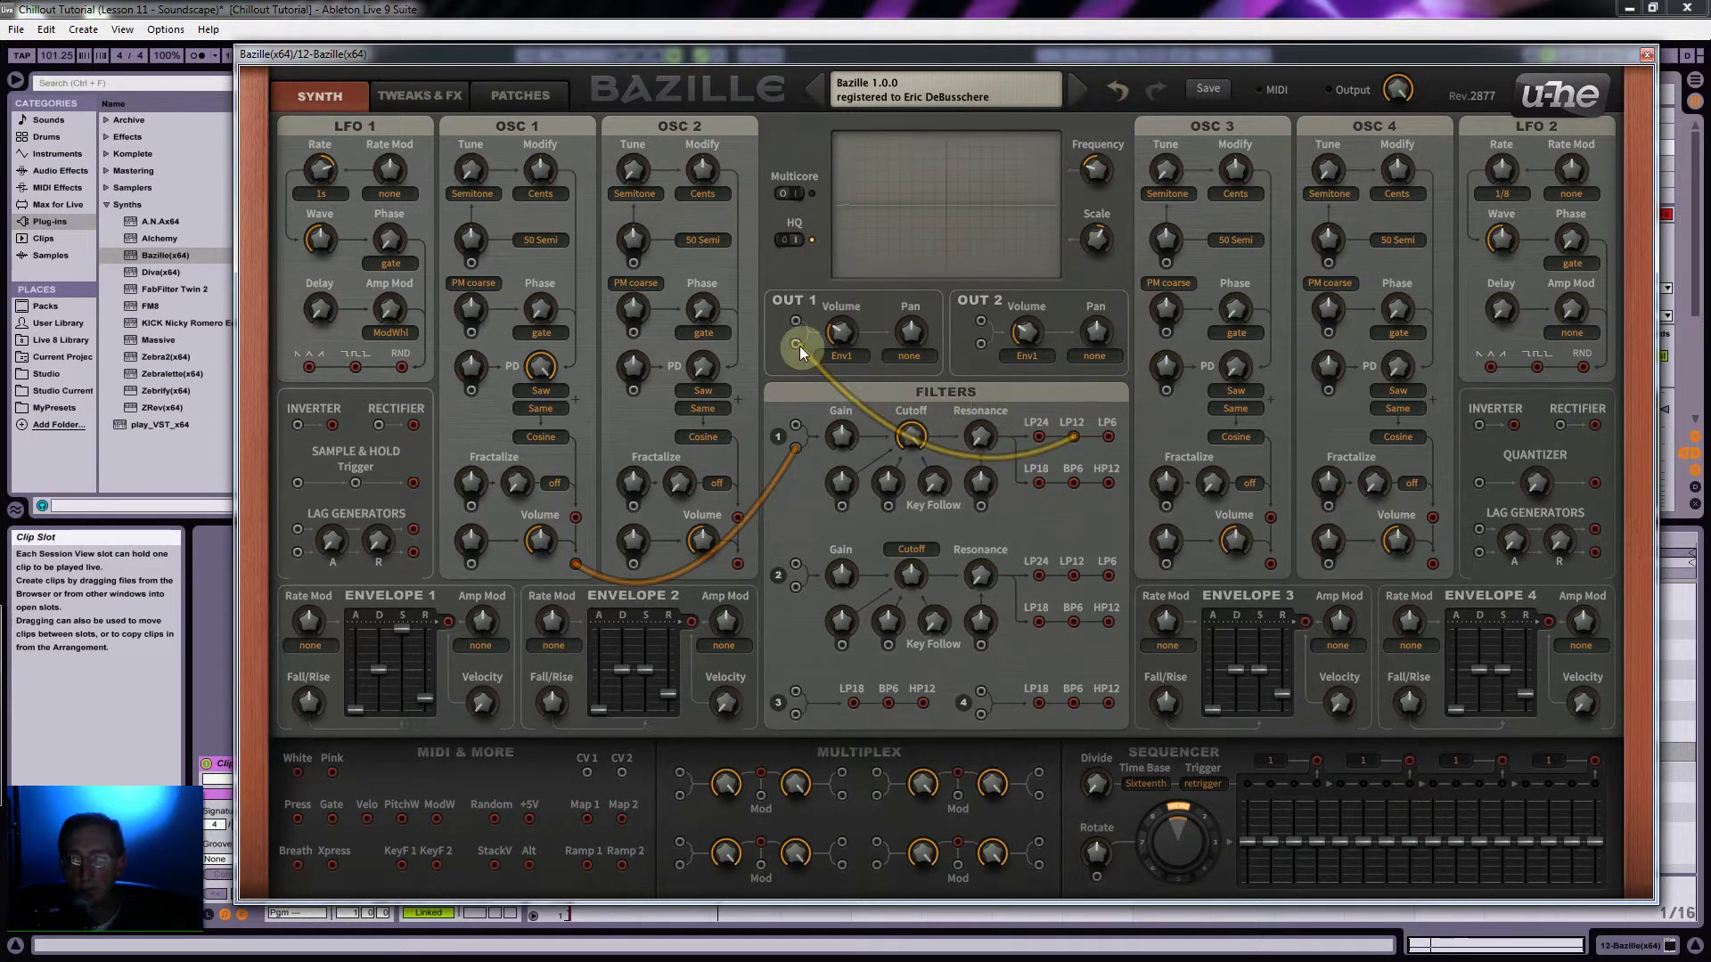
left_click_drag(979, 435, 976, 363)
left_click(1275, 833)
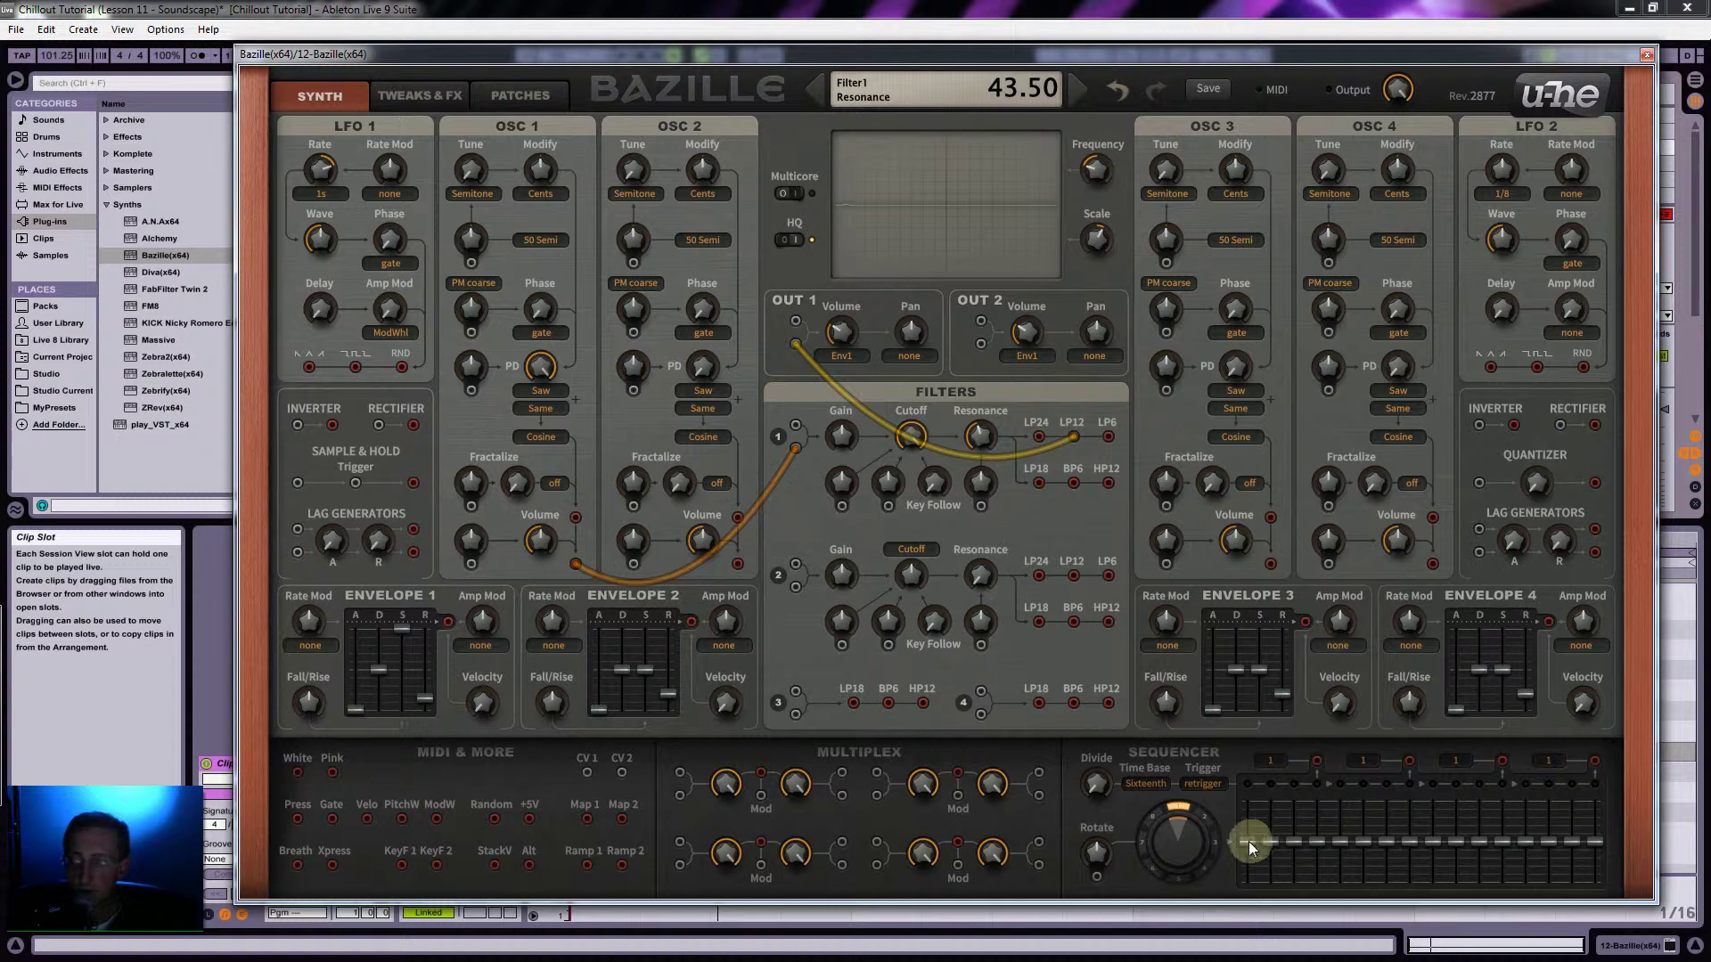
right_click(1322, 822)
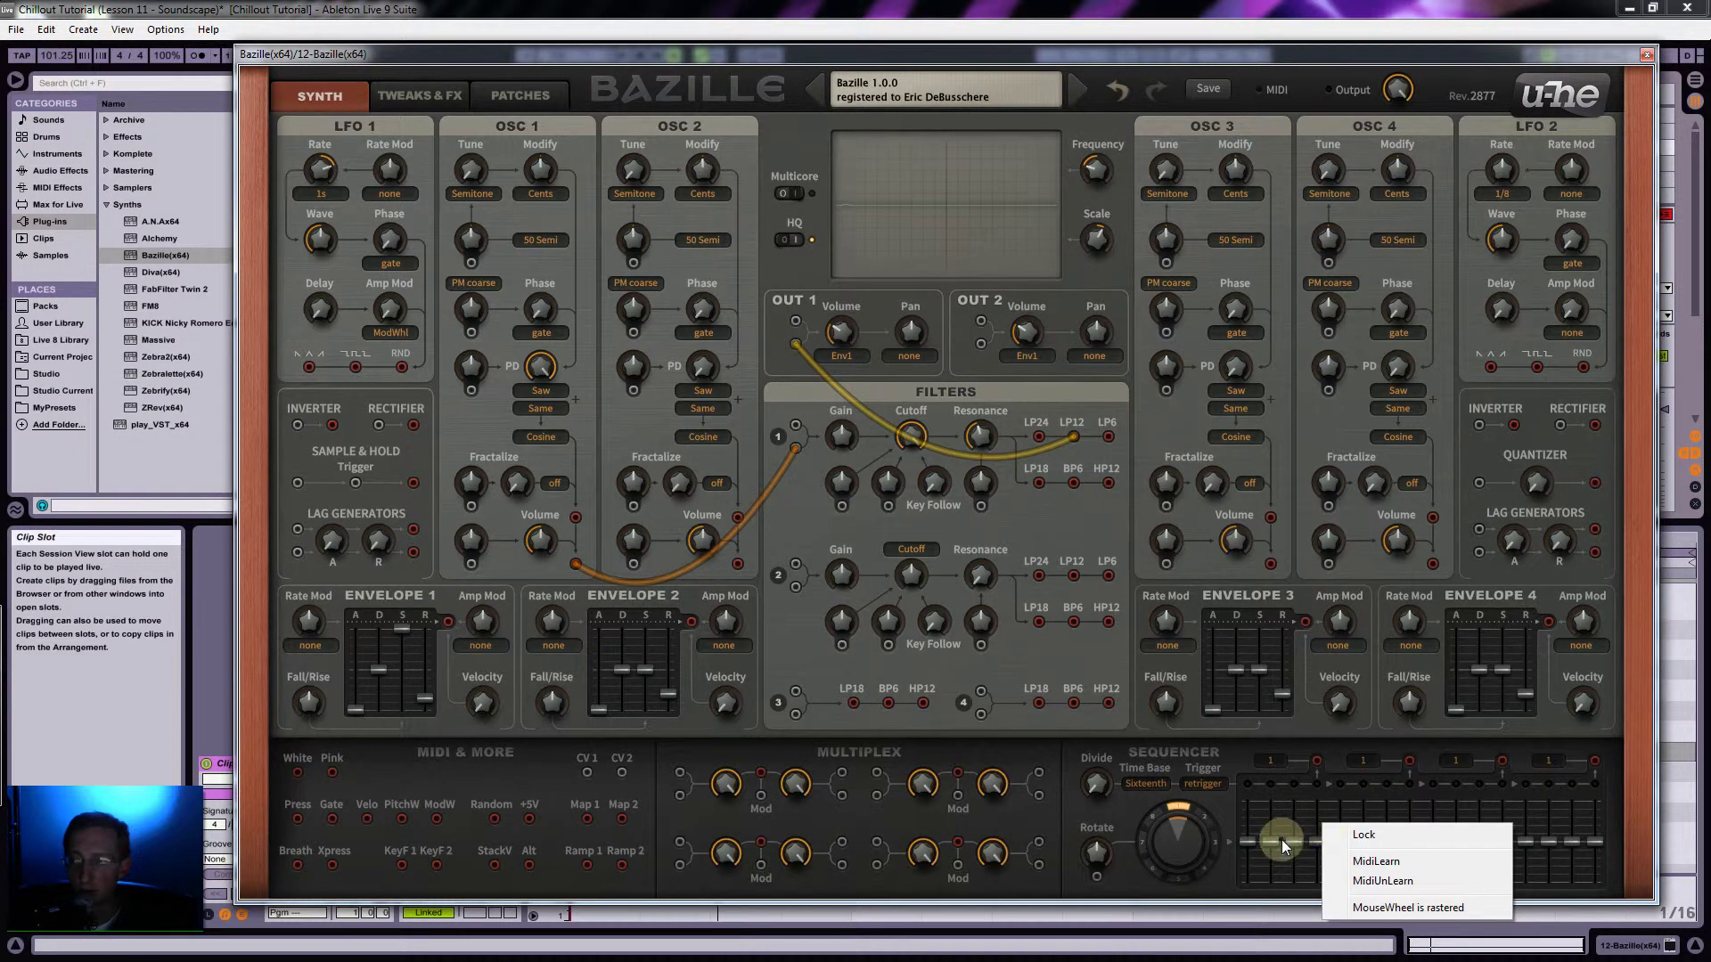
left_click(1217, 838)
right_click(1182, 839)
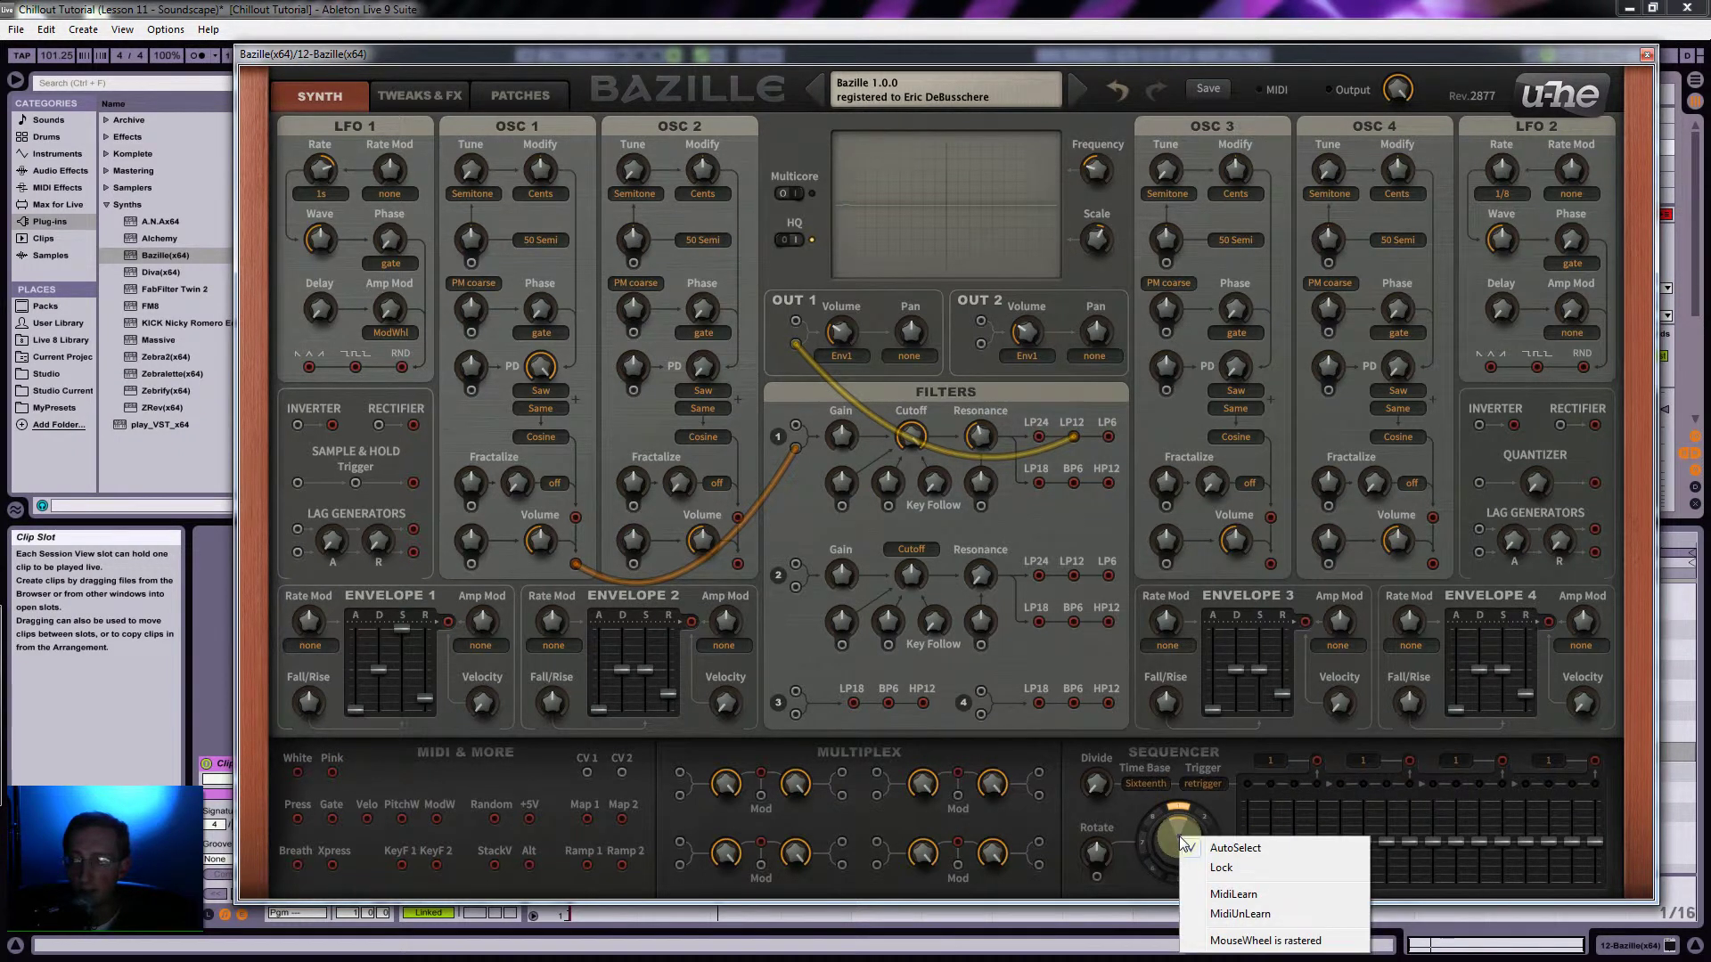
right_click(1109, 820)
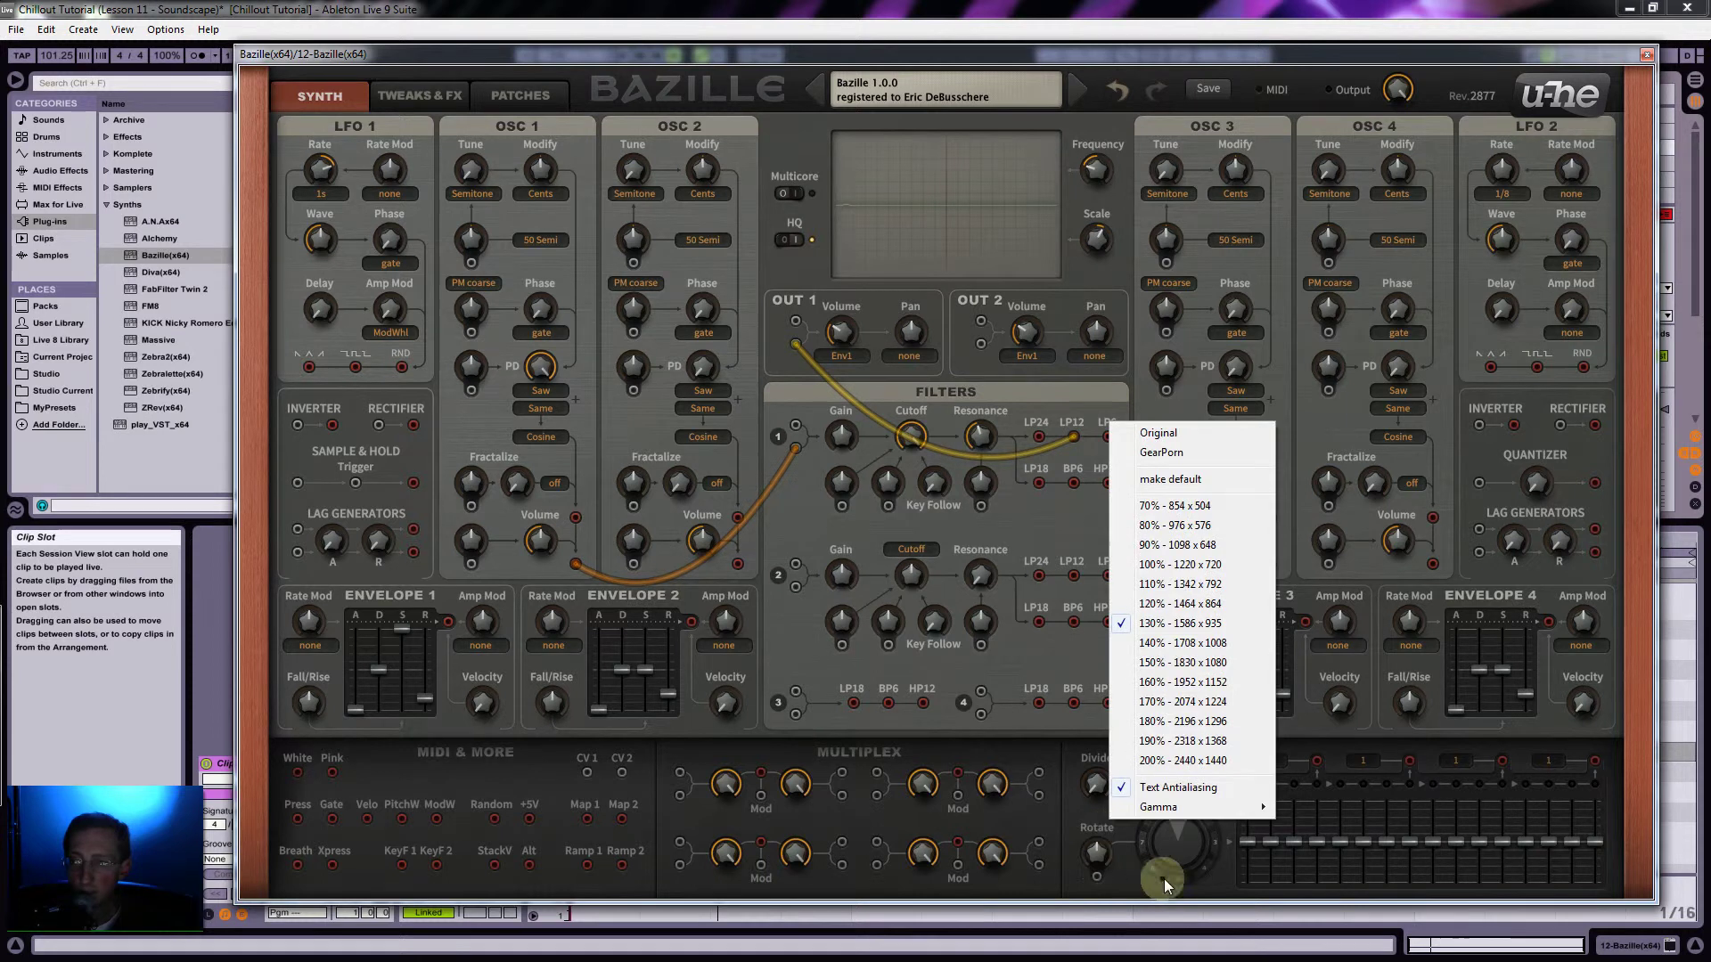
Step: Draw a varied step pattern in the sequencer and patch its output into filter 1's cutoff modulation, then adjust the filter's cutoff
left_click(1252, 858)
mouse_move(1247, 831)
left_mouse_down()
mouse_move(1270, 837)
mouse_move(1269, 860)
mouse_move(1253, 799)
mouse_move(1269, 876)
mouse_move(1297, 815)
mouse_move(1358, 857)
mouse_move(1368, 820)
mouse_move(1414, 839)
mouse_move(1434, 910)
mouse_move(1452, 842)
mouse_move(1471, 822)
mouse_move(1479, 839)
mouse_move(1477, 802)
mouse_move(1503, 867)
mouse_move(1529, 811)
mouse_move(1546, 880)
mouse_move(1573, 841)
mouse_move(1581, 861)
mouse_move(1595, 759)
mouse_move(1279, 788)
mouse_move(877, 533)
mouse_move(841, 504)
mouse_move(843, 438)
mouse_move(904, 512)
left_mouse_up()
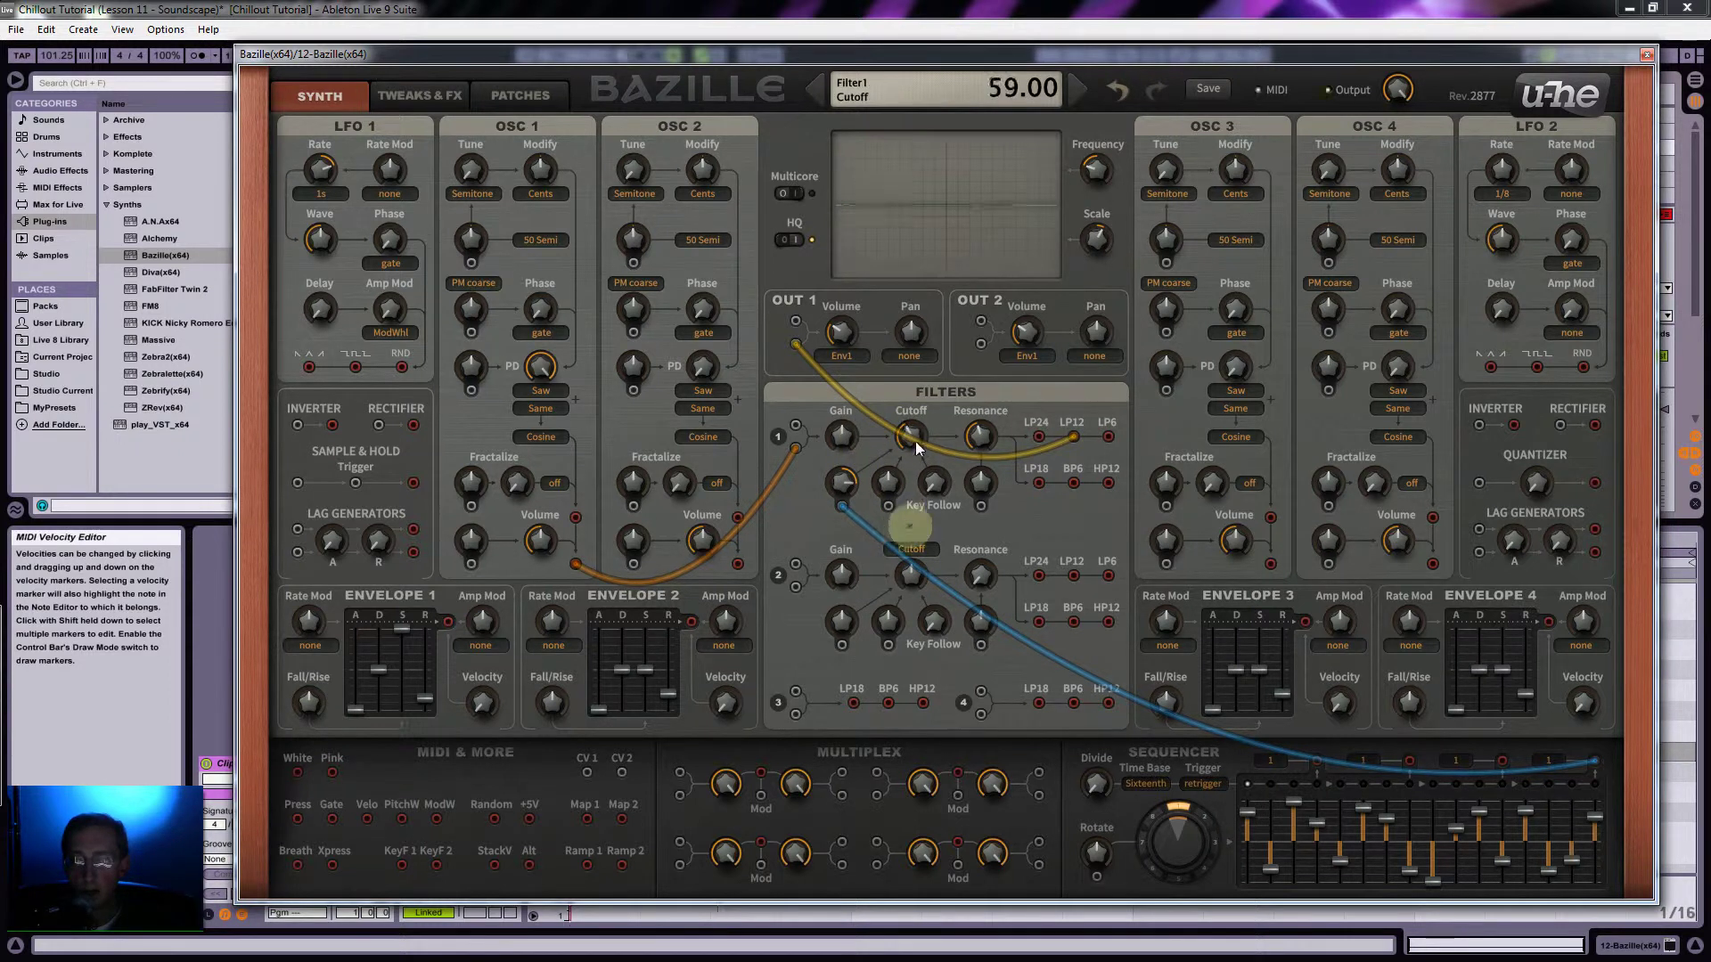
left_click_drag(909, 435, 909, 420)
Step: Try the sequencer's Divide setting at 2.00
left_click(1205, 796)
left_click(1095, 782)
left_click_drag(1098, 786, 1099, 768)
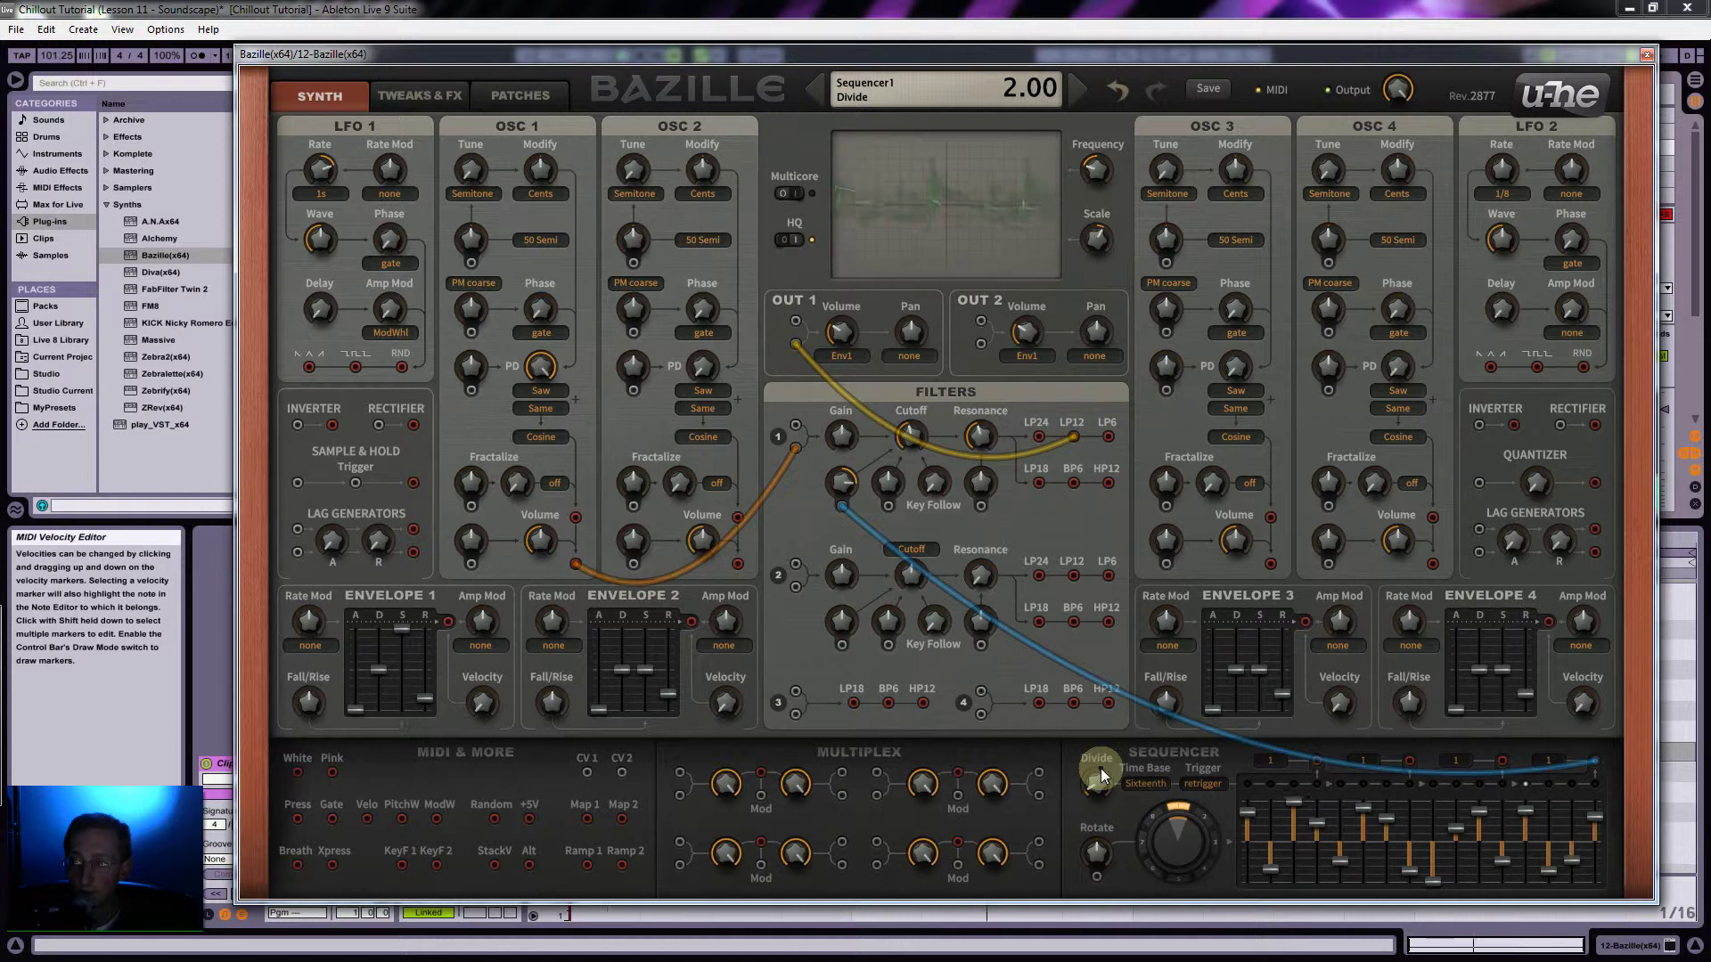
left_click_drag(1099, 768, 1105, 828)
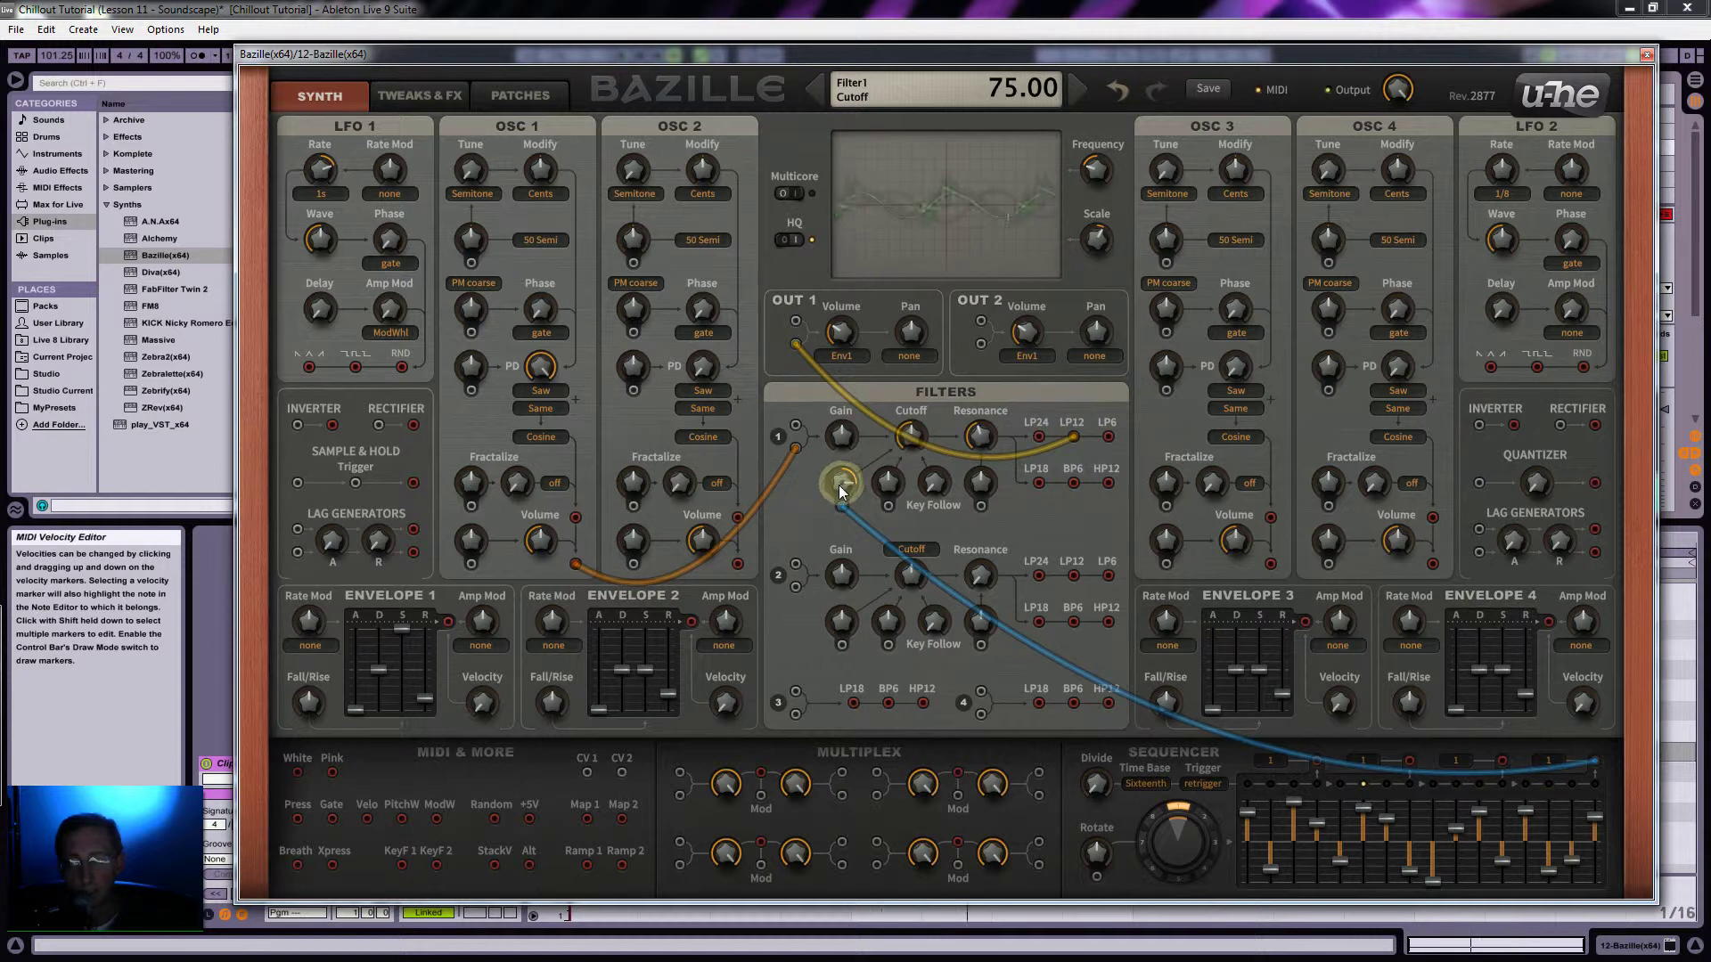
Step: Balance filter 1's cutoff against the sequencer's modulation depth, trying a depth of 150.00
left_click_drag(845, 472, 863, 429)
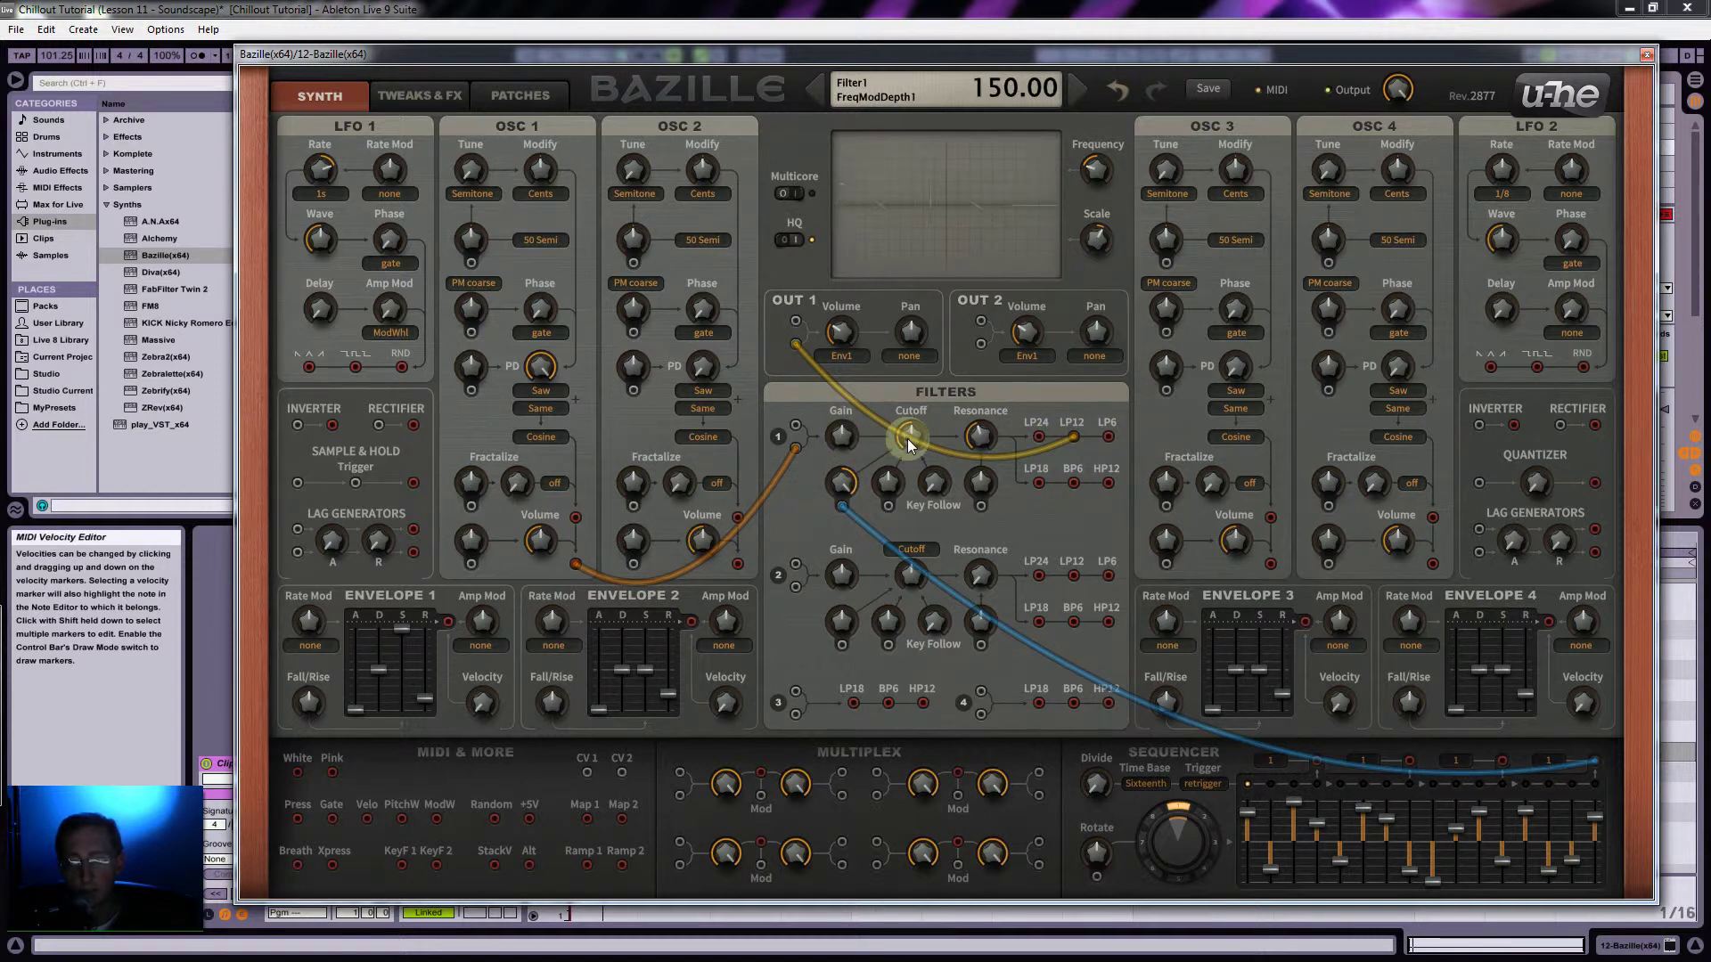
left_click_drag(909, 443, 825, 529)
left_click_drag(907, 437, 914, 428)
left_click_drag(841, 482, 839, 491)
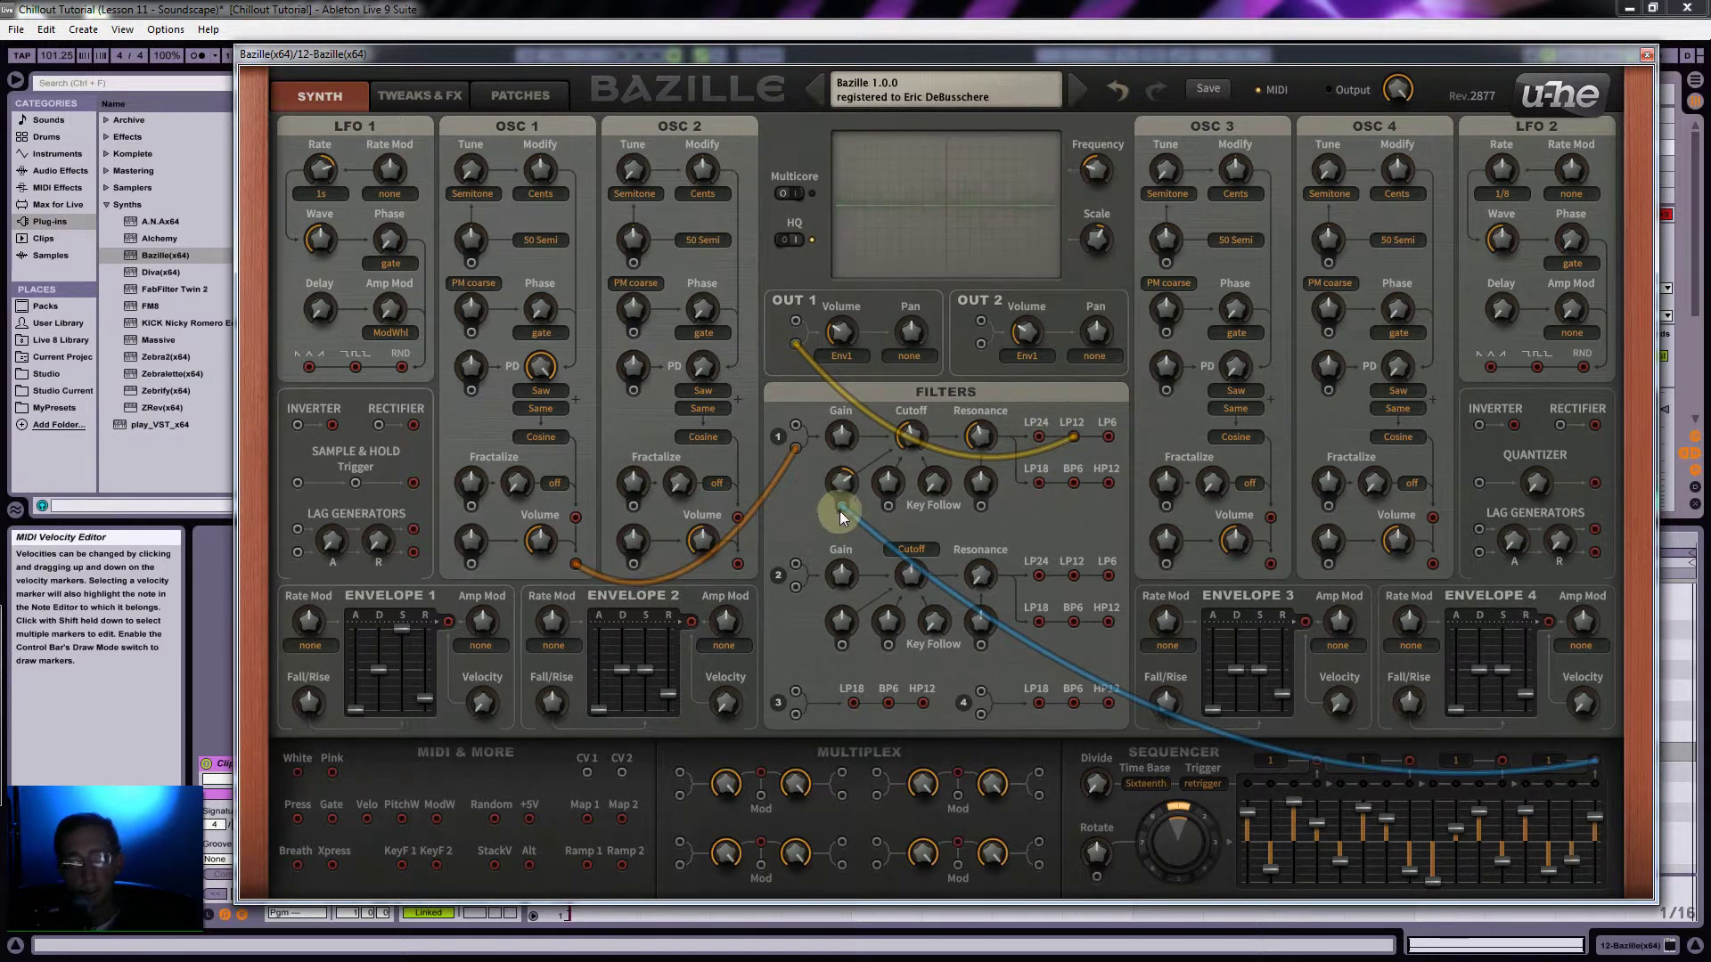
Step: Route the sequencer output through the lower lag generator into filter 1's cutoff modulation and adjust the lag's R setting
left_click_drag(841, 509, 297, 552)
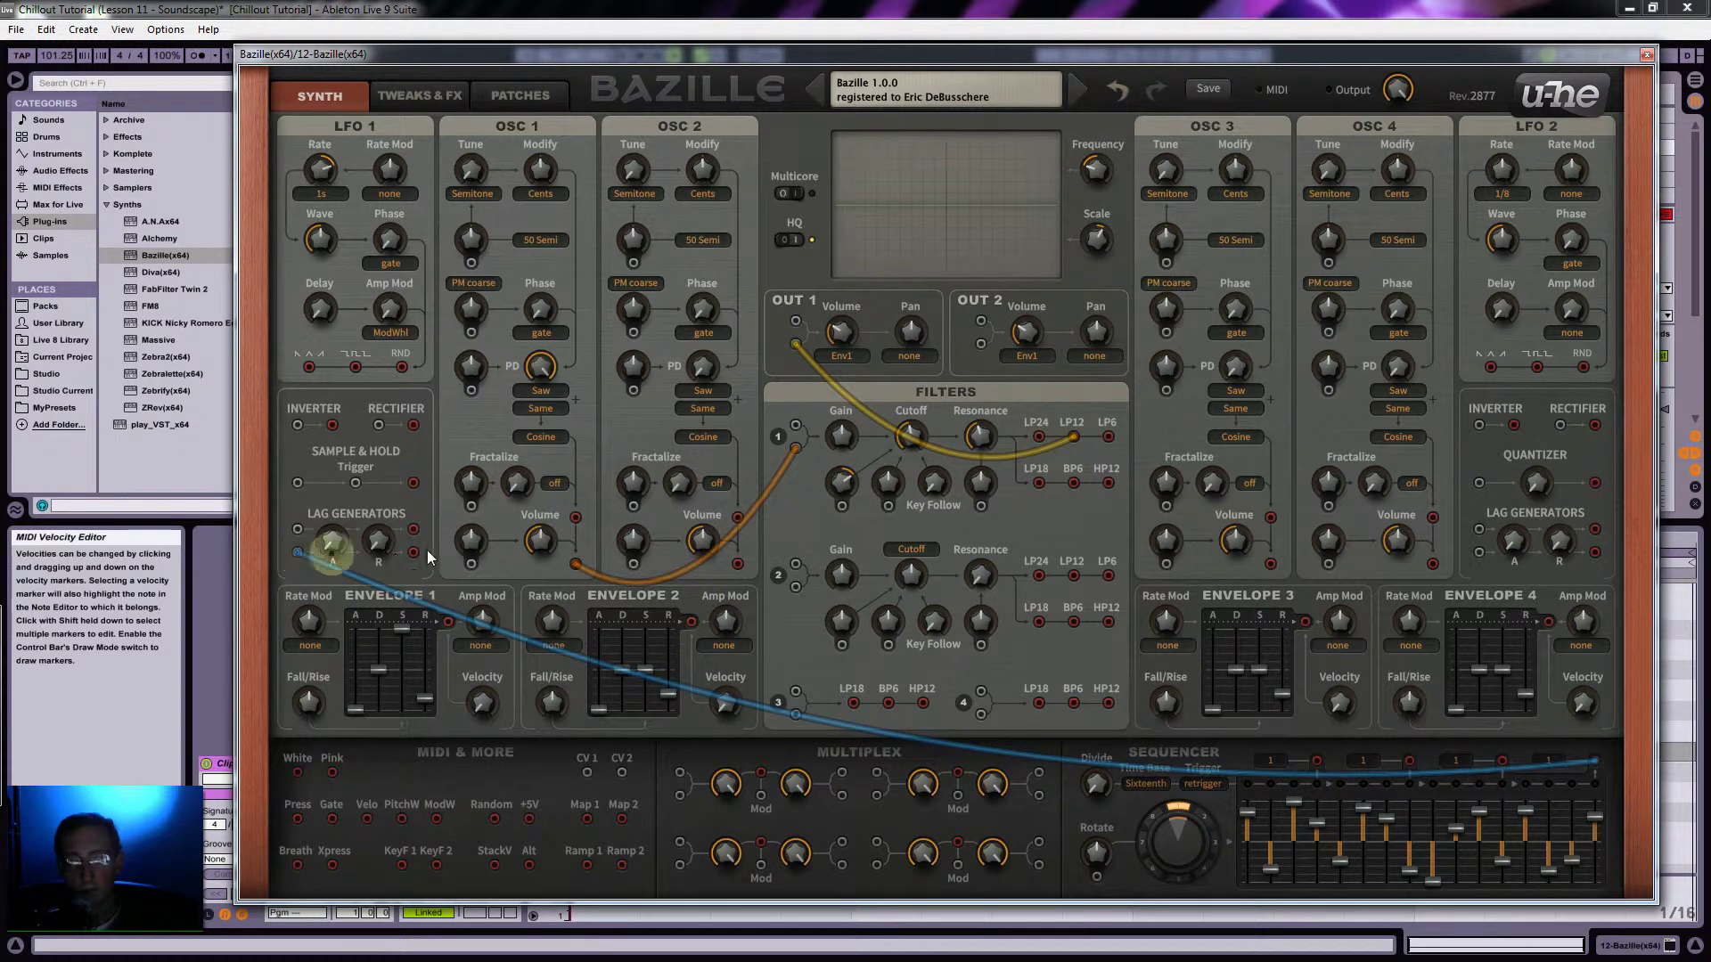
left_click_drag(413, 553, 842, 506)
mouse_move(378, 541)
left_mouse_down()
mouse_move(366, 510)
mouse_move(385, 531)
mouse_move(381, 515)
mouse_move(375, 560)
mouse_move(328, 559)
mouse_move(377, 554)
left_mouse_up()
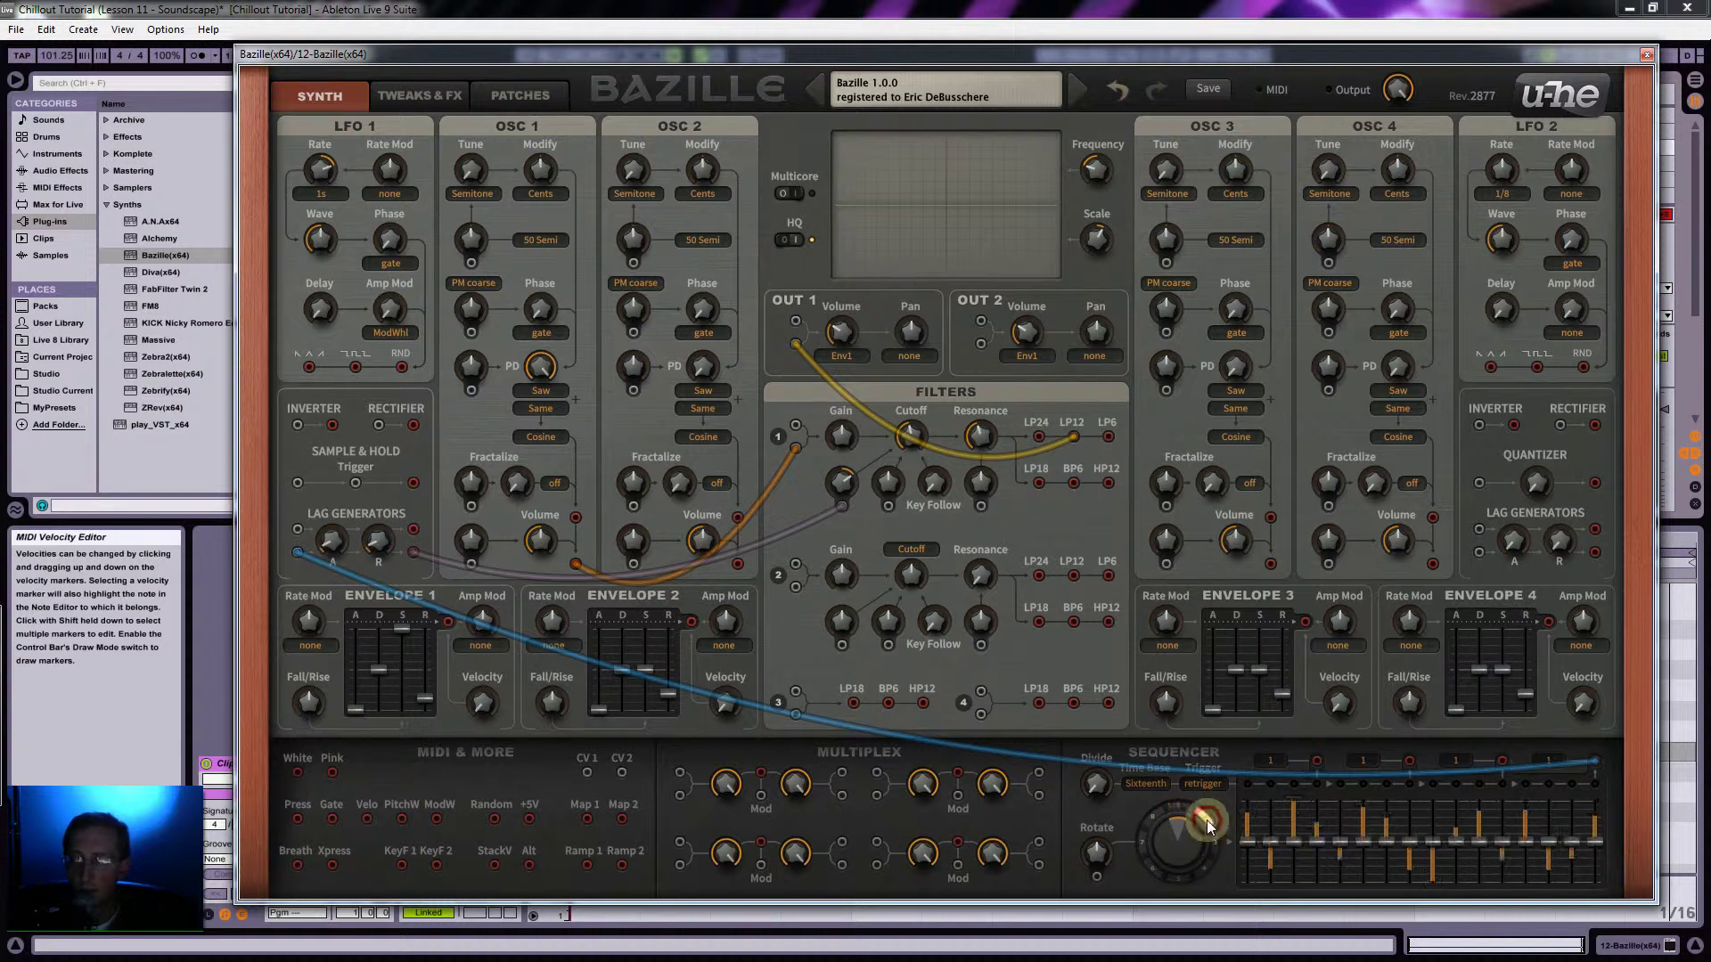
Step: Turn the sequencer's snapshot morph to 0.98 and draw a new varied step pattern for that snapshot
left_click_drag(1250, 817, 1180, 800)
left_click(1194, 839)
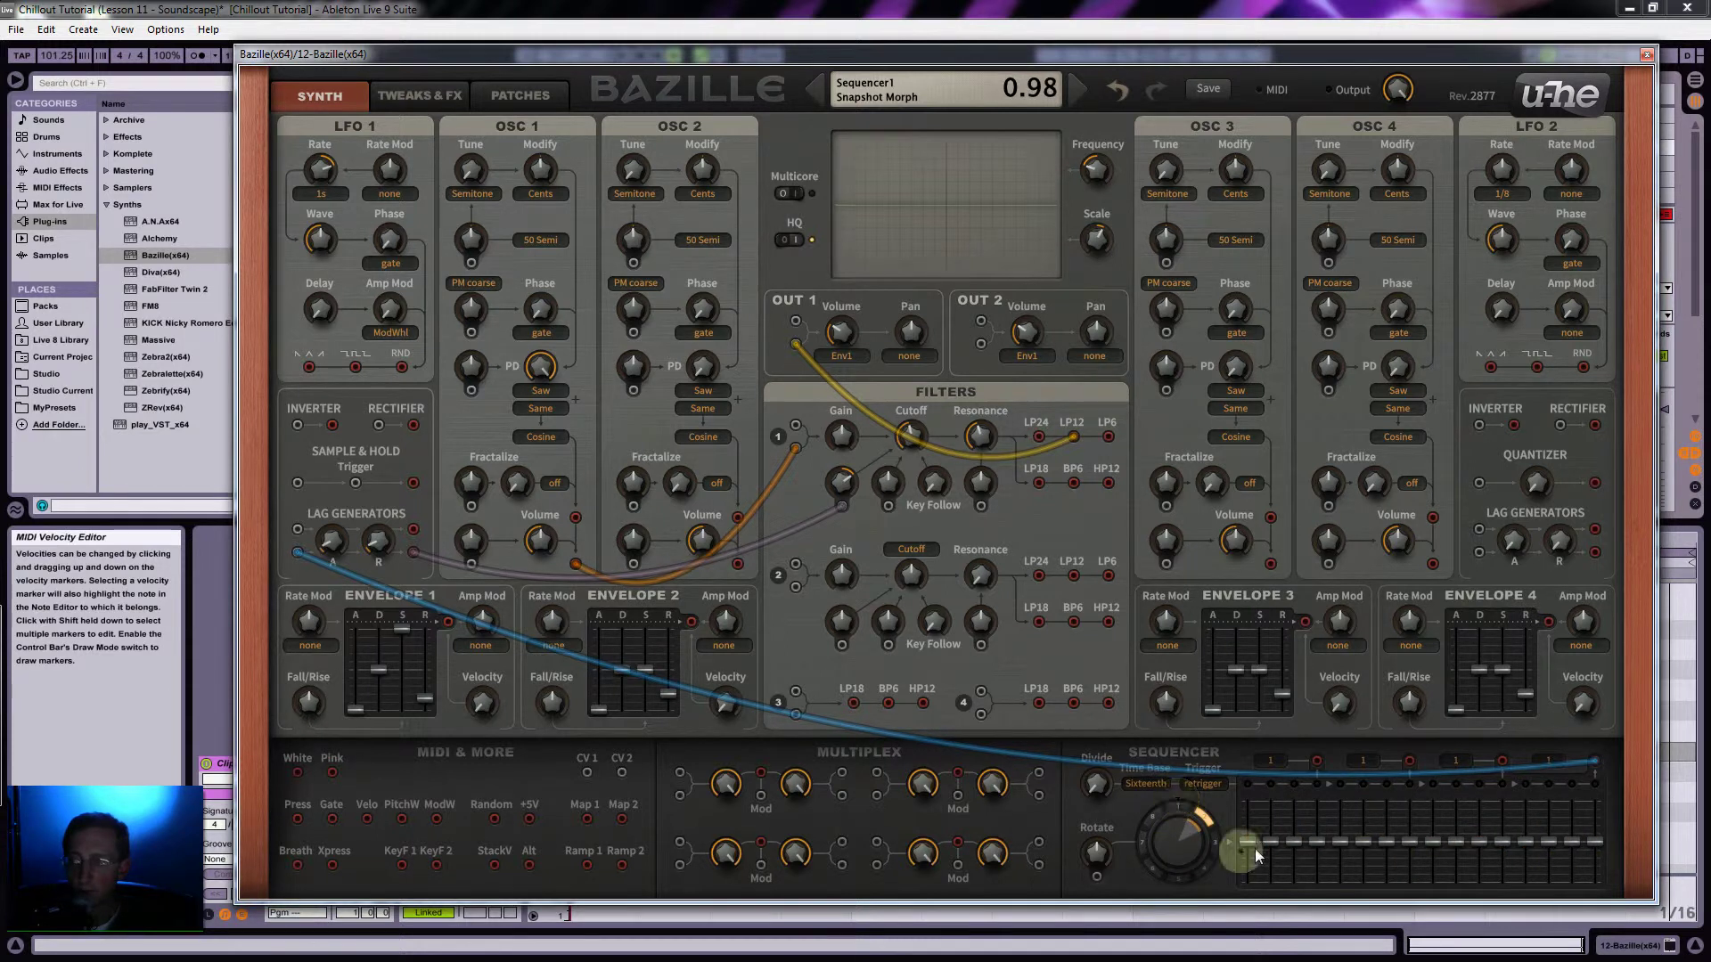
mouse_move(1270, 843)
left_mouse_down()
mouse_move(1295, 821)
mouse_move(1292, 889)
mouse_move(1318, 793)
mouse_move(1366, 875)
mouse_move(1403, 818)
left_mouse_up()
mouse_move(1411, 876)
left_mouse_down()
mouse_move(1433, 845)
mouse_move(1476, 840)
mouse_move(1540, 842)
mouse_move(1548, 876)
mouse_move(1571, 789)
mouse_move(1595, 801)
mouse_move(1597, 775)
left_mouse_up()
mouse_move(1265, 837)
left_mouse_down()
mouse_move(1222, 859)
mouse_move(1164, 827)
mouse_move(1129, 848)
mouse_move(1172, 869)
mouse_move(1196, 852)
mouse_move(1189, 830)
mouse_move(1104, 856)
left_mouse_up()
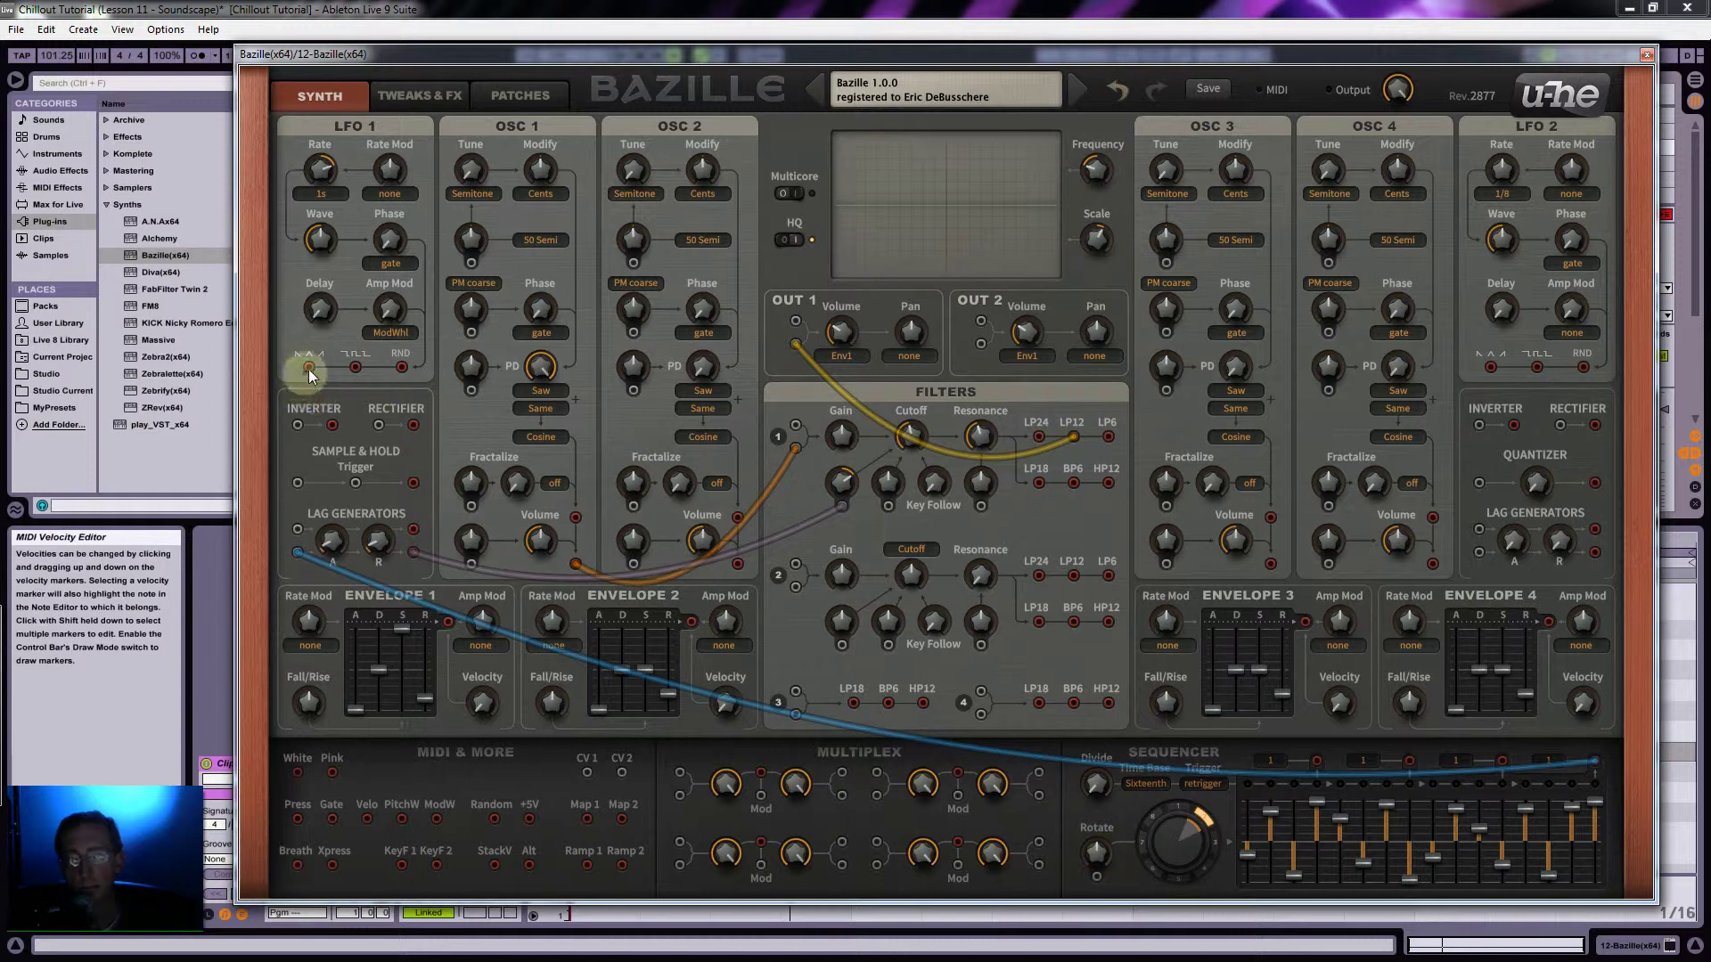
Step: Patch LFO 1 into the sequencer's Rotate input at a depth of 0.80, with the LFO's rate at -3.00 and phase on sync
left_click_drag(309, 368, 1094, 848)
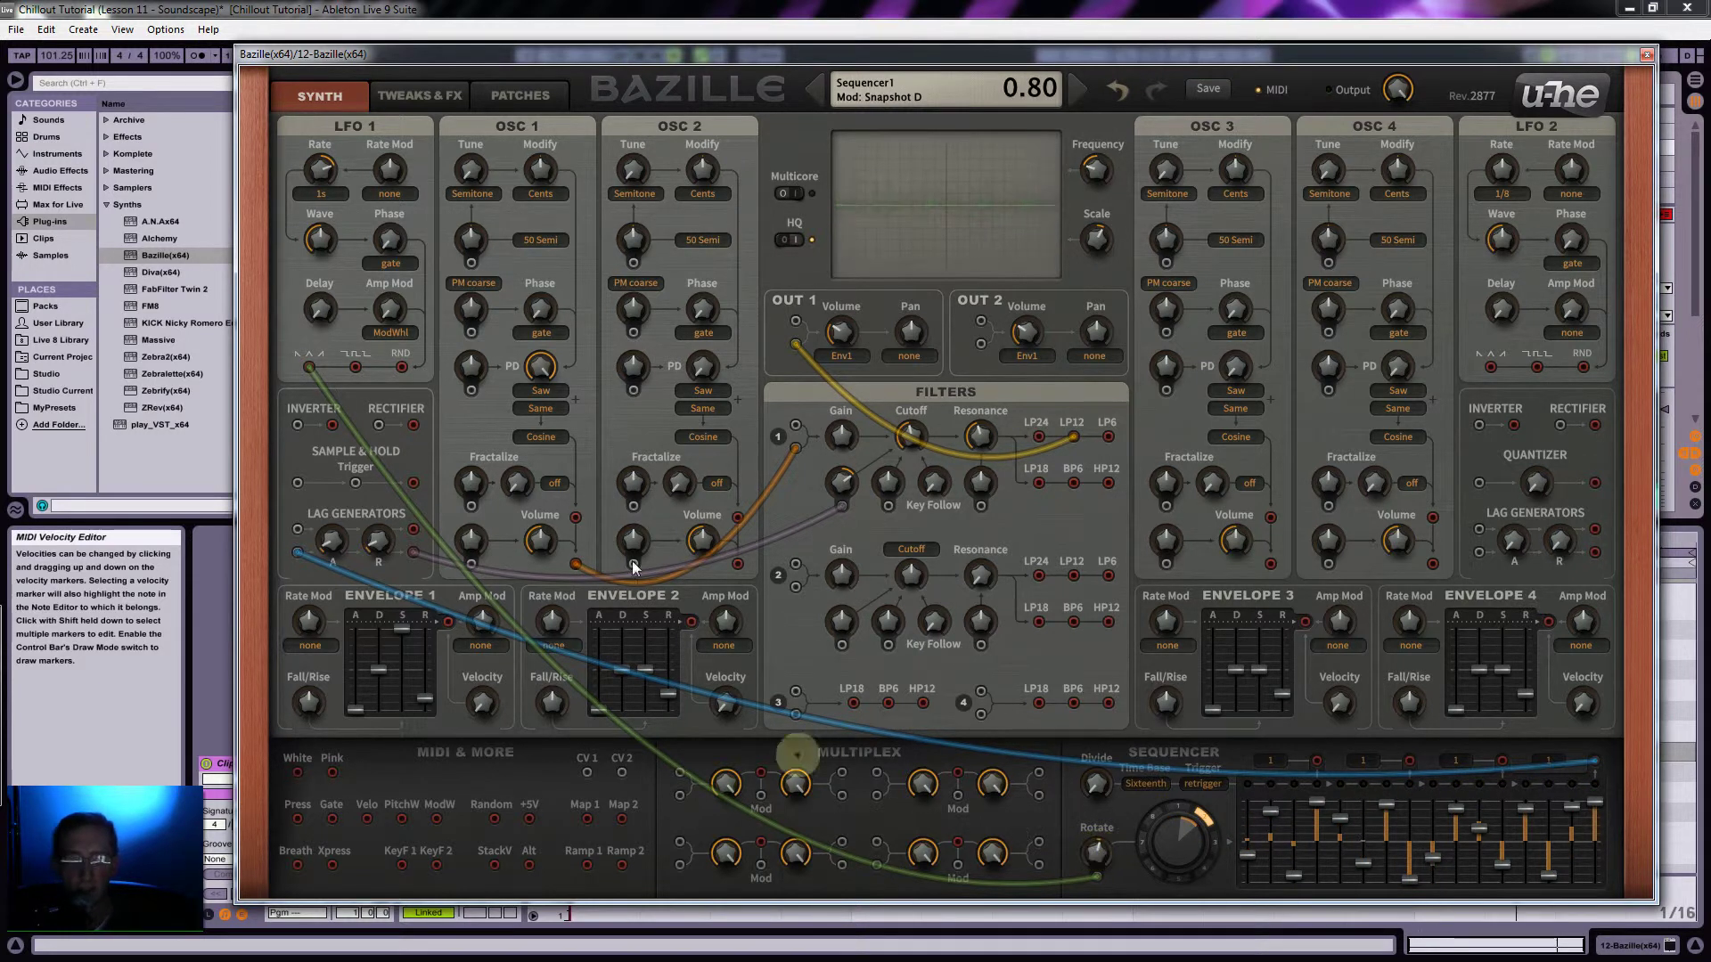
left_click(320, 171)
left_click_drag(321, 178, 308, 190)
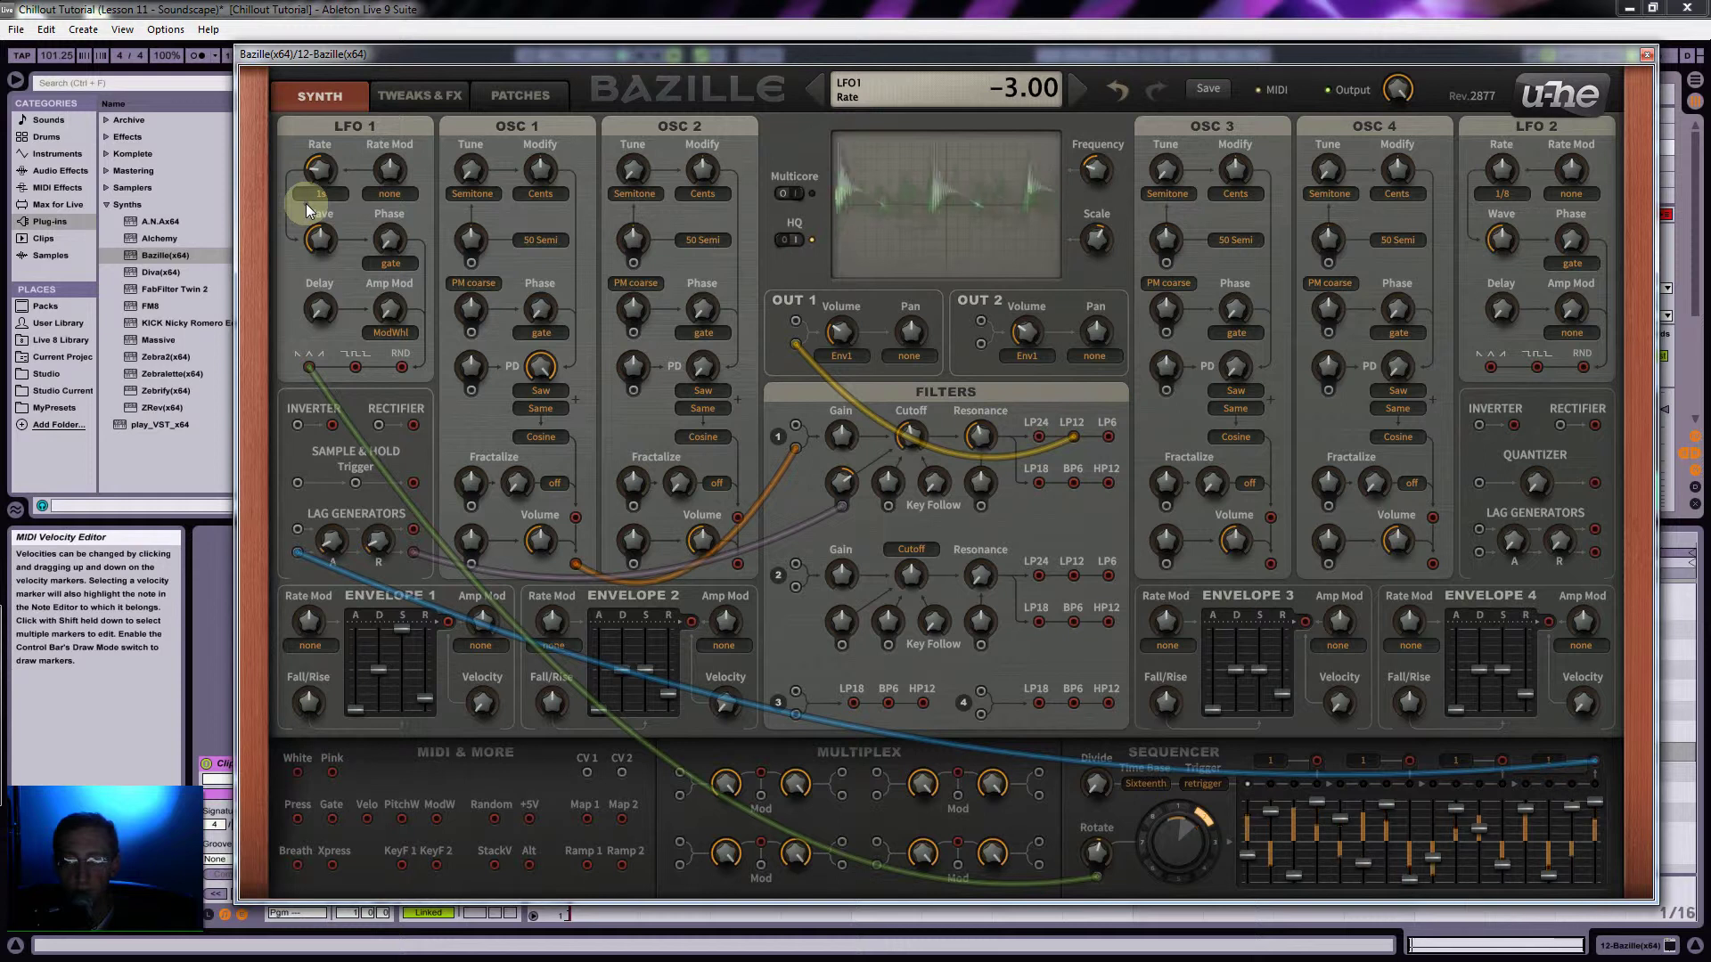
left_click(406, 268)
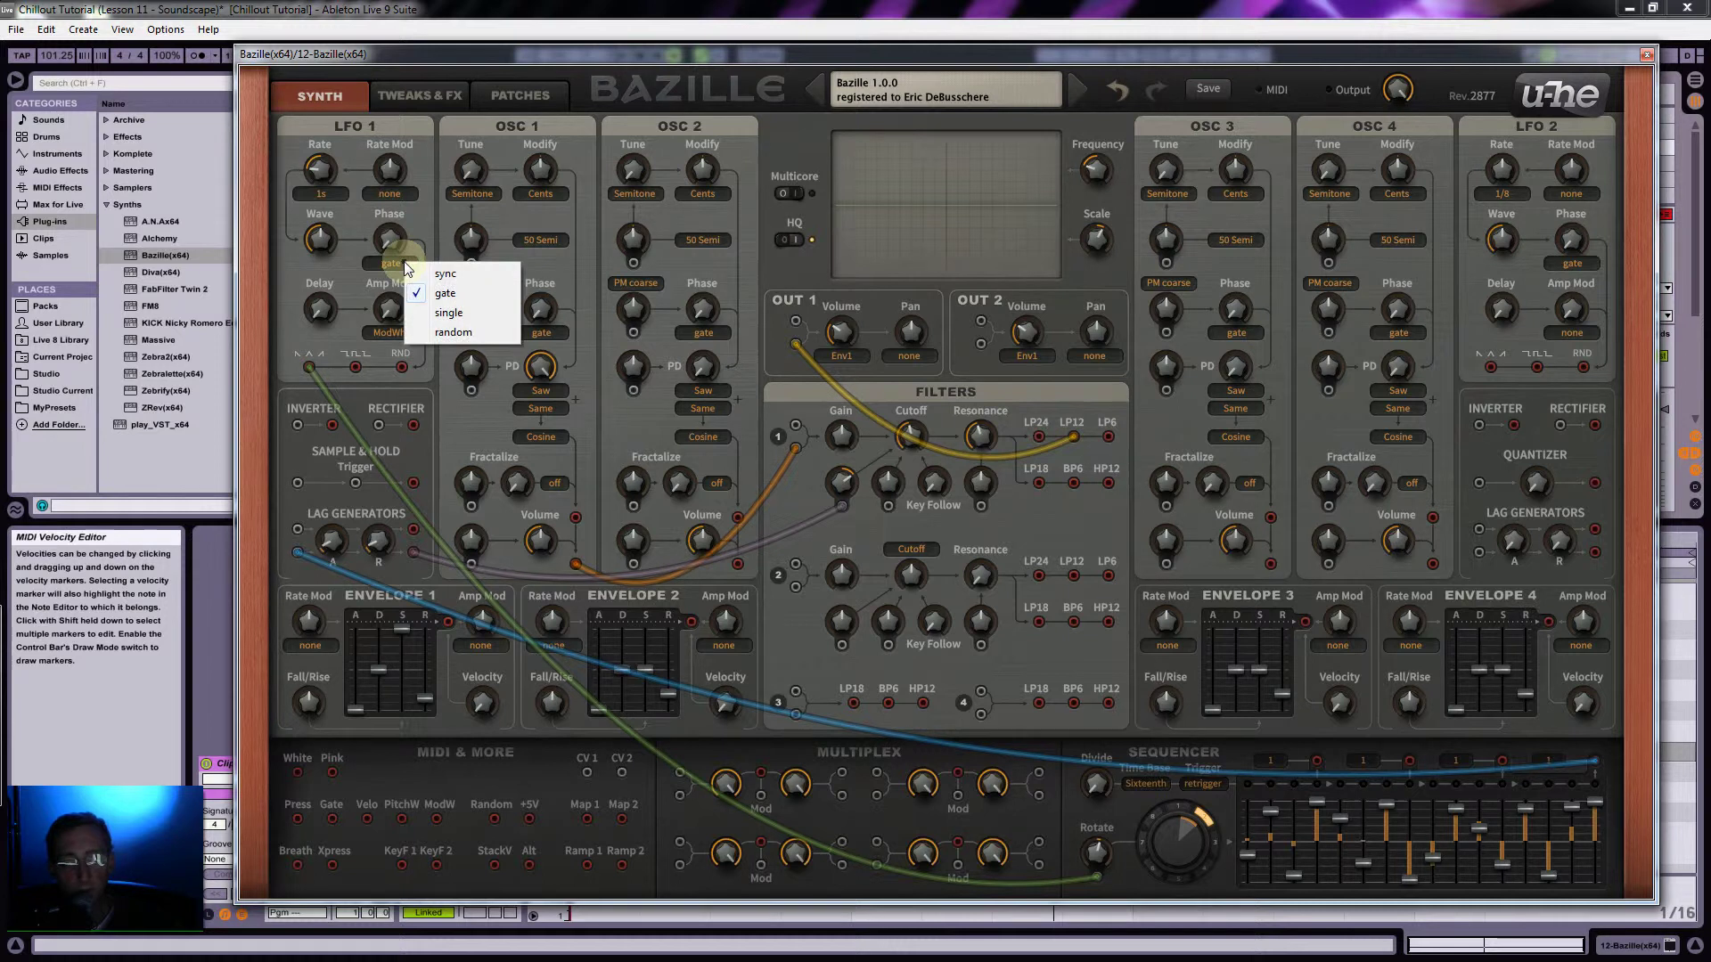
left_click(442, 274)
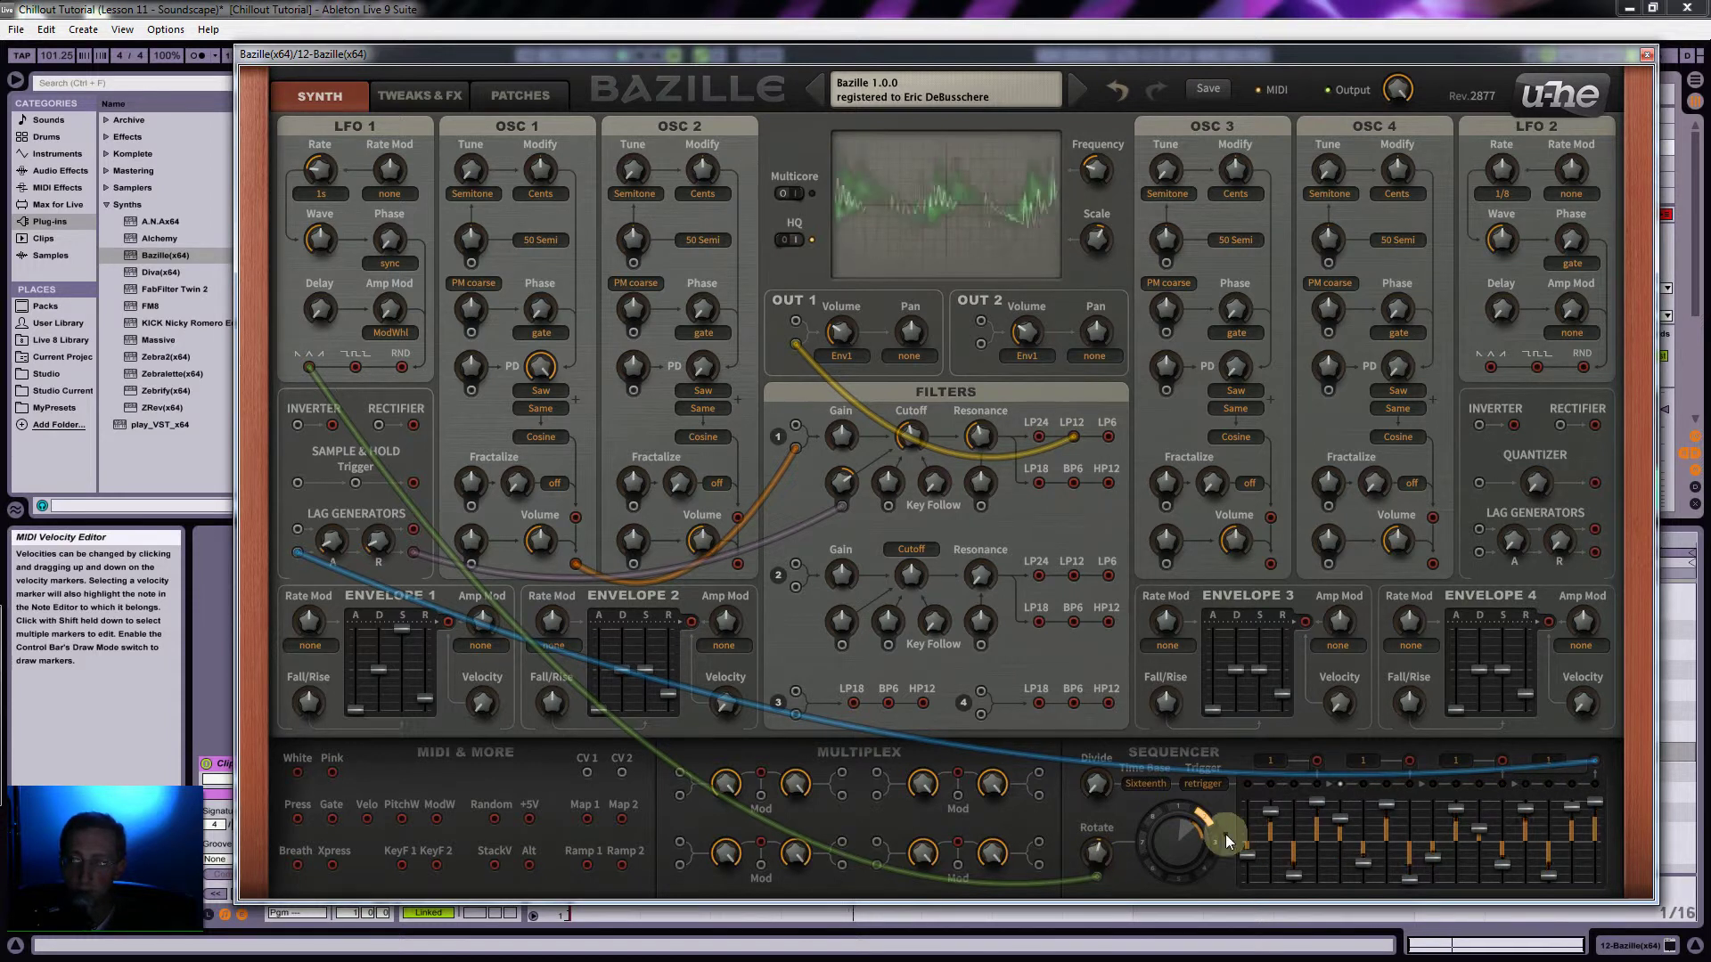
Step: Reset the sequencer's snapshot modulation depth to 0.00, then readjust it together with the snapshot morph
double_click(1092, 854)
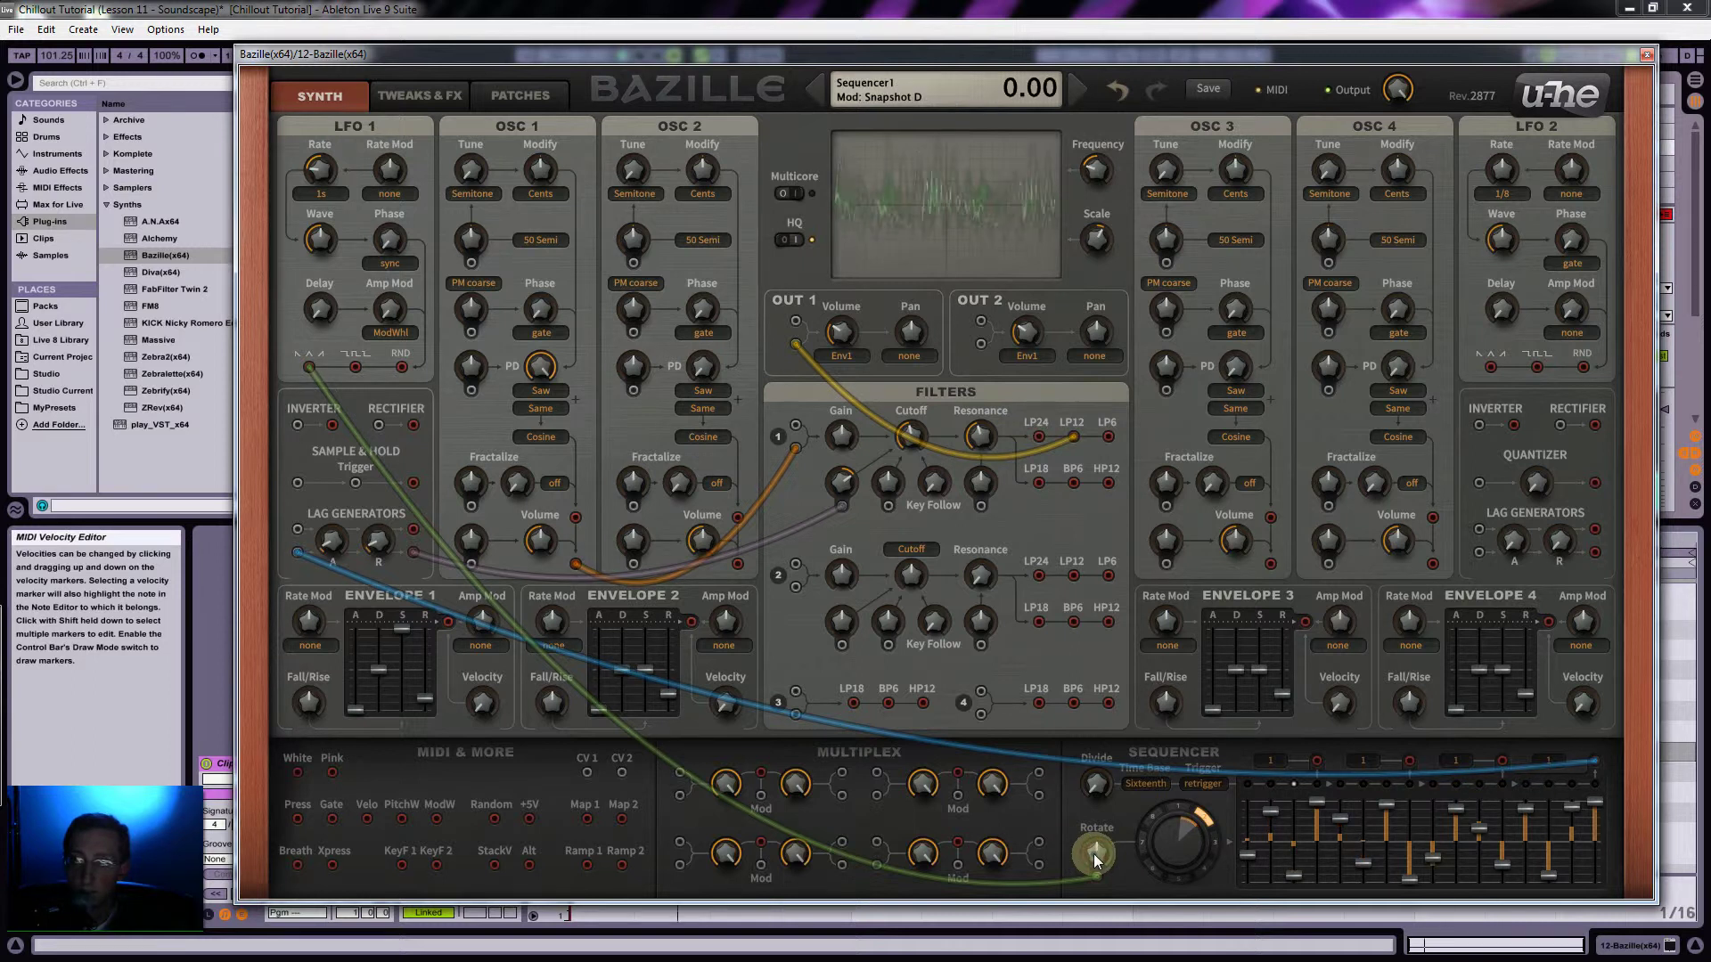
left_click_drag(1096, 848, 1098, 852)
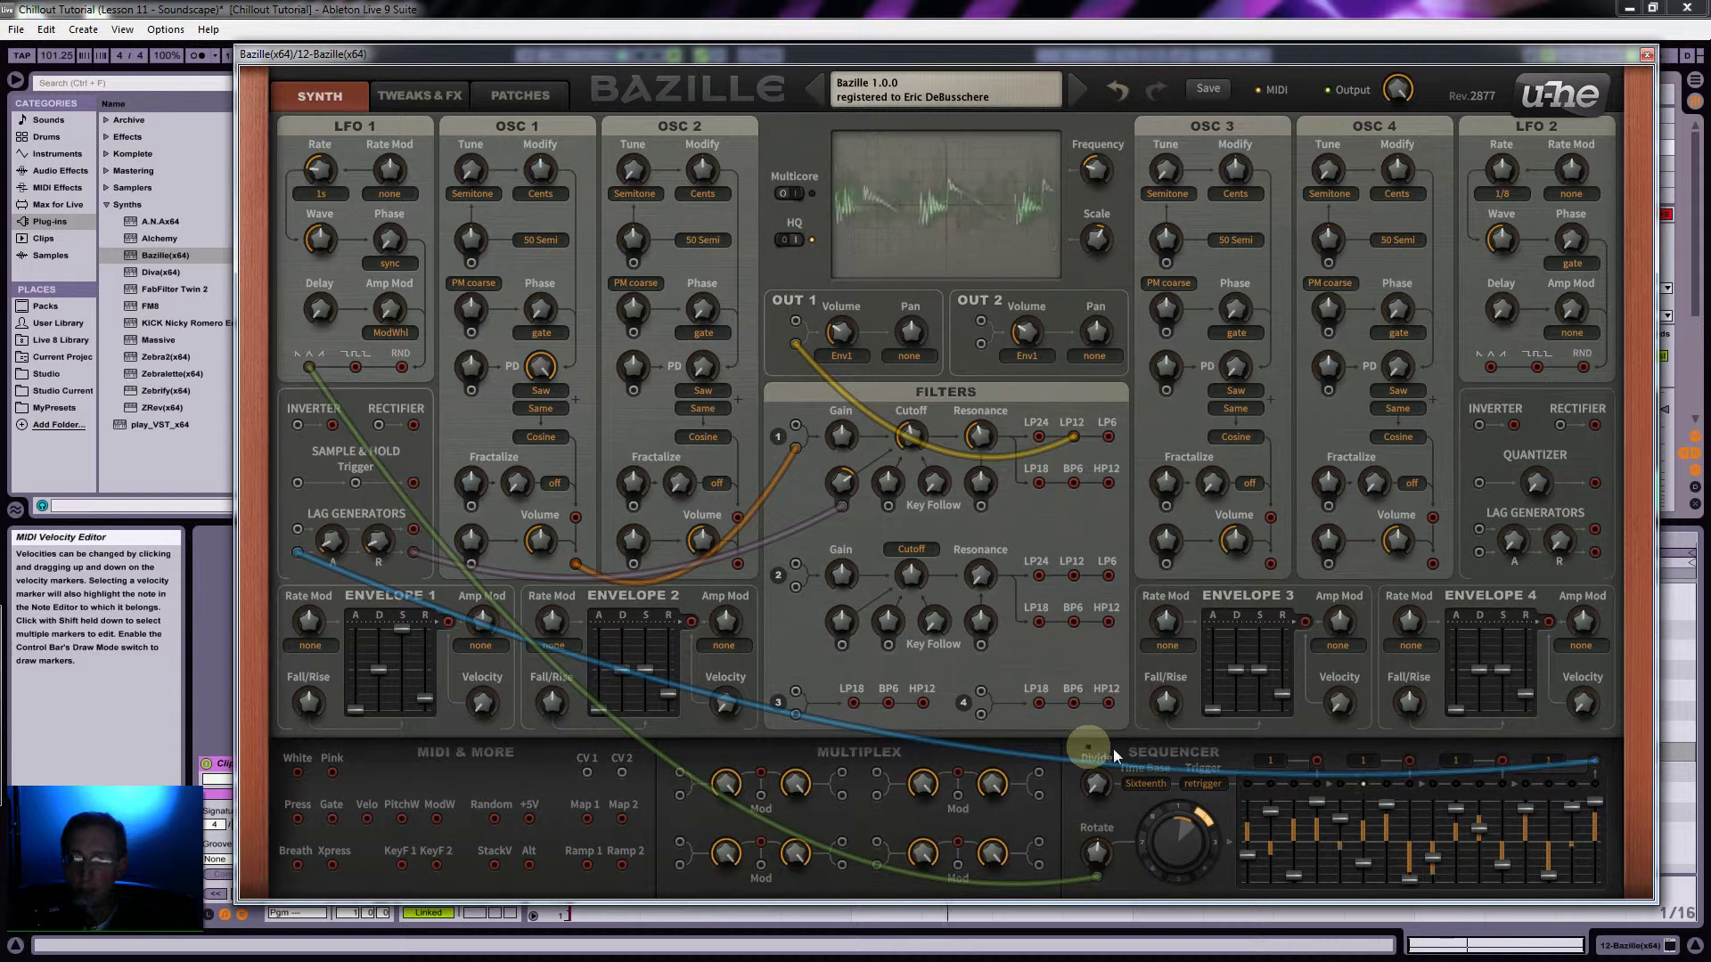
left_click(1177, 846)
left_click_drag(1178, 847, 1178, 849)
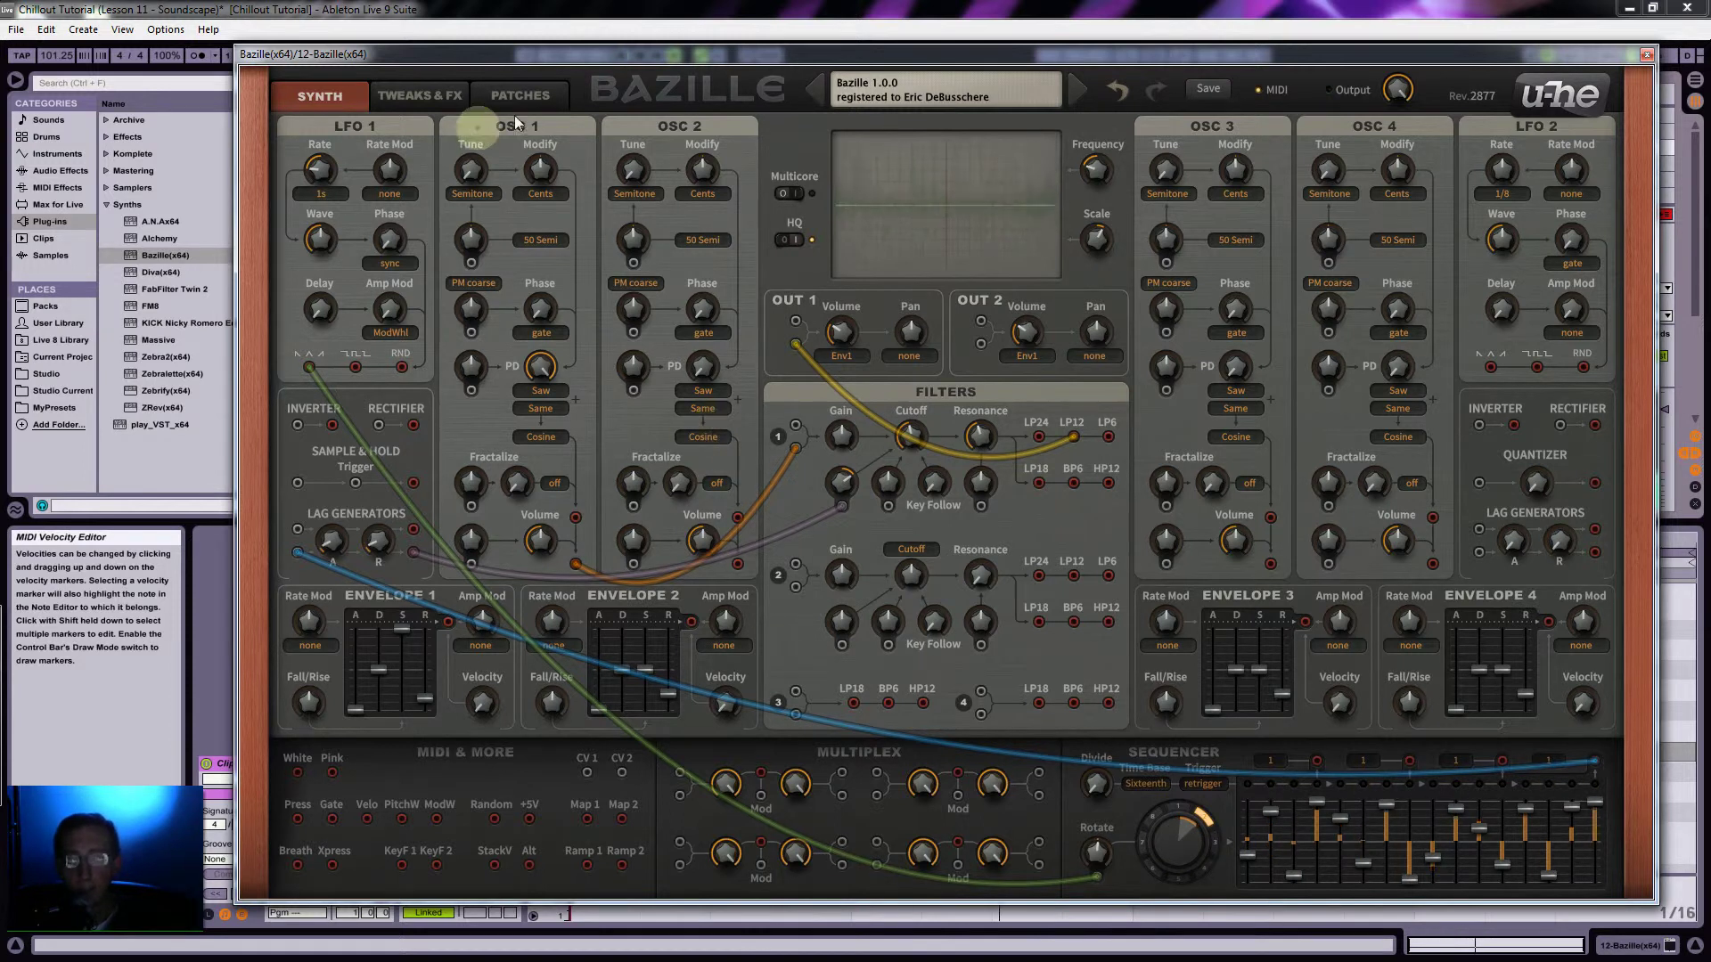
Step: Enable the distortion effect and set its input to 5.00
left_click(492, 98)
left_click(397, 95)
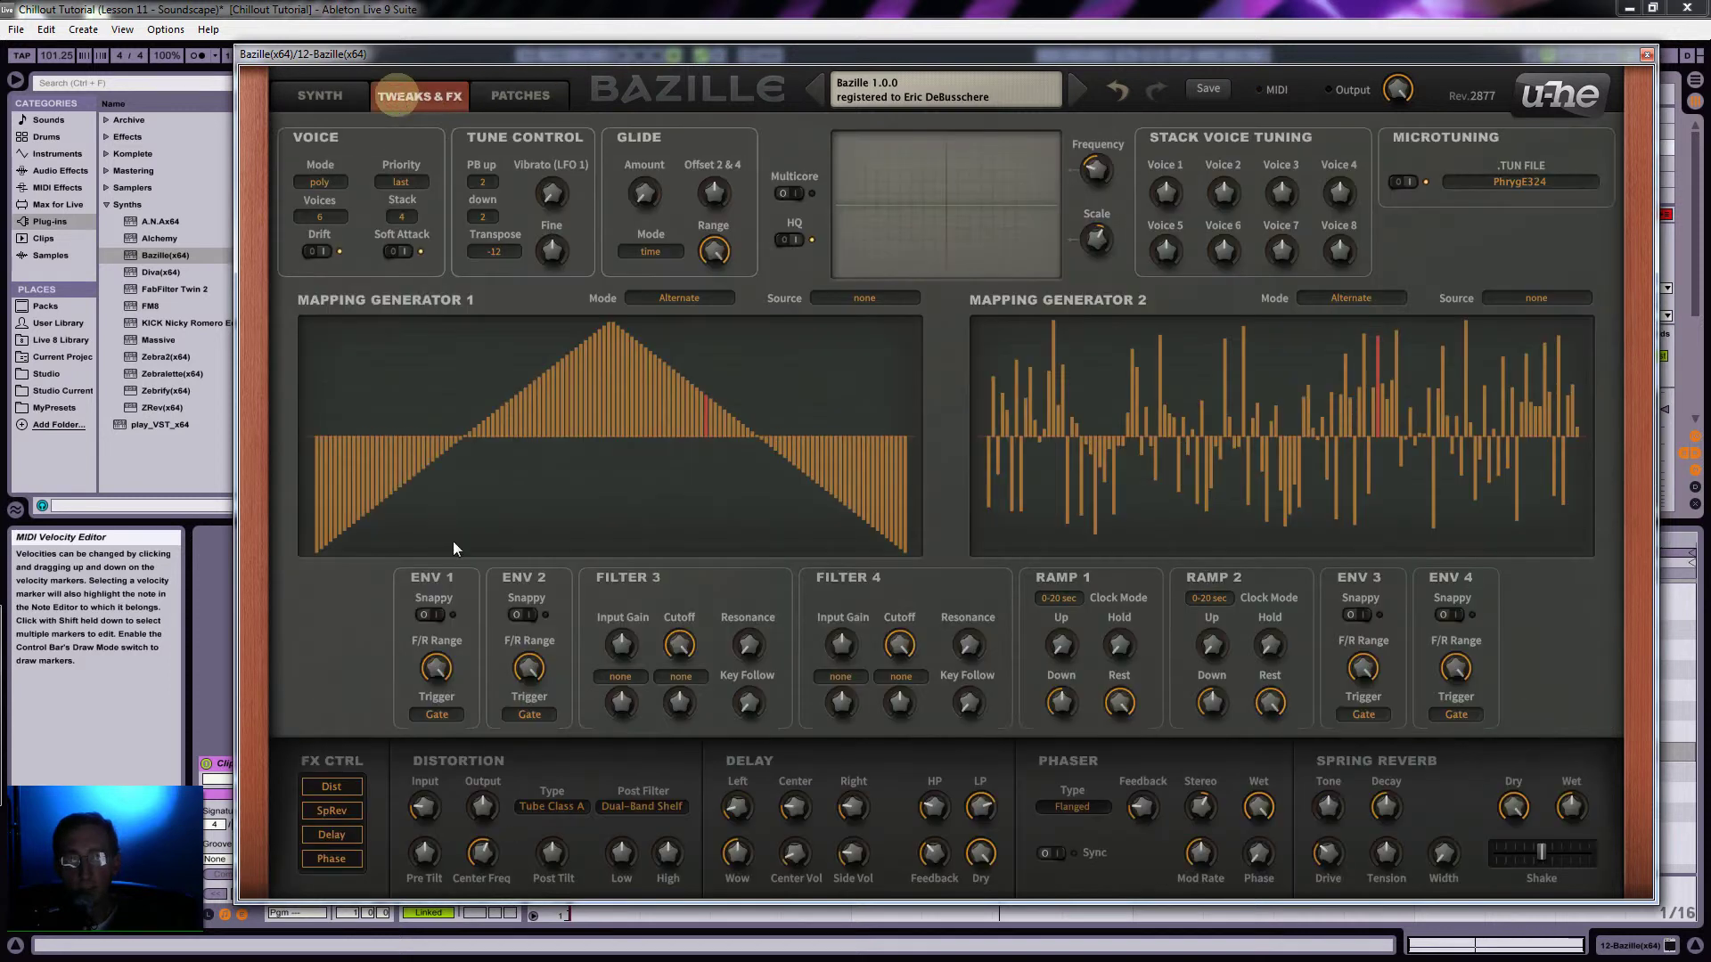
left_click(335, 788)
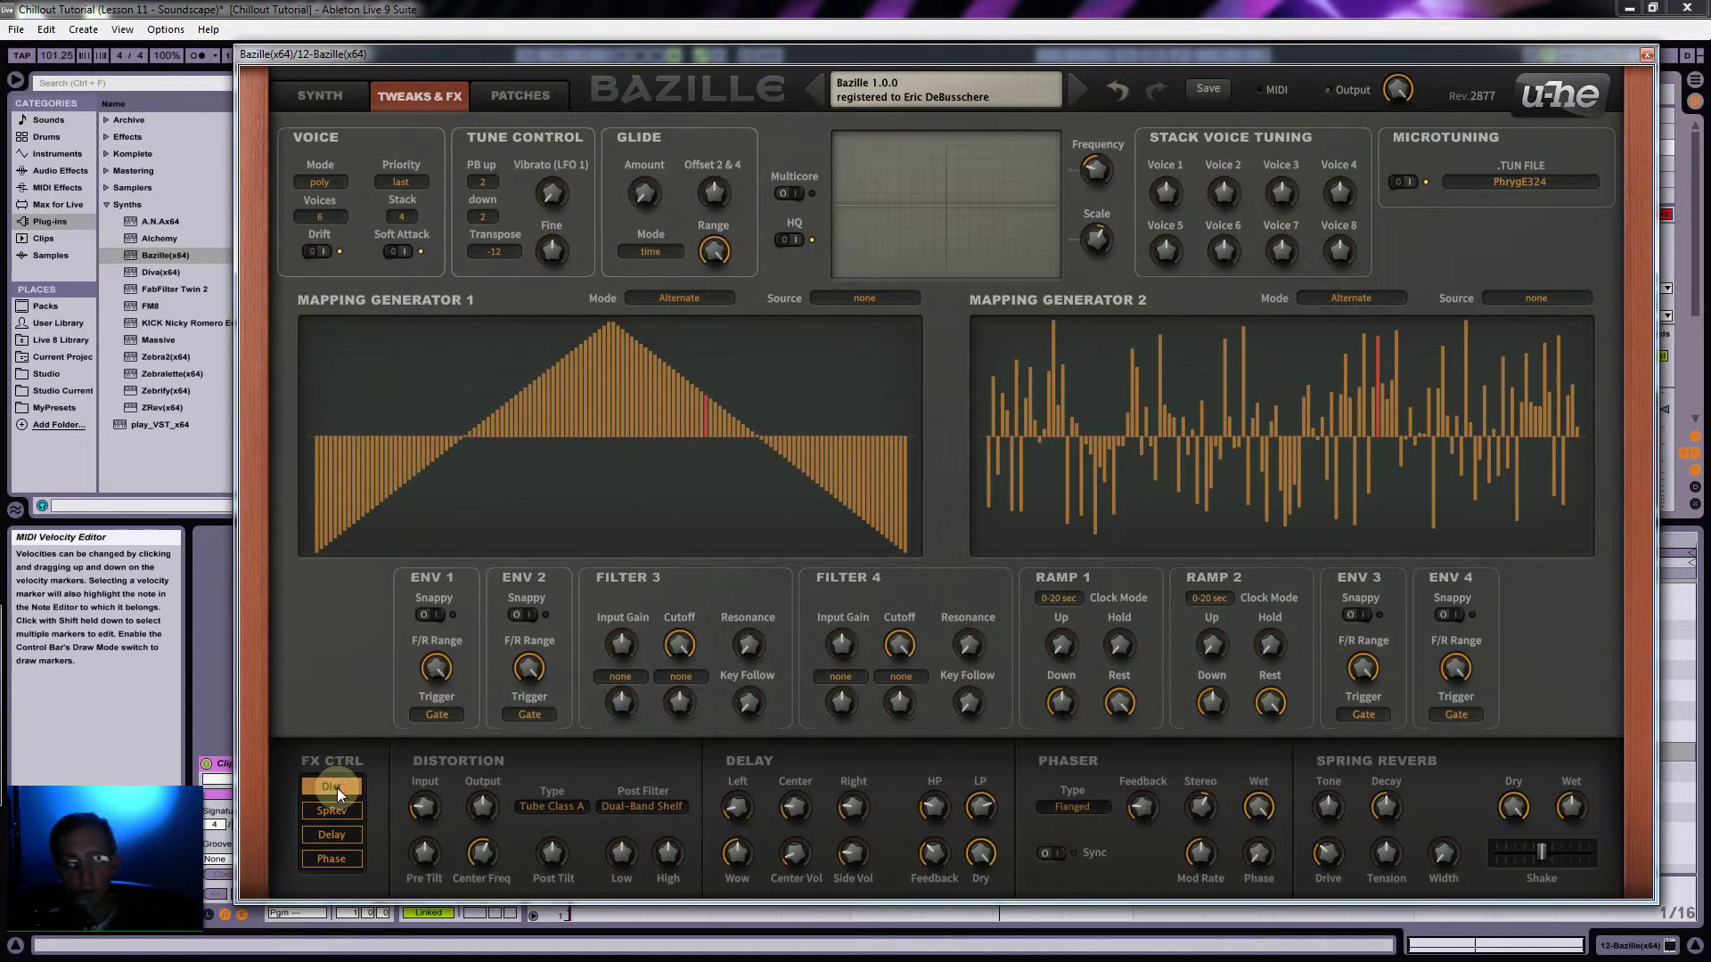
mouse_move(426, 808)
left_mouse_down()
mouse_move(429, 757)
mouse_move(424, 778)
left_mouse_up()
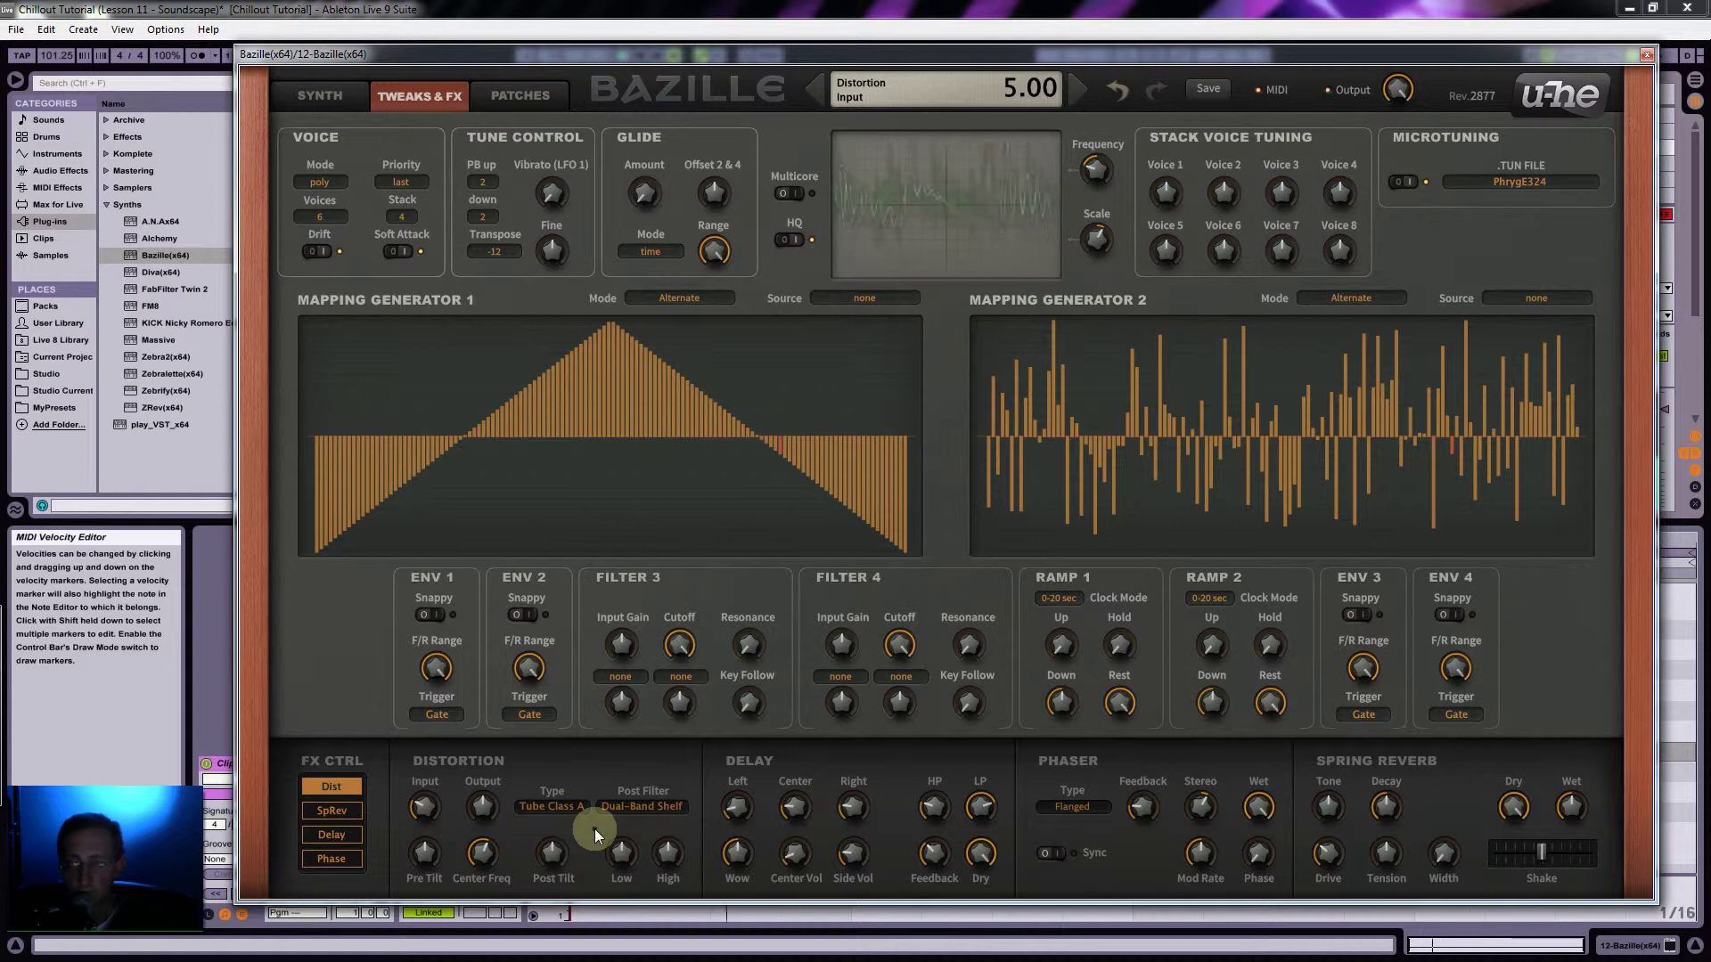
Step: Enable the delay with HP at 41.50 and left delay at 6.00, and adjust its right delay and side volume
left_click(341, 837)
left_click_drag(932, 809, 945, 772)
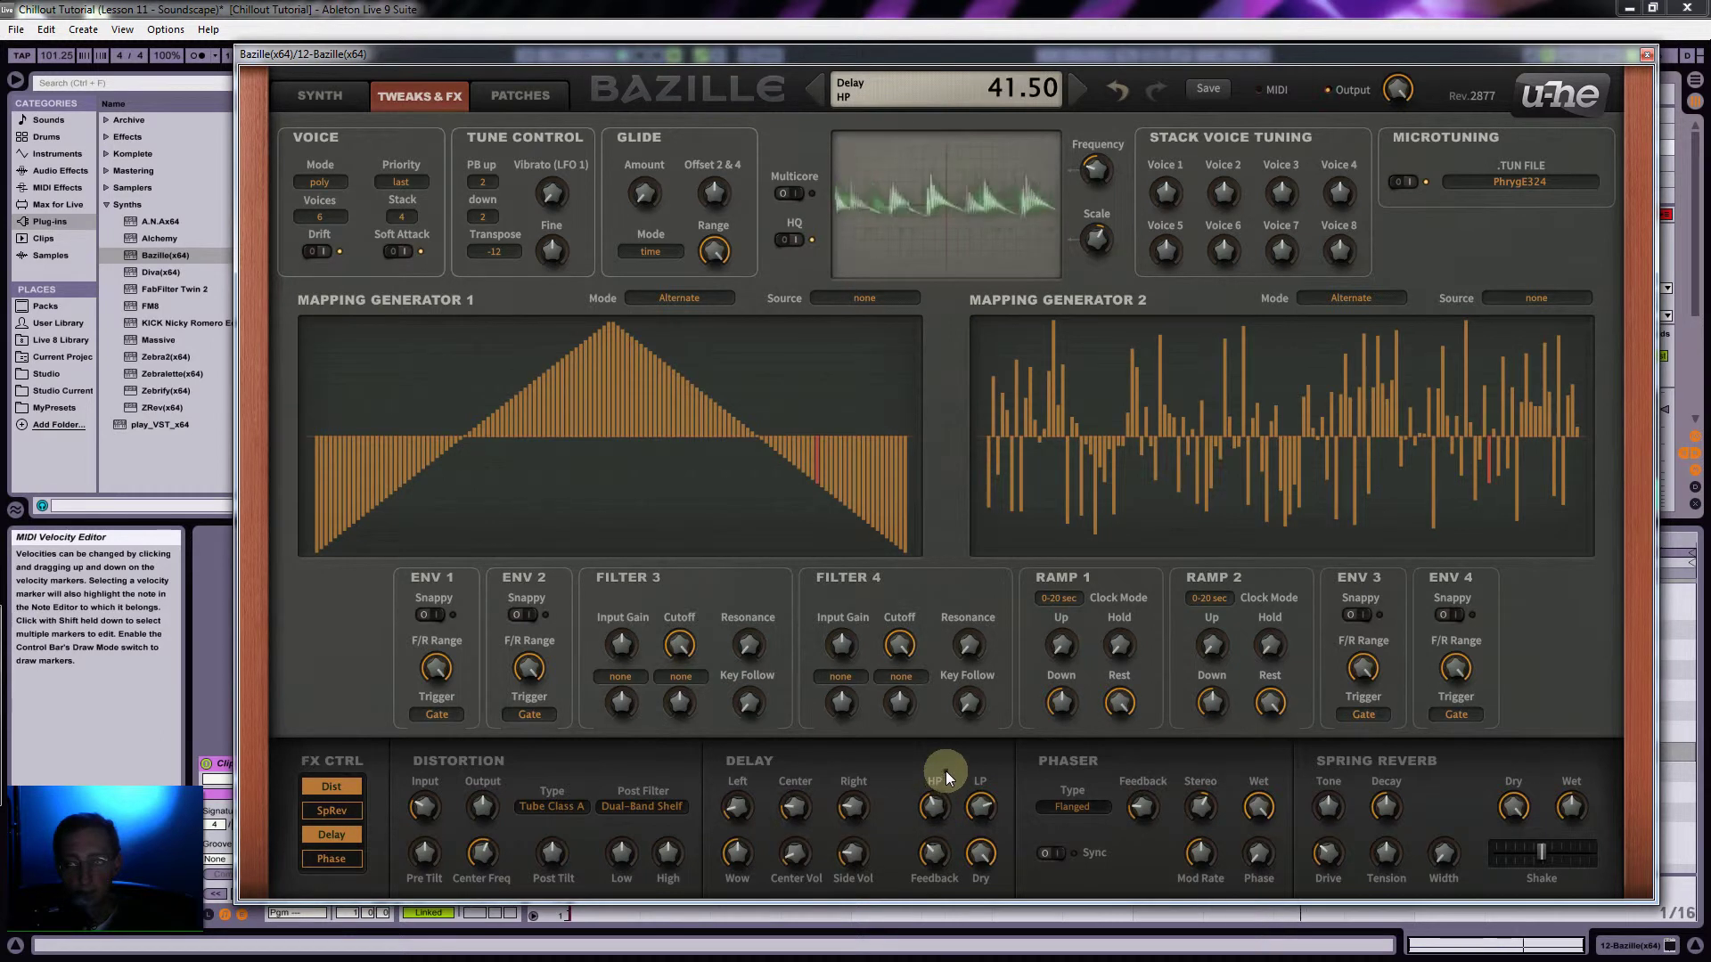
left_click(853, 808)
left_click(738, 804)
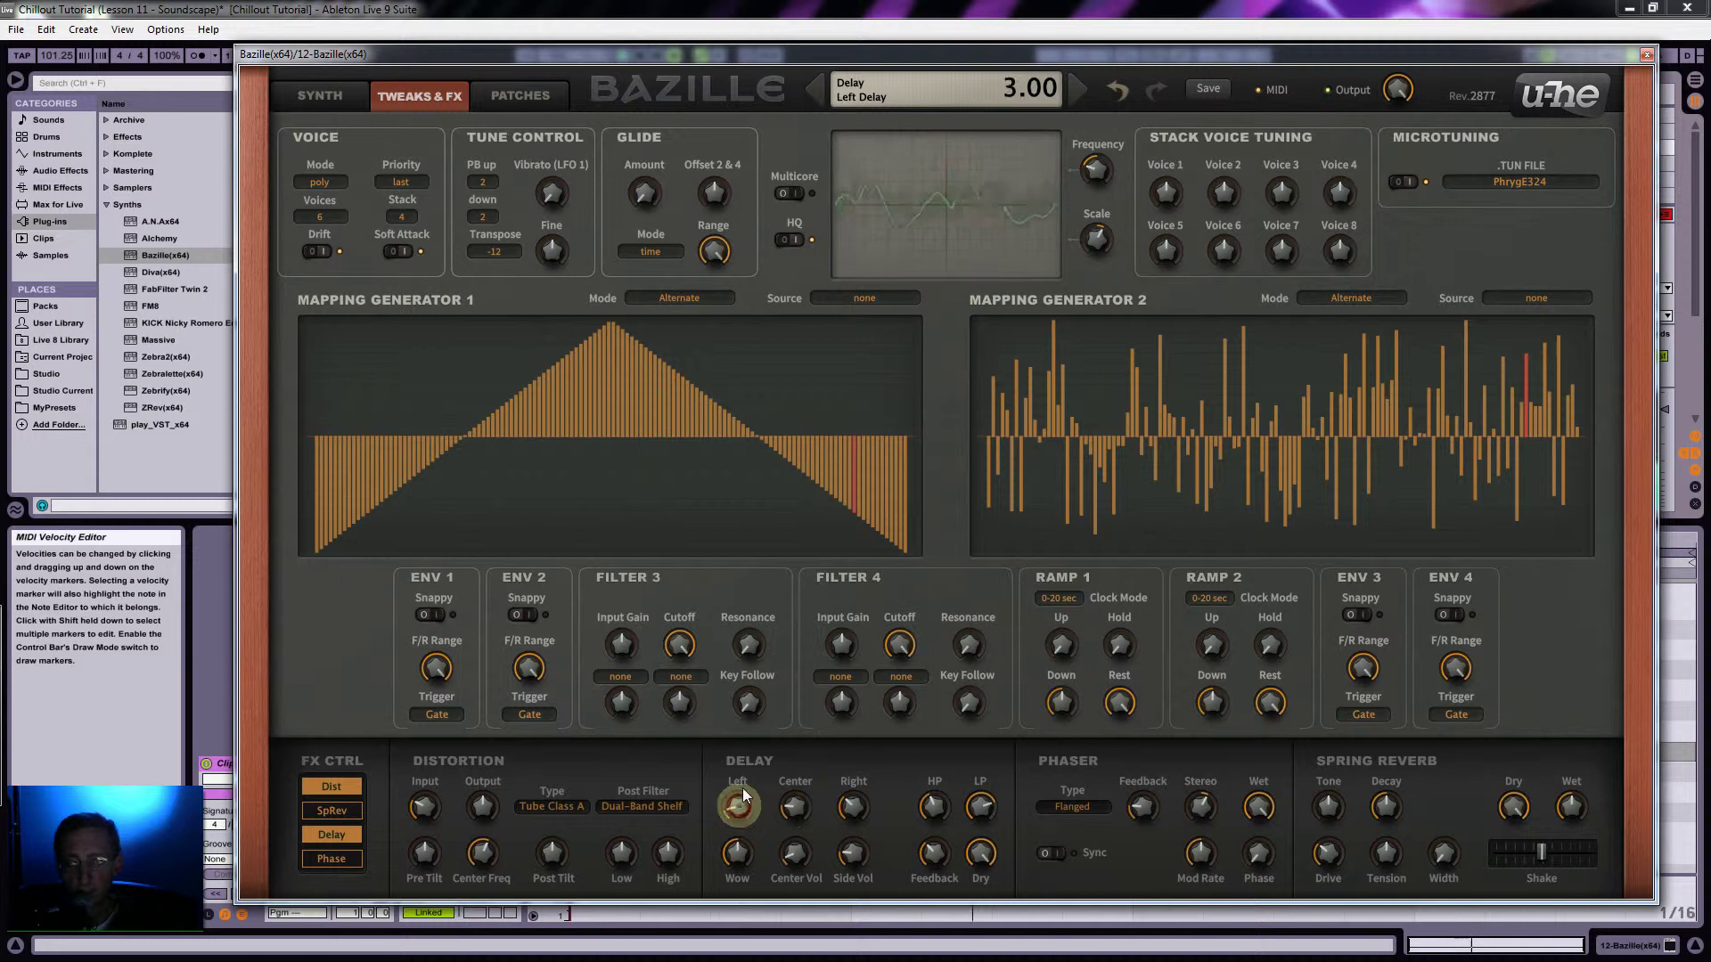
left_click_drag(745, 774, 745, 768)
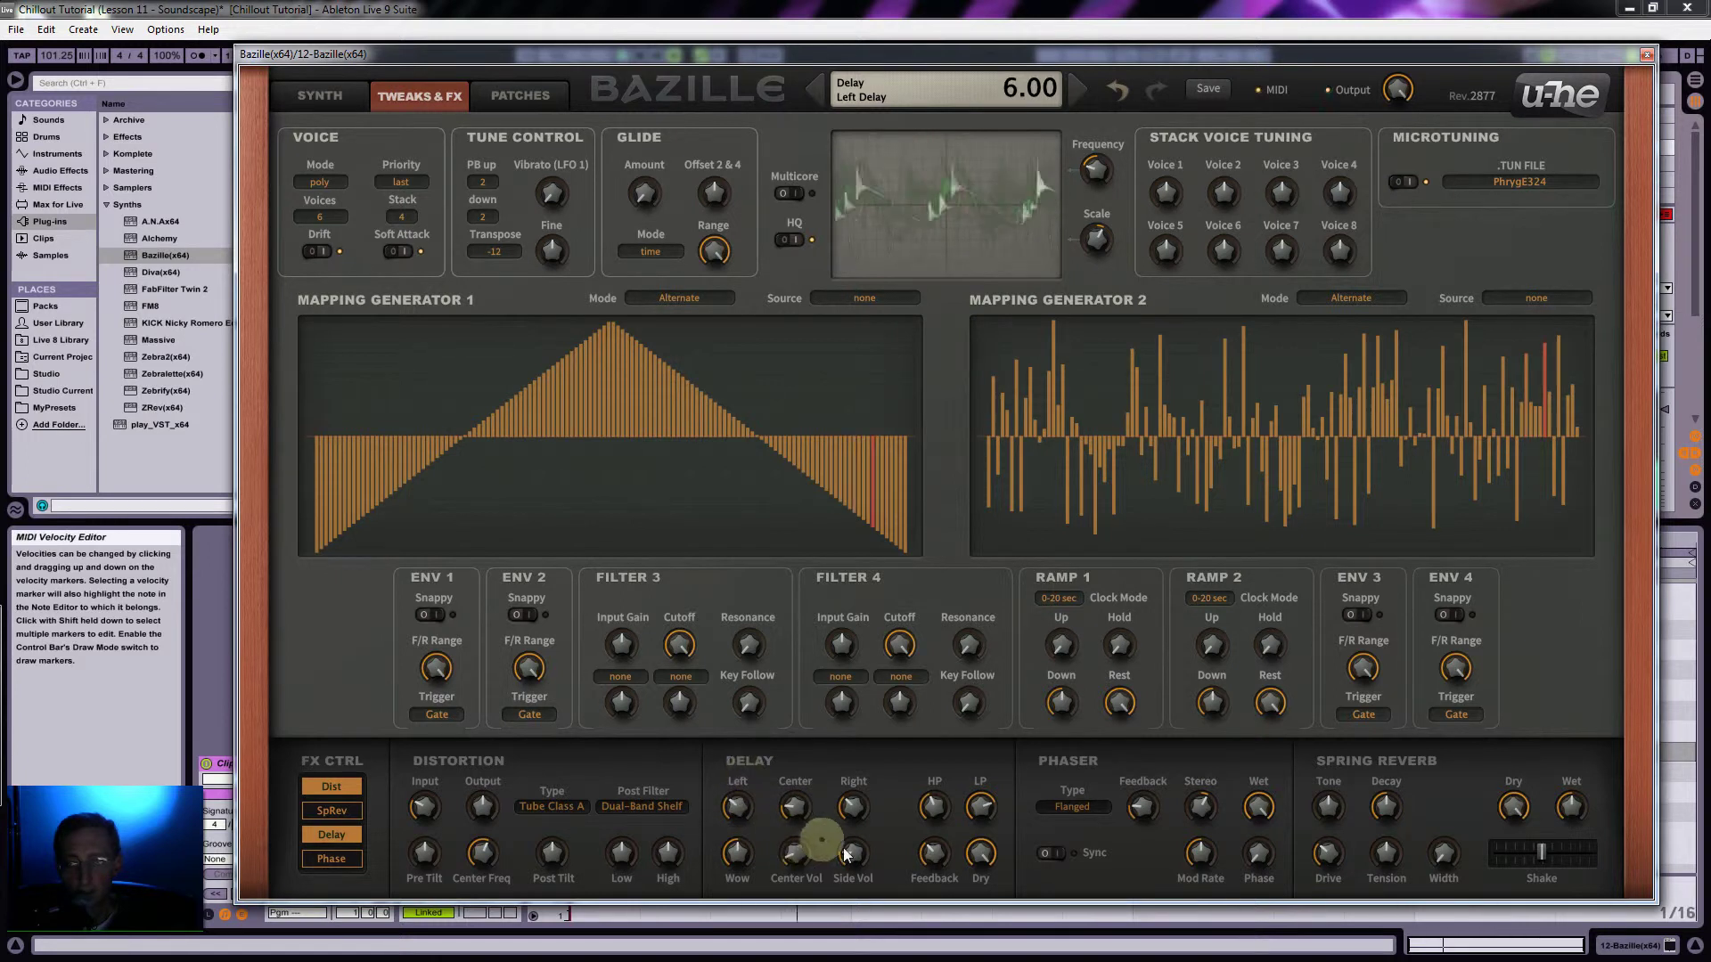
mouse_move(858, 846)
left_mouse_down()
mouse_move(865, 759)
mouse_move(854, 836)
left_mouse_up()
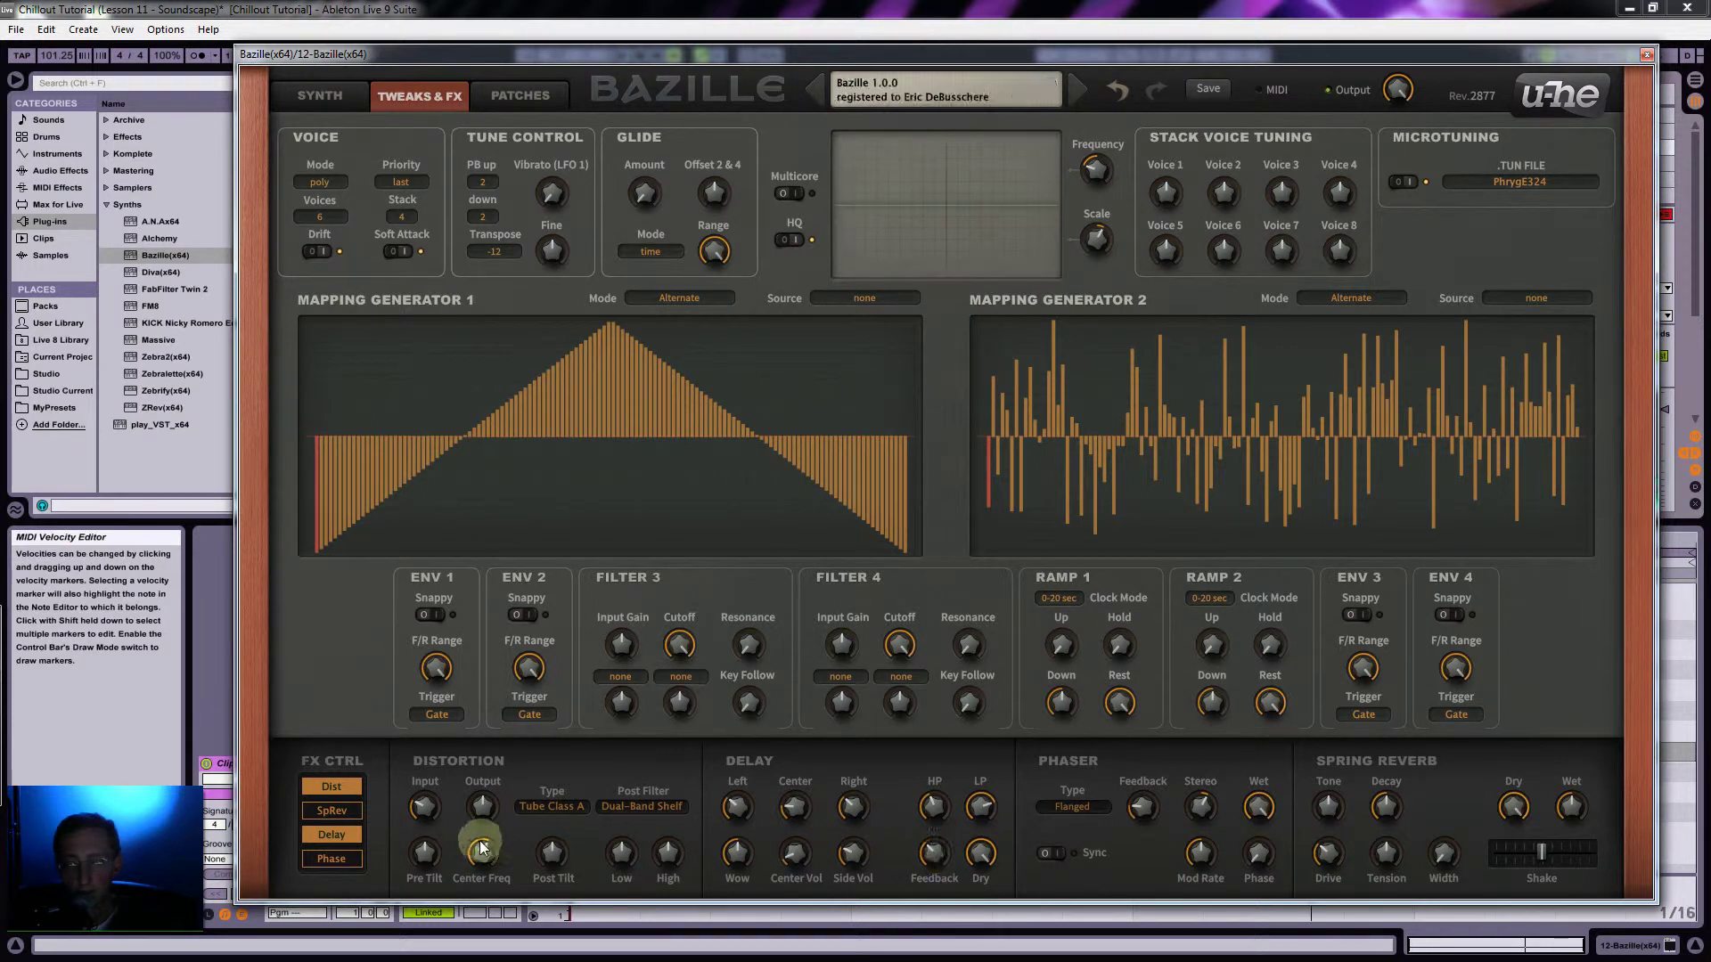
Step: Enable the spring reverb, adjust its drive, tension and shake, and set its tone to 18.00
left_click(332, 810)
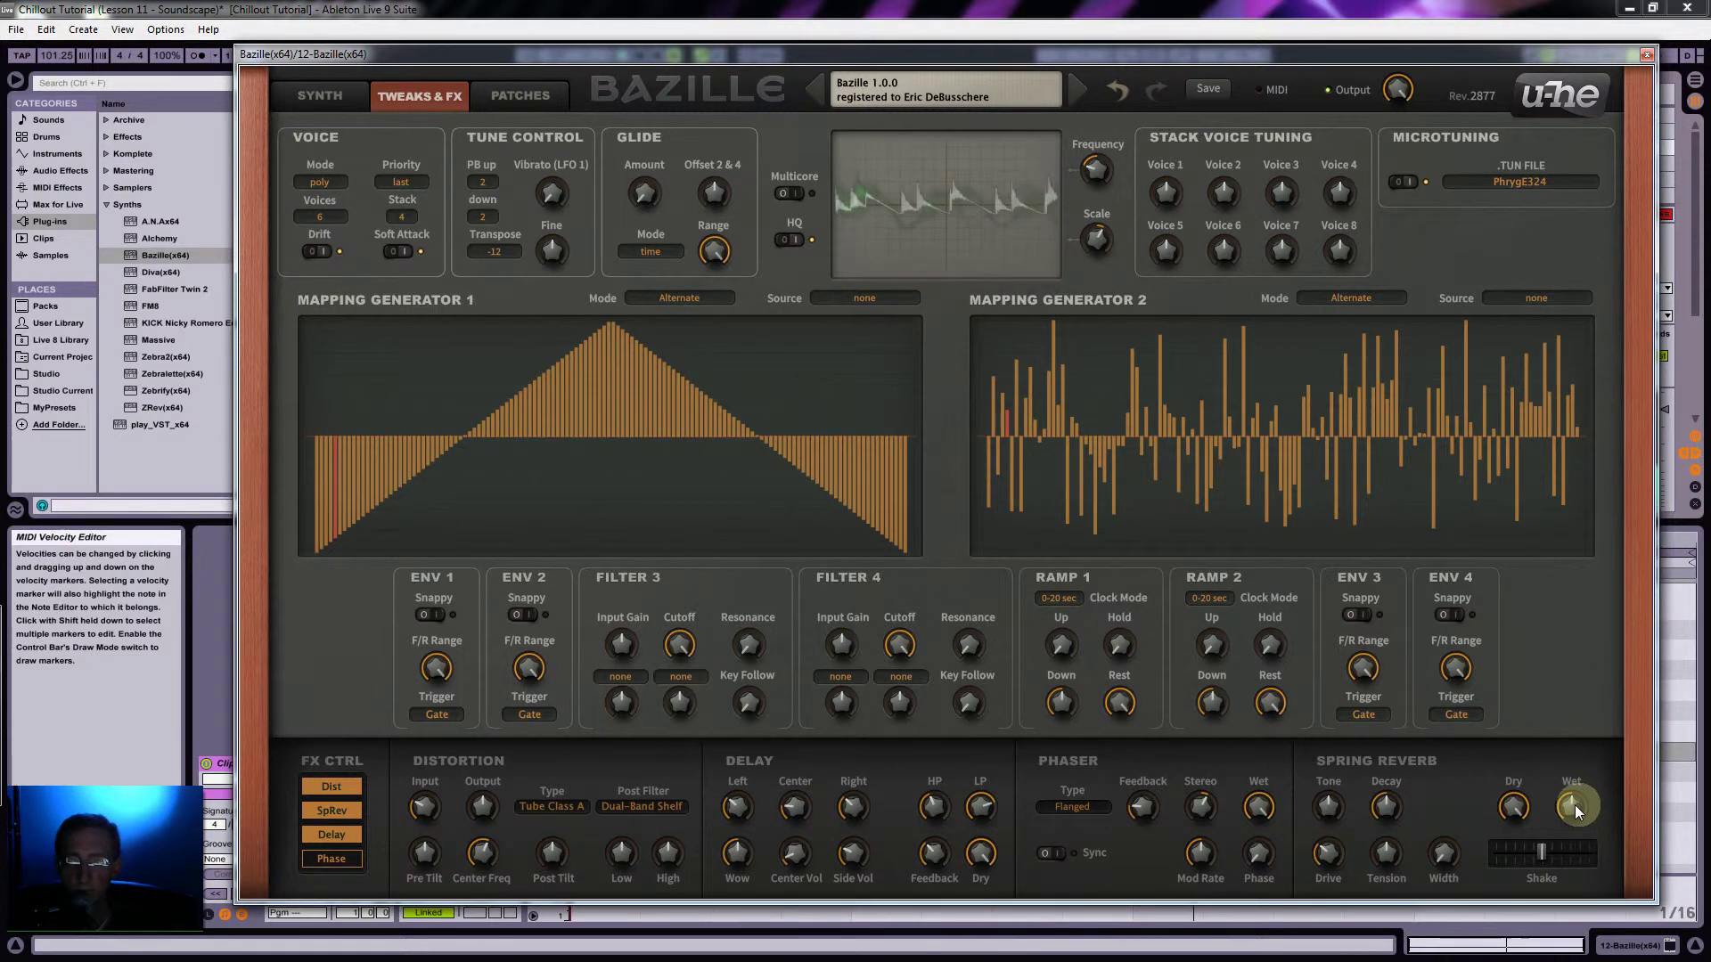
left_click(1453, 850)
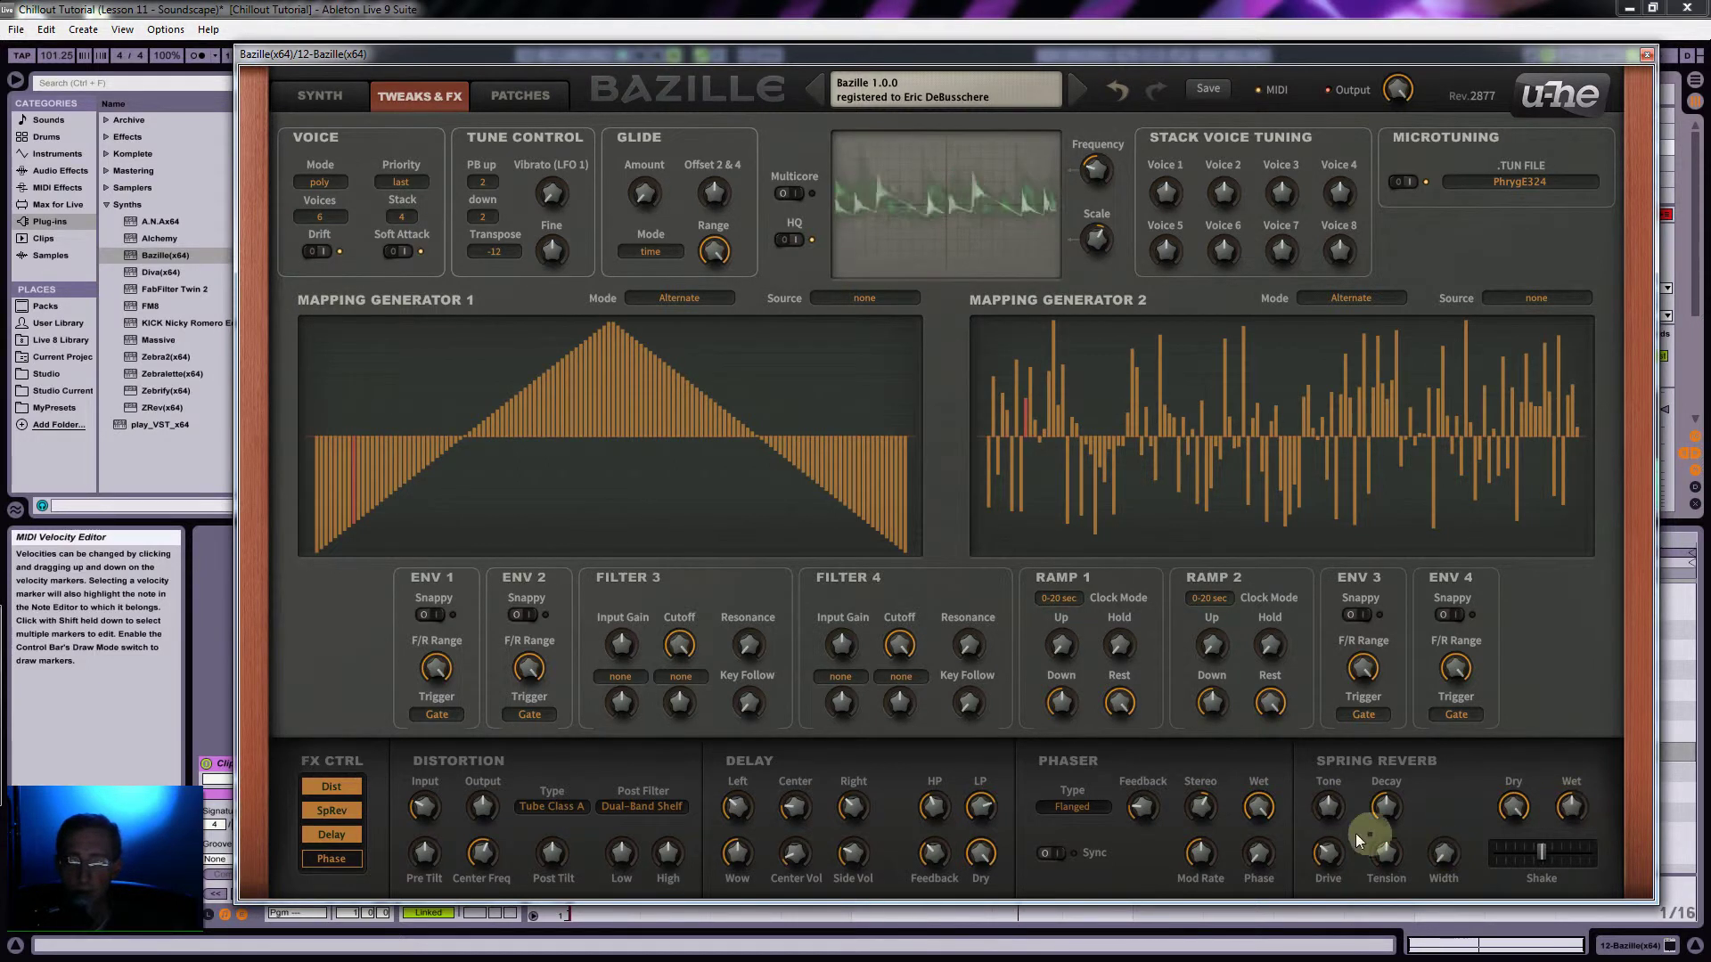
left_click_drag(1328, 854, 1392, 790)
mouse_move(1538, 854)
left_mouse_down()
mouse_move(1472, 852)
mouse_move(1595, 858)
mouse_move(1442, 852)
mouse_move(1542, 850)
left_mouse_up()
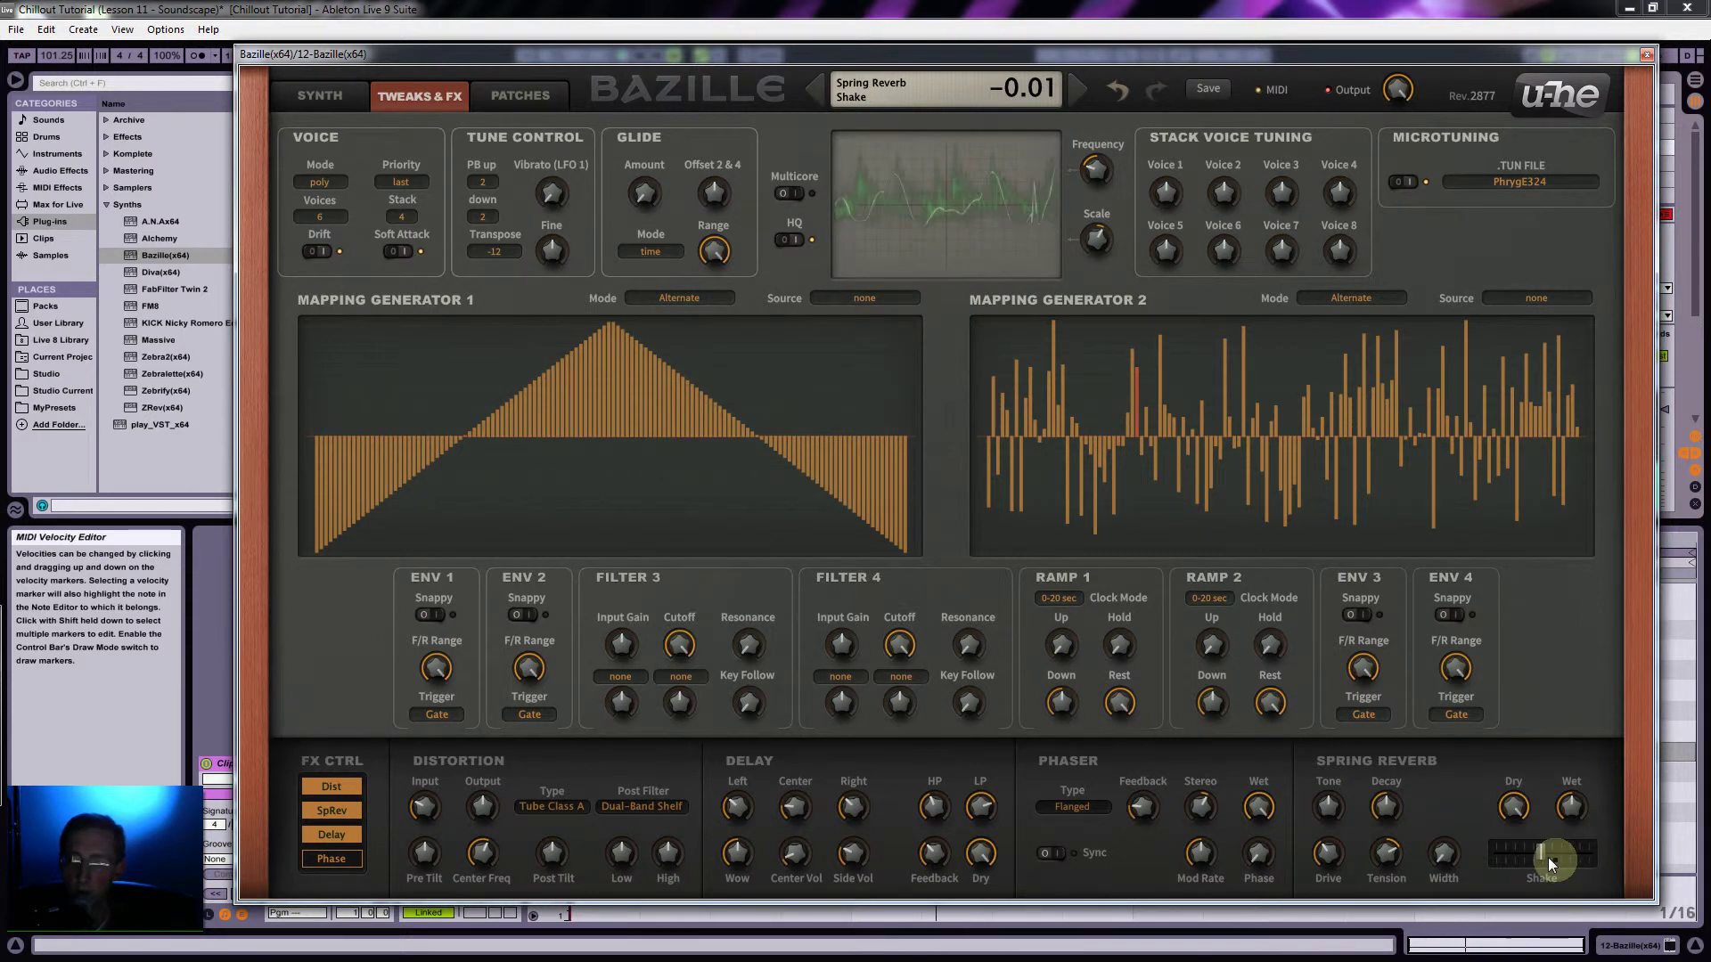
mouse_move(1552, 858)
left_mouse_down()
mouse_move(1497, 854)
mouse_move(1565, 847)
mouse_move(1546, 855)
left_mouse_up()
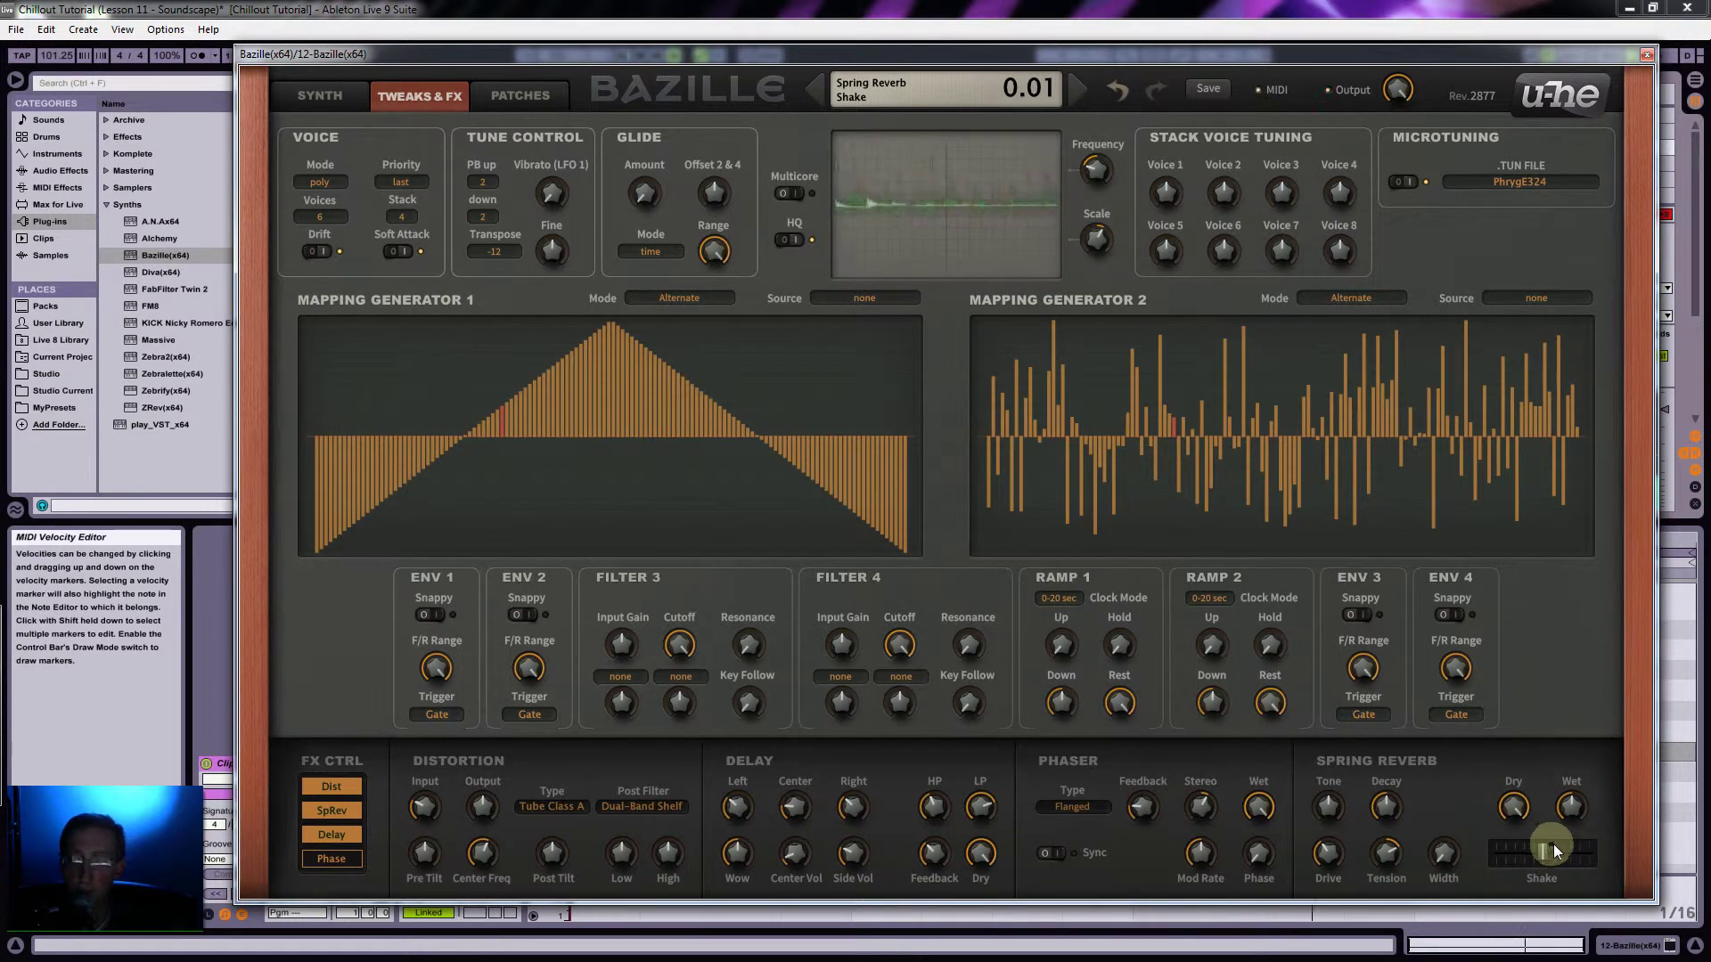
left_click(1333, 810)
left_click_drag(1333, 810, 1371, 771)
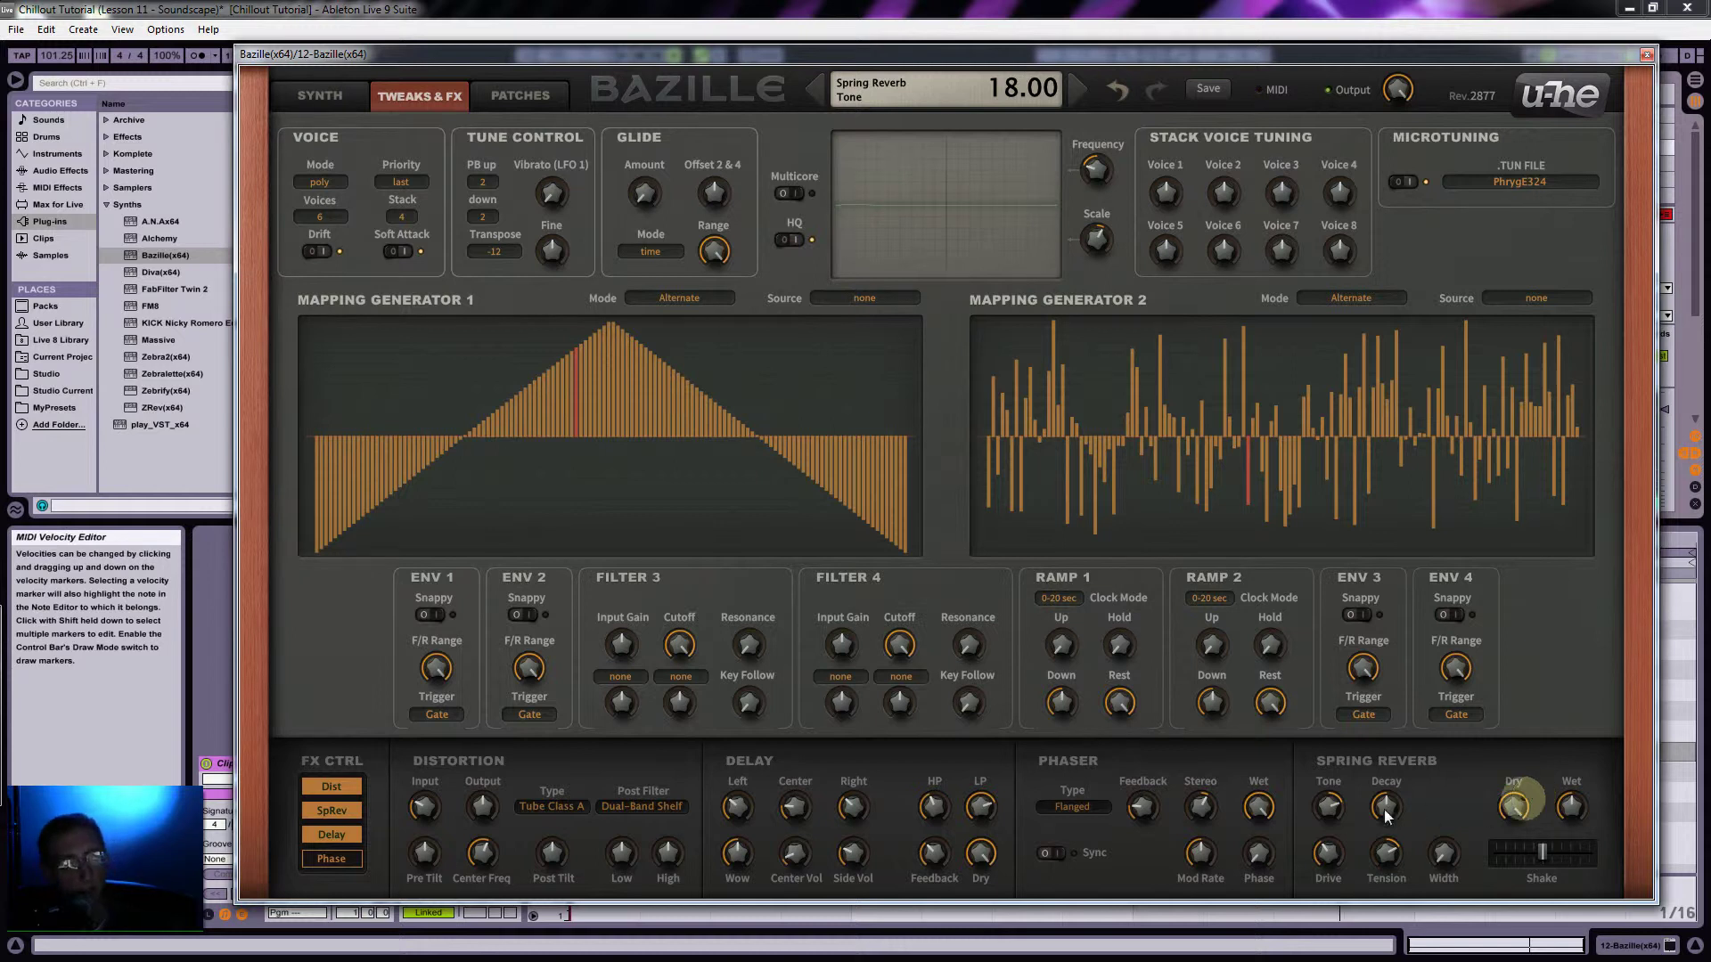
Step: Move filter 1's LP12 cable from Out 1 to an input of the second multiplex and patch oscillator 3 into Out 2
left_click(342, 98)
left_click(1003, 306)
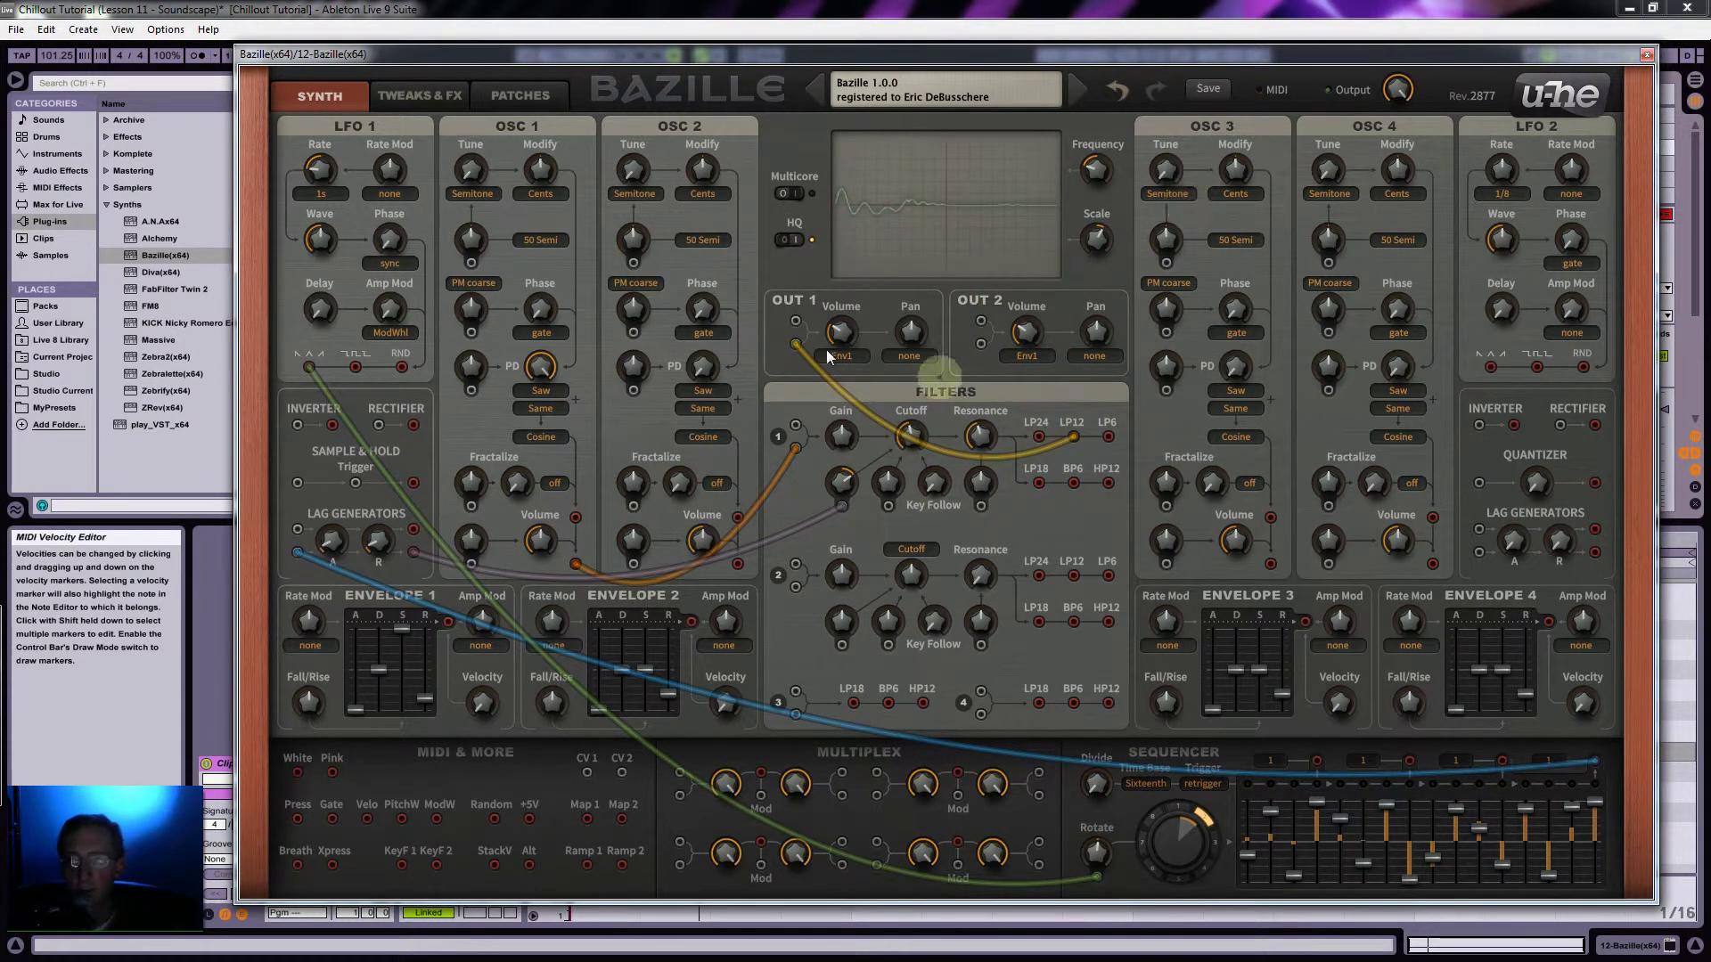
left_click_drag(795, 340, 875, 799)
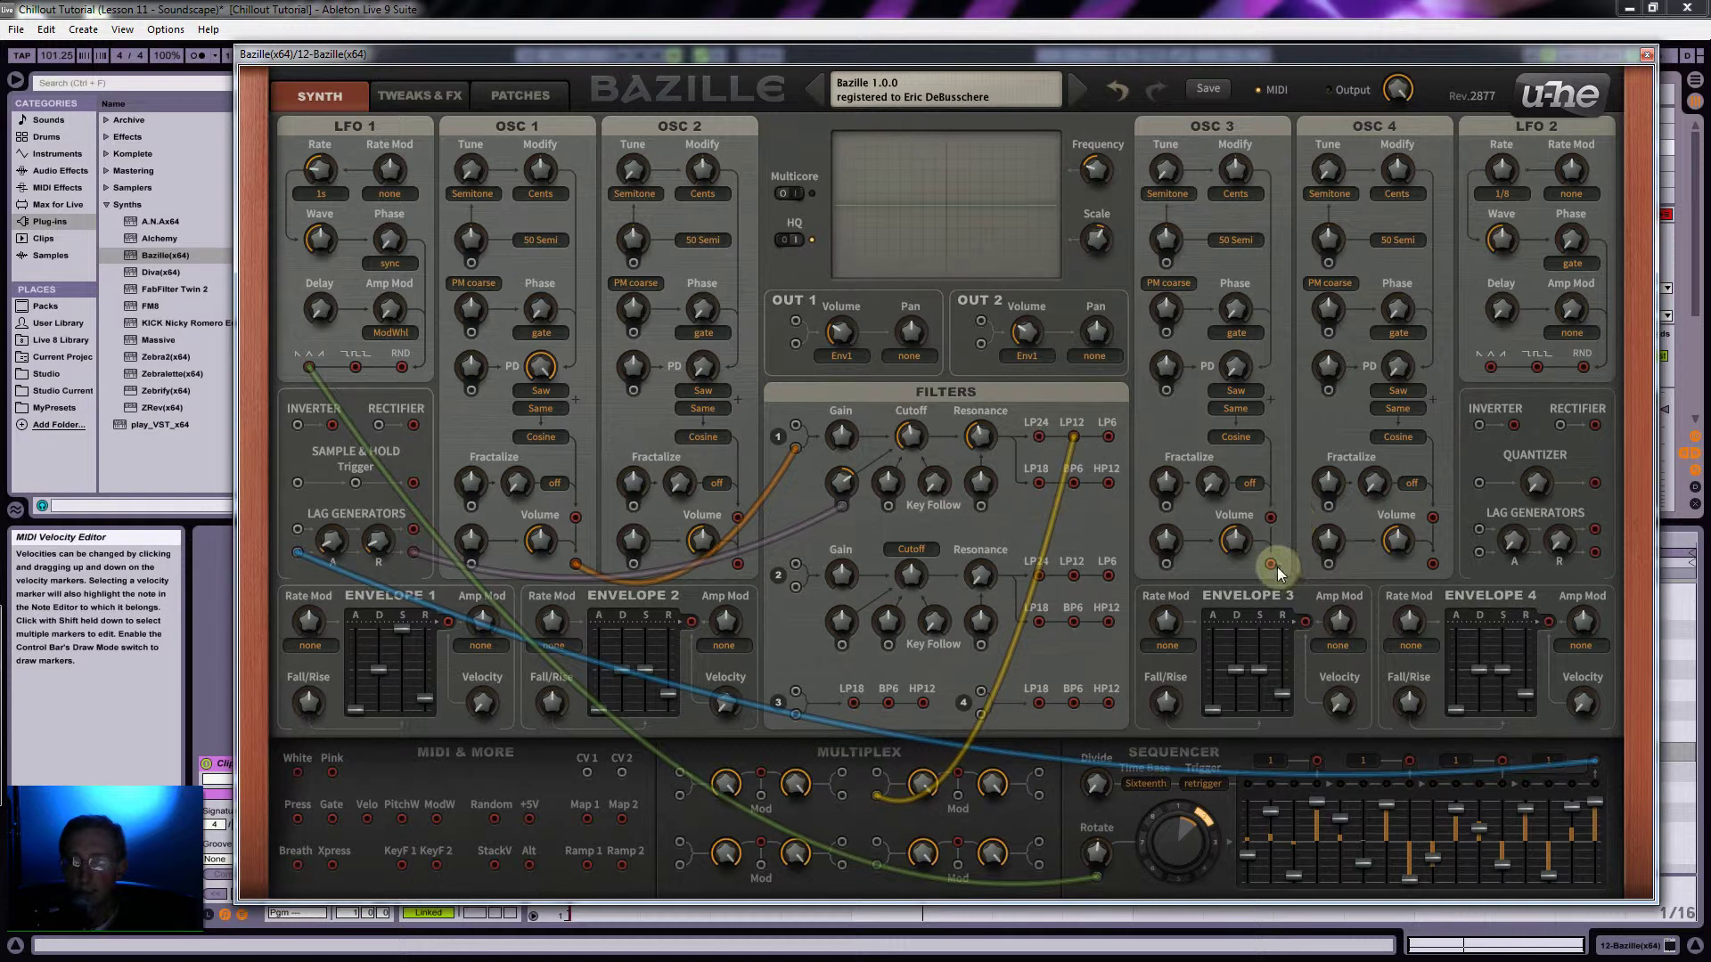
left_click_drag(1270, 565, 982, 346)
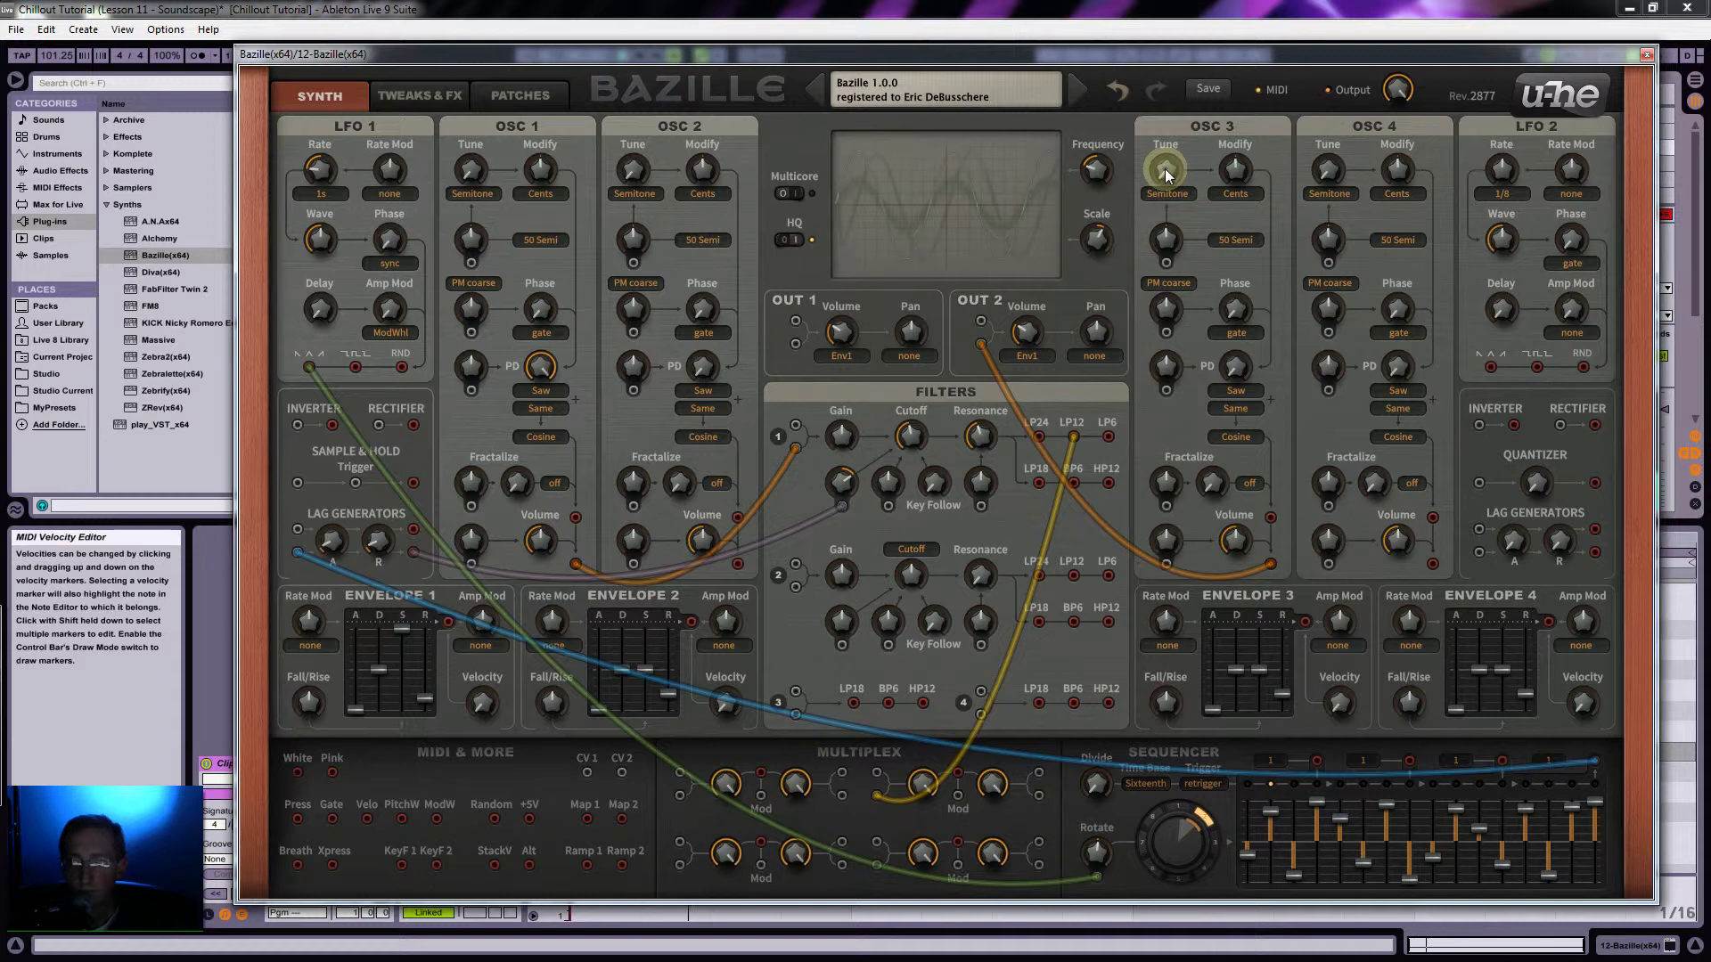
Step: Tune oscillator 3 to 12.00, raise its phase distortion with the Square waveform, and adjust the synth's output level
left_click_drag(1164, 168, 1162, 98)
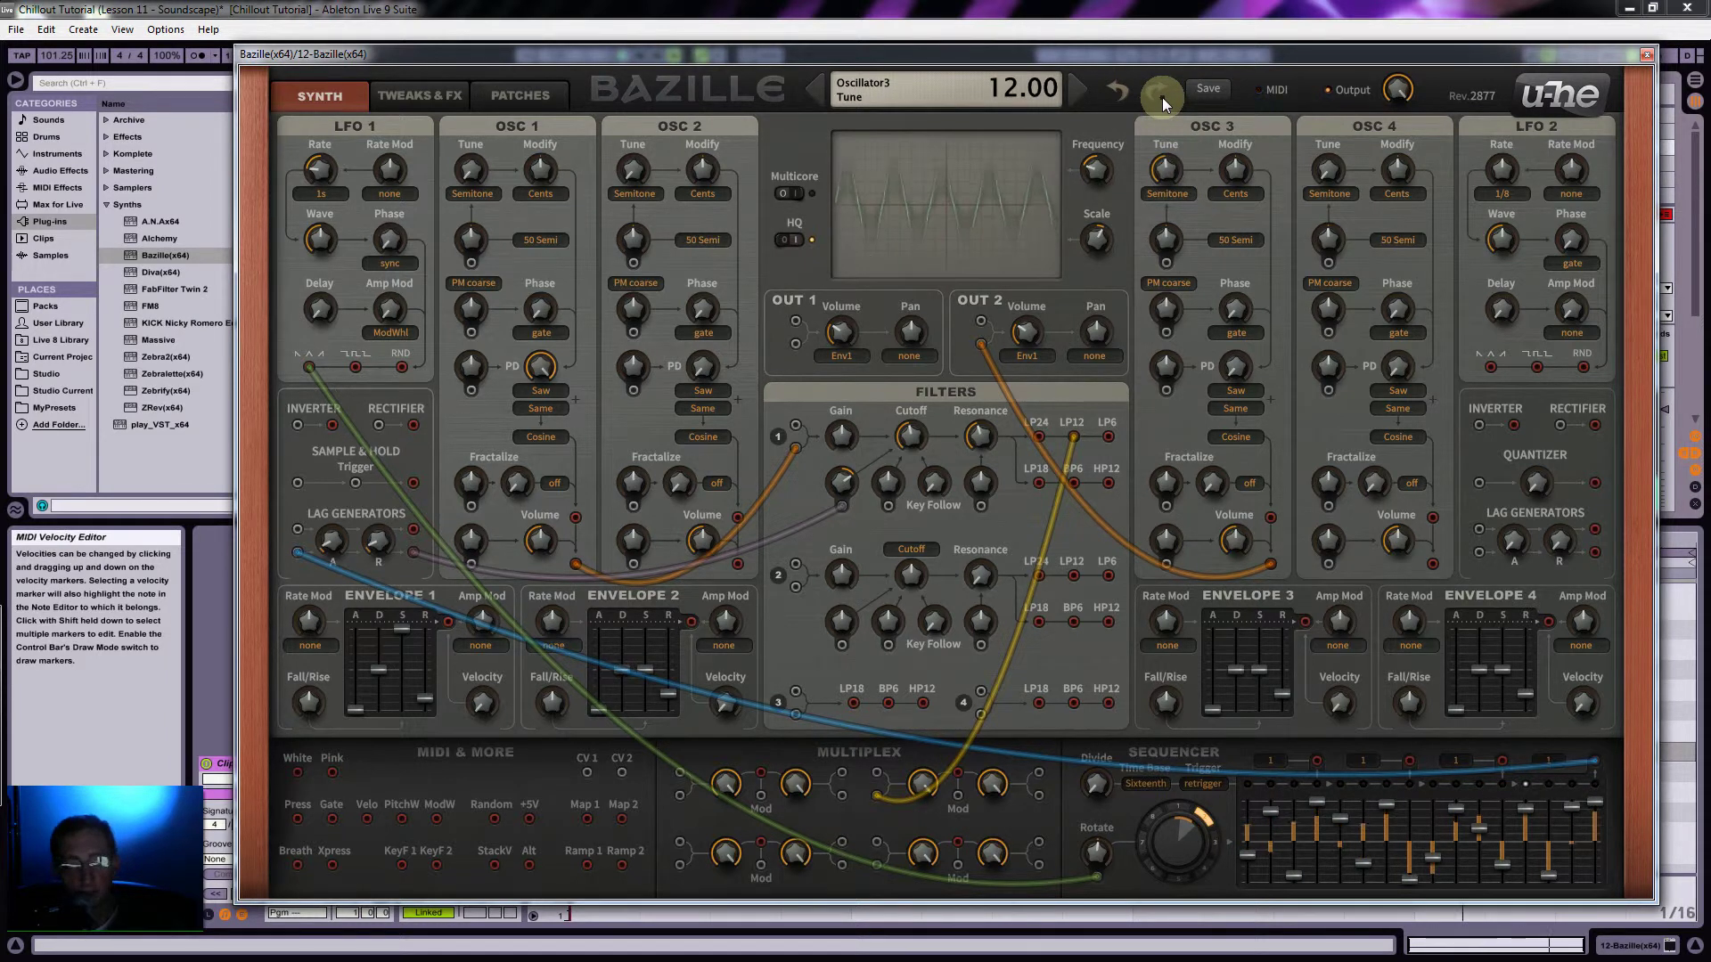
left_click_drag(1242, 367, 1238, 234)
left_click(1236, 391)
left_click(1277, 427)
left_click_drag(1236, 367, 1248, 229)
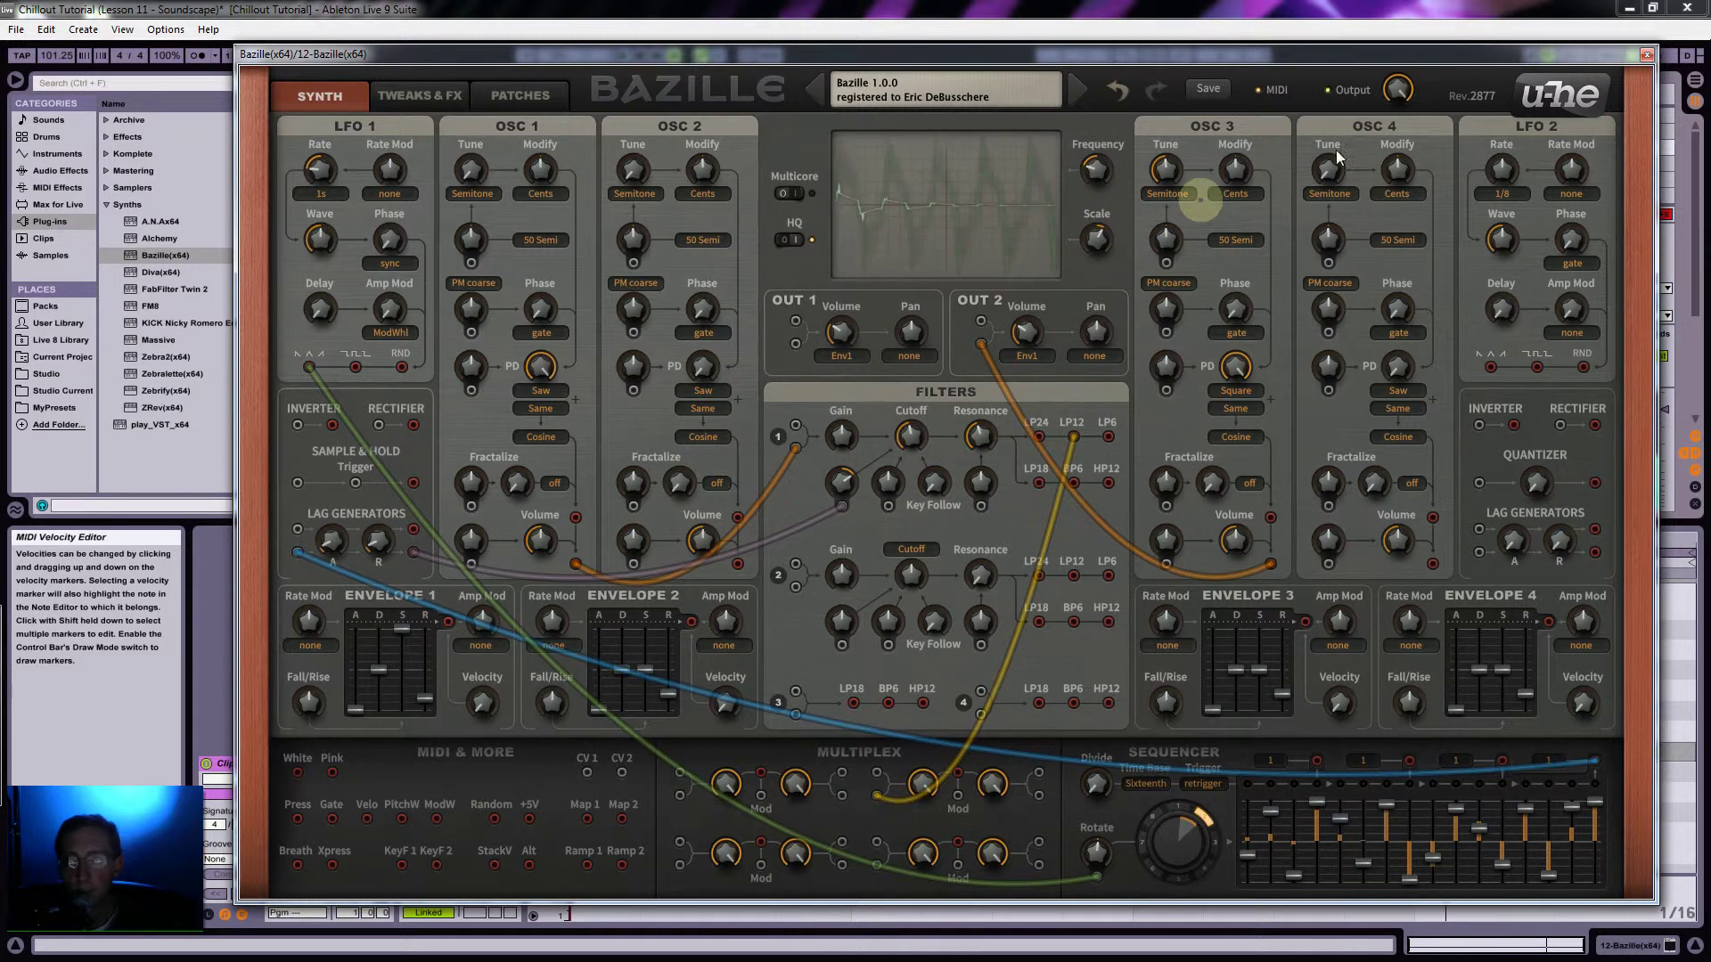
mouse_move(1396, 89)
left_mouse_down()
mouse_move(1368, 122)
mouse_move(1394, 121)
mouse_move(1401, 77)
left_mouse_up()
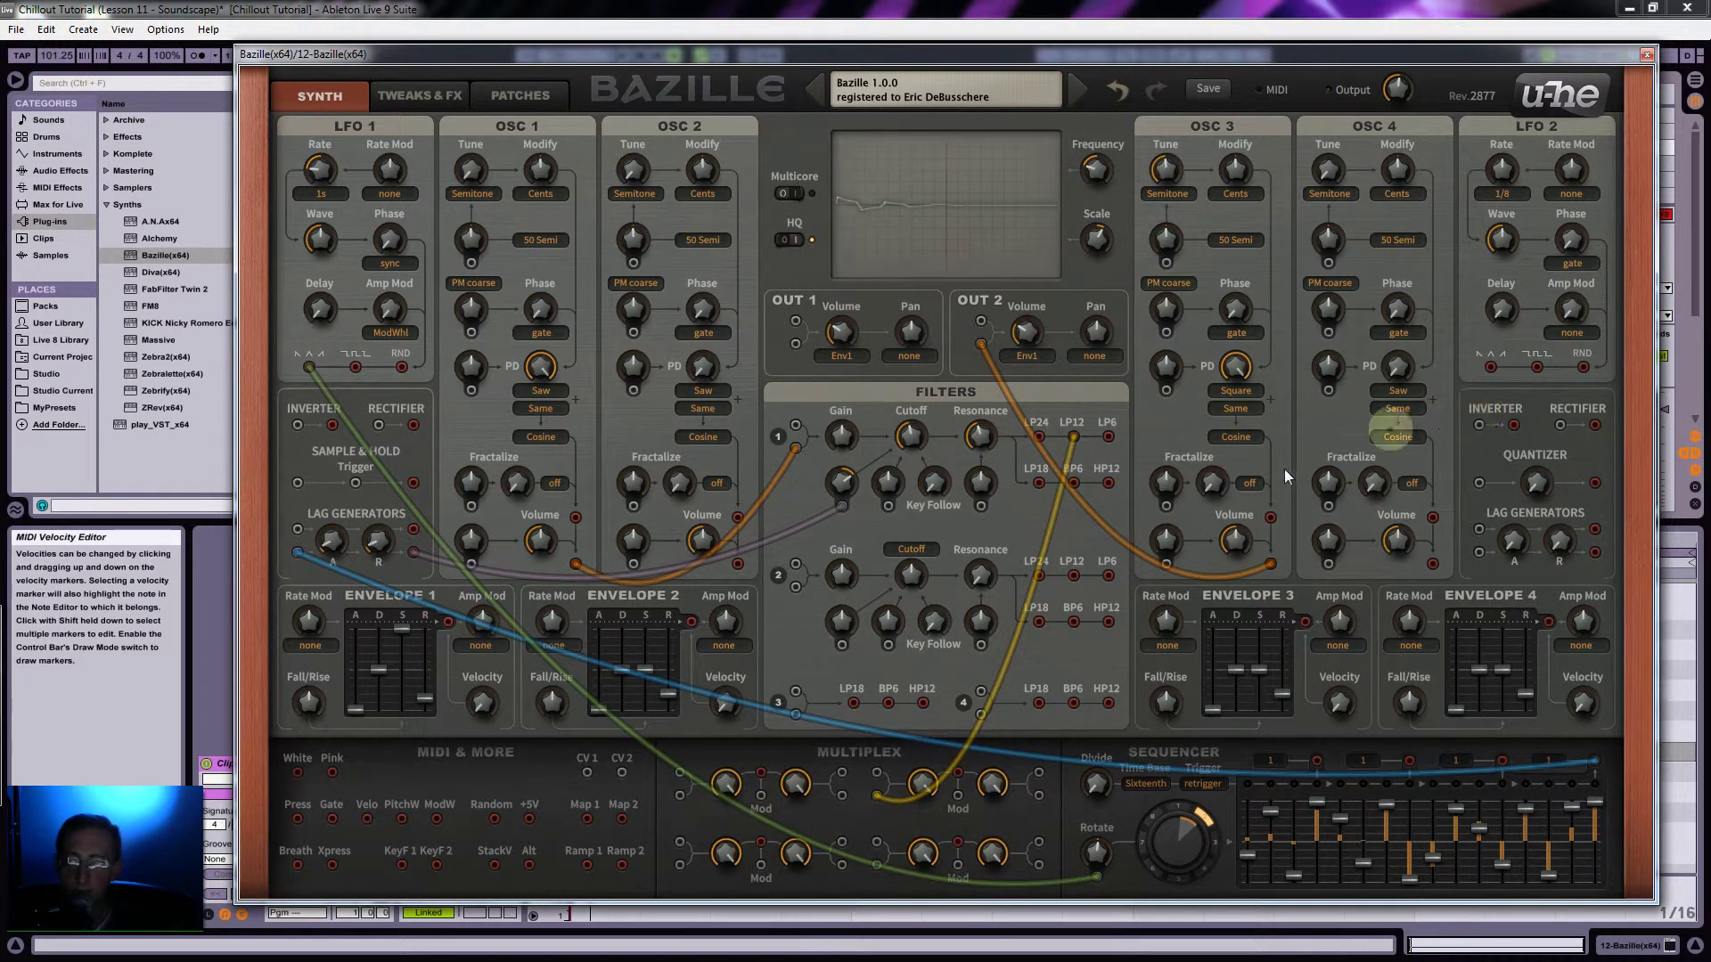
Step: Set oscillator 3's Fractalize type to Saw, modulate it from LFO 2's triangle output, and adjust its depth and value to 2.08
left_click(1252, 484)
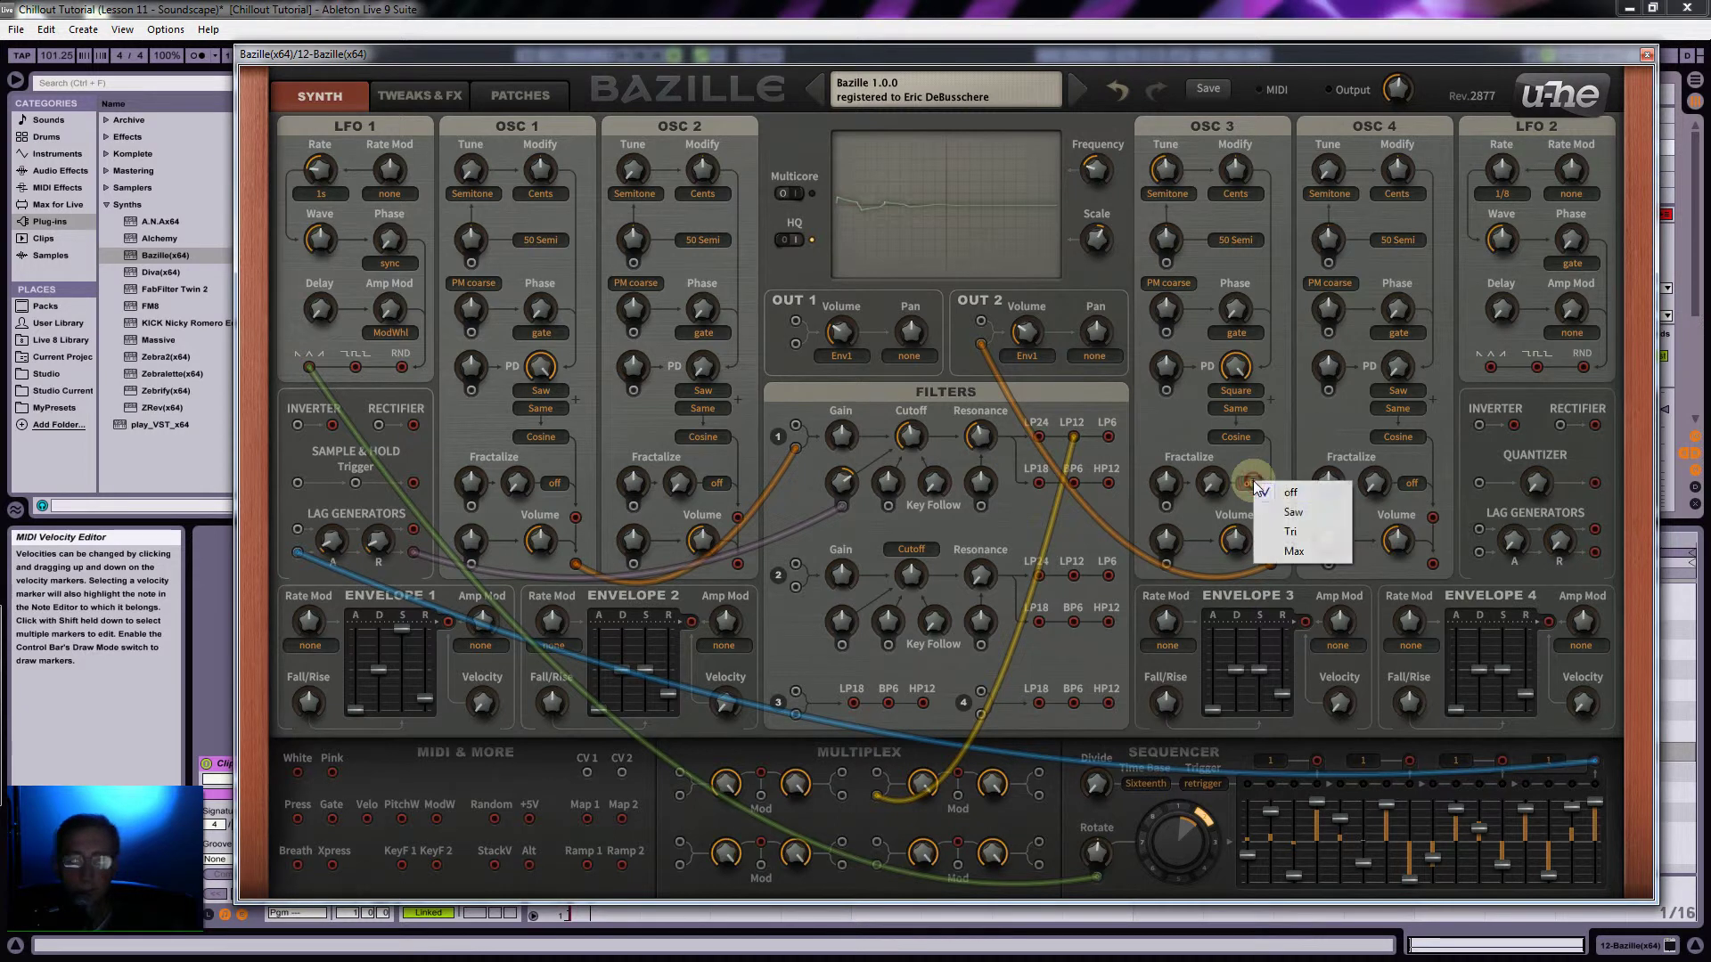
left_click(1276, 513)
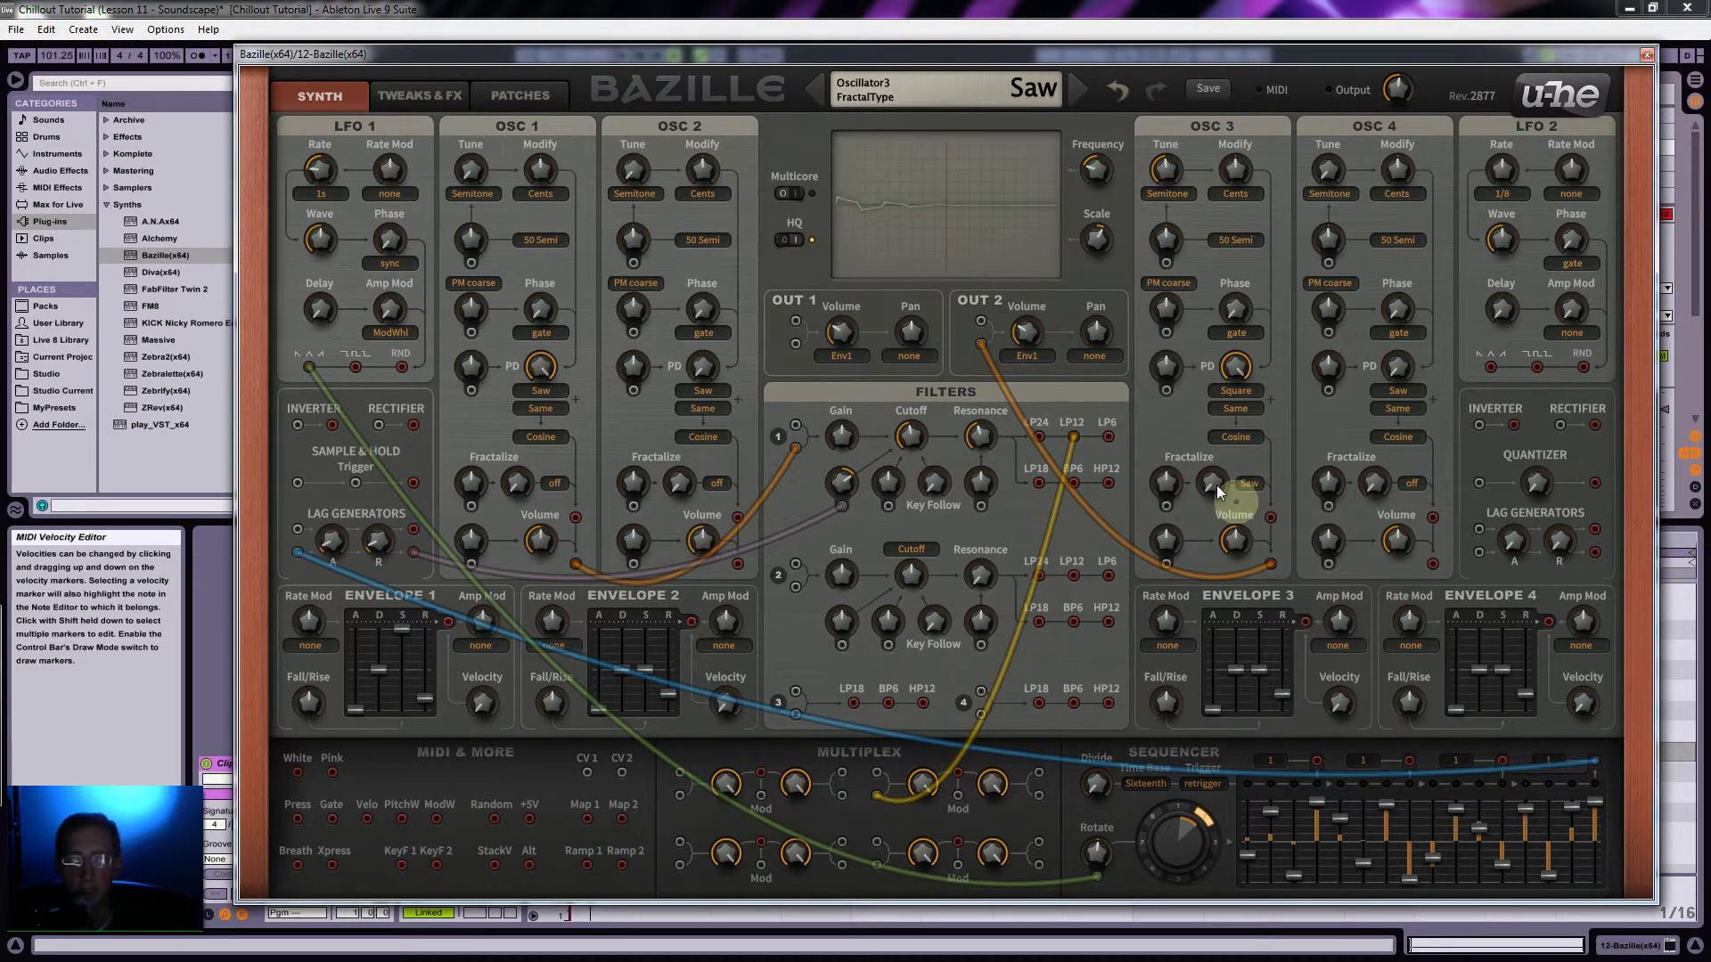
left_click_drag(1216, 485, 1183, 498)
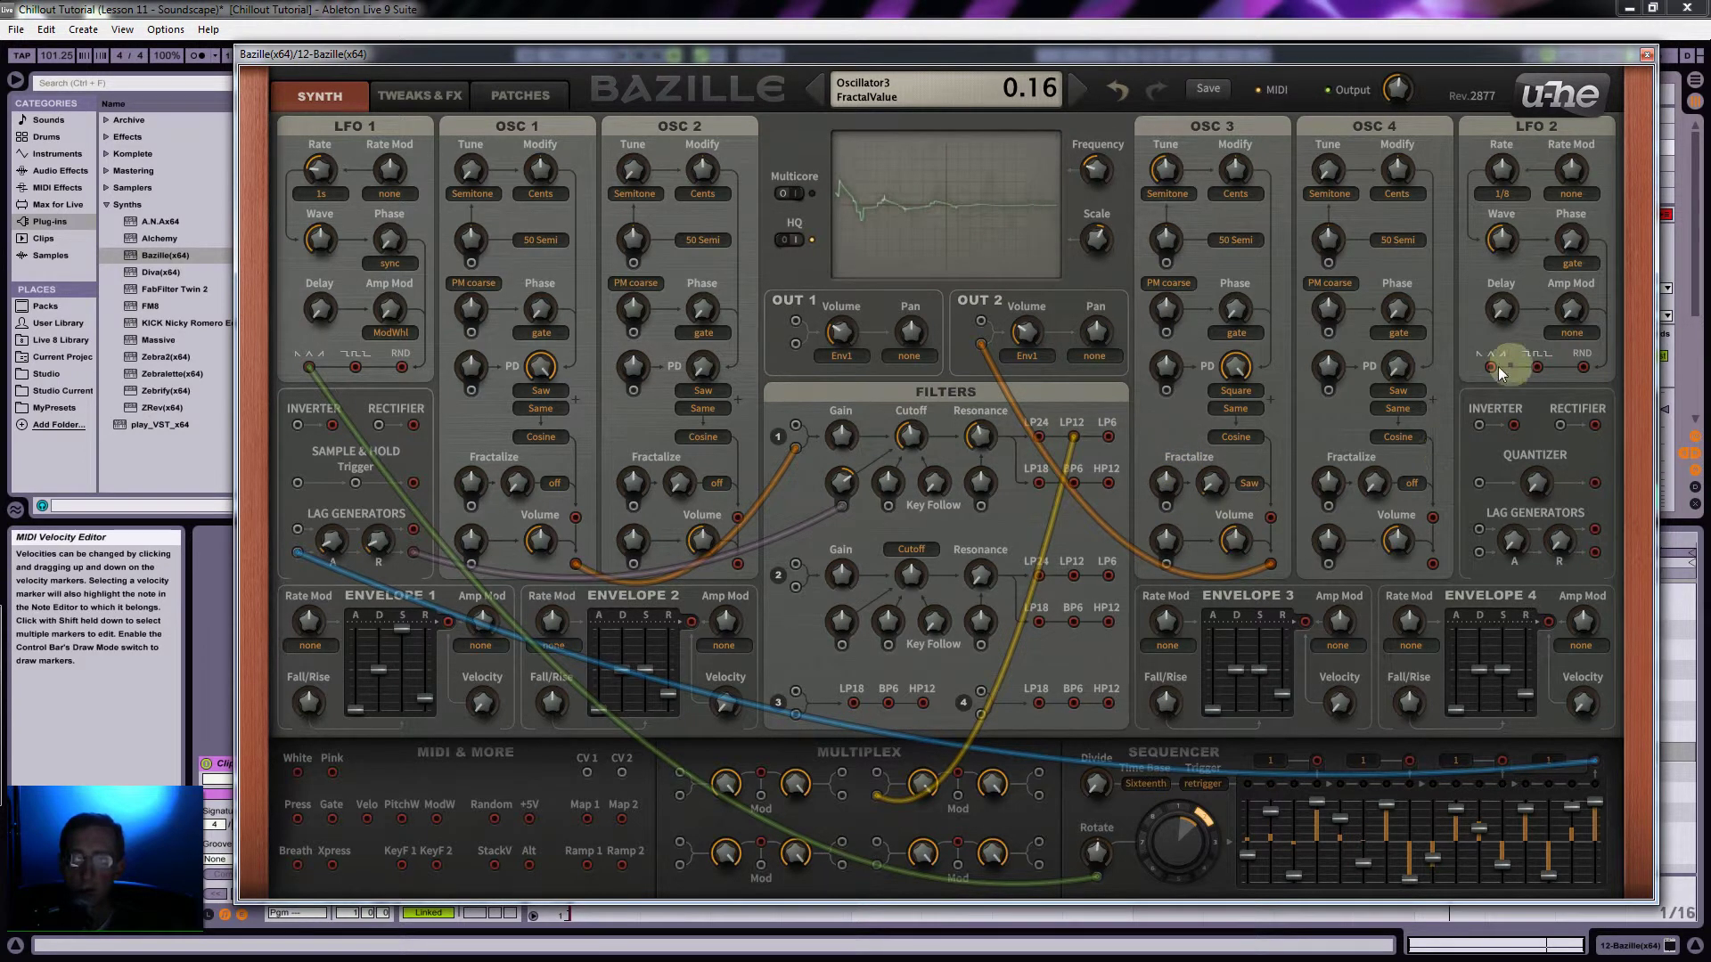
left_click_drag(1490, 367, 1169, 469)
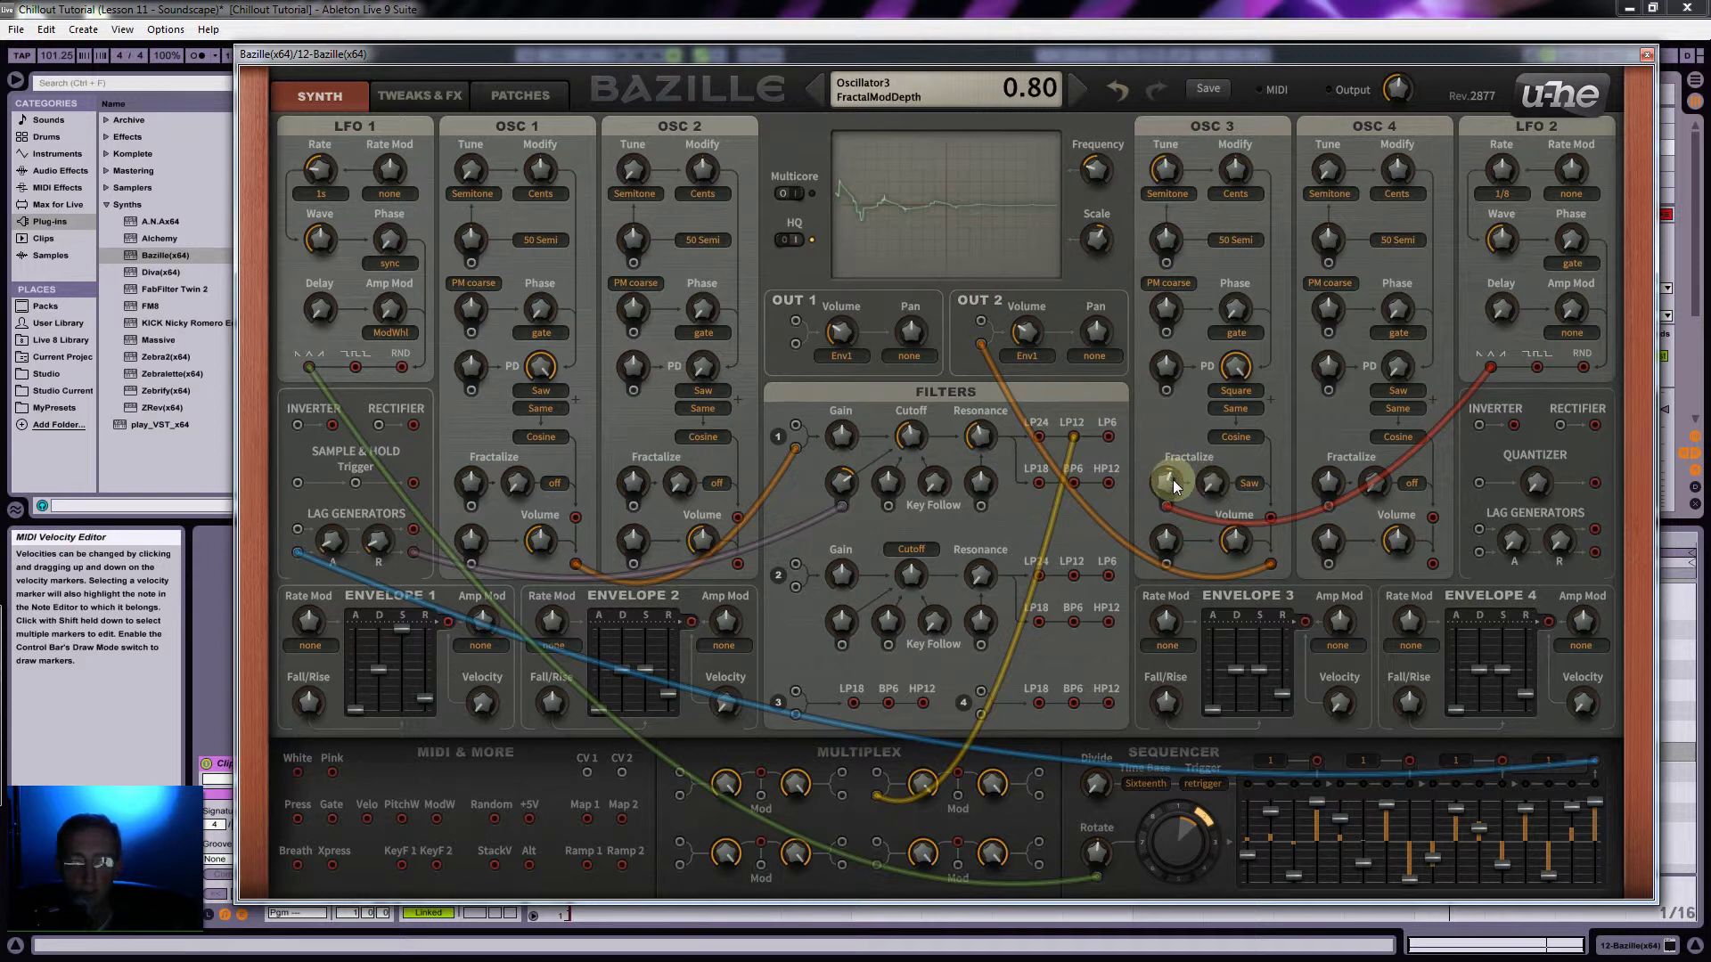
left_click_drag(1173, 485, 1226, 372)
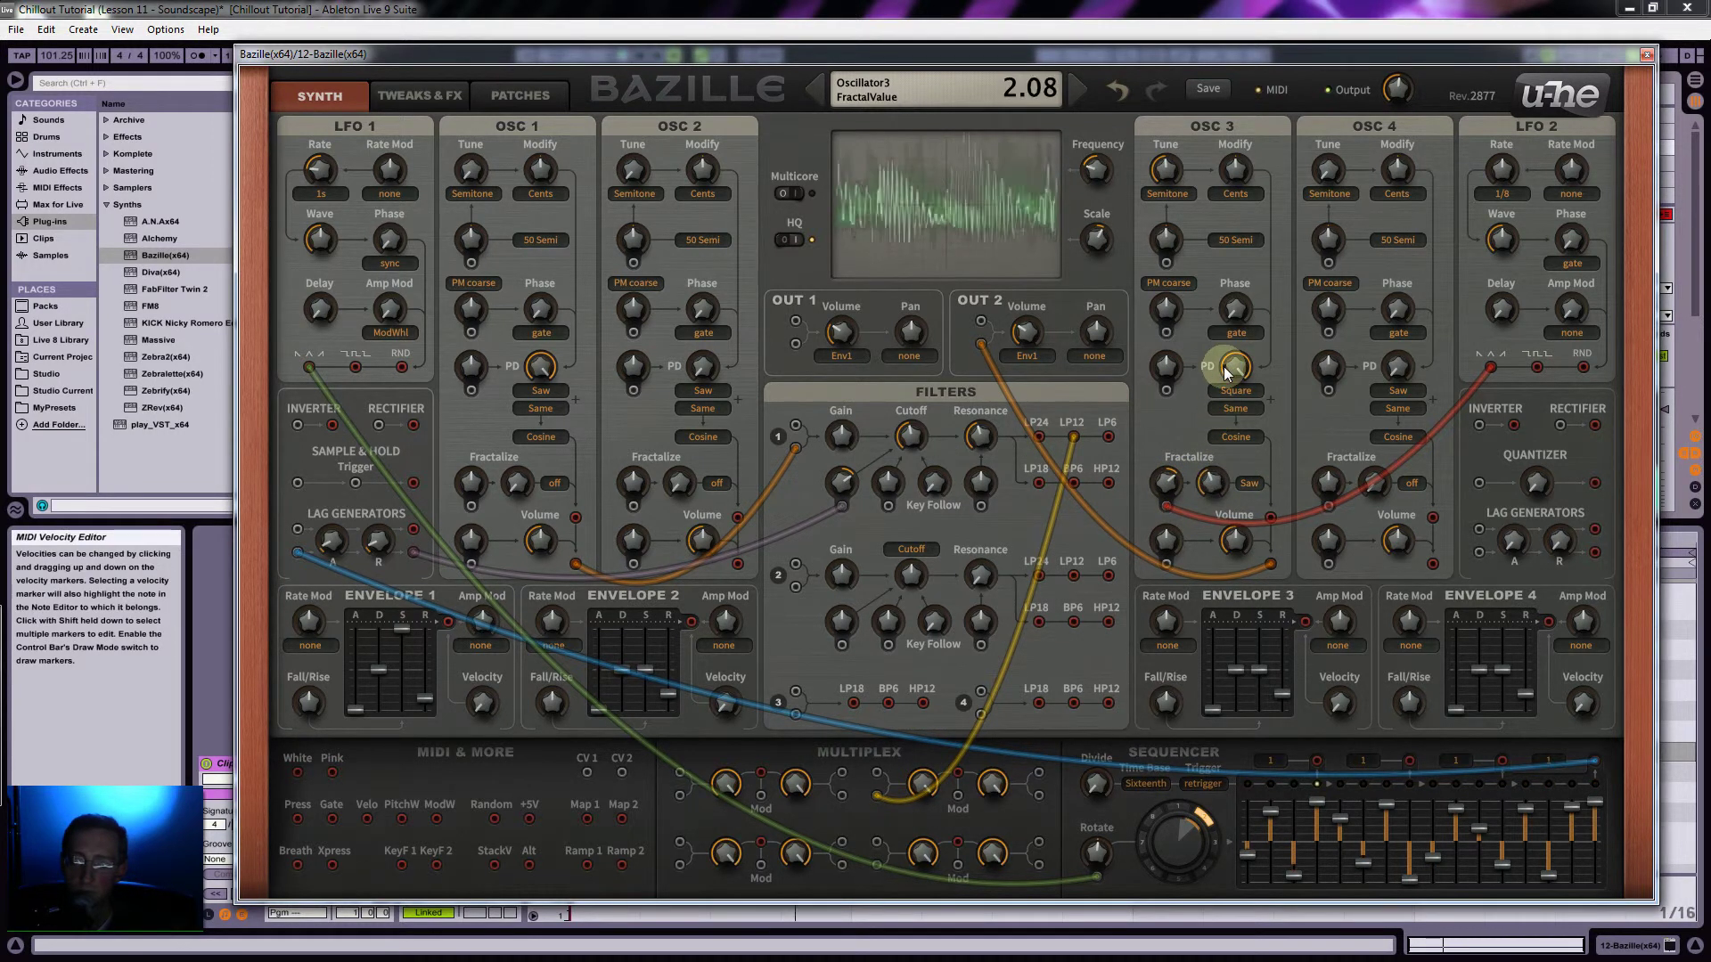
Step: Set LFO 2's rate to 4/1 and its phase mode to sync
left_click(1506, 194)
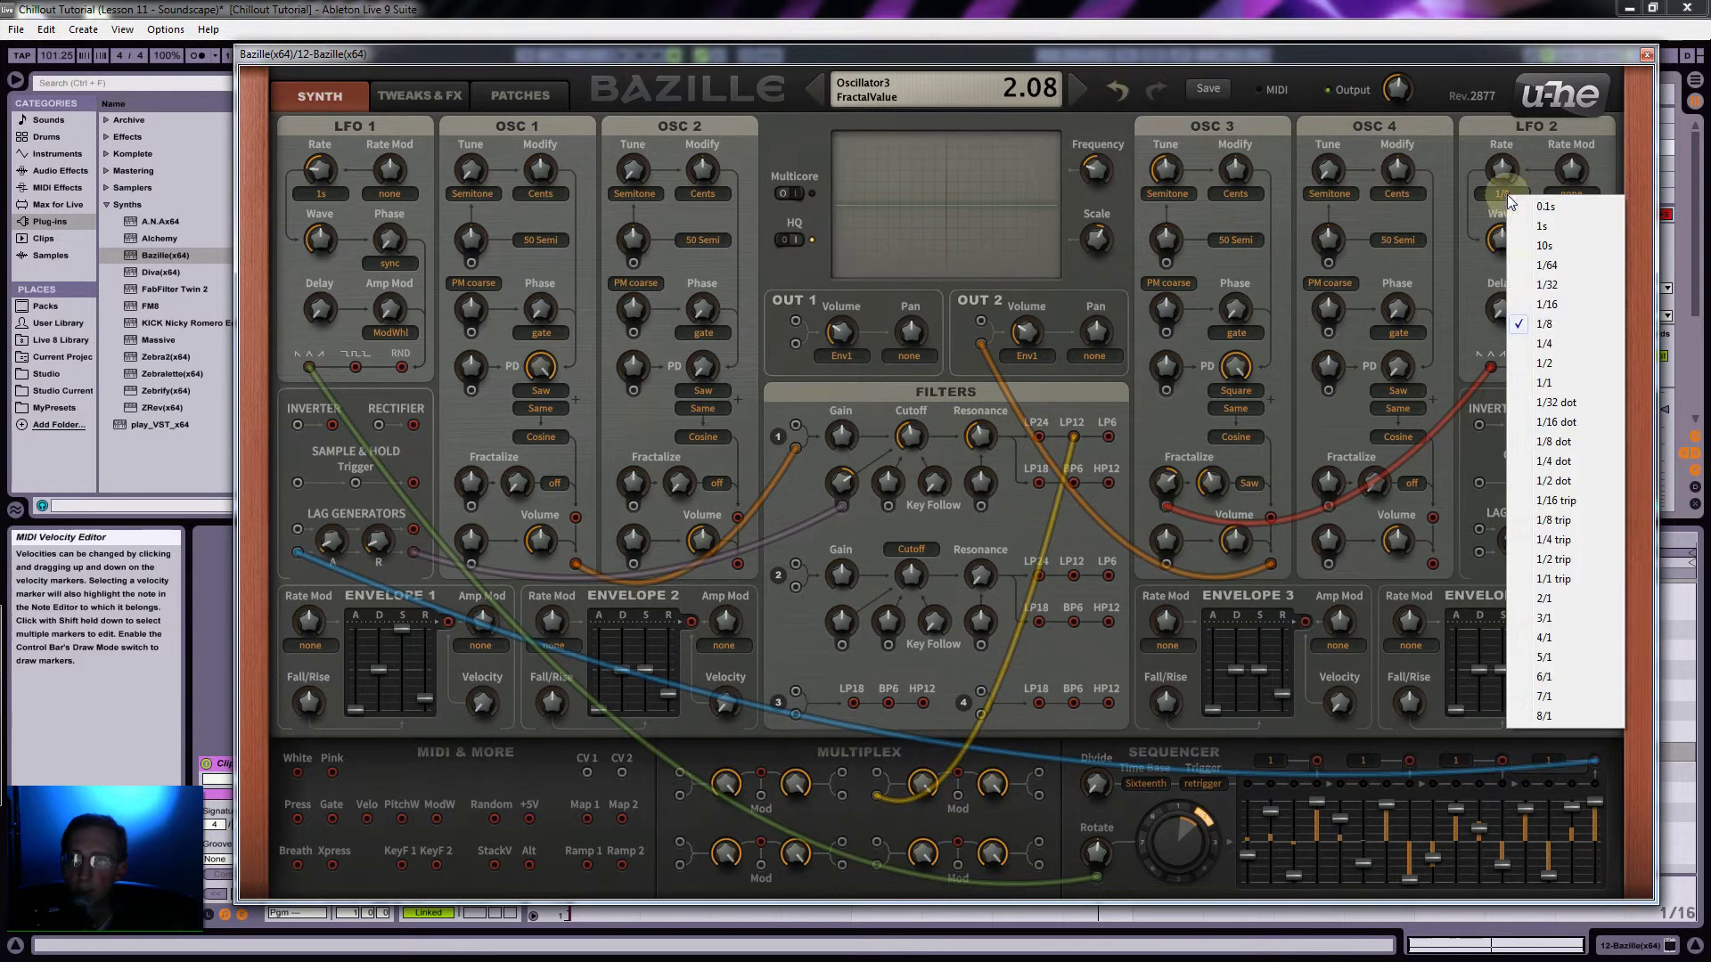
left_click(1555, 638)
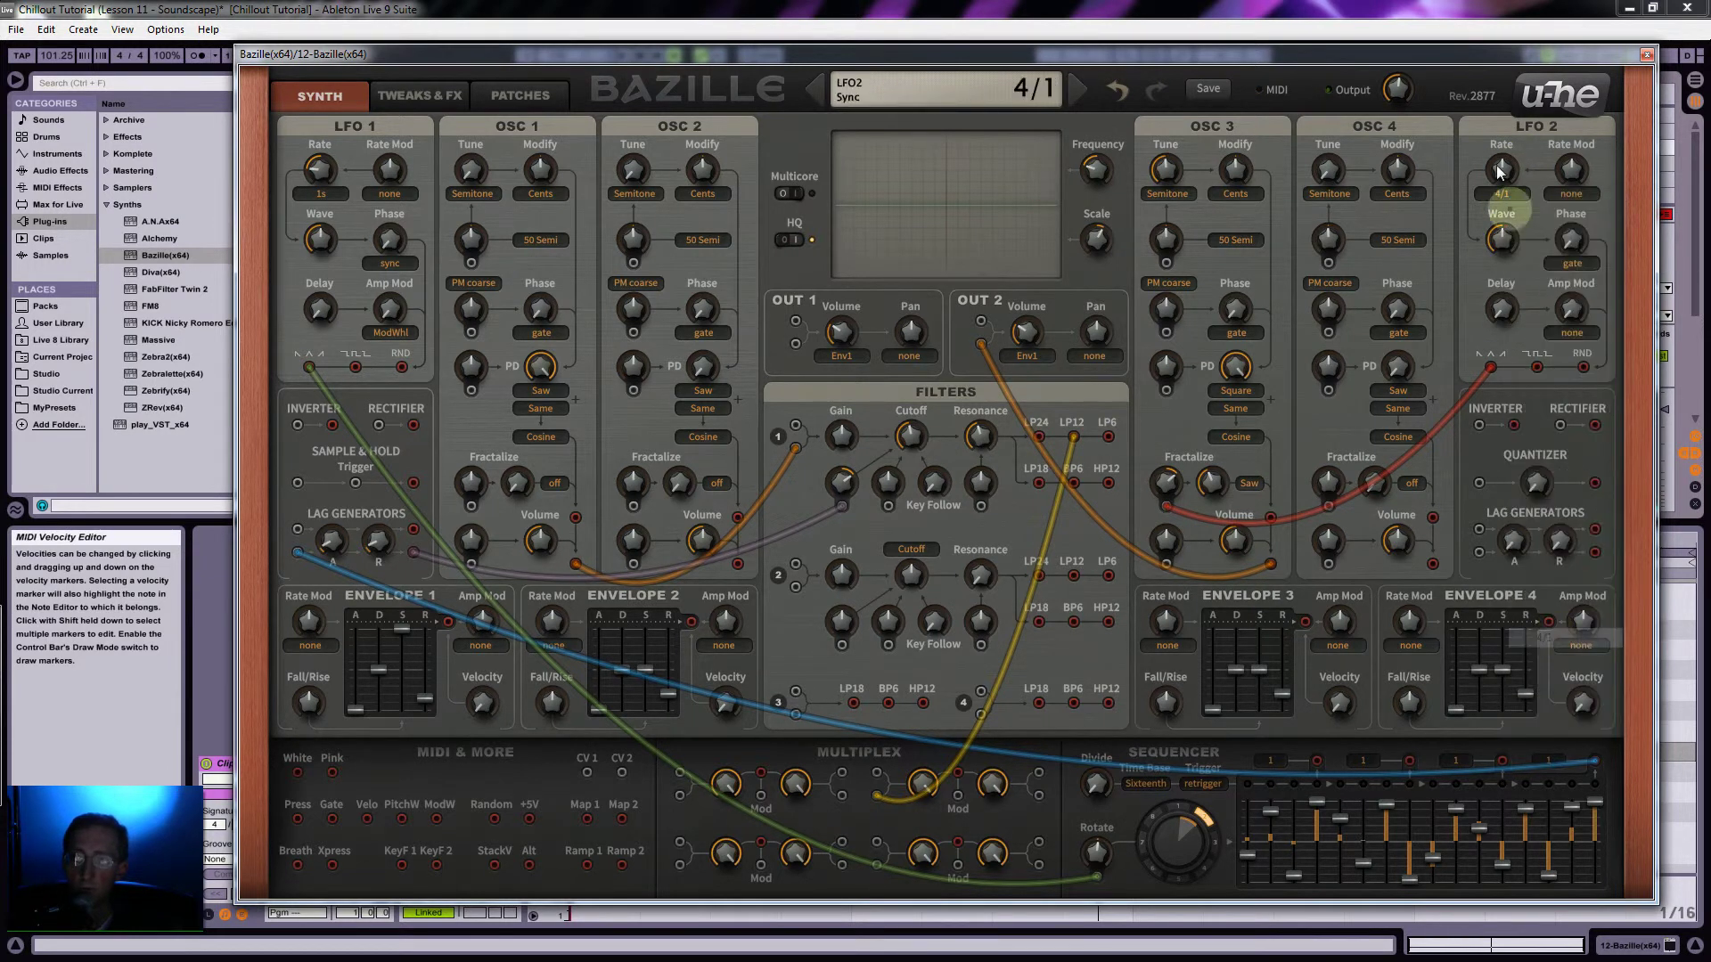
left_click(1572, 262)
left_click(1595, 278)
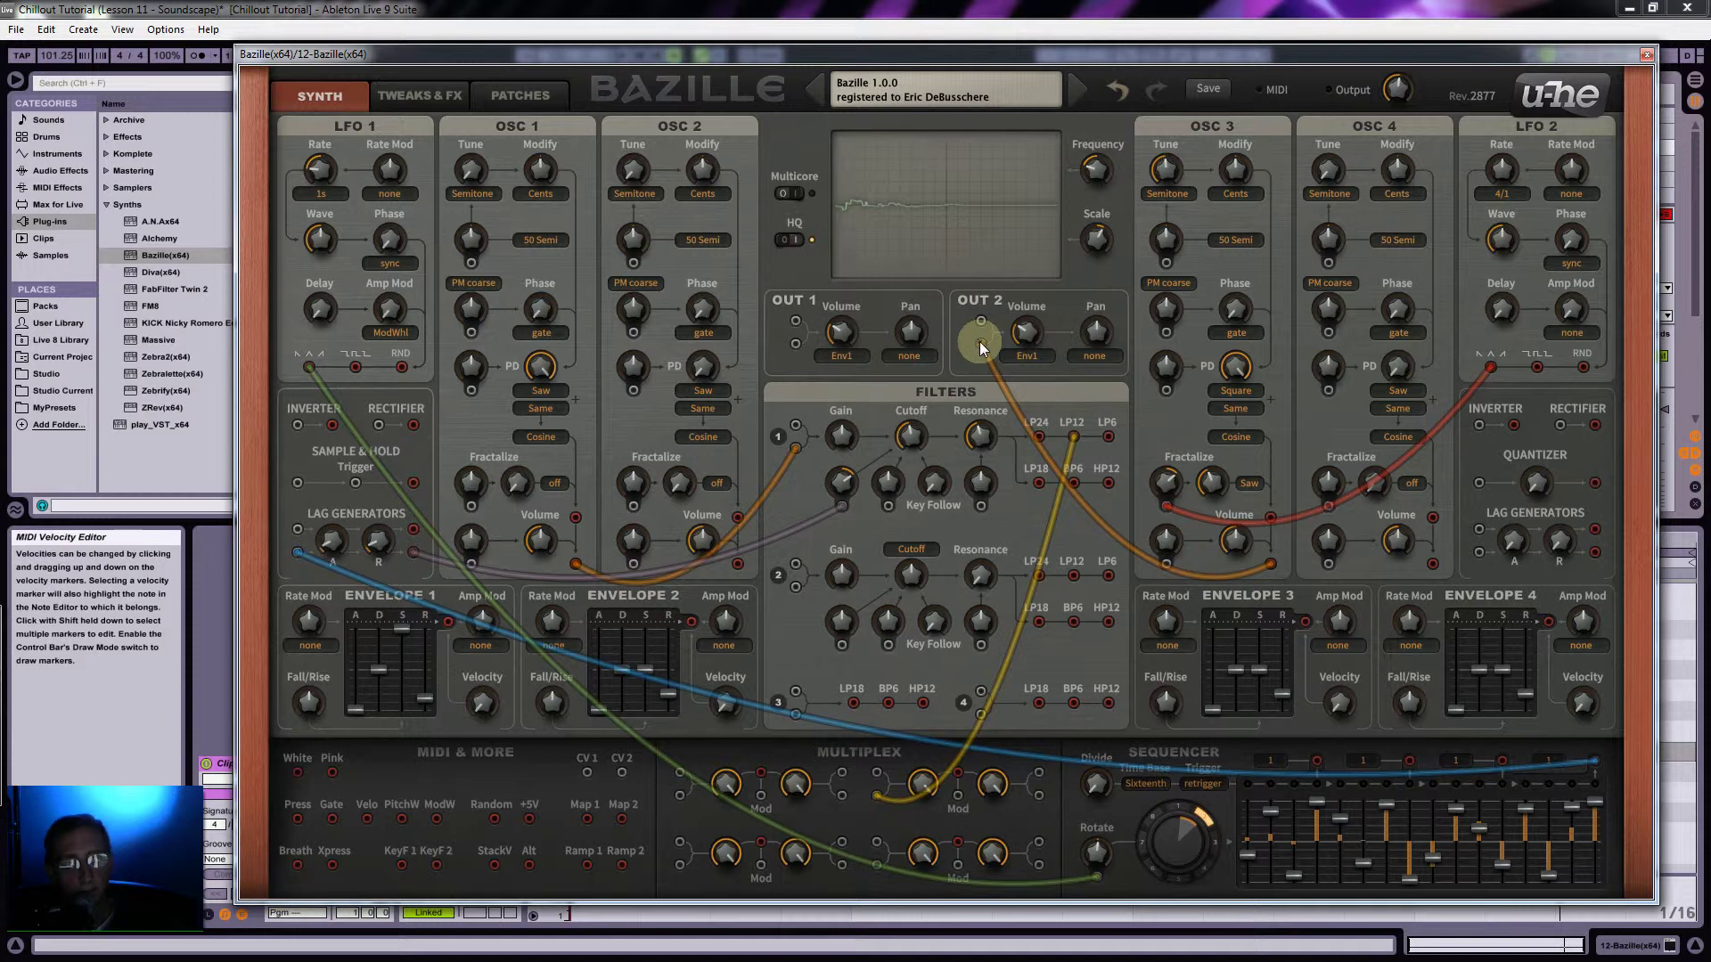
Step: Move oscillator 3's cable from Out 2 to filter 2's input and patch filter 2's LP6 output into Out 2
left_click_drag(980, 340, 794, 586)
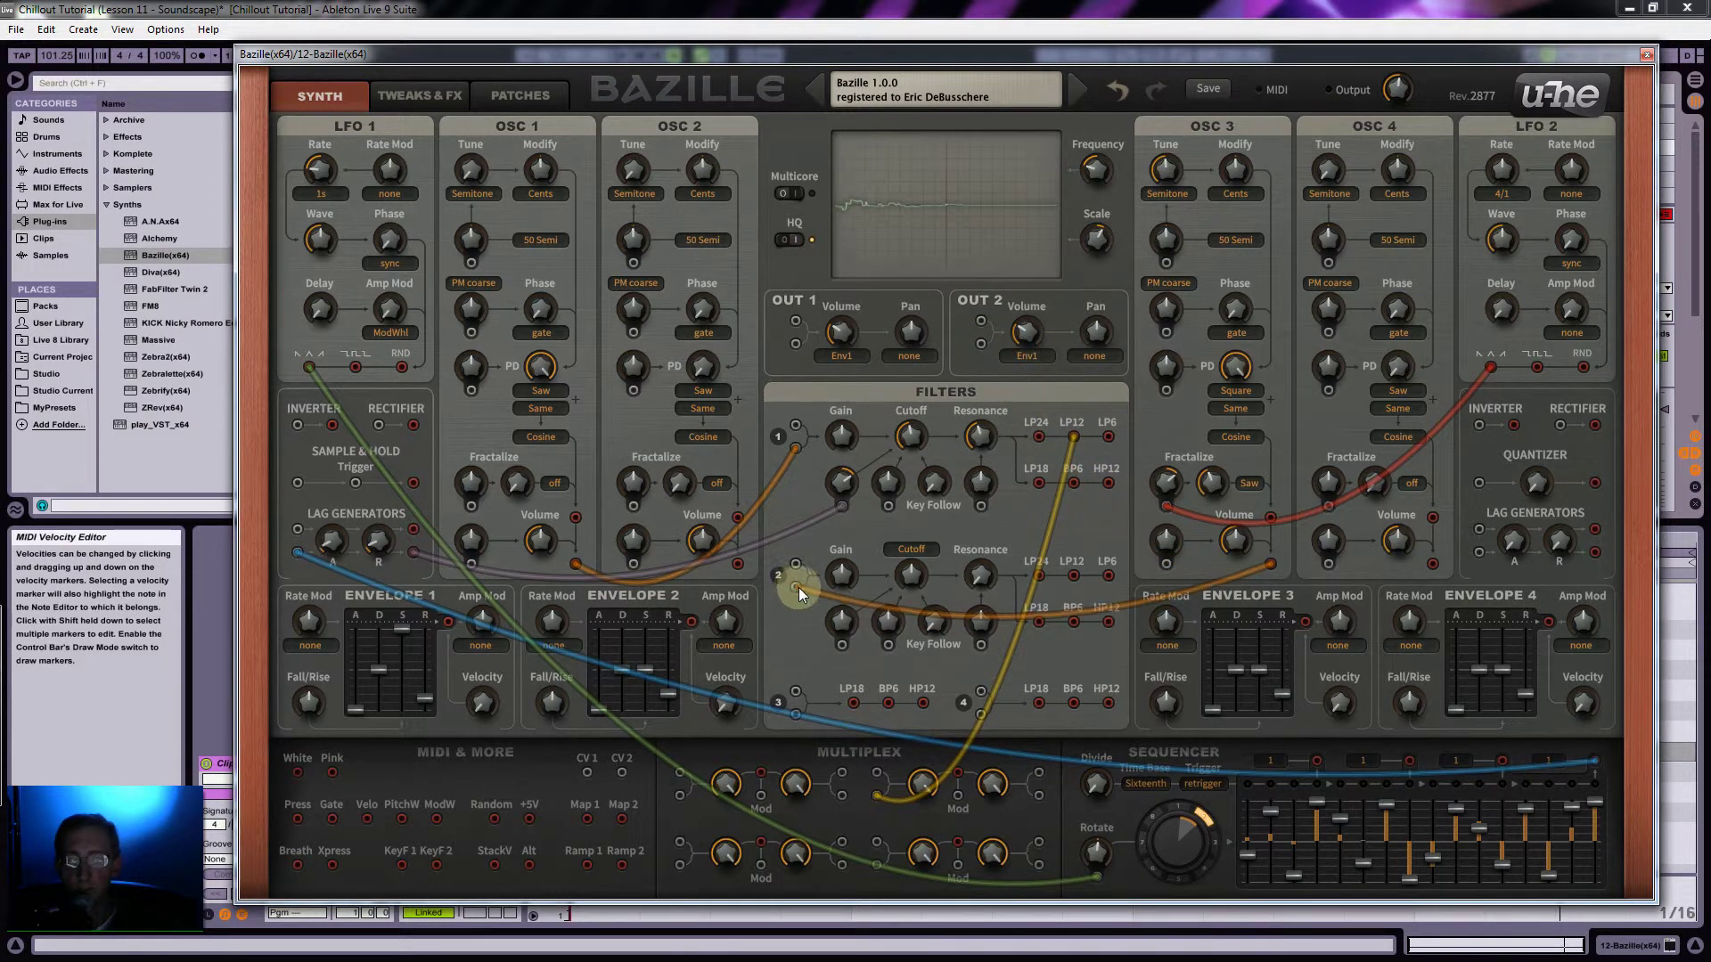
left_click(1107, 577)
left_click_drag(1108, 580, 982, 345)
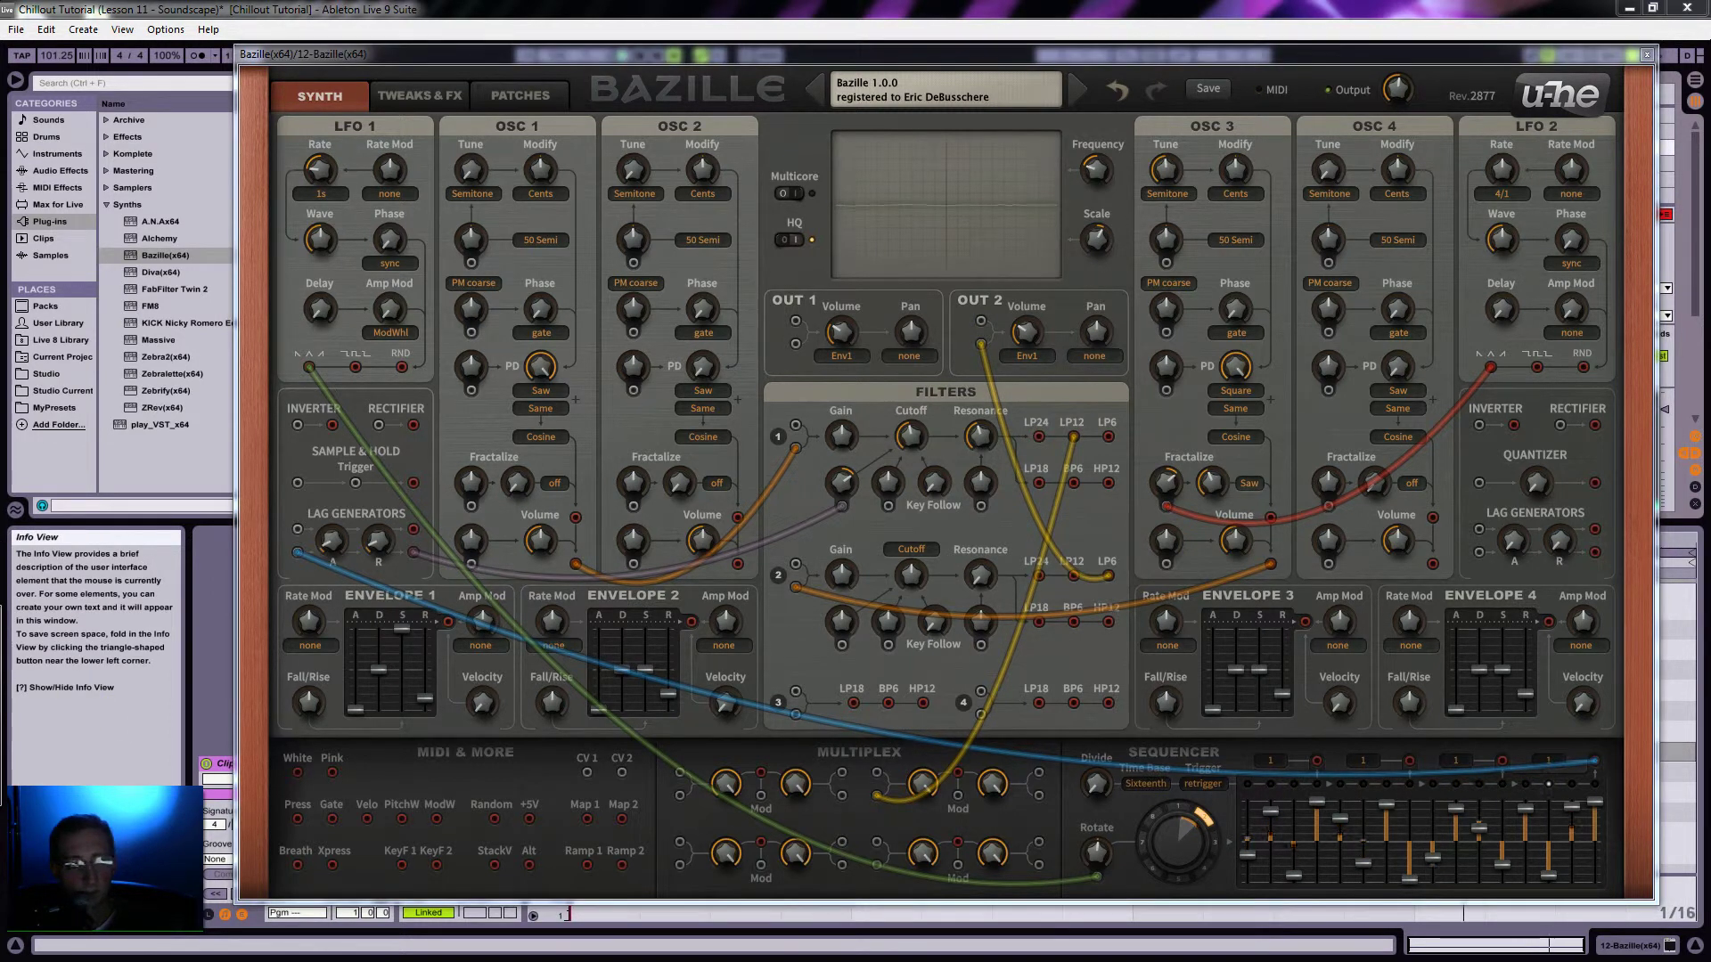
Step: Patch Ramp 1 into filter 2's first cutoff modulation input with a depth of 108.00
left_click(870, 52)
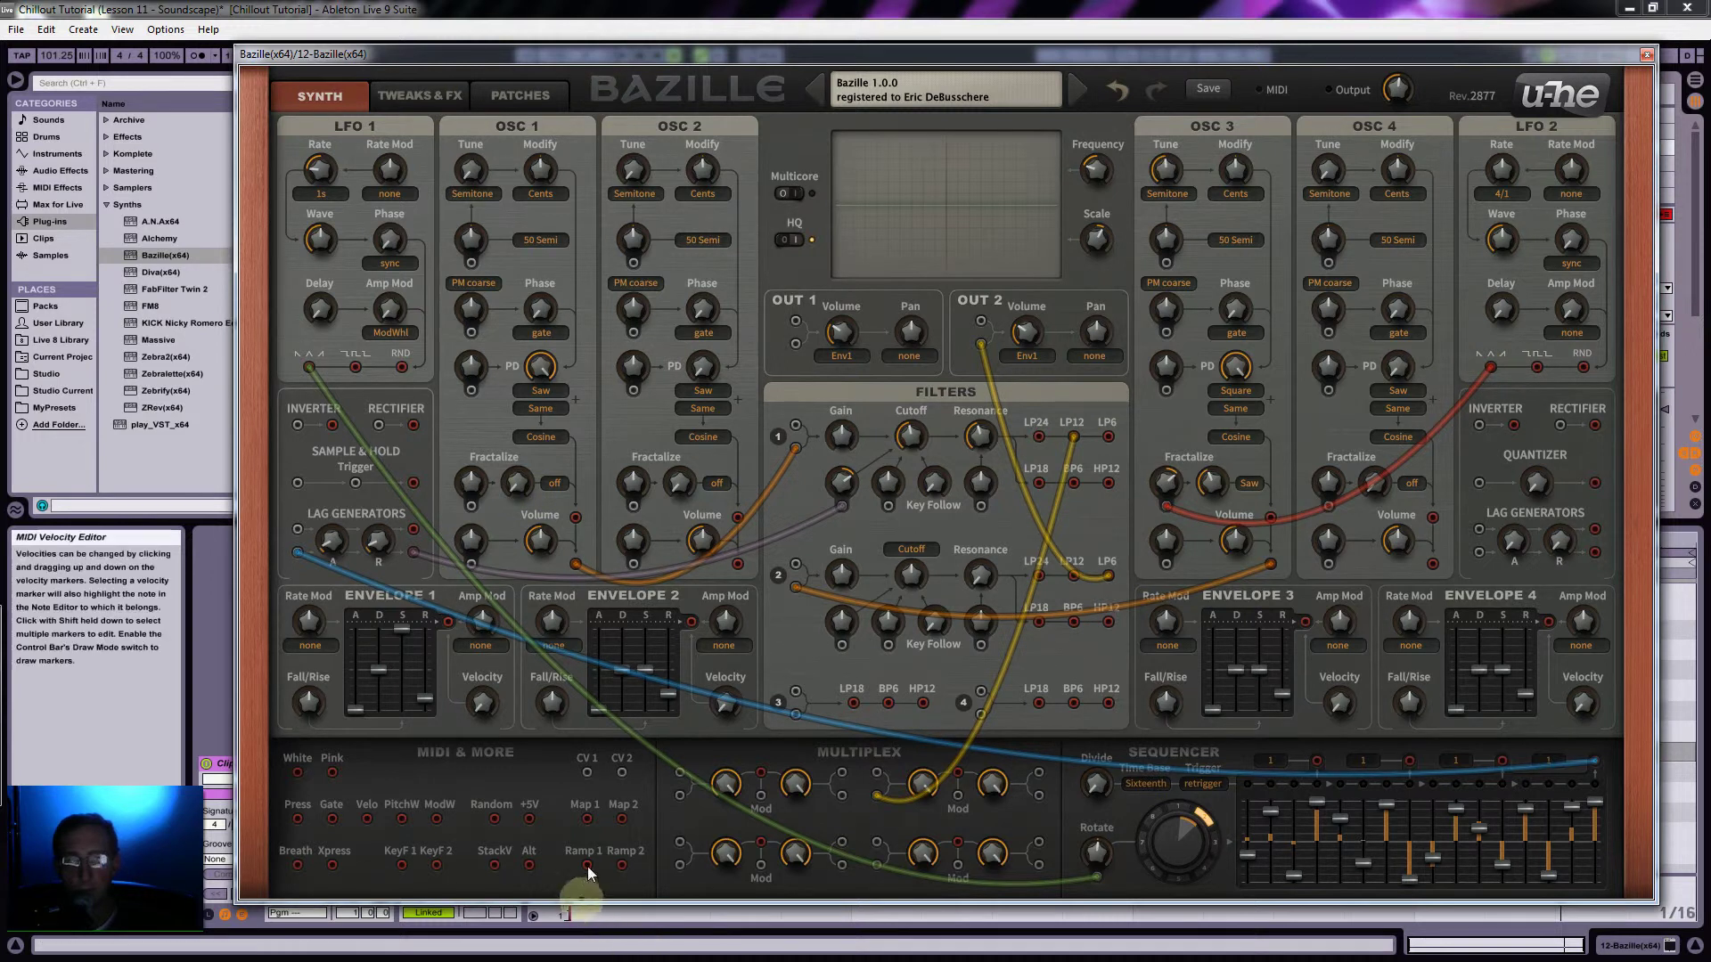
left_click_drag(588, 865, 846, 611)
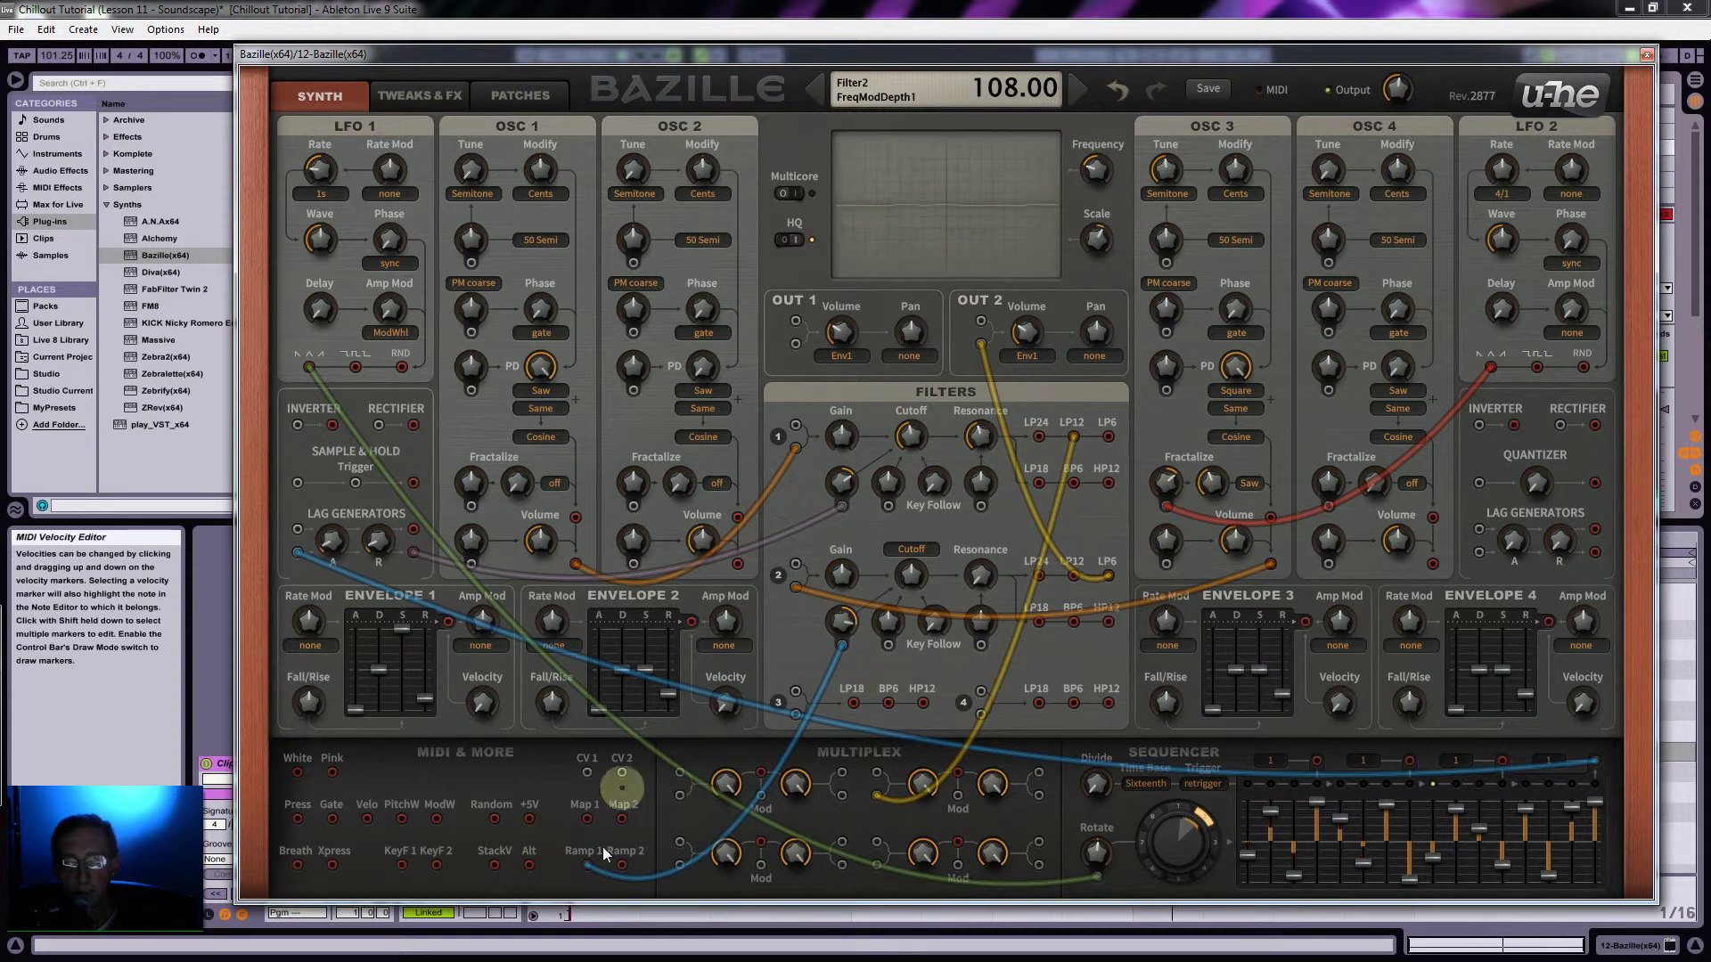
left_click(588, 867)
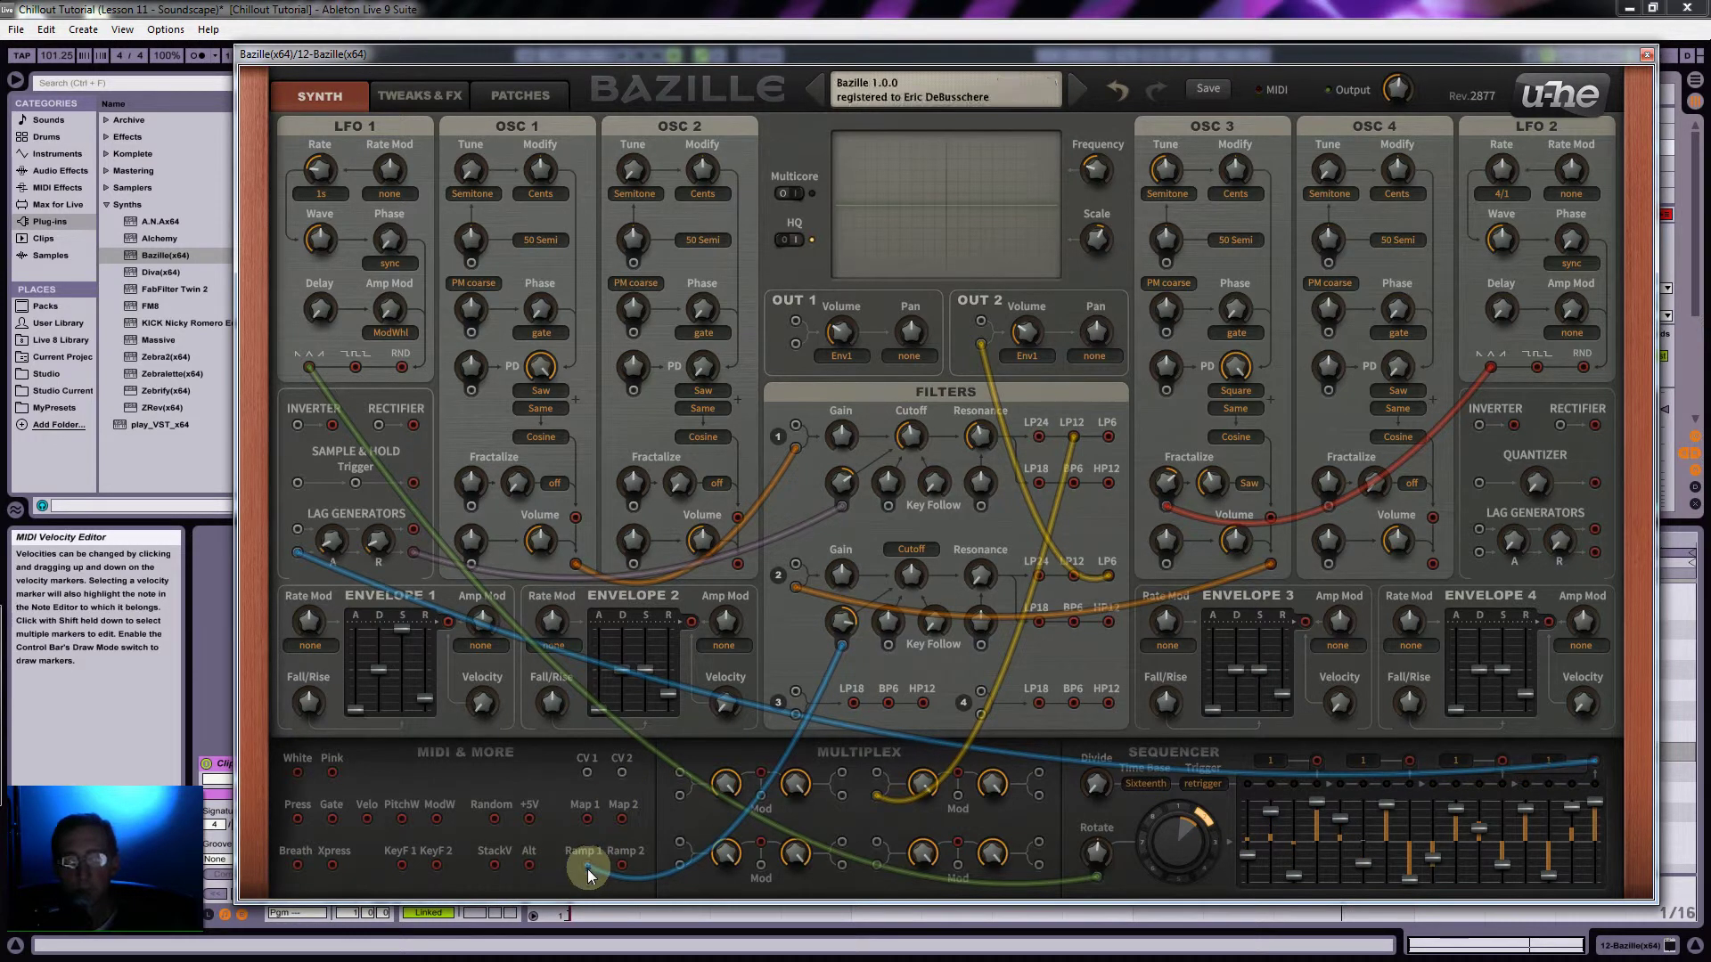
Step: Set Ramp 1's clock mode to 1/4 sync and its rest time to 0.00
left_click(419, 91)
left_click(1022, 635)
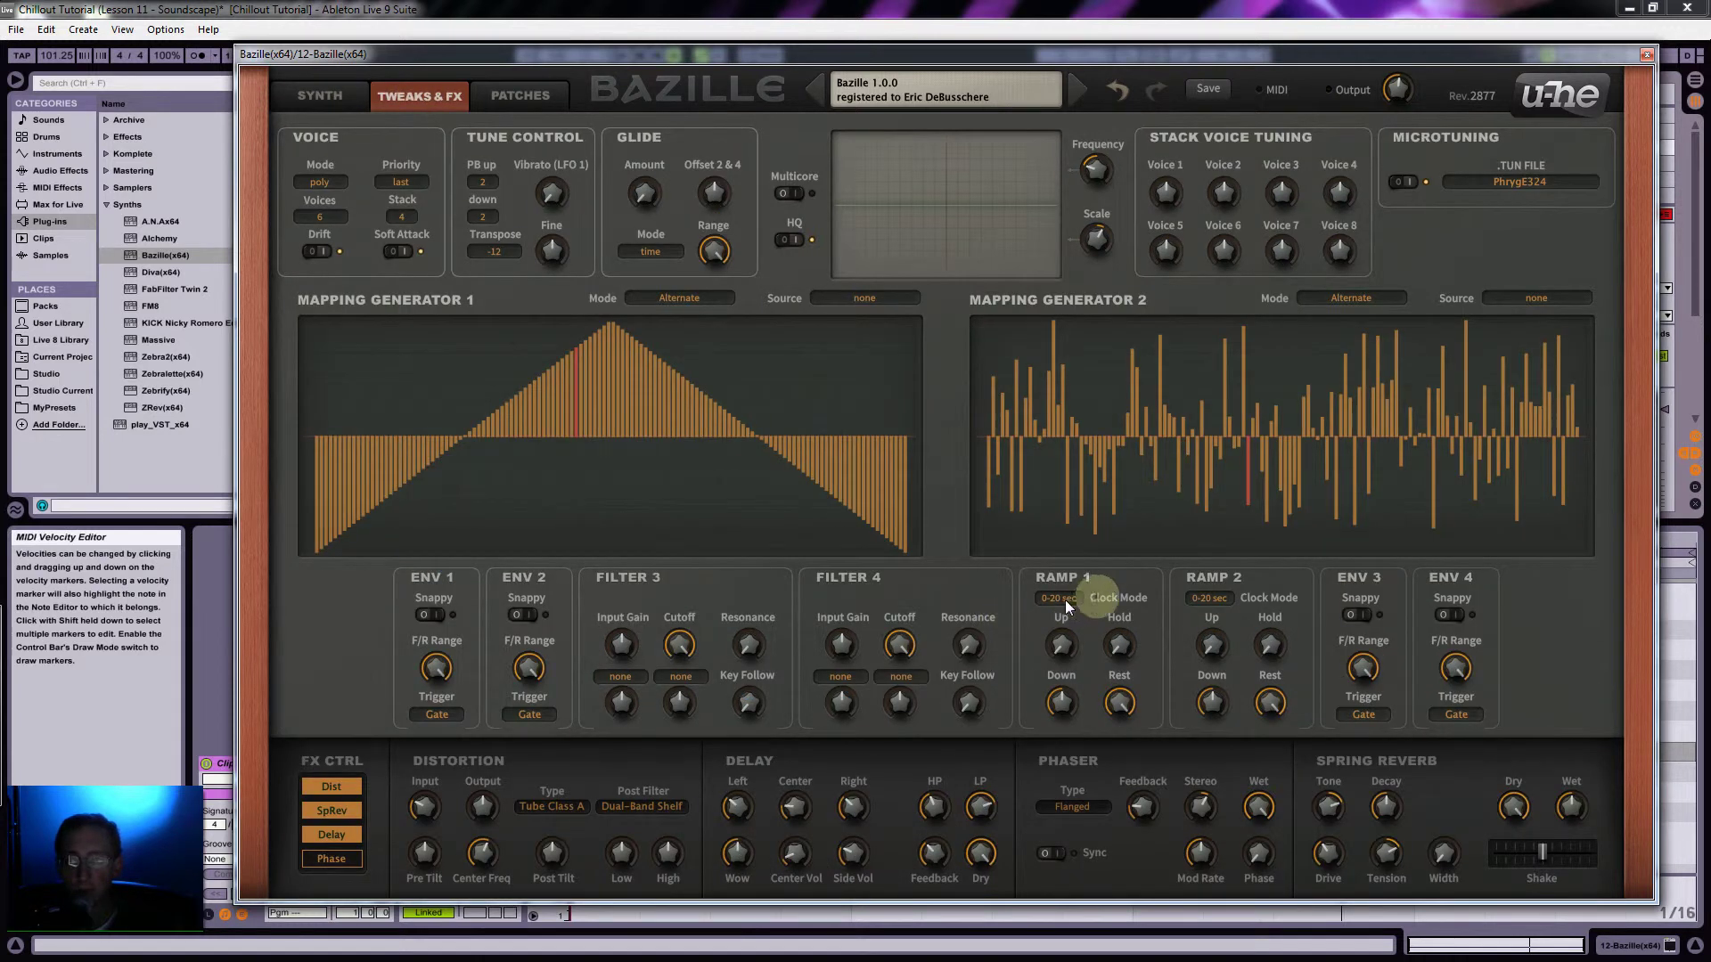
left_click(1064, 601)
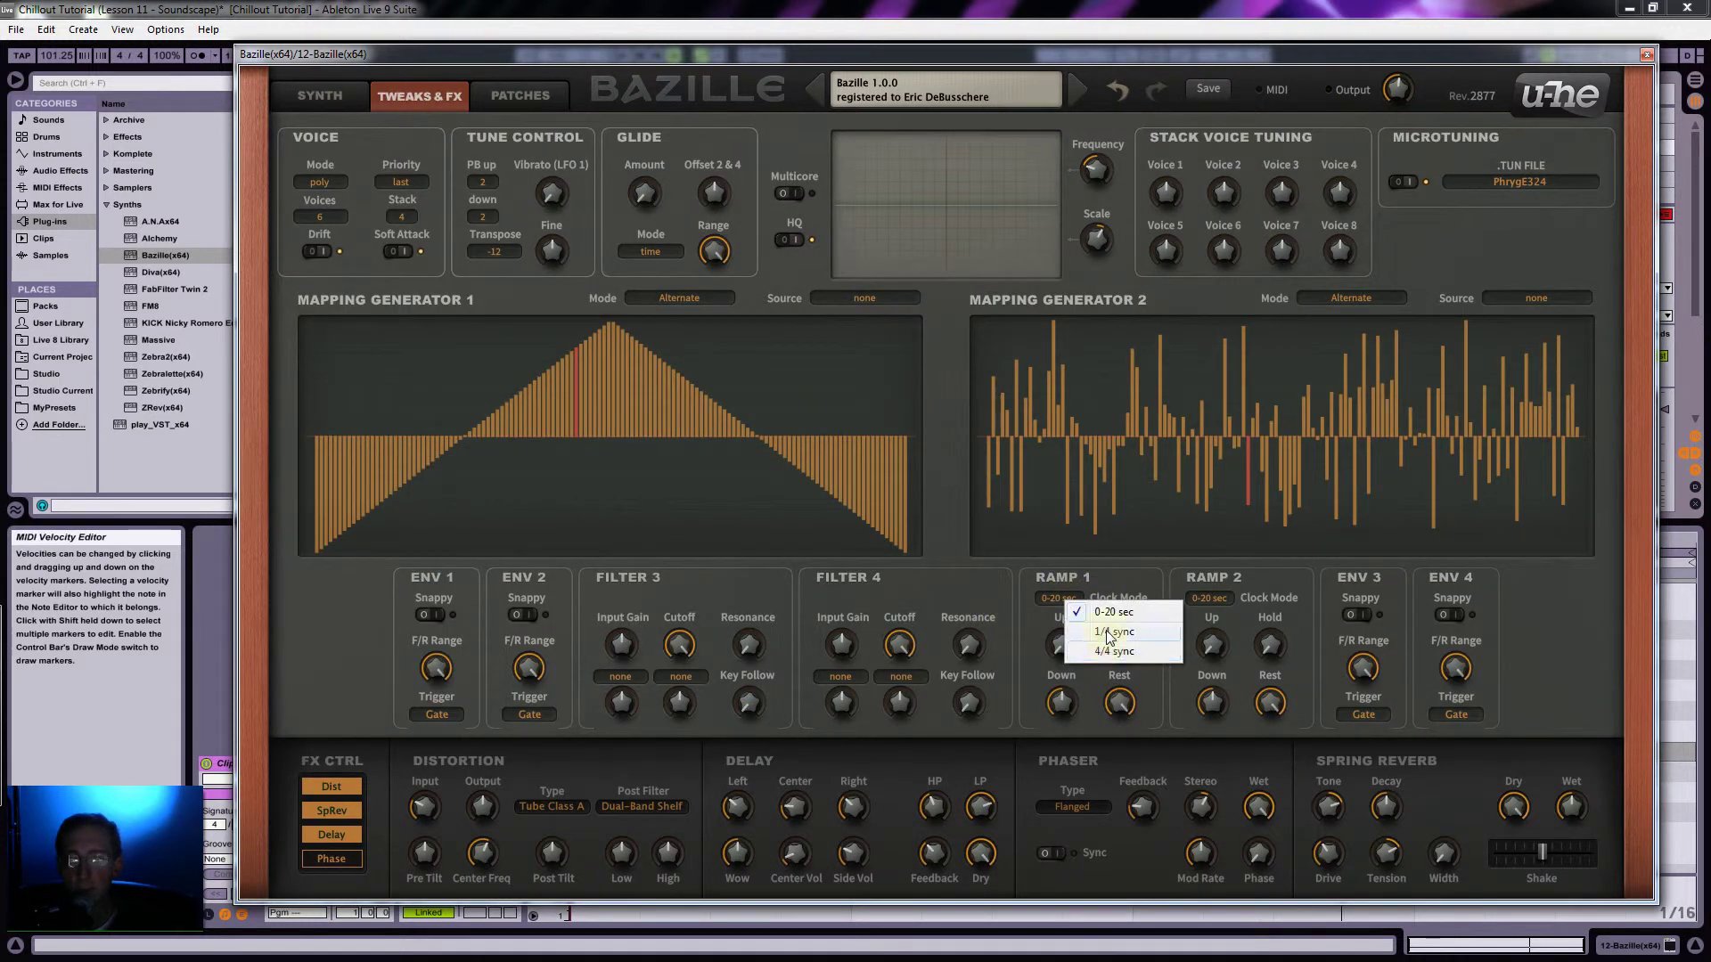
left_click(1145, 664)
left_click_drag(1125, 709, 1125, 706)
left_click(1123, 705)
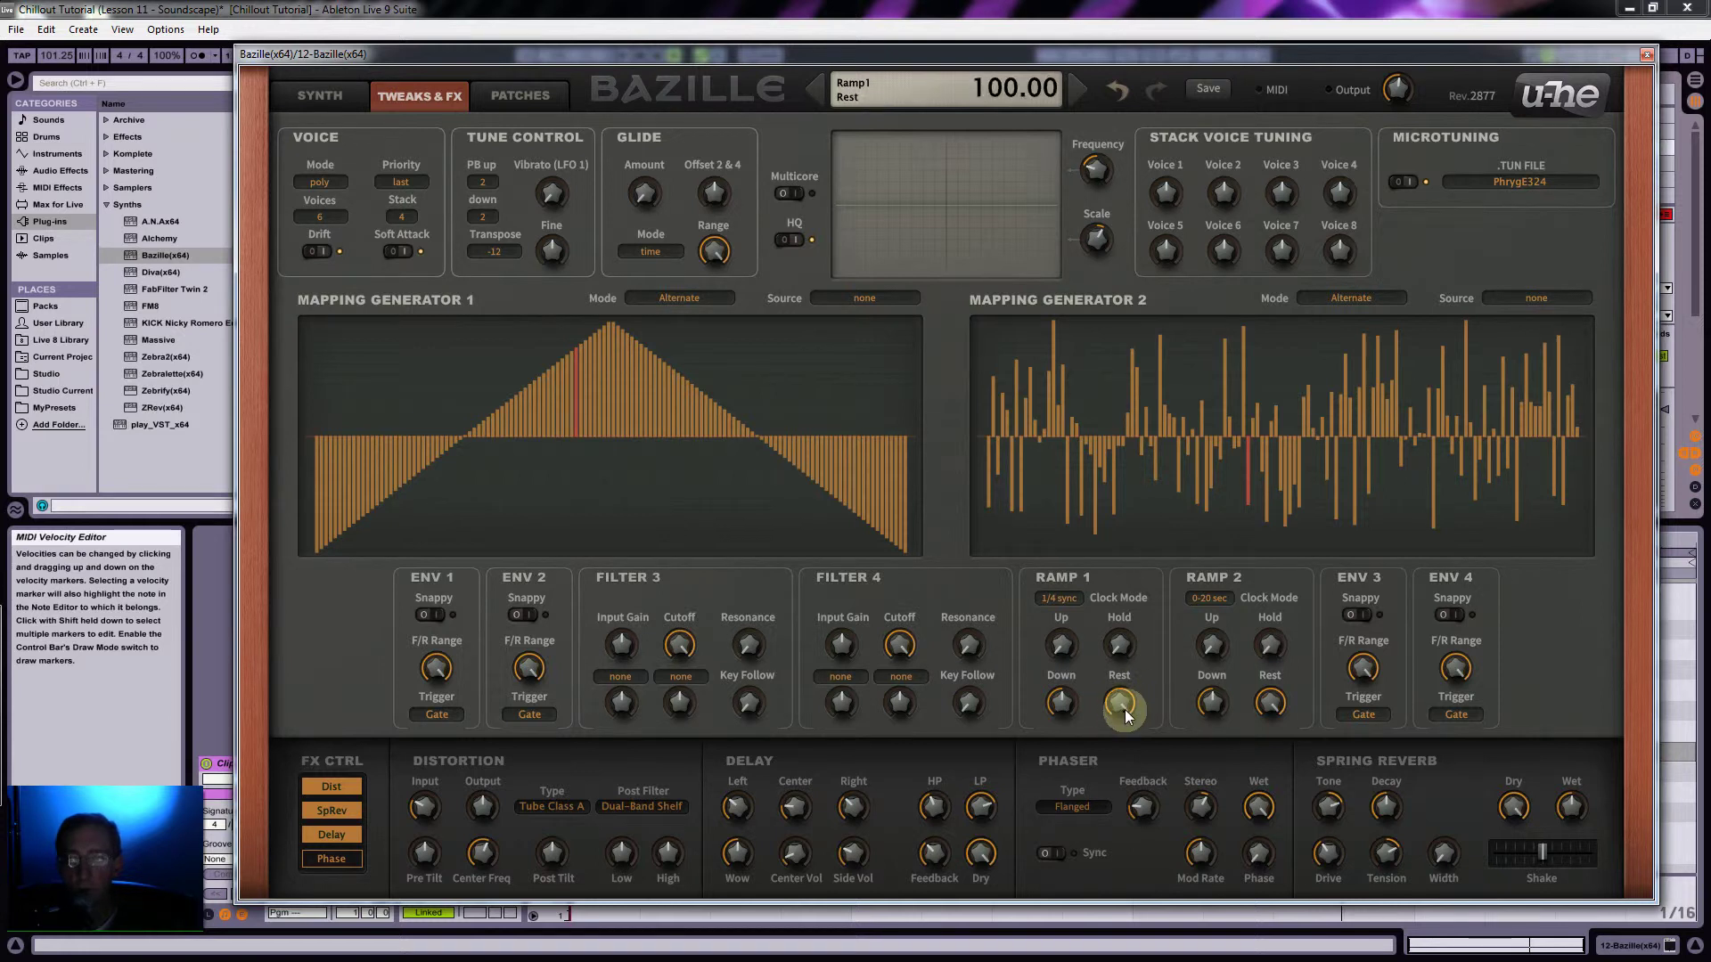
mouse_move(1121, 707)
left_mouse_down()
mouse_move(1130, 858)
mouse_move(1132, 722)
left_mouse_up()
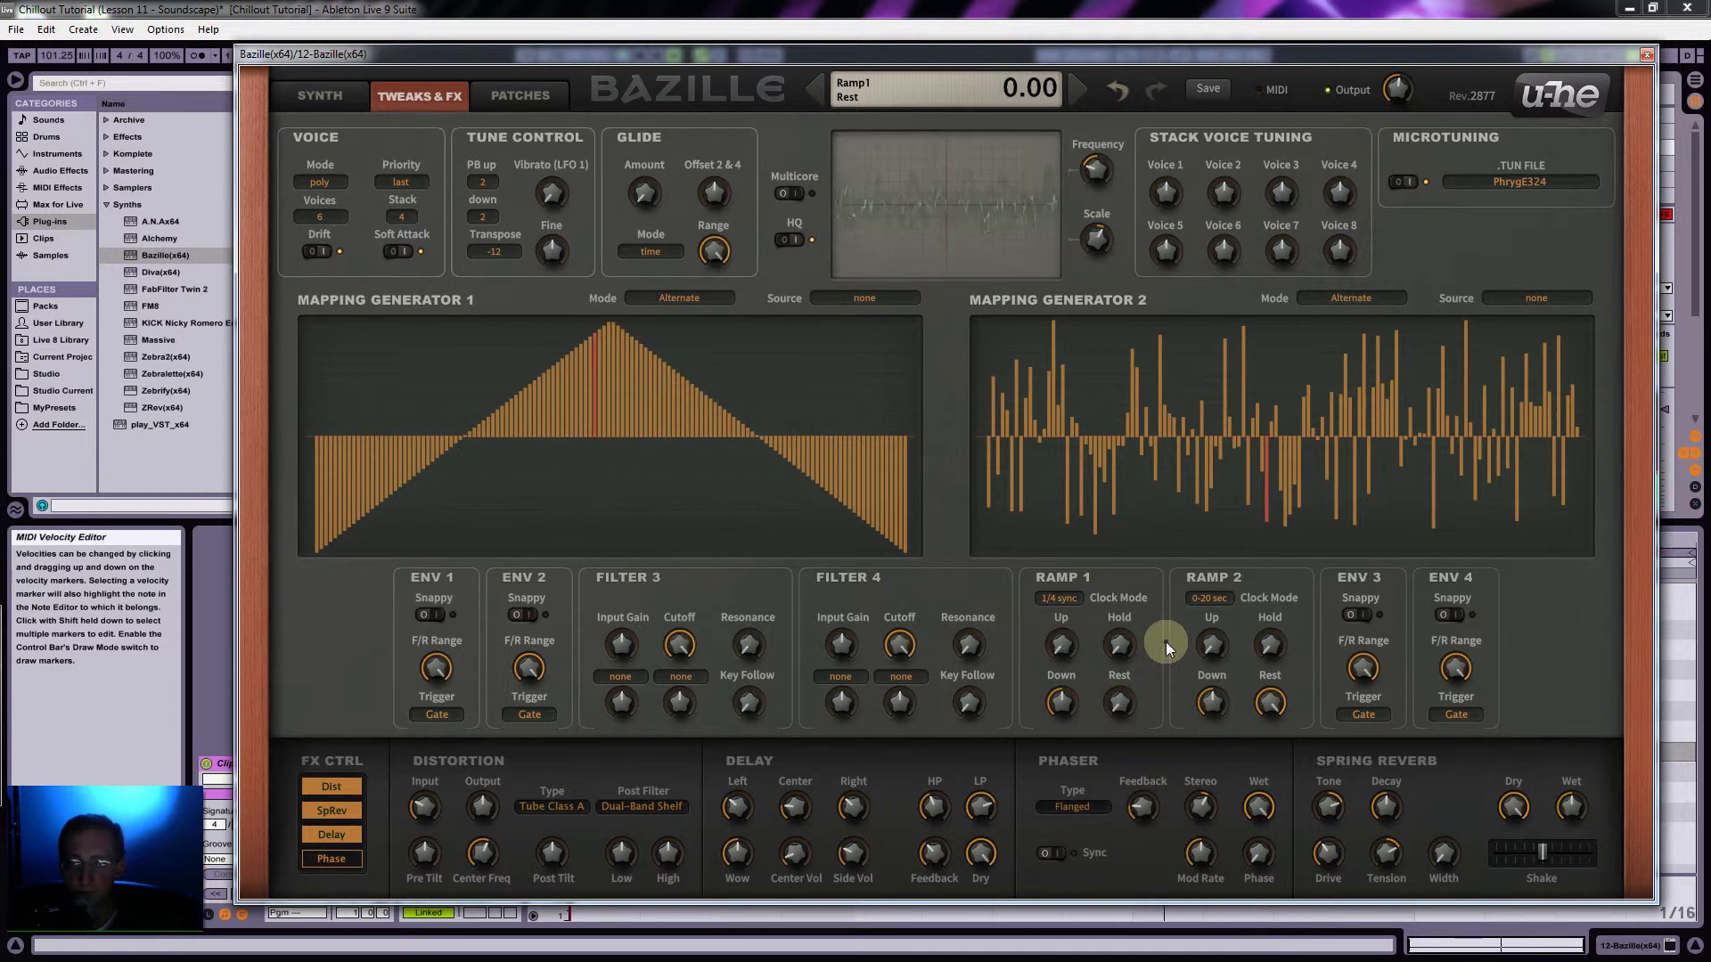
Step: Set Ramp 1's hold time to 25.00 and shorten its down time
left_click(1121, 645)
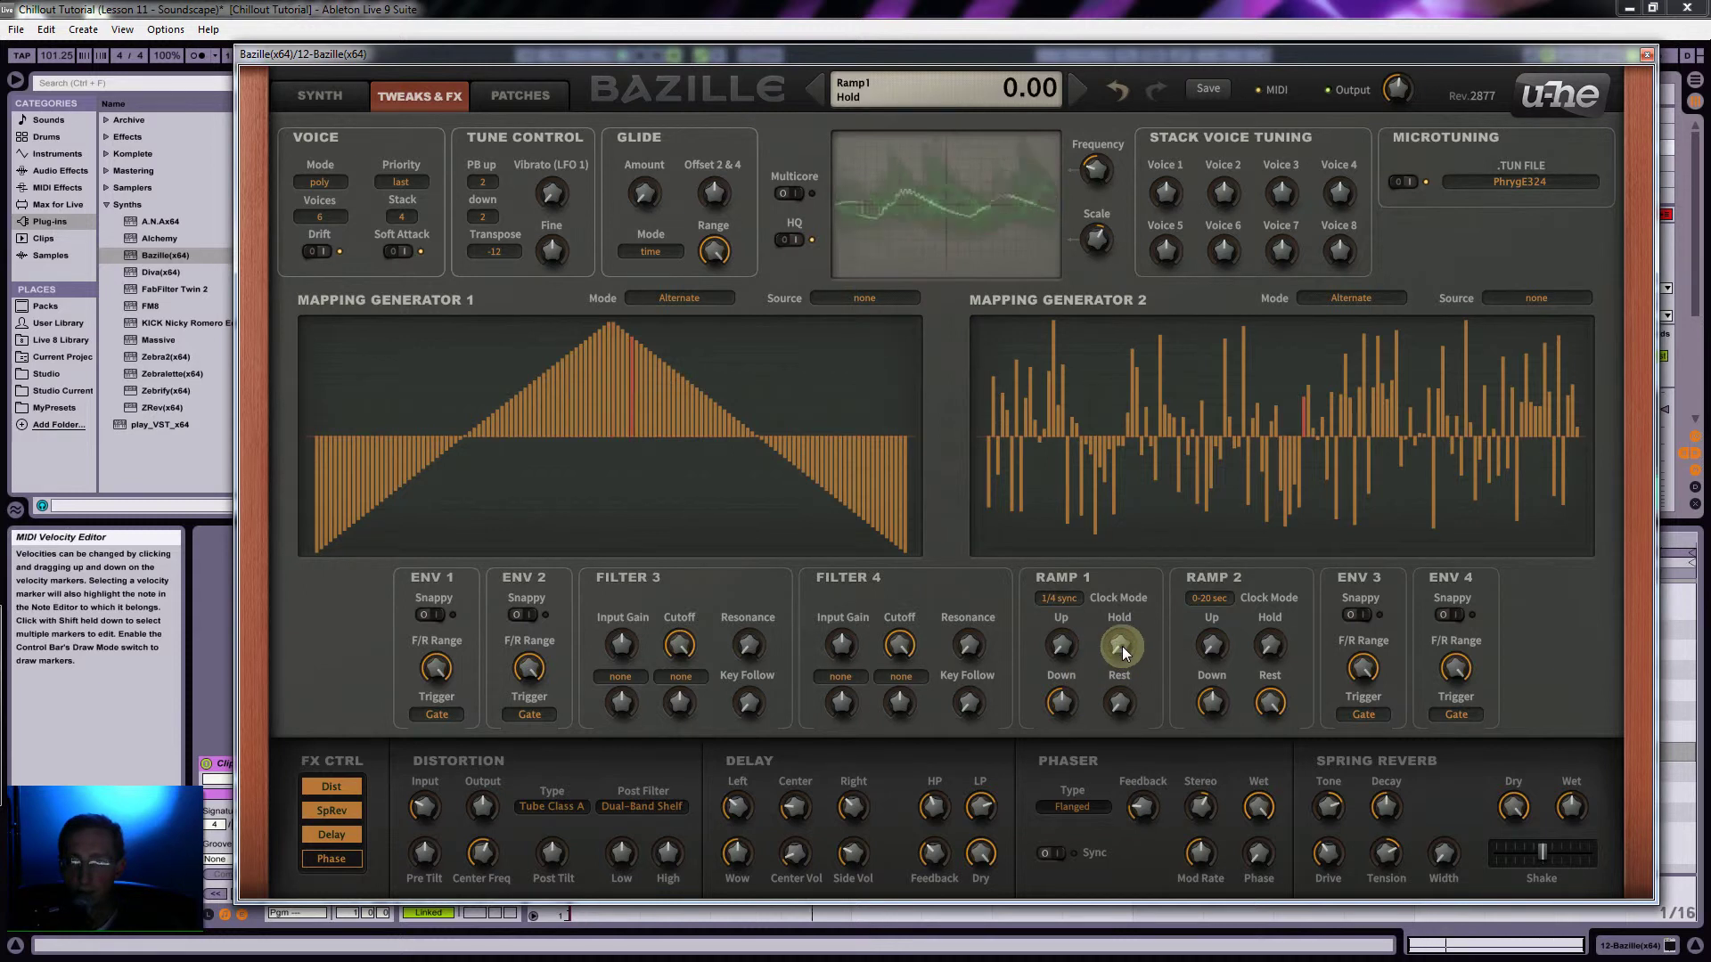
left_click_drag(1126, 628, 1131, 588)
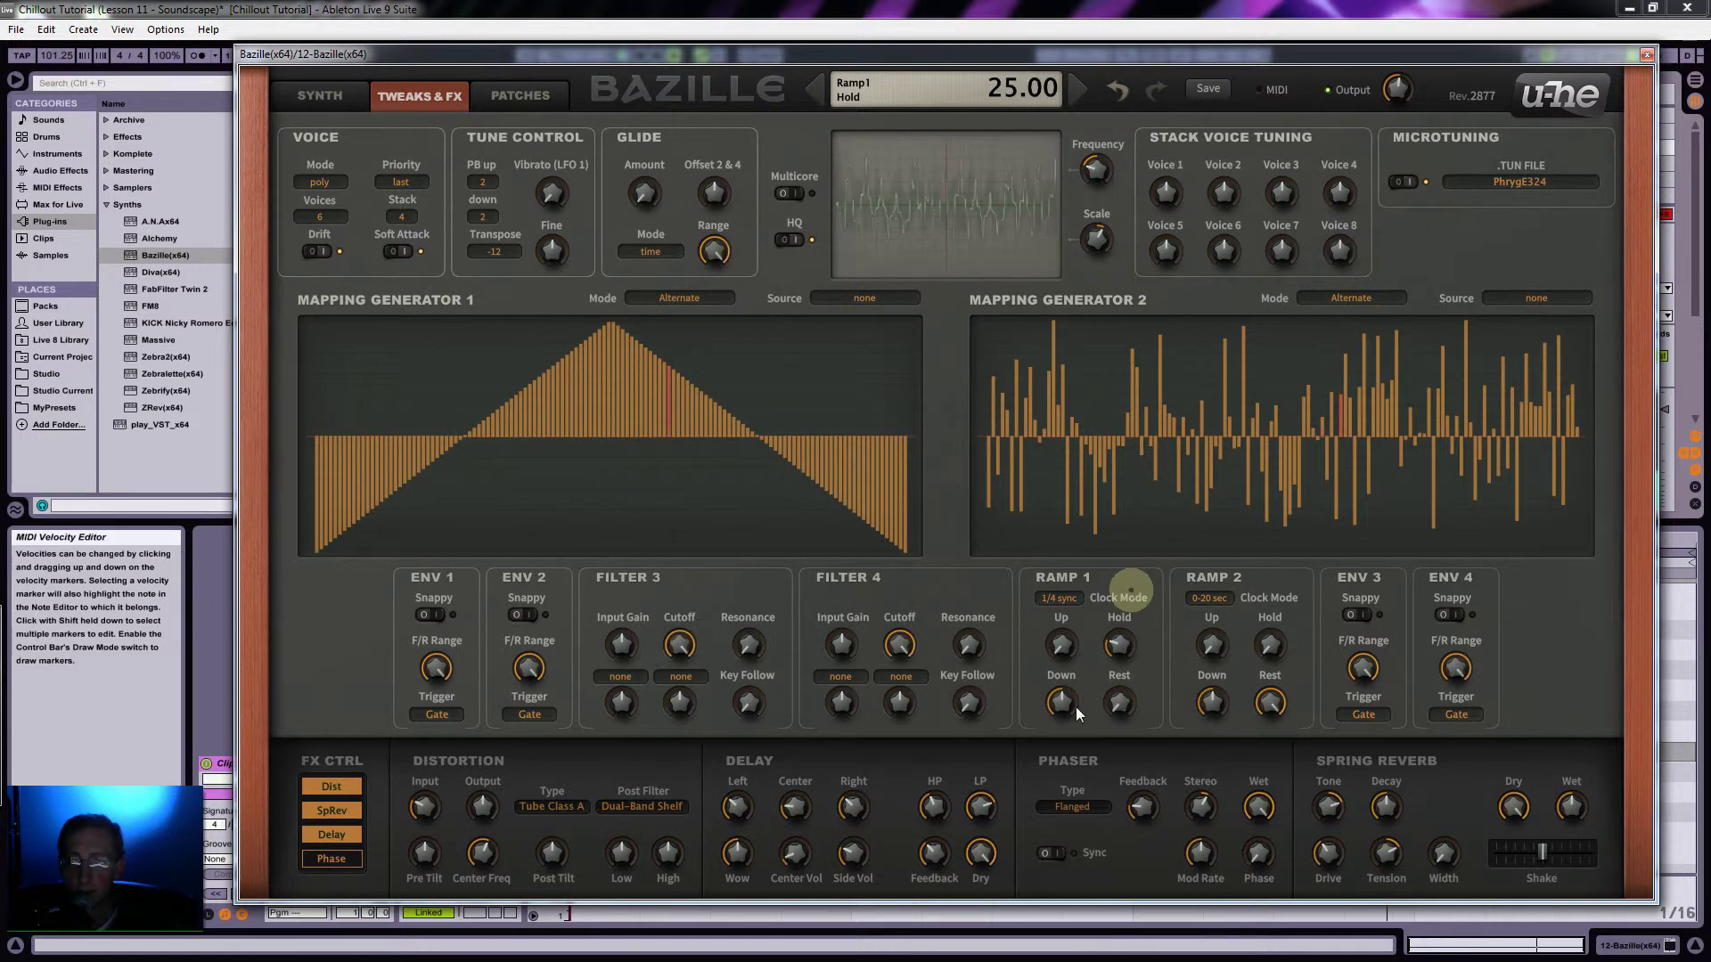
left_click_drag(1061, 706, 1046, 757)
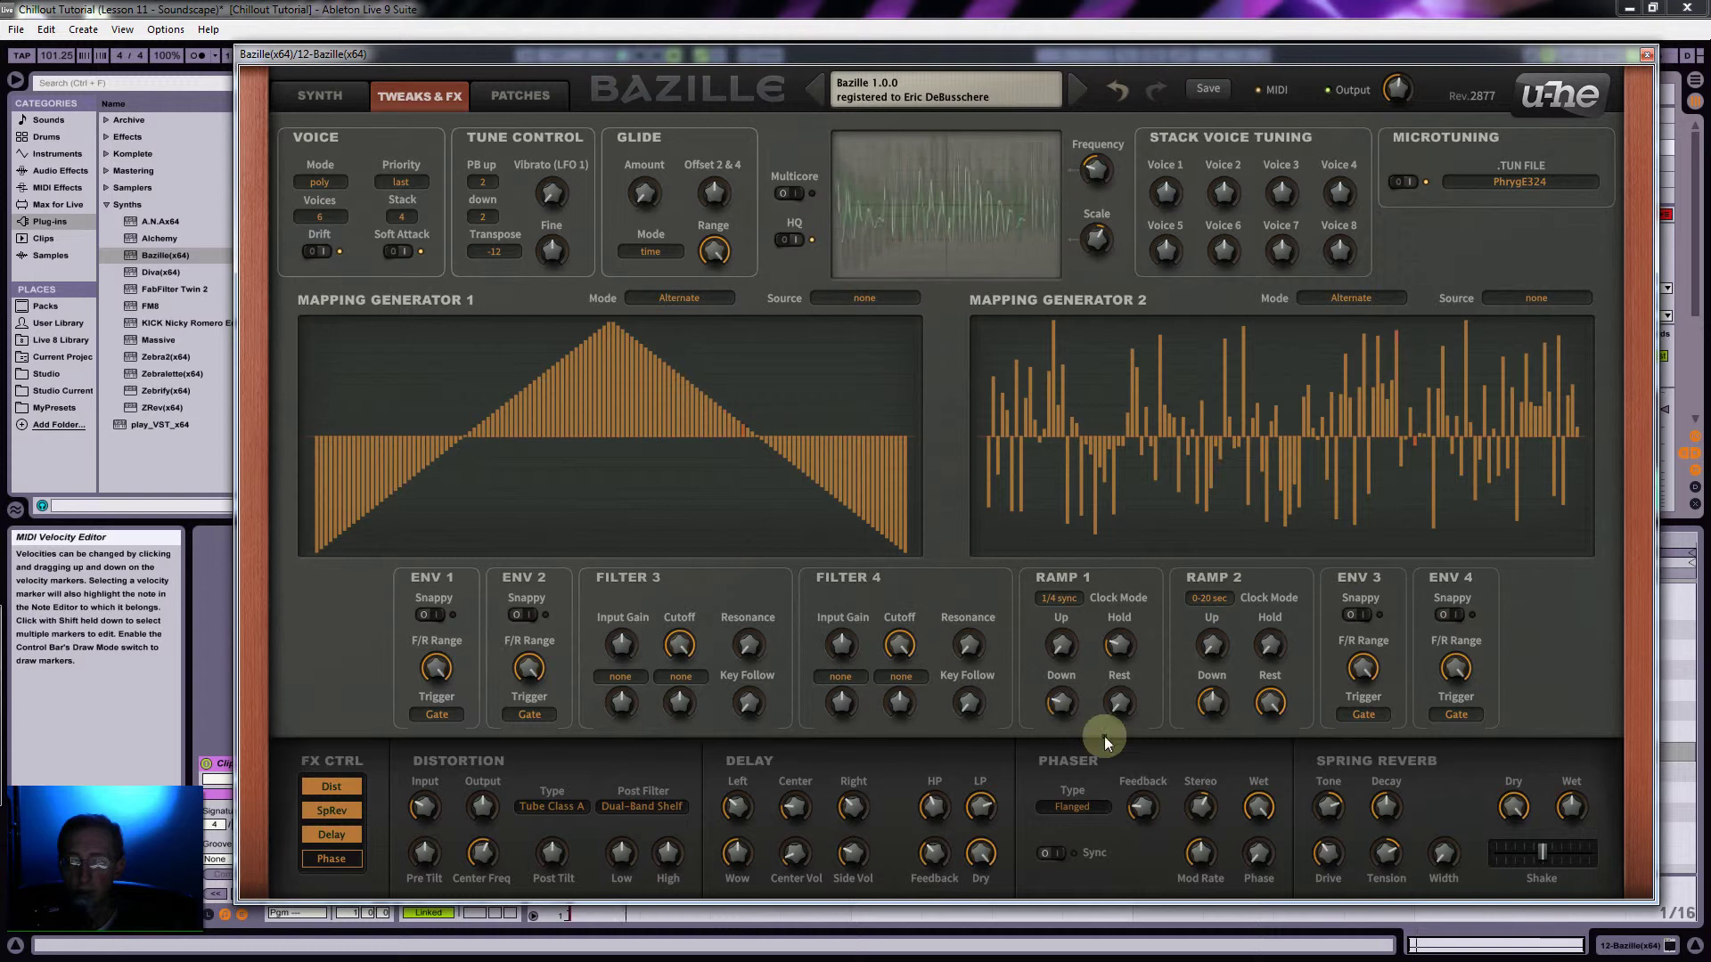
Step: Adjust filter 2's cutoff and Ramp 1 modulation depth, and set its resonance to 5.00
left_click(308, 90)
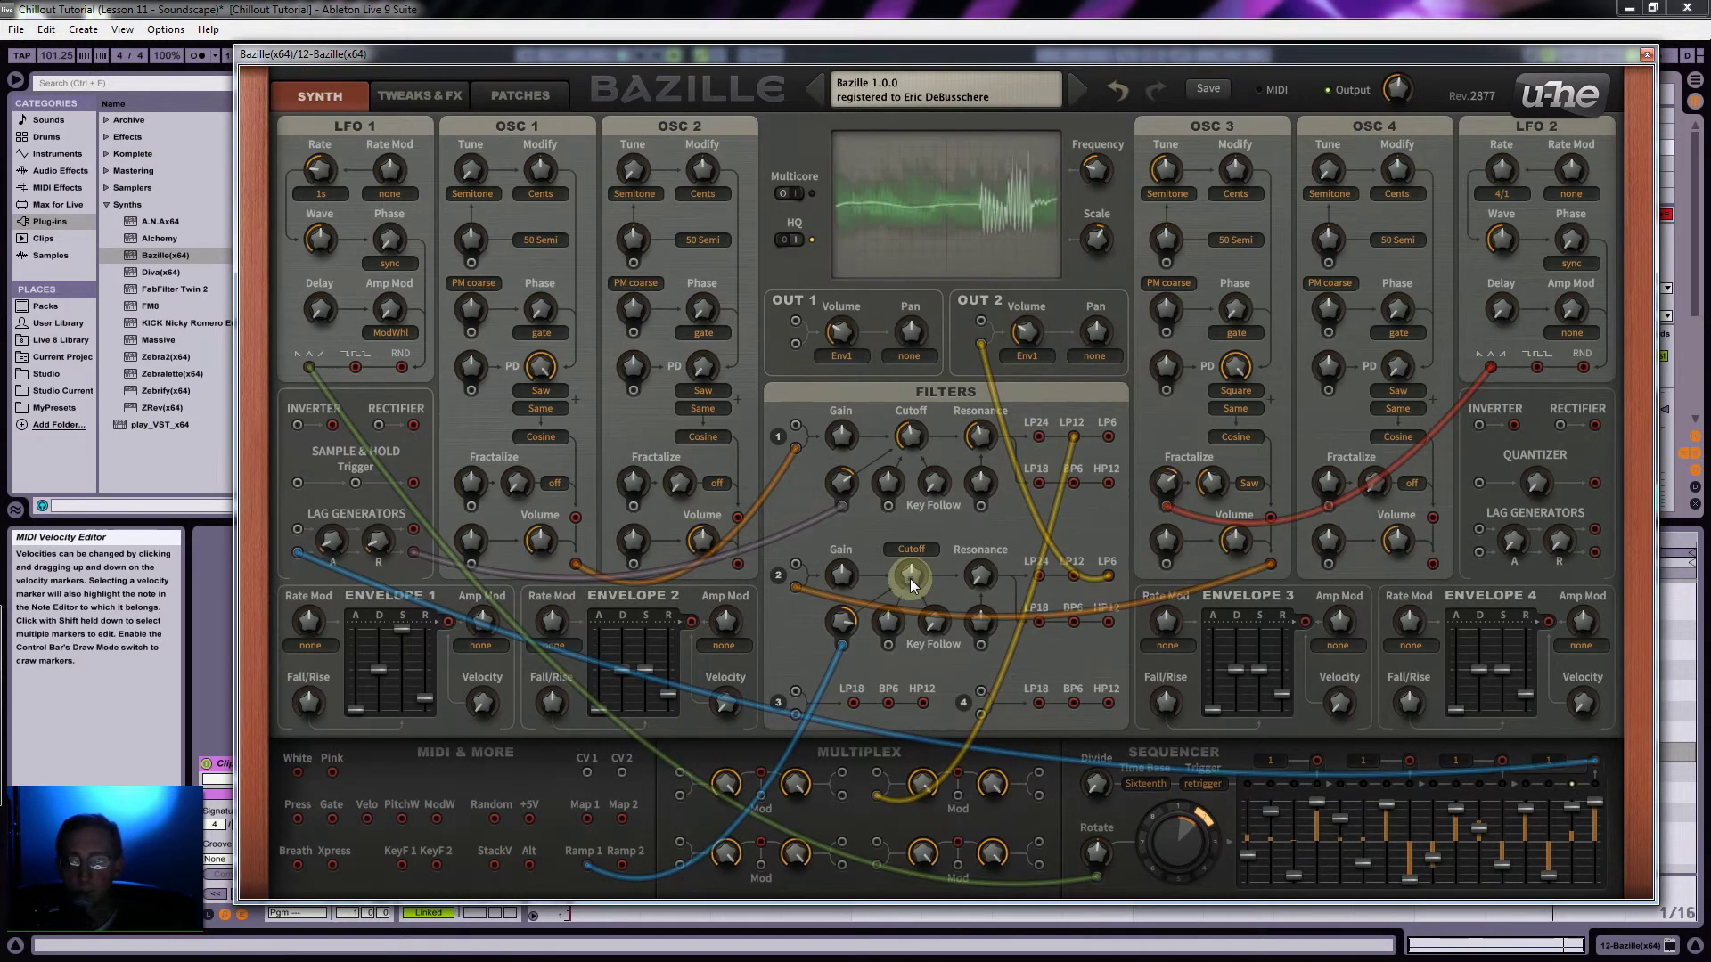
left_click(882, 590)
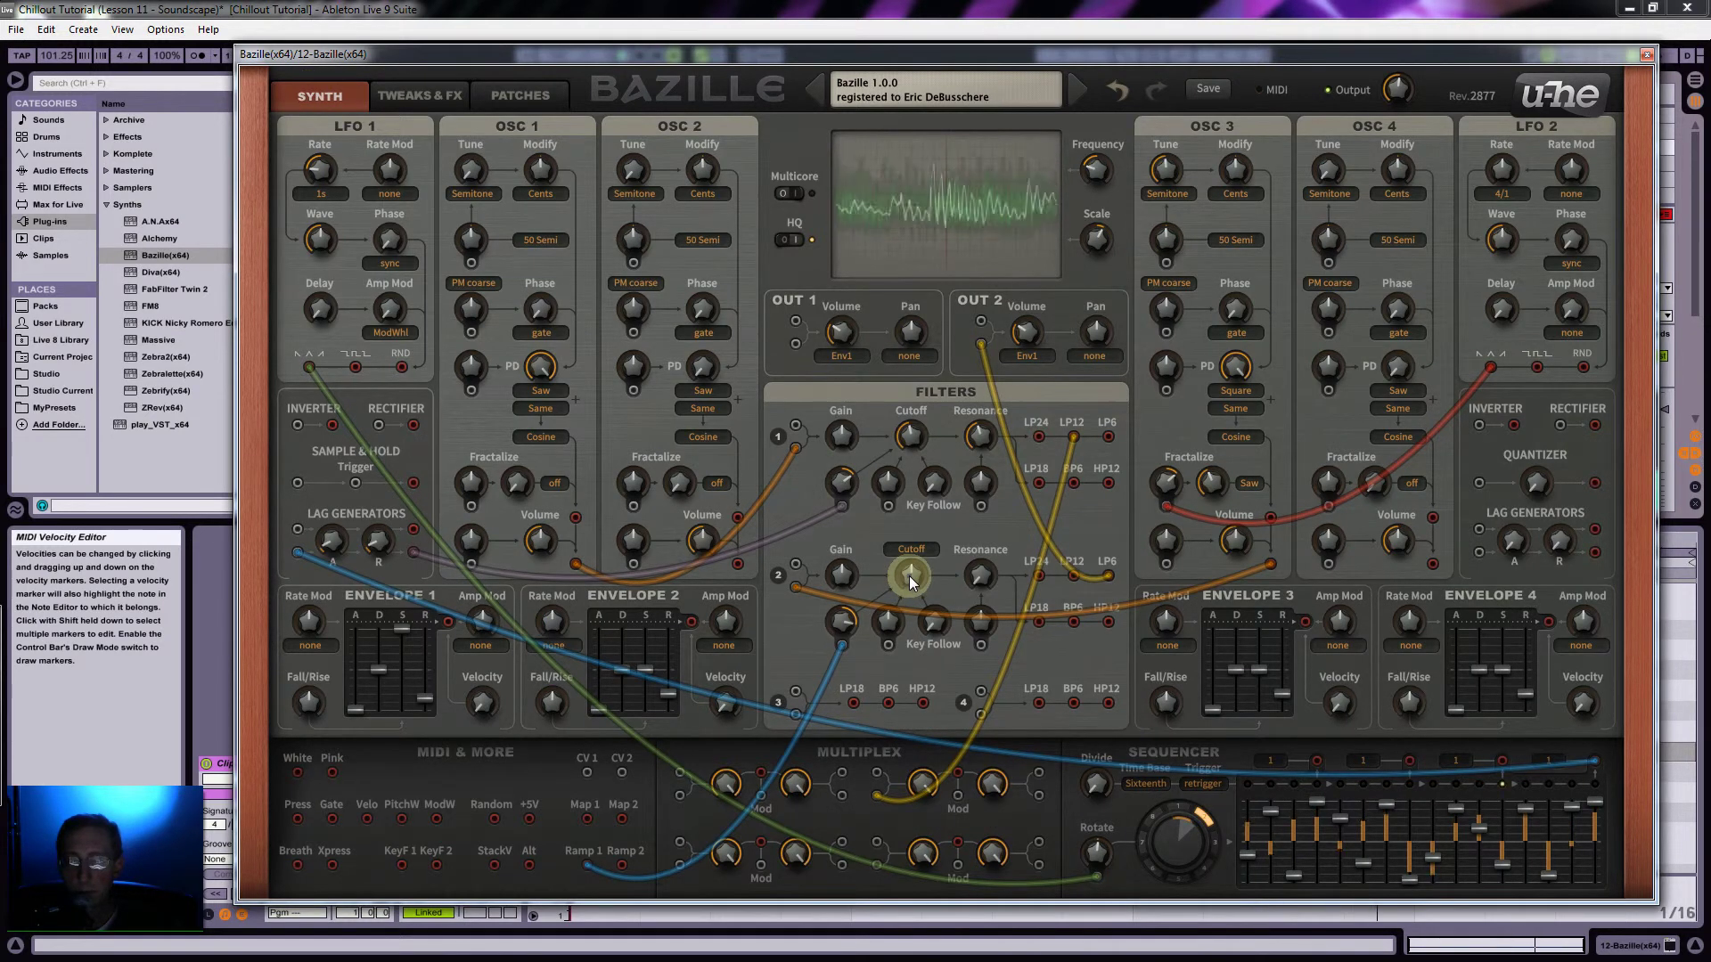
left_click(843, 623)
left_click(982, 576)
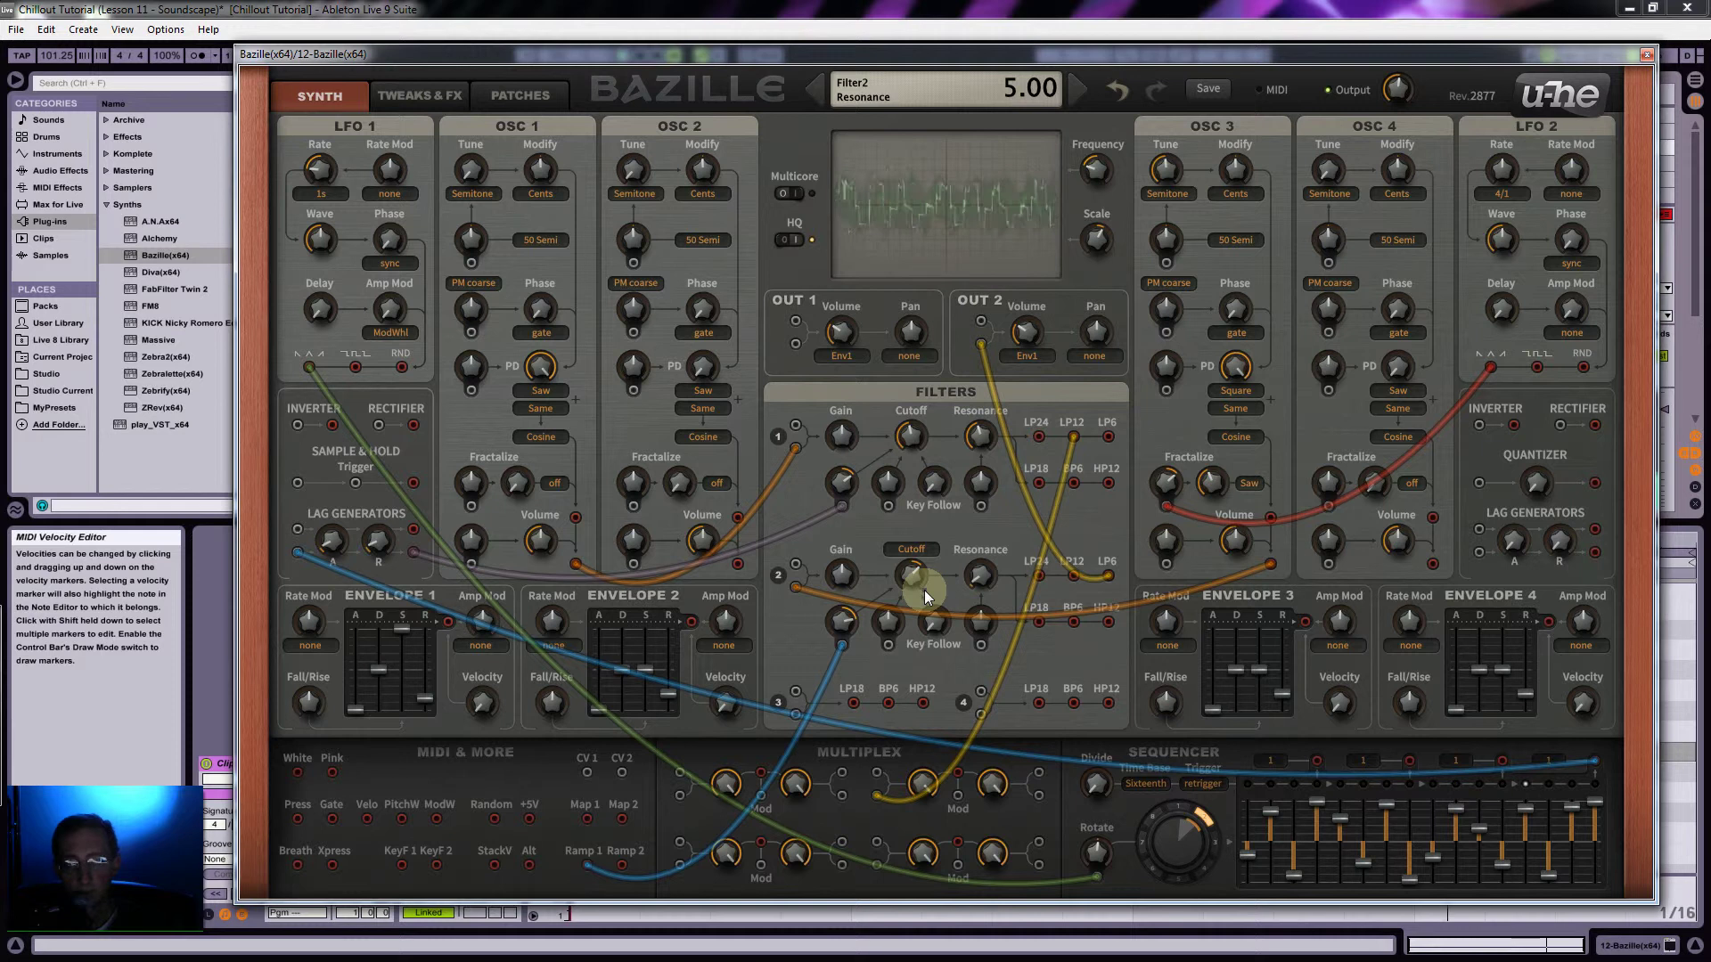
Step: Move filter 1's LP12 cable from the multiplex to Out 1, and lower the volumes of oscillator 3 and oscillator 1, the latter to 56.50
left_click(1094, 876)
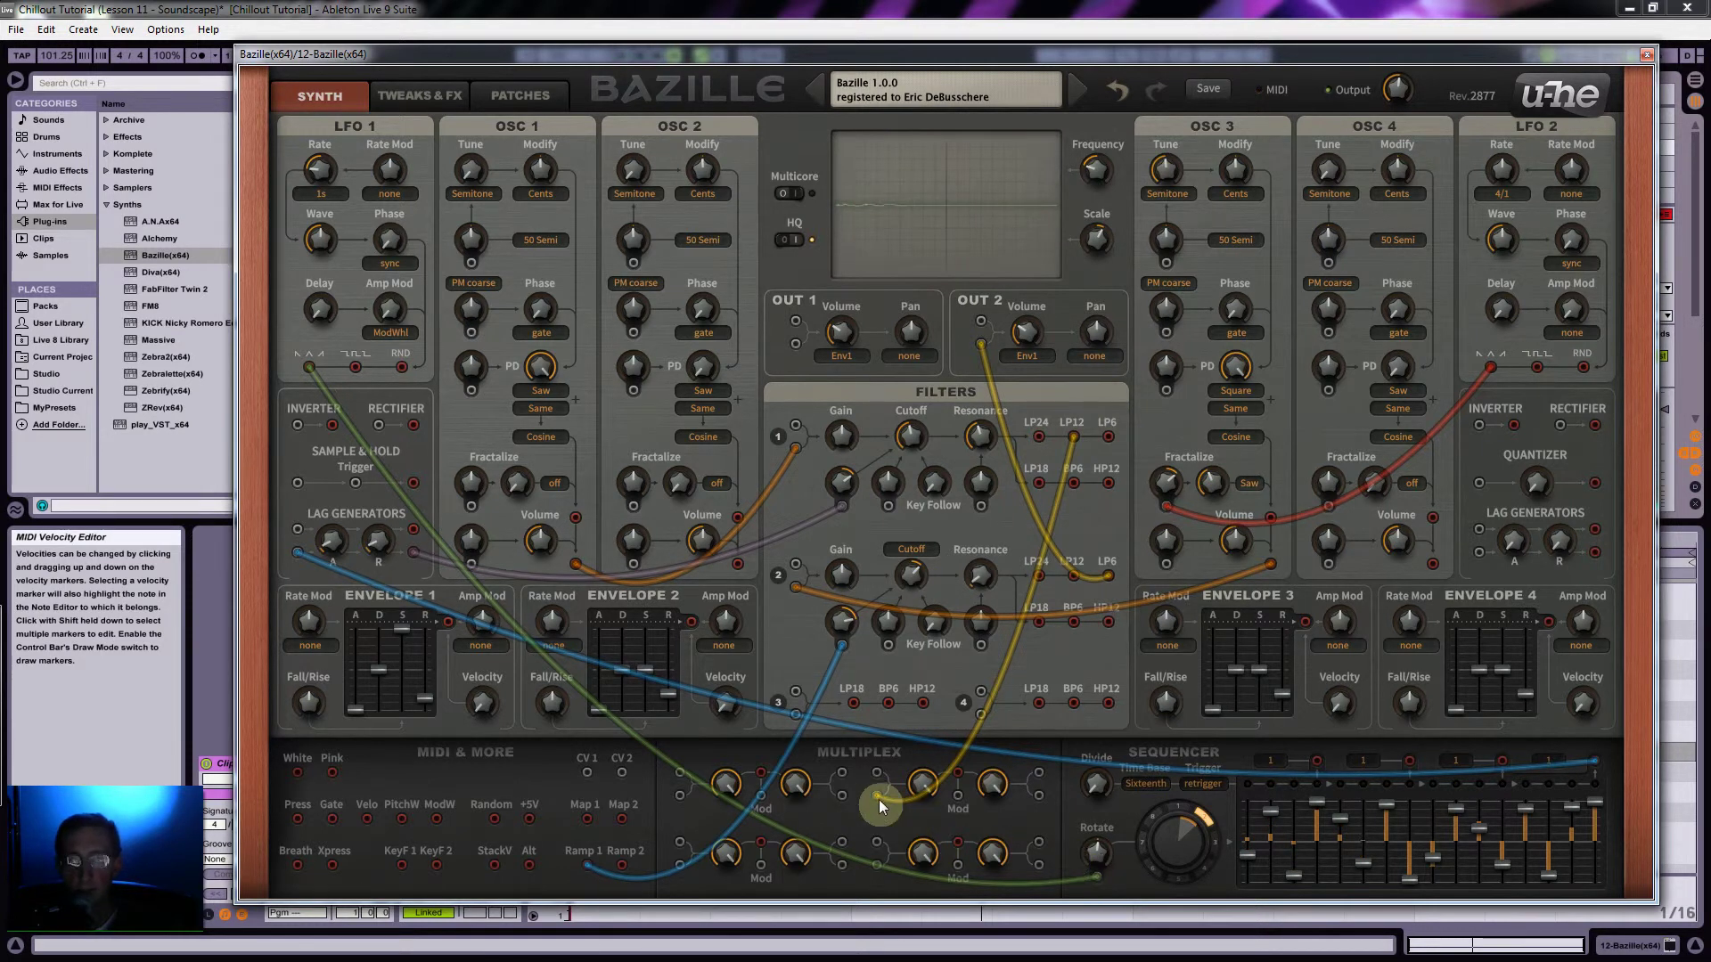
left_click_drag(877, 795, 795, 346)
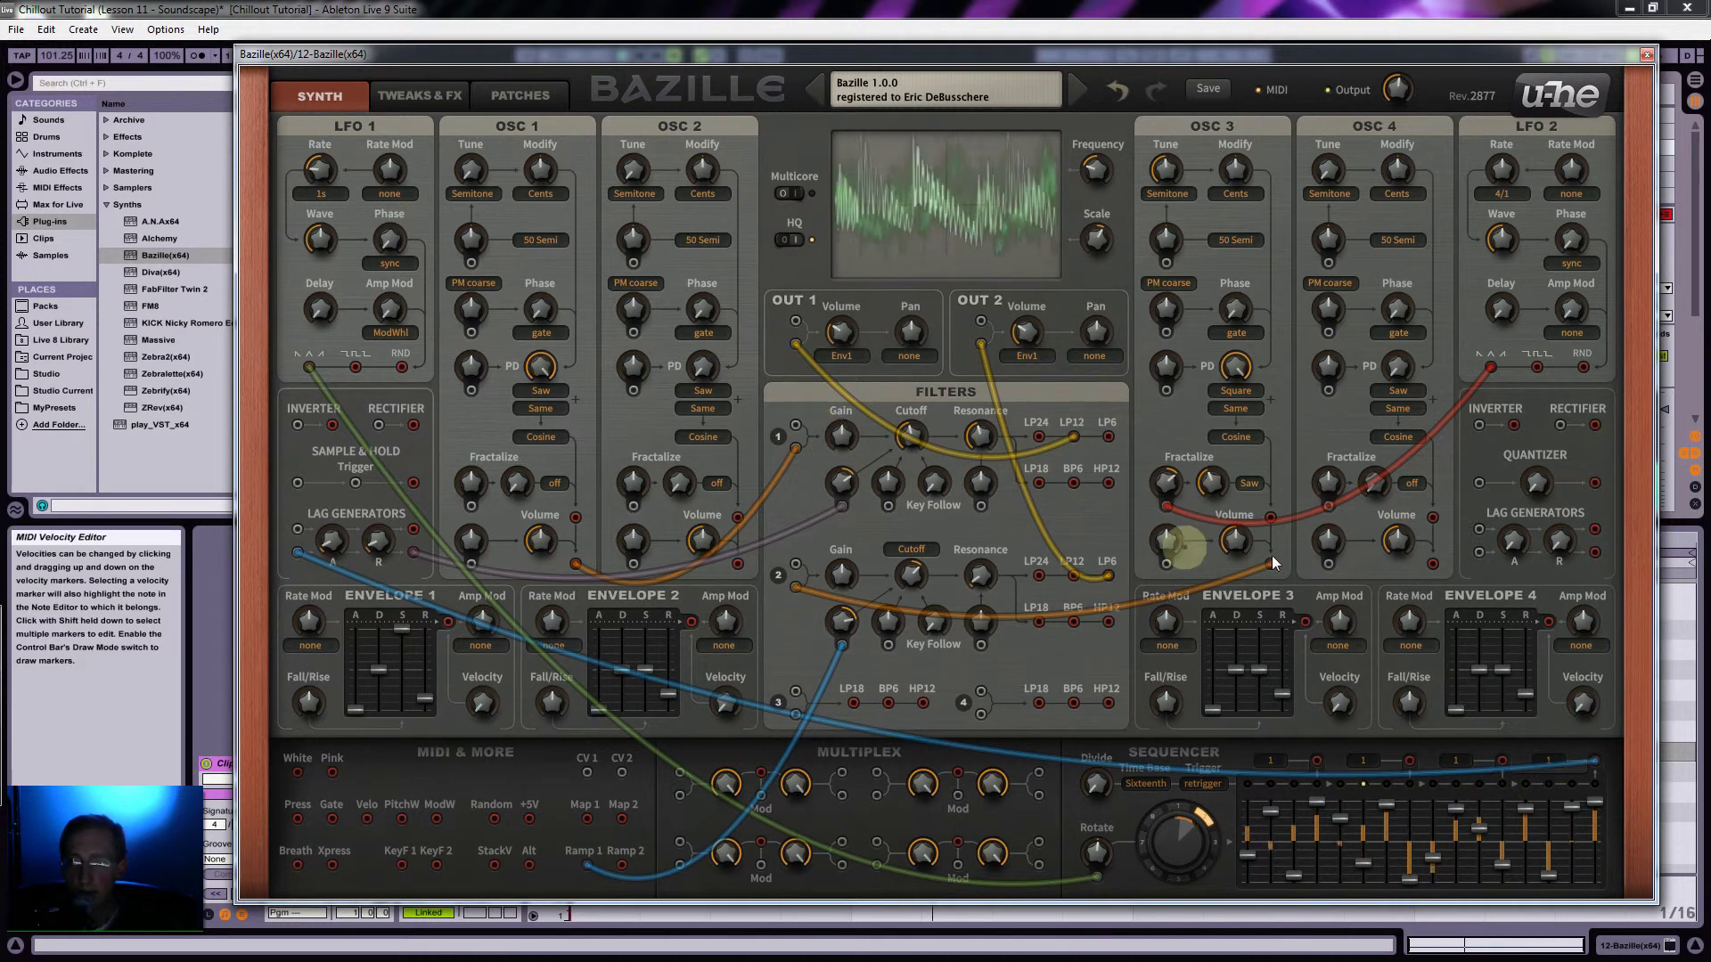
left_click_drag(1226, 564, 1219, 597)
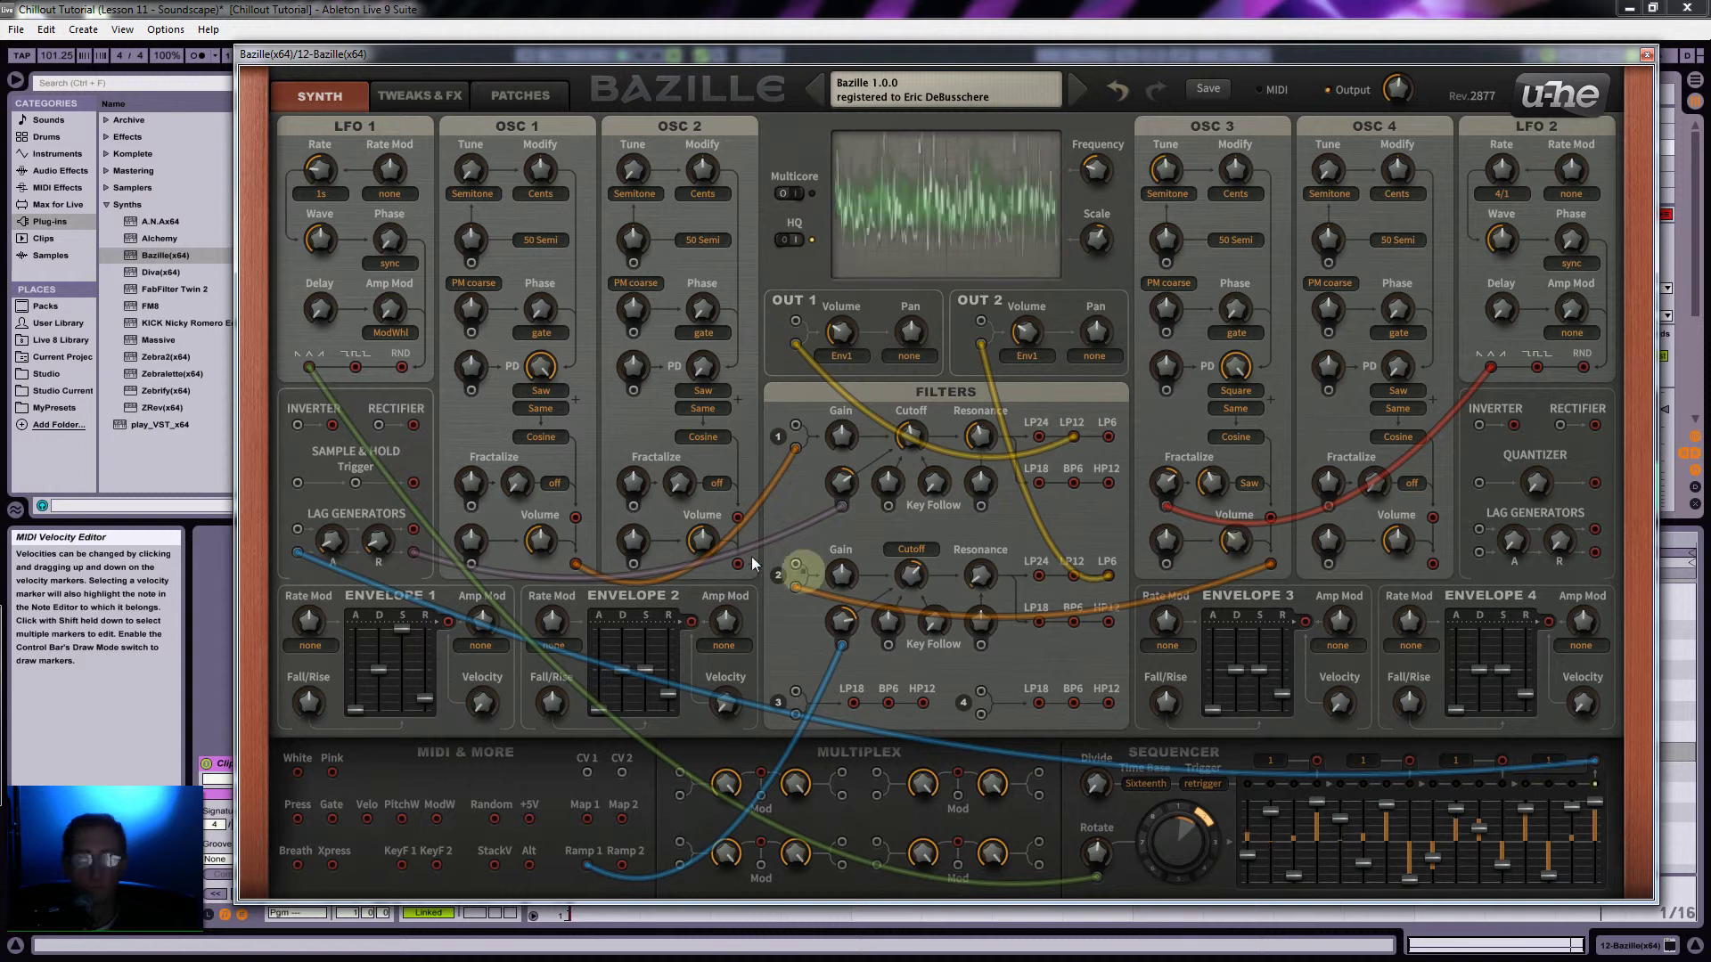
left_click_drag(531, 524, 573, 527)
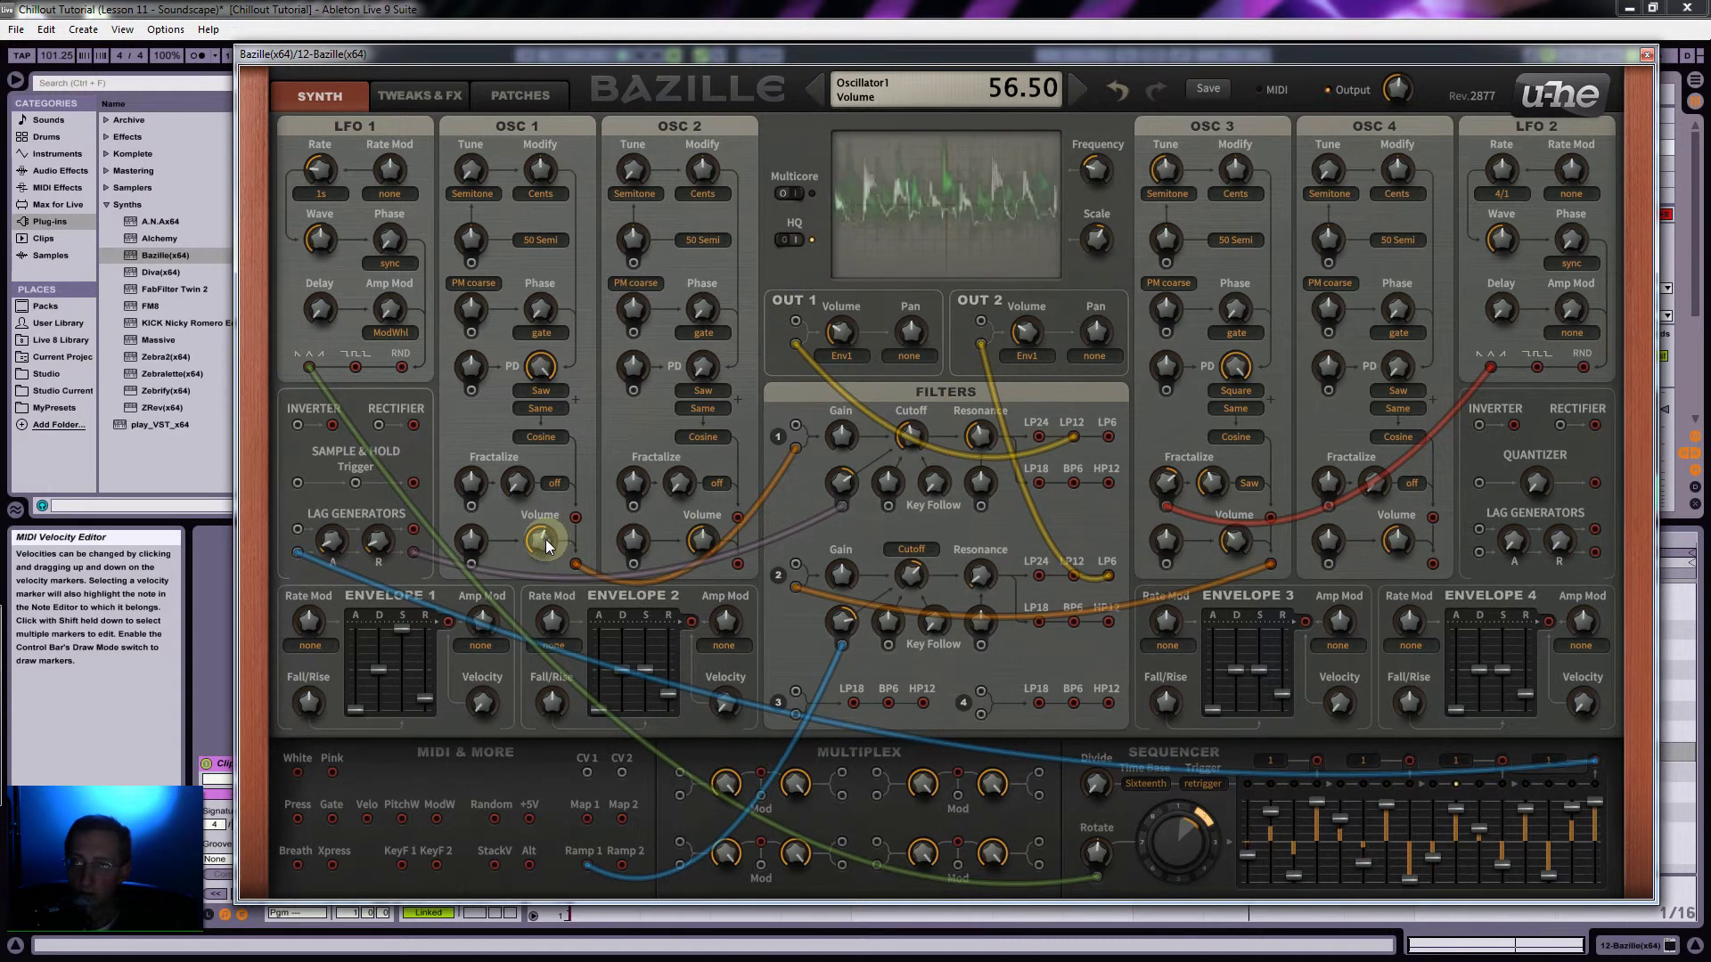
Step: Resize the synth interface to 80% (976 x 576) and move its window clear of the track's mixer strip
left_click(1620, 100)
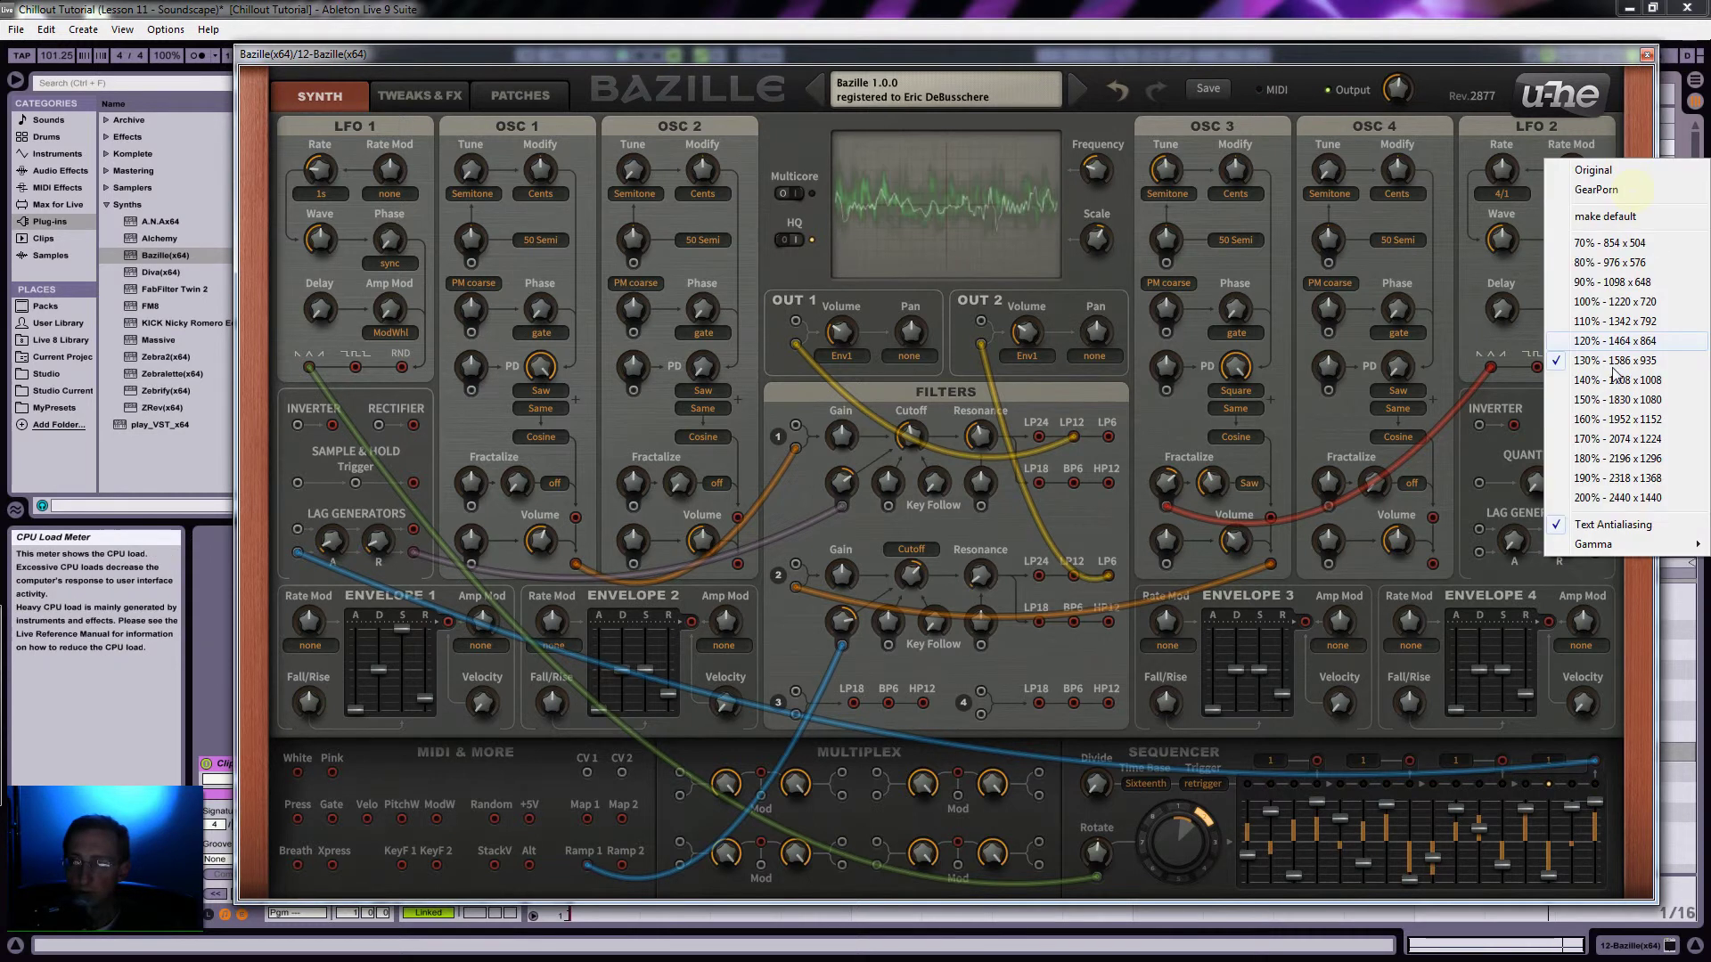
left_click(1599, 263)
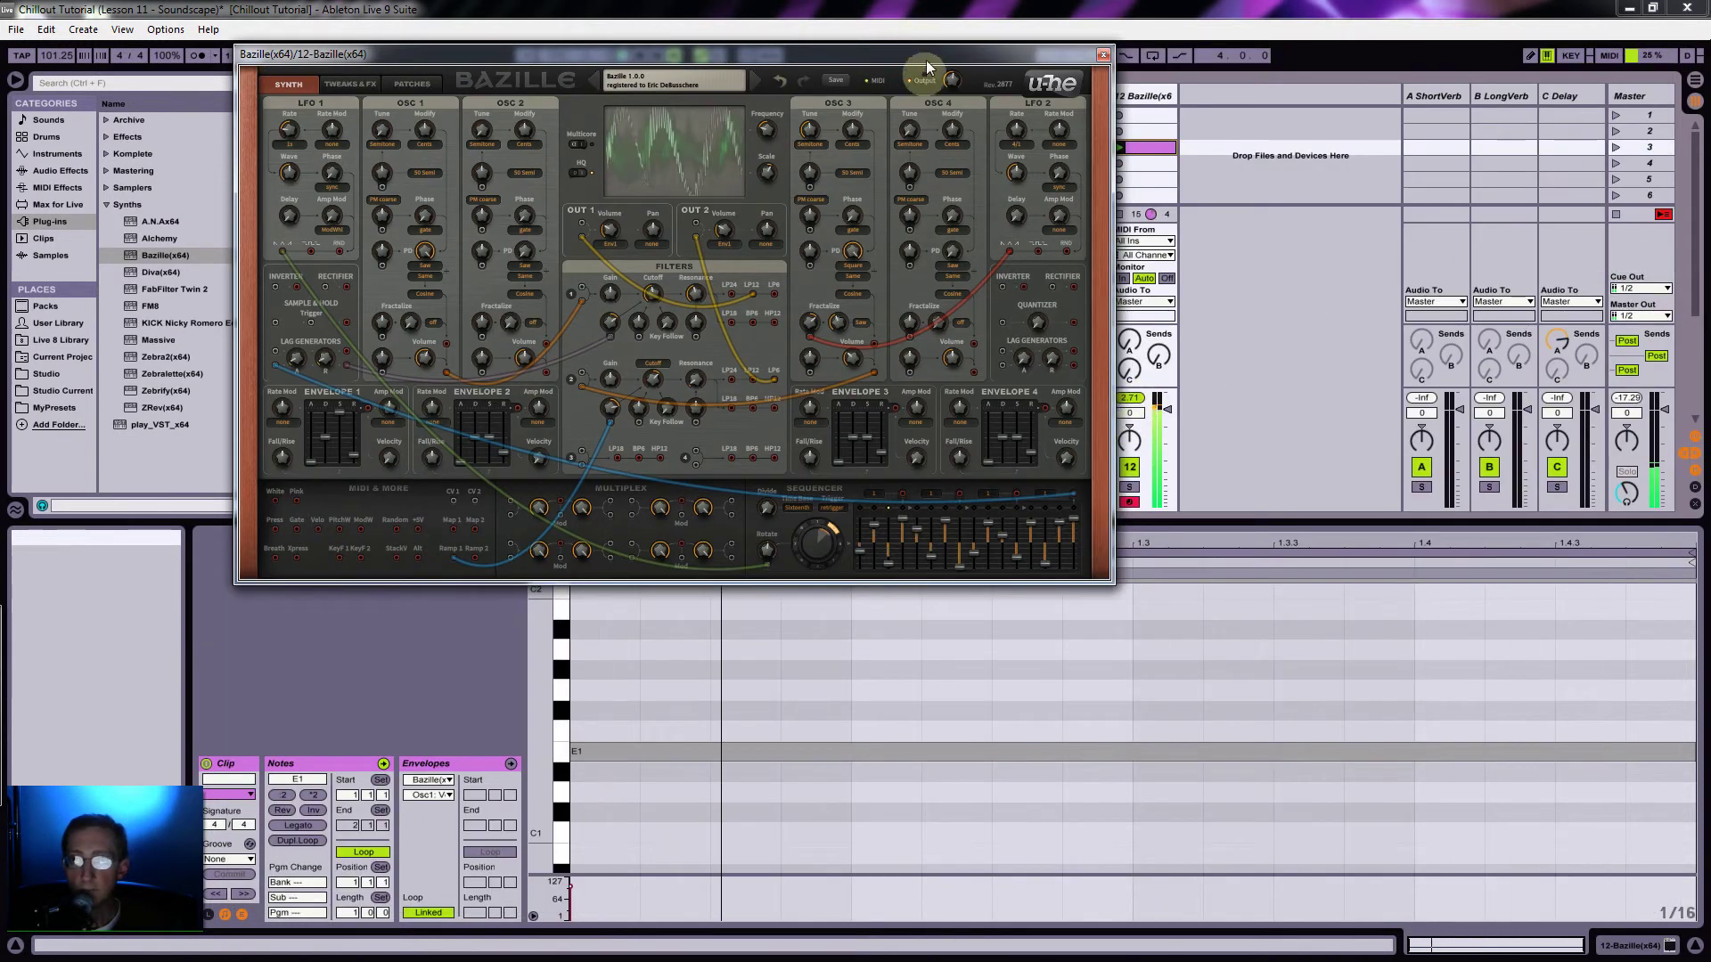
left_click_drag(927, 58, 719, 189)
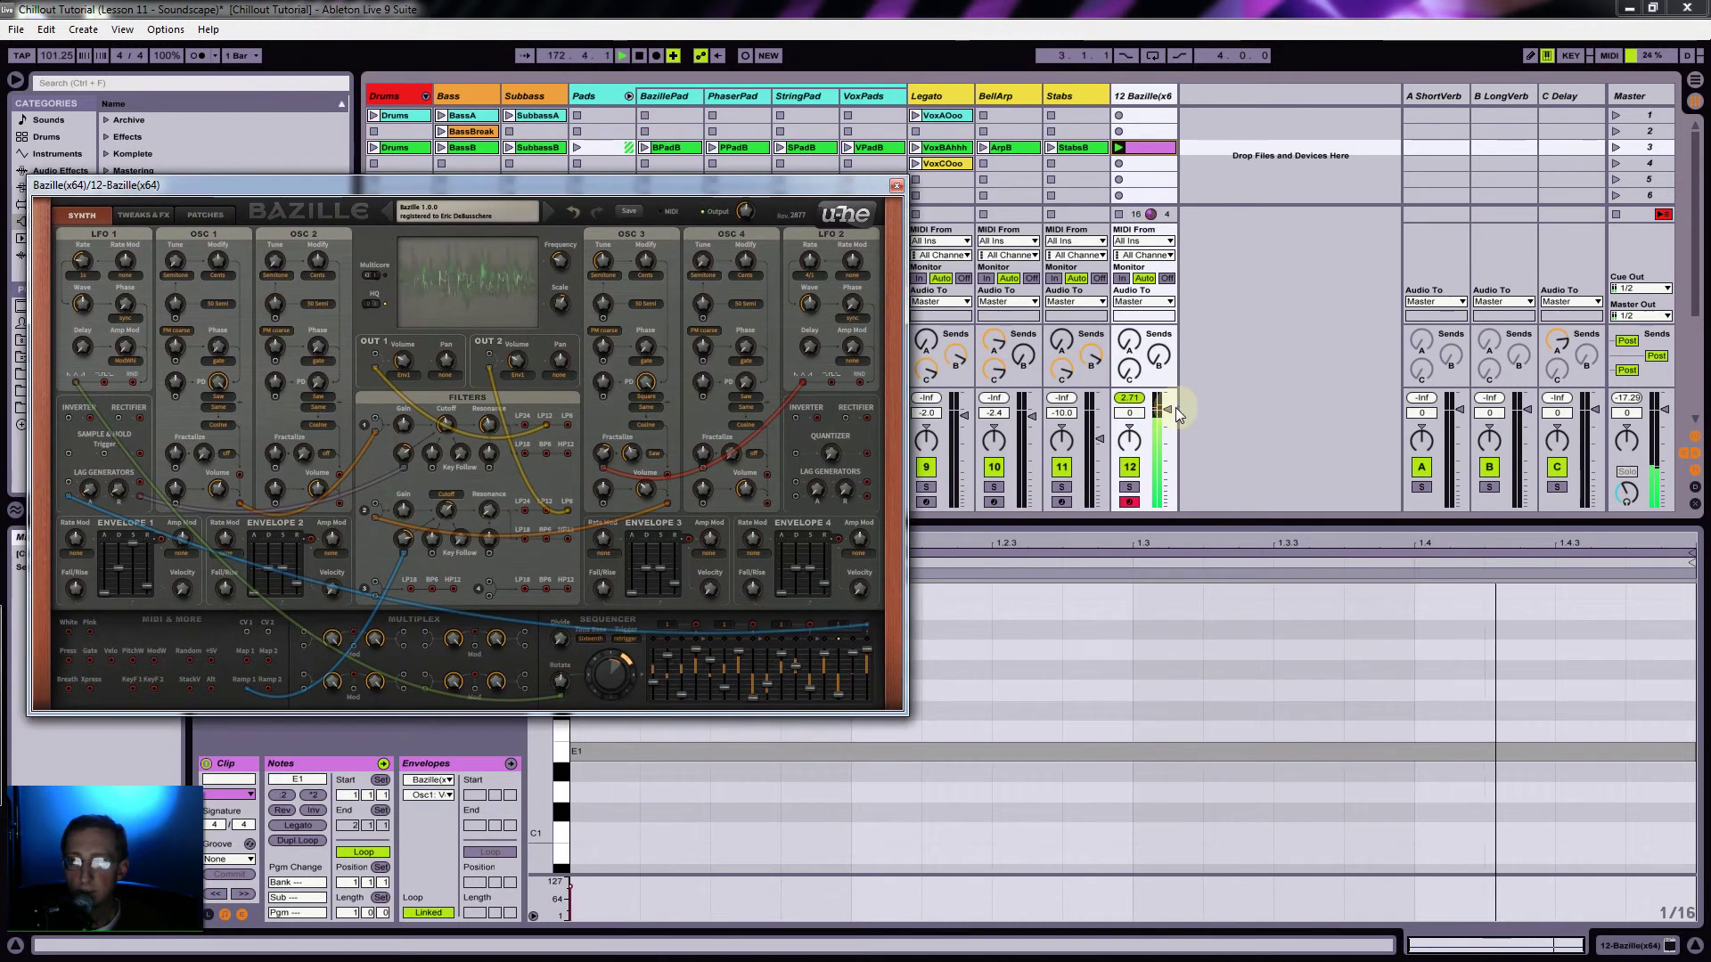
Step: Set the synth's output level to 80.00 while resetting the track's peak meter to check the level
left_click(1233, 426)
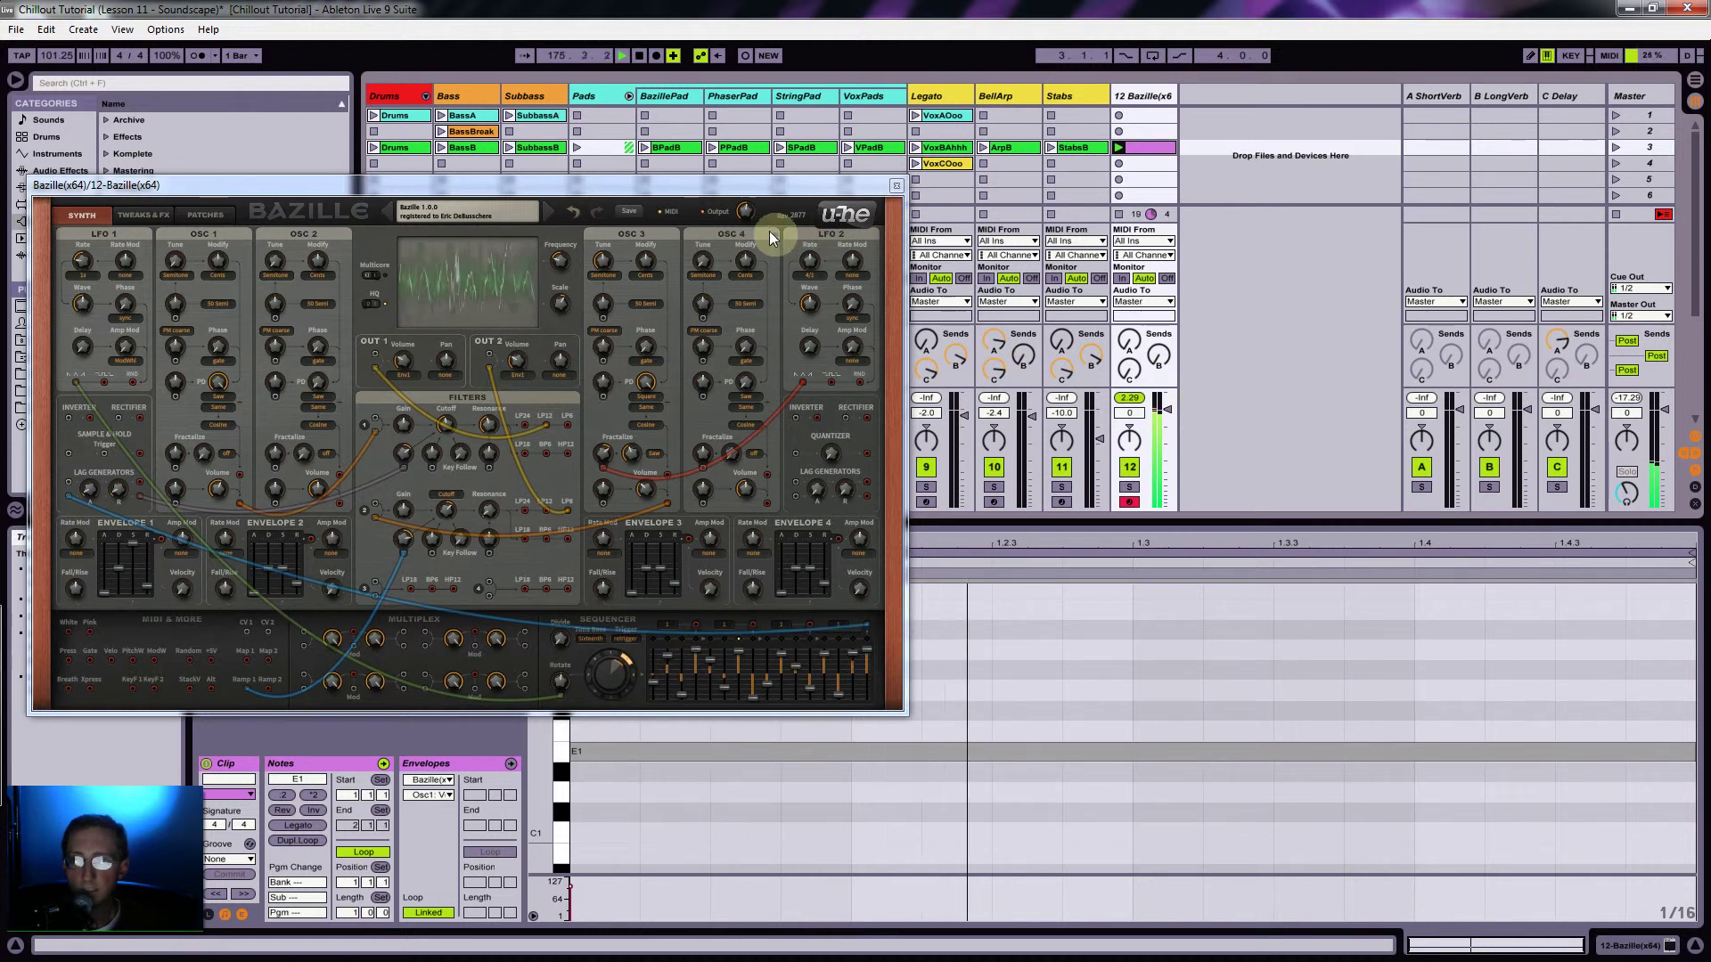
left_click(745, 211)
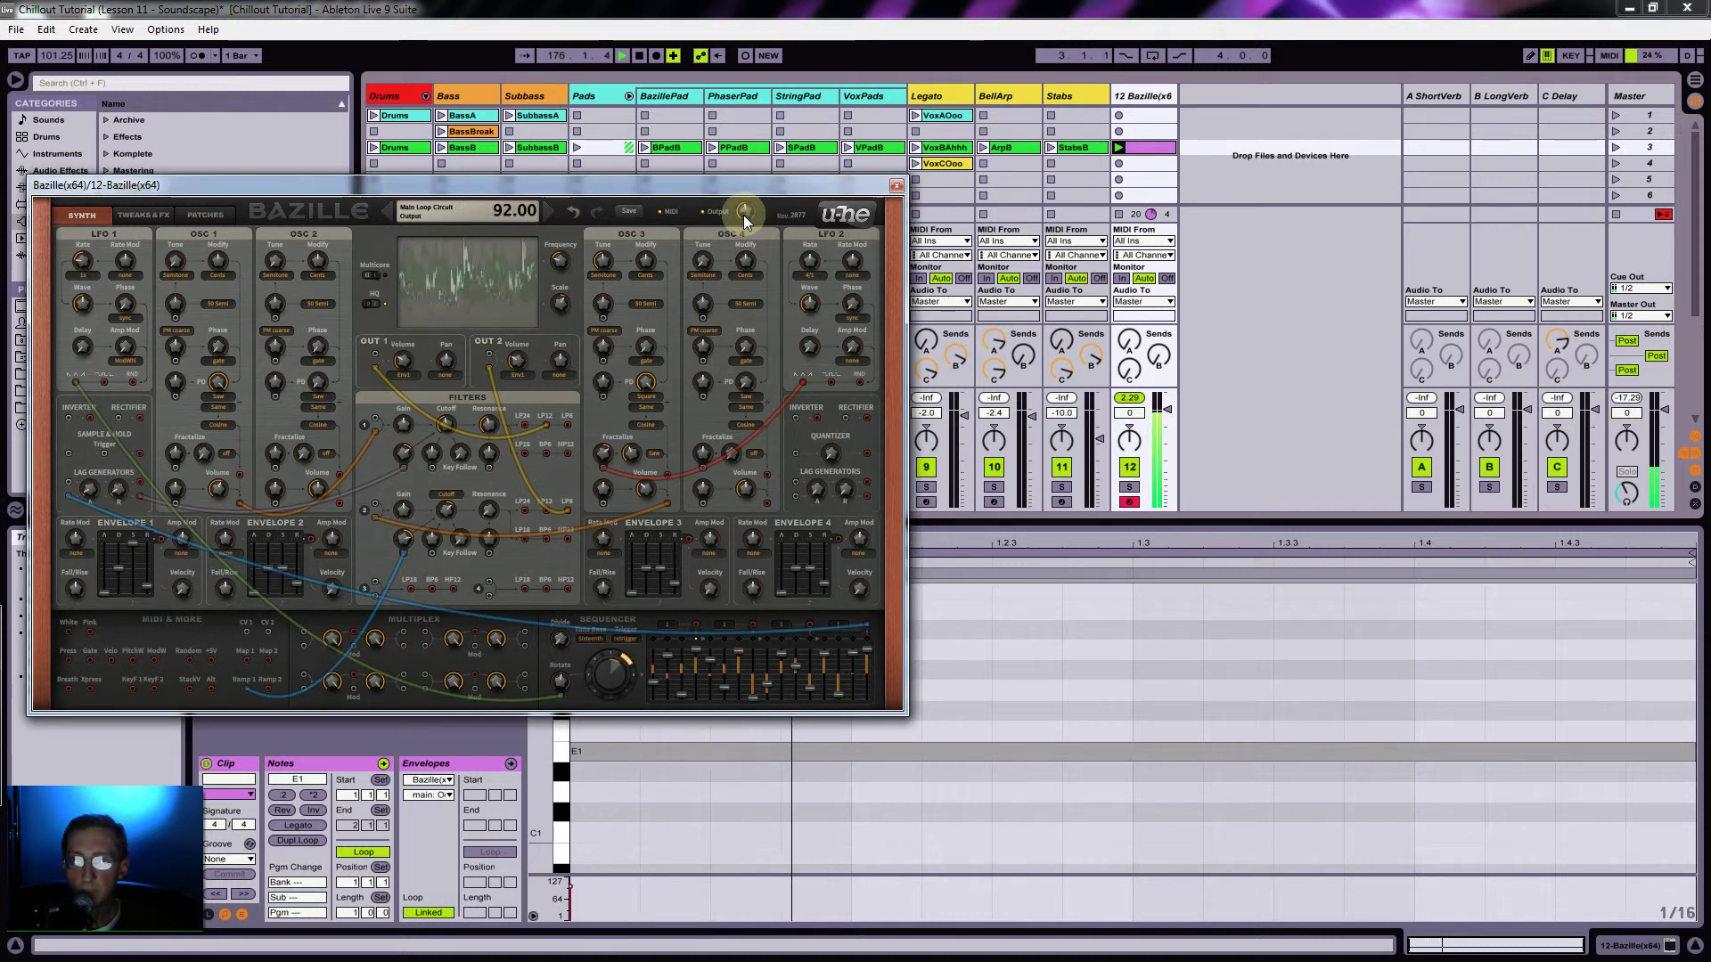
left_click_drag(745, 218, 762, 237)
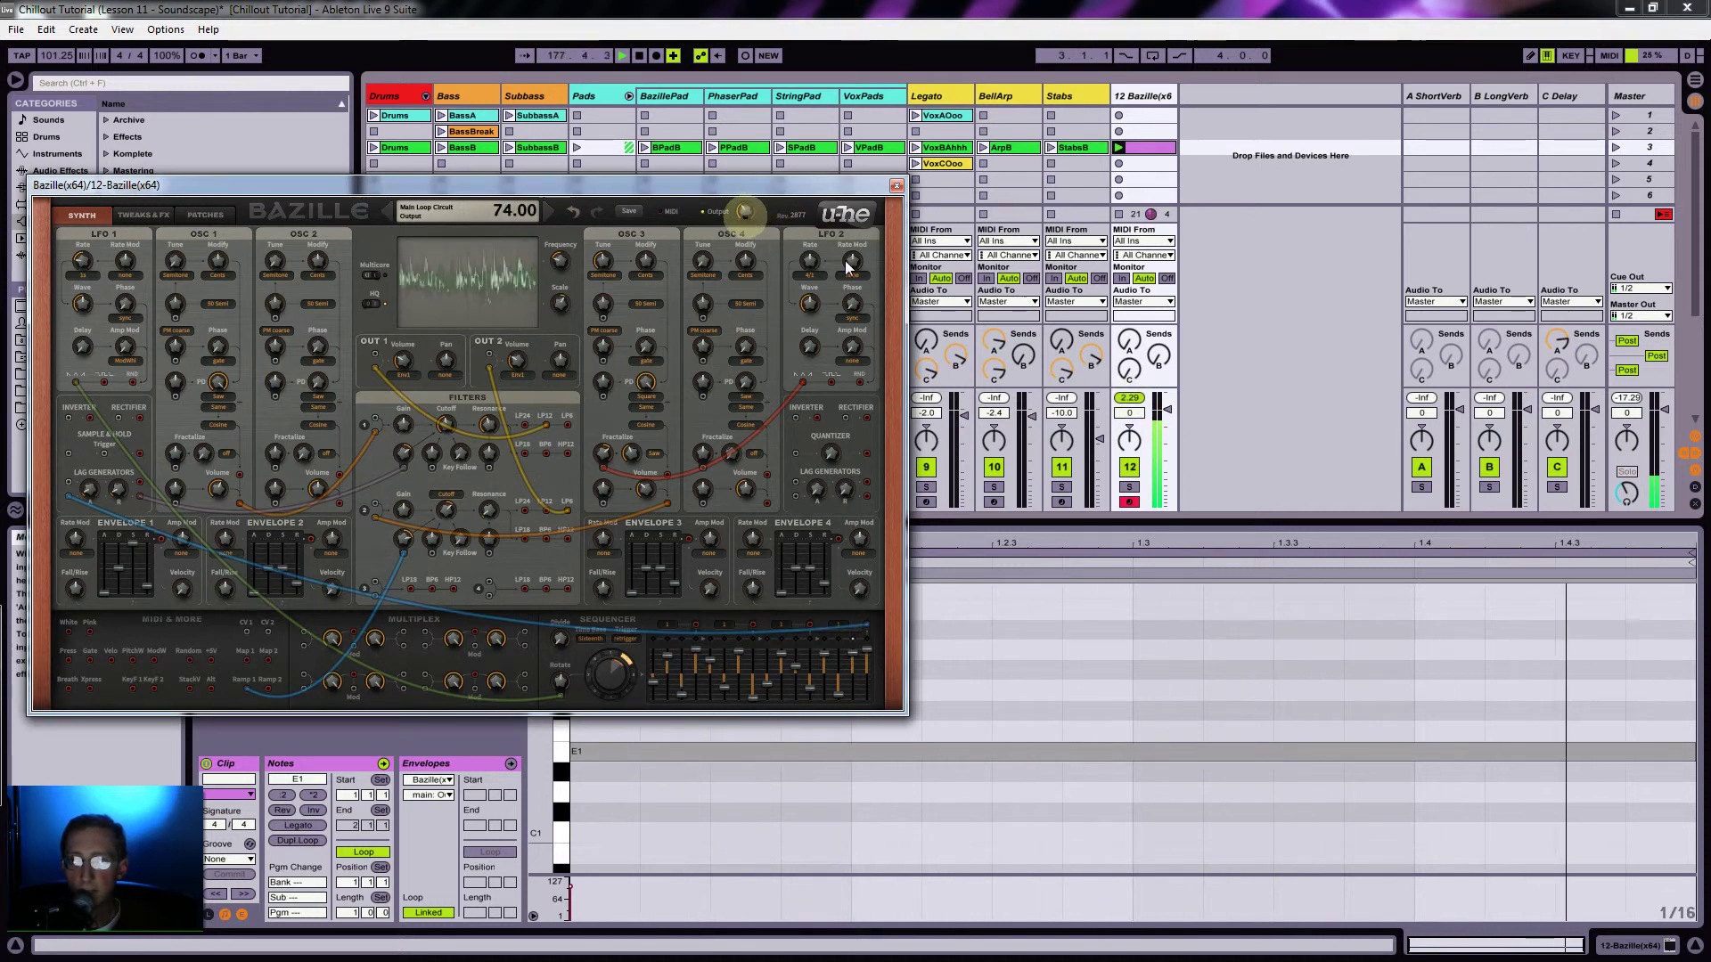
left_click_drag(1136, 405, 1137, 426)
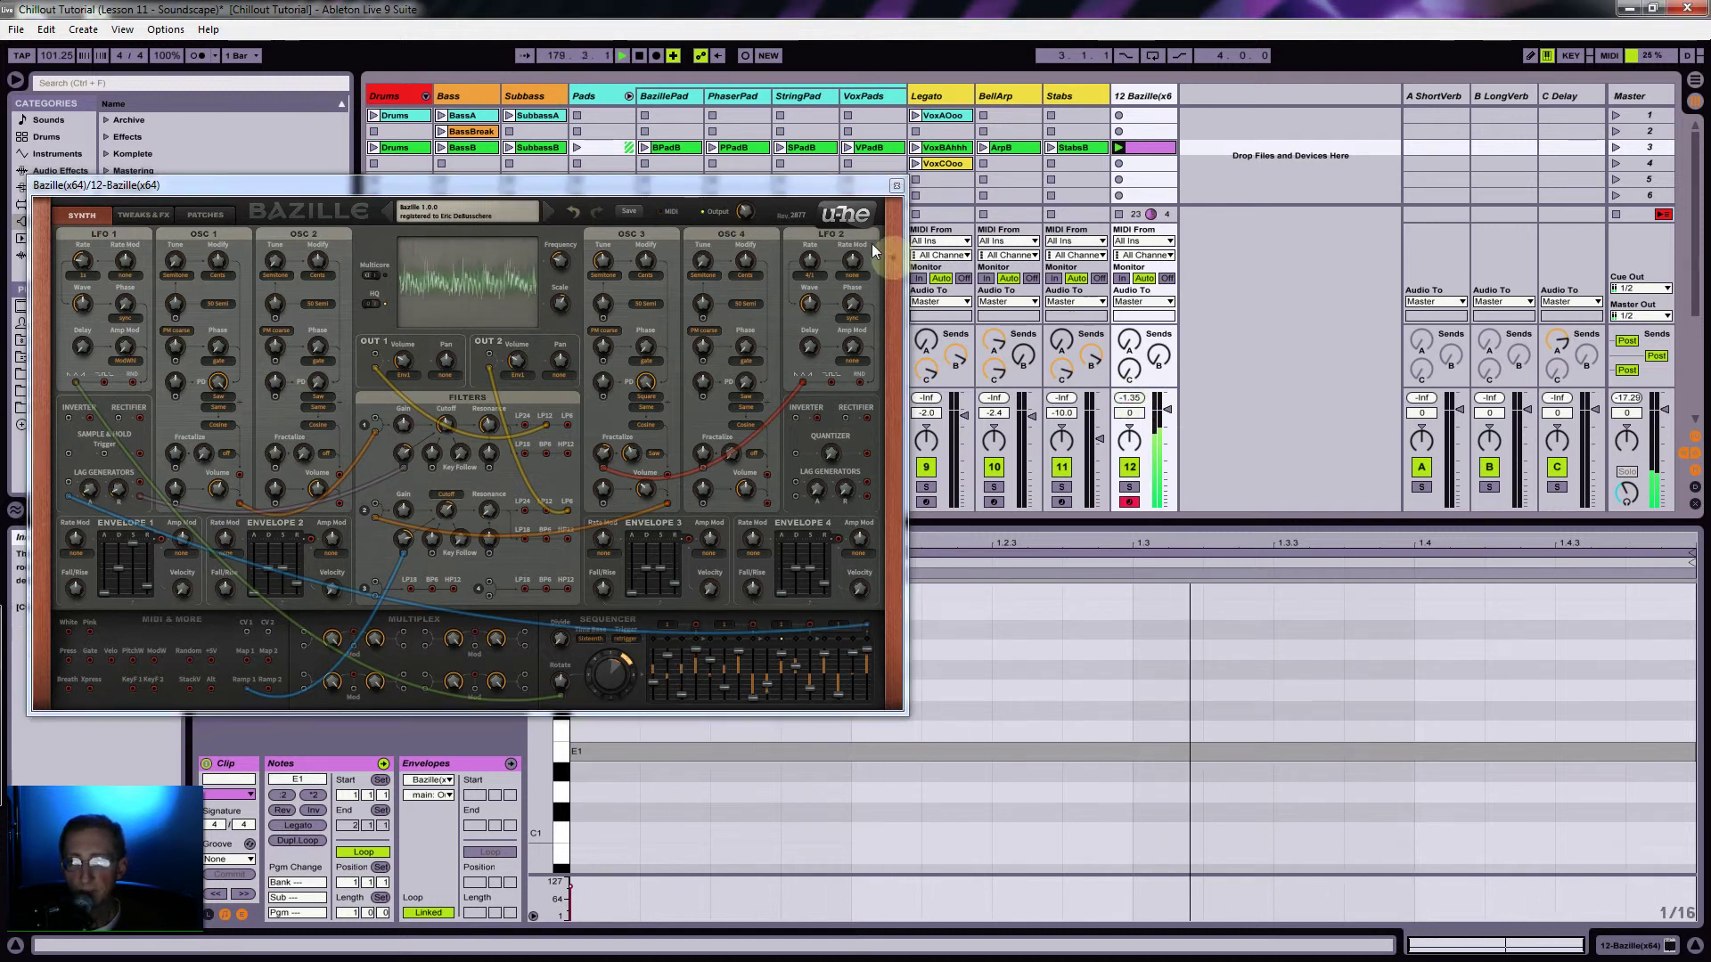
left_click_drag(754, 218, 745, 203)
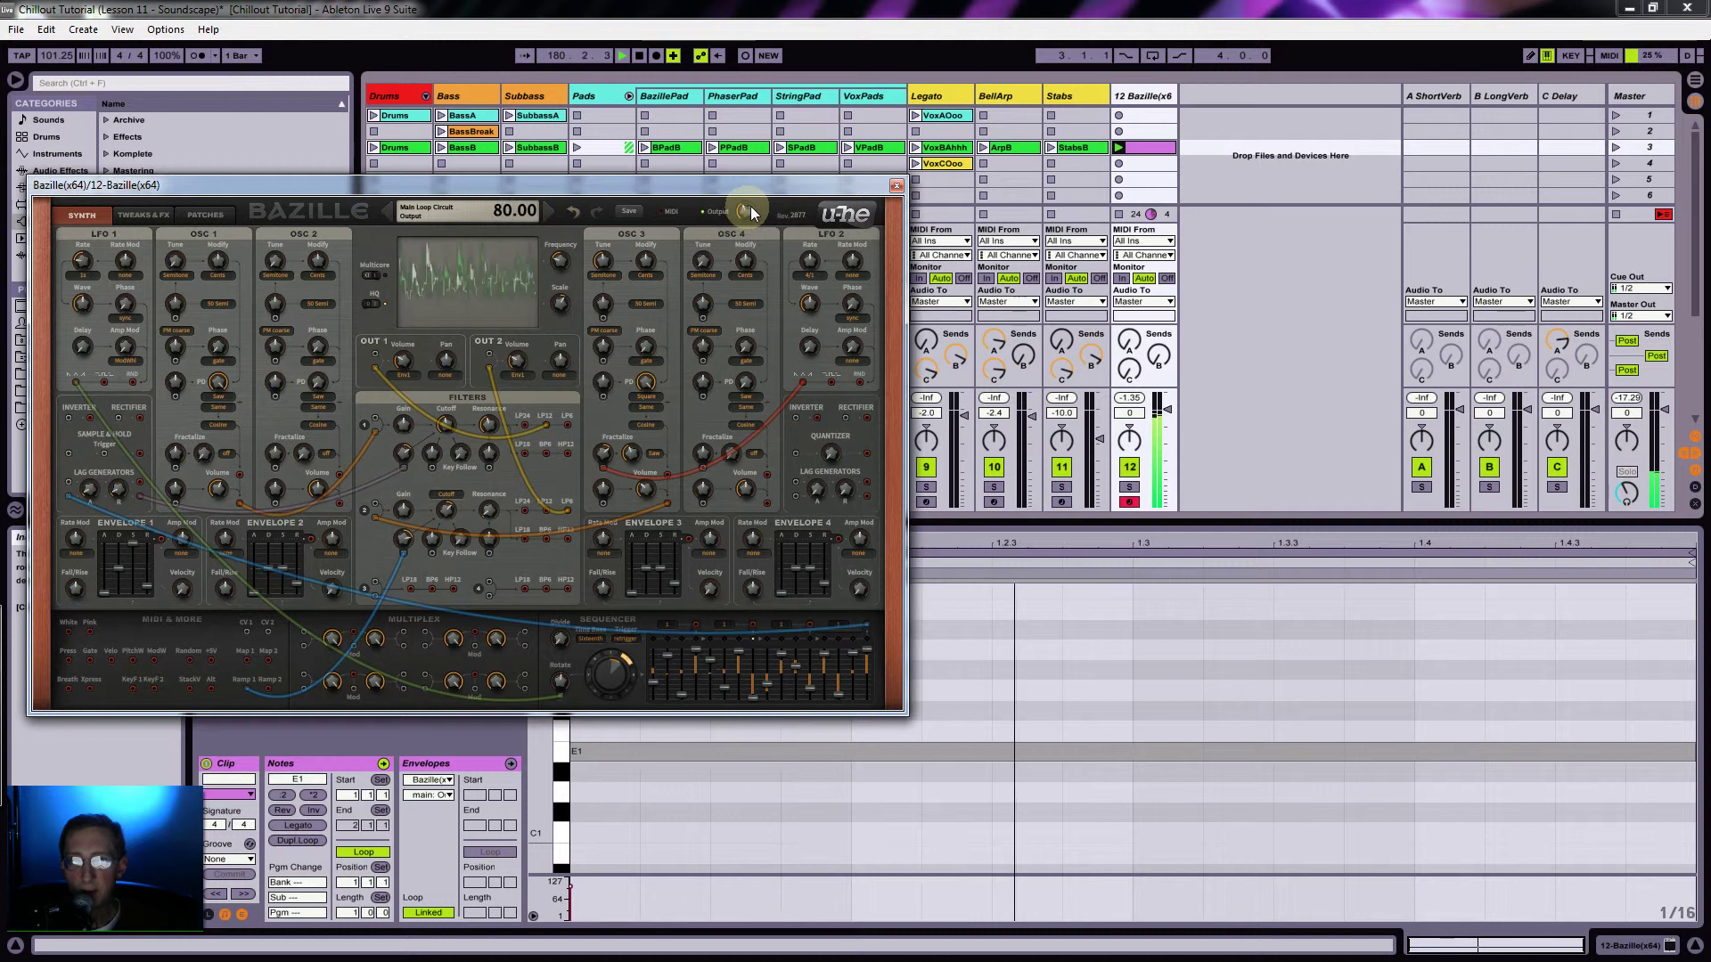
Step: Reset the Bazille track's peak meter, resize the synth interface to 130% (1586 x 935) and close its window
left_click(1175, 442)
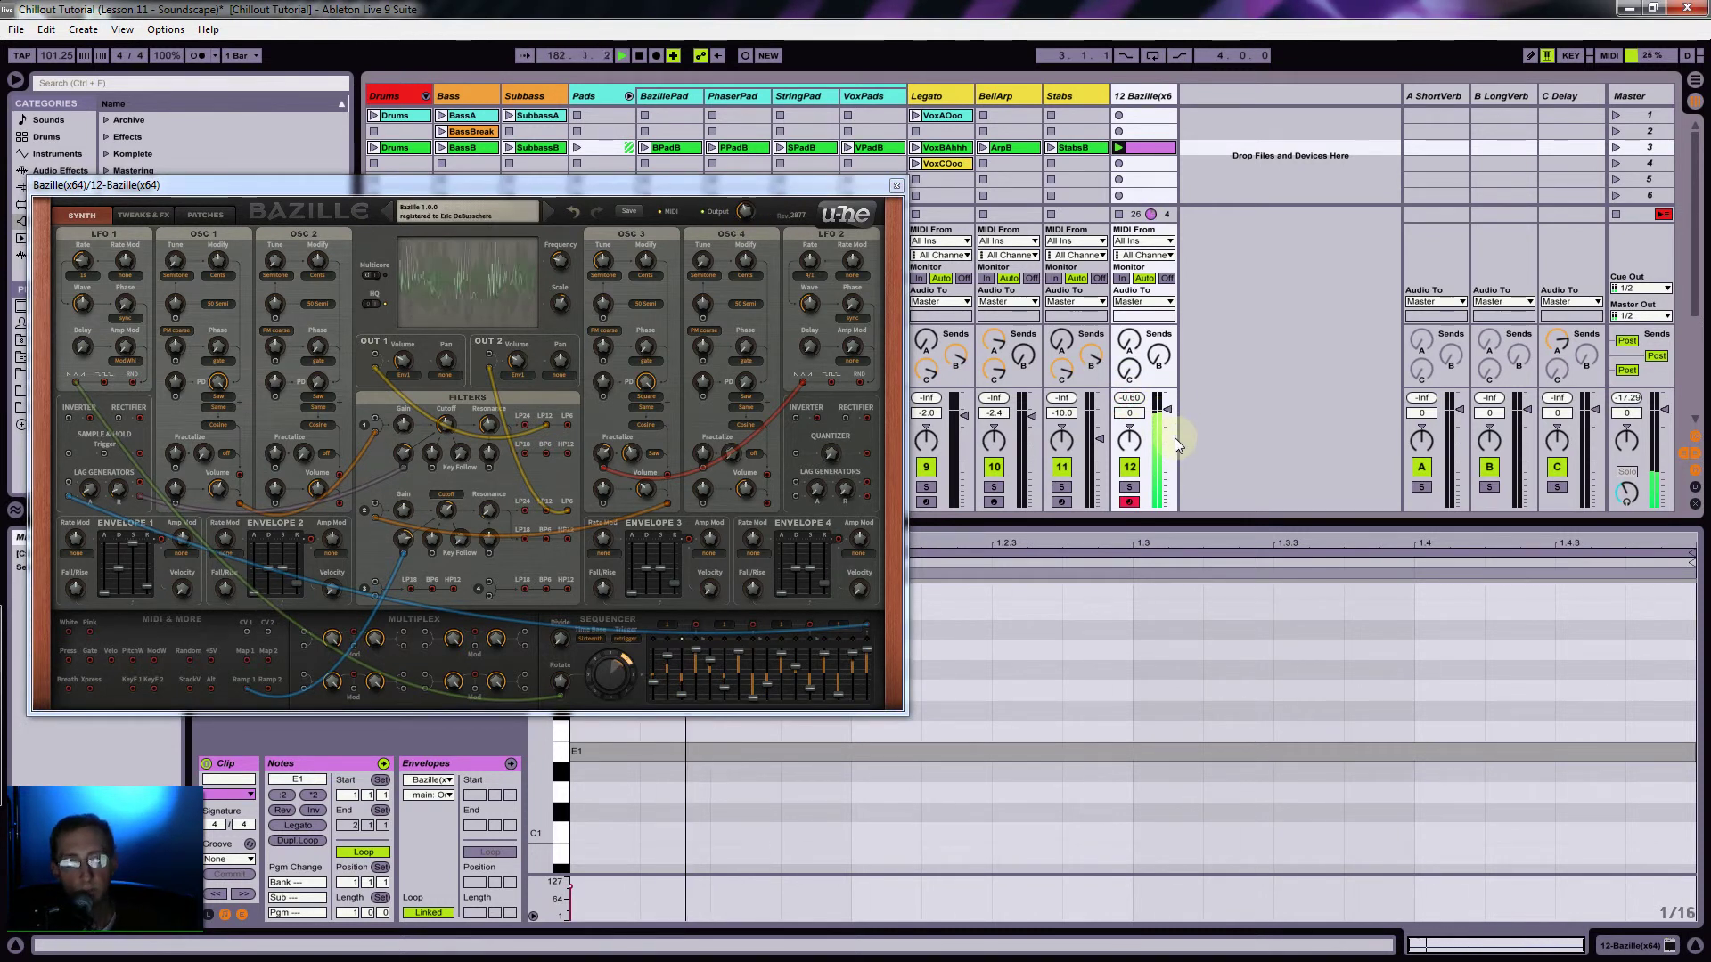
right_click(372, 248)
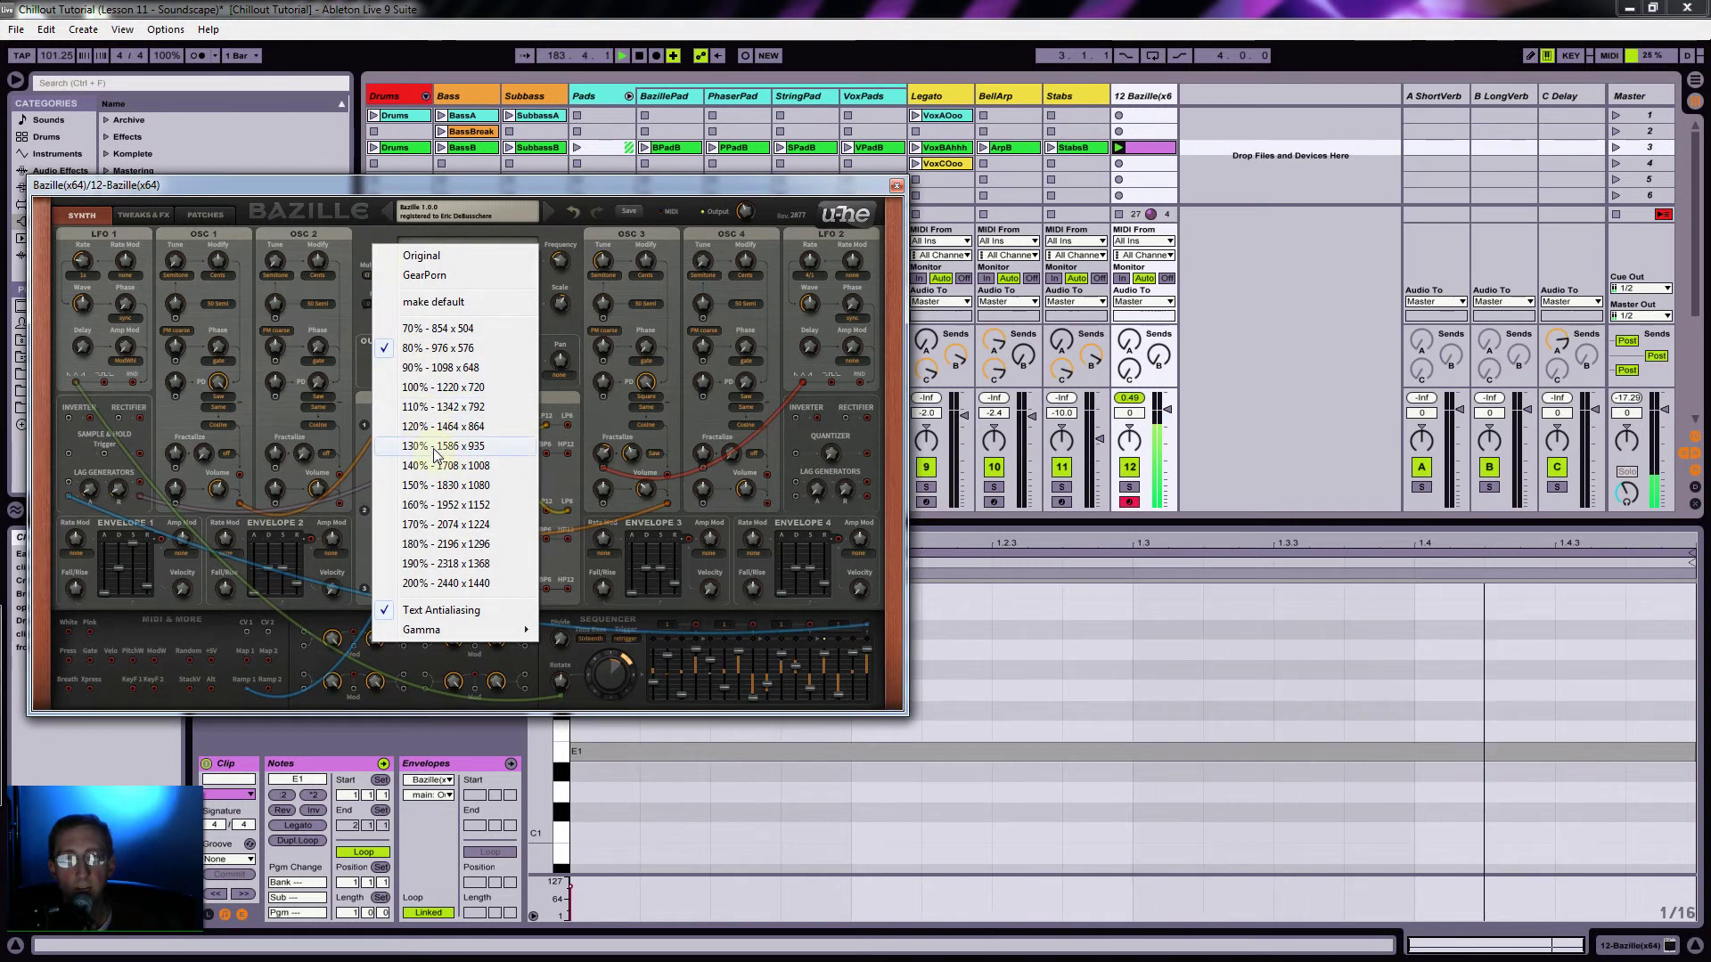
left_click(442, 446)
left_click_drag(453, 186, 659, 43)
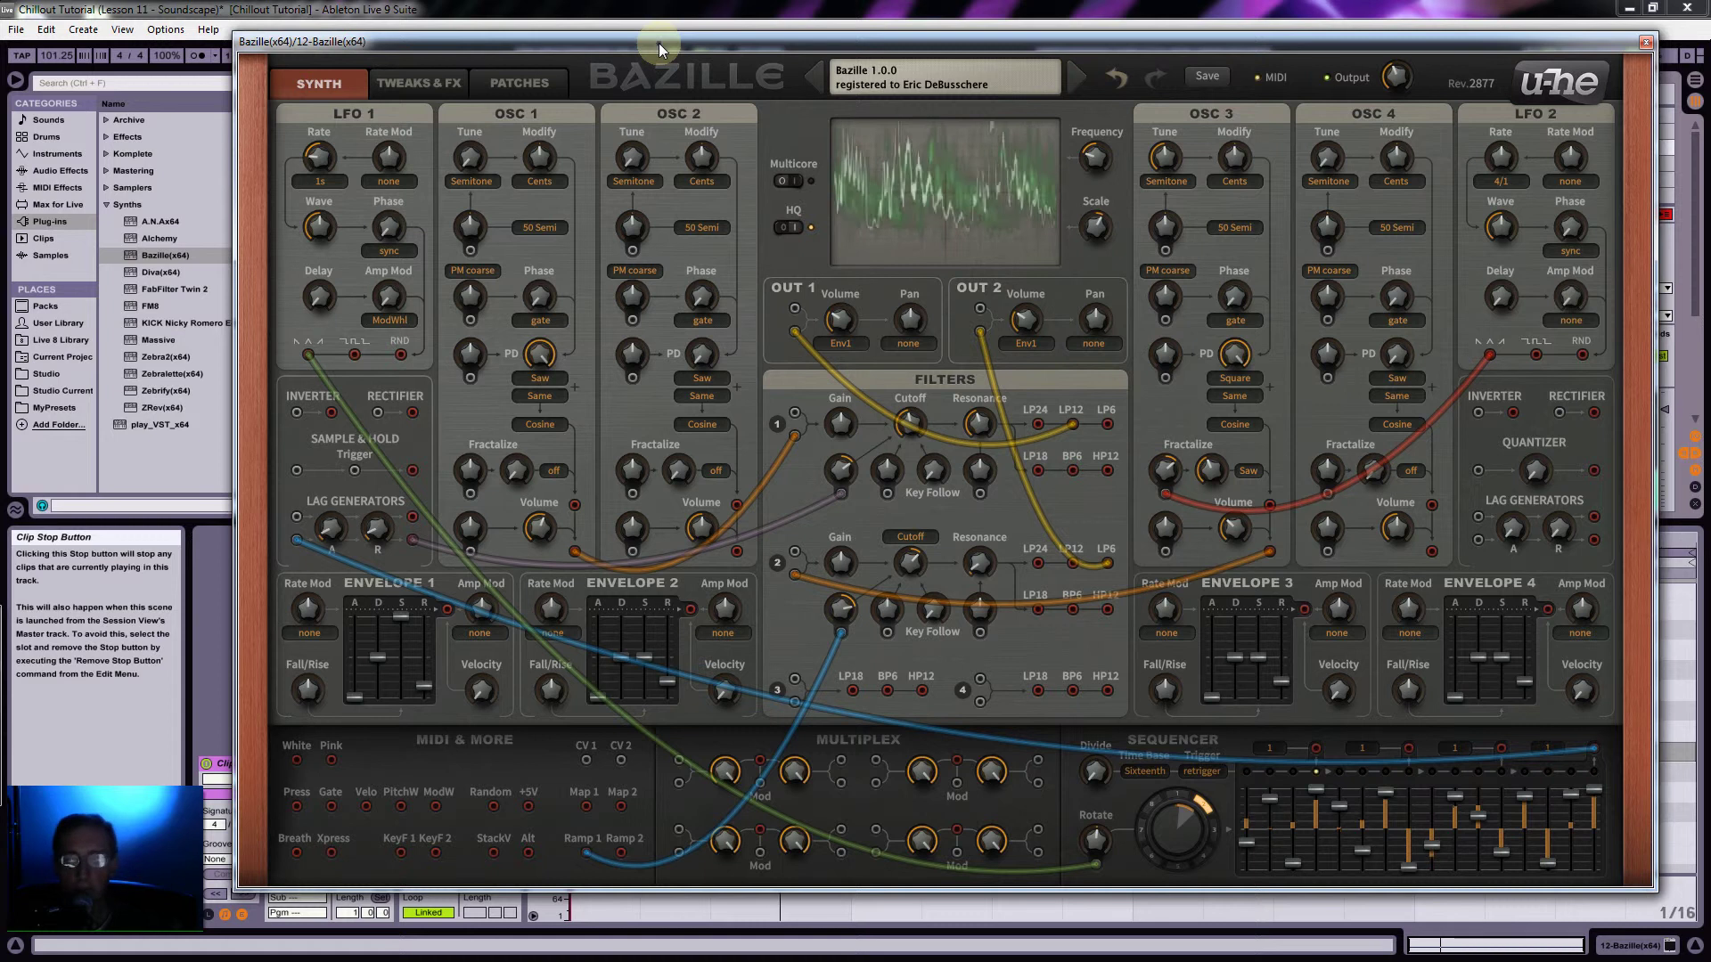
left_click(1648, 41)
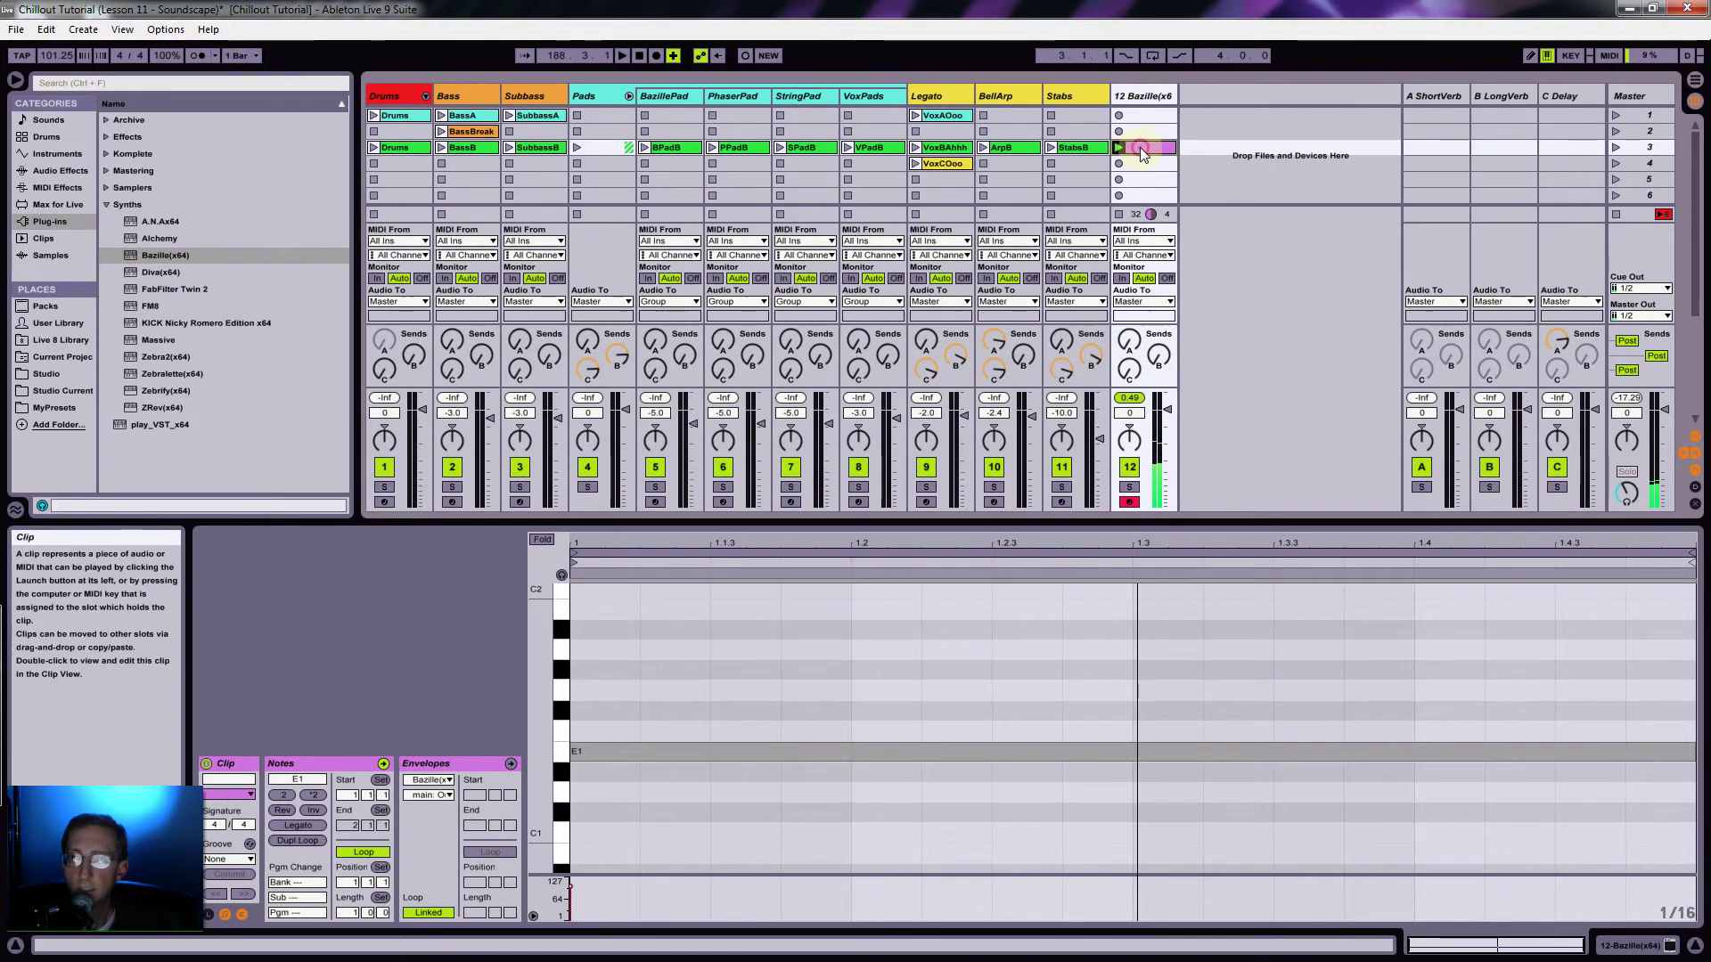
Step: Duplicate the Bazille clip's loop out to four bars and merge its first three E1 notes into one three-bar note
left_click_drag(538, 739, 541, 740)
left_click(1363, 802)
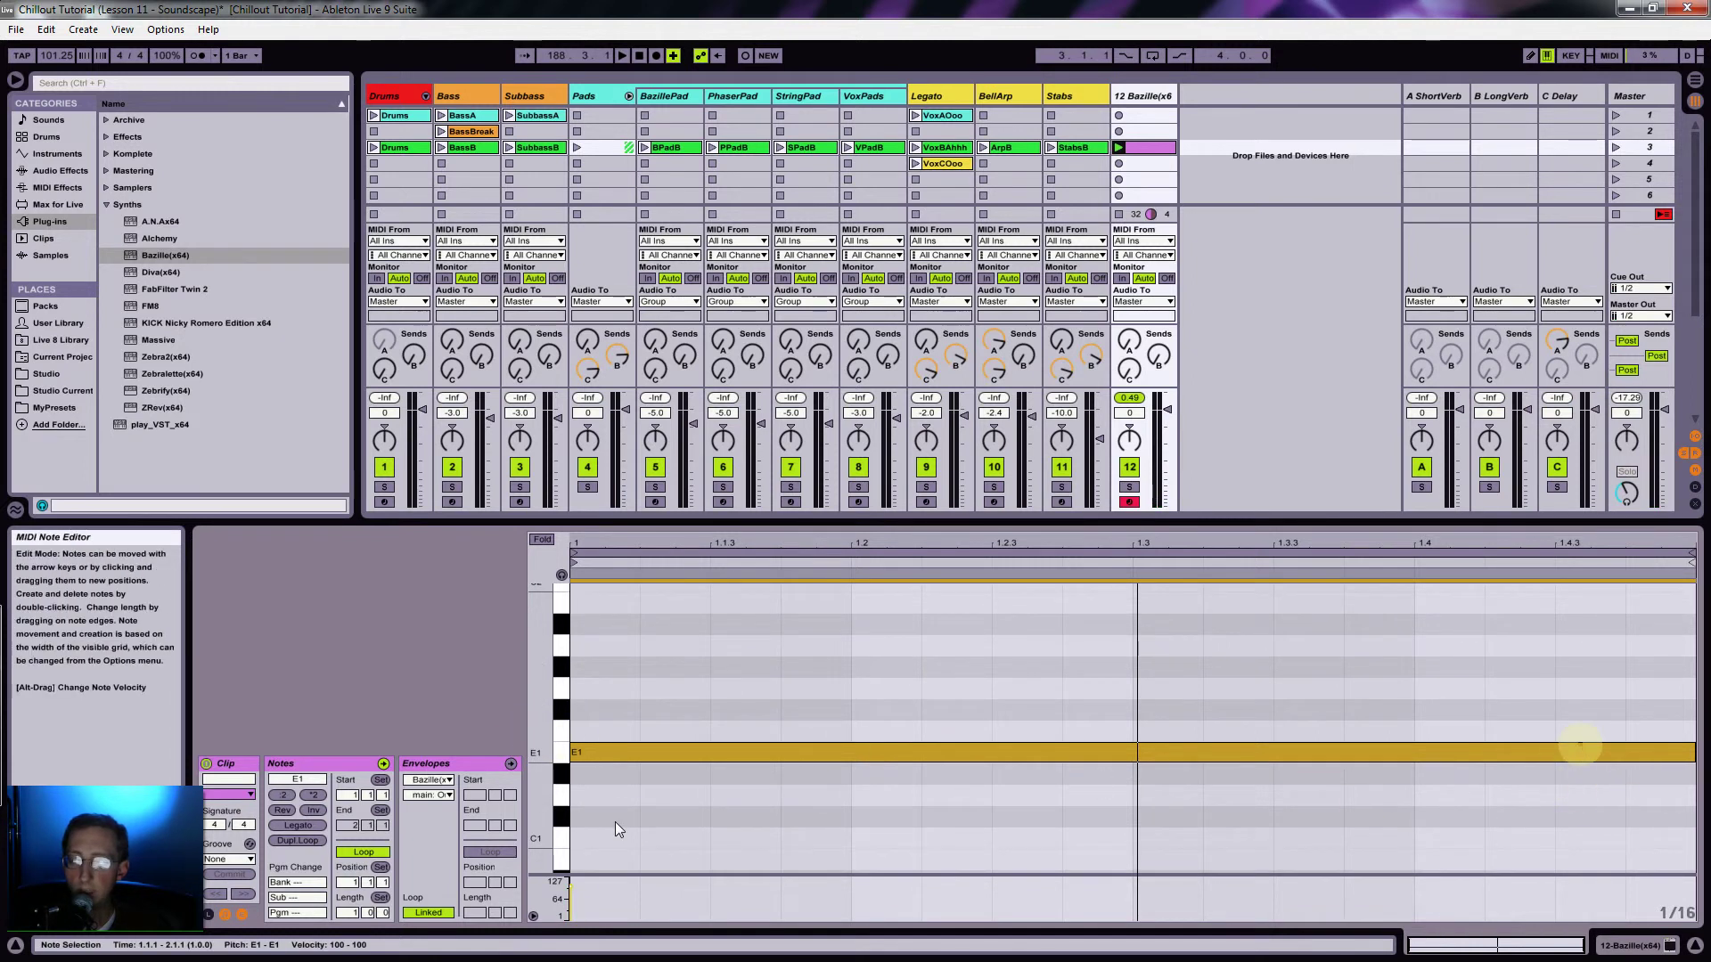
double_click(297, 840)
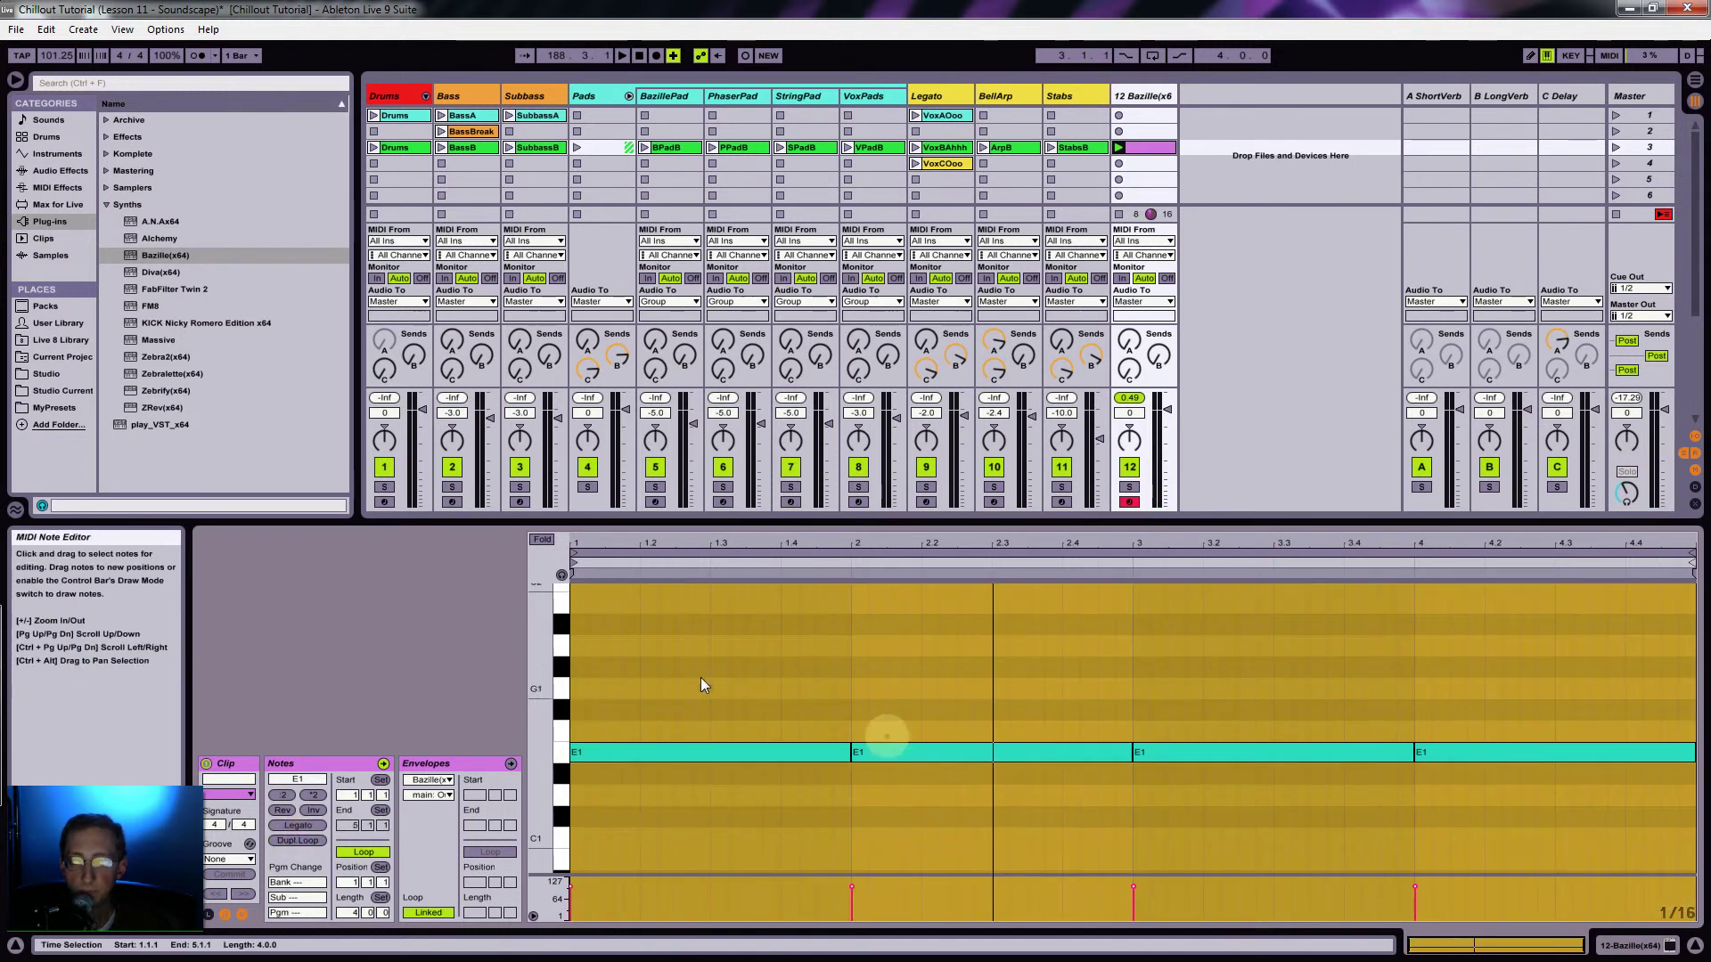
left_click(833, 752)
left_click_drag(847, 751, 1399, 770)
Step: Raise the note in bar 4 to F1 and play the clip
left_click(1434, 751)
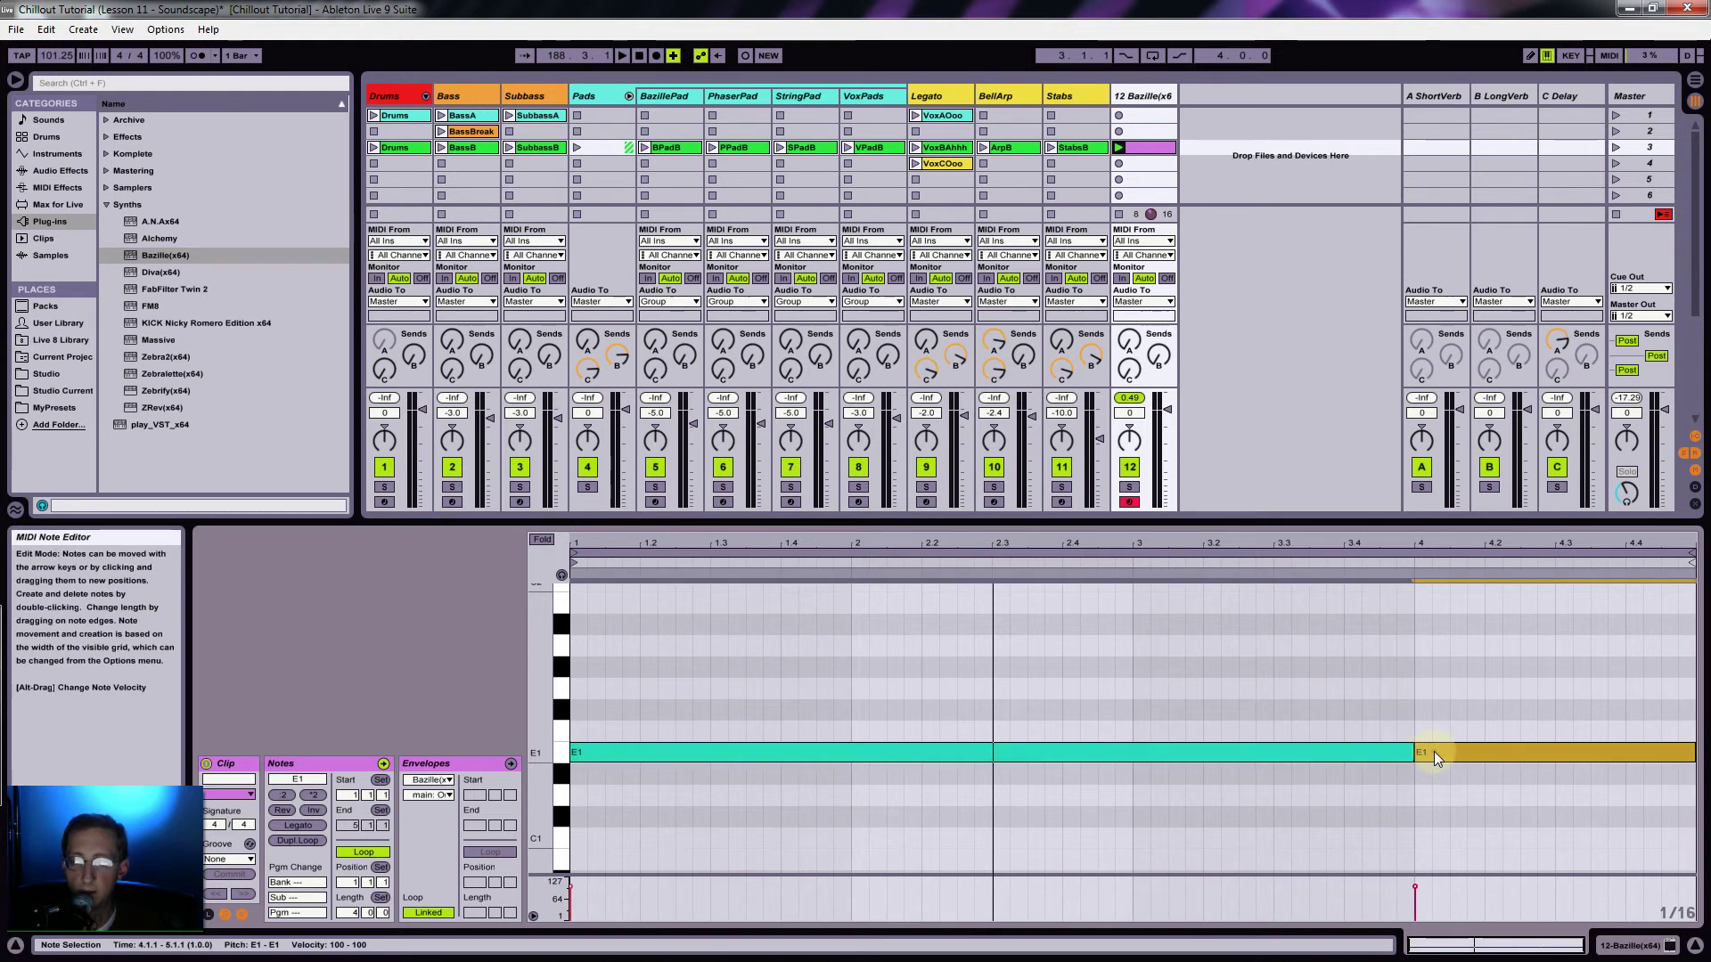
key("Up")
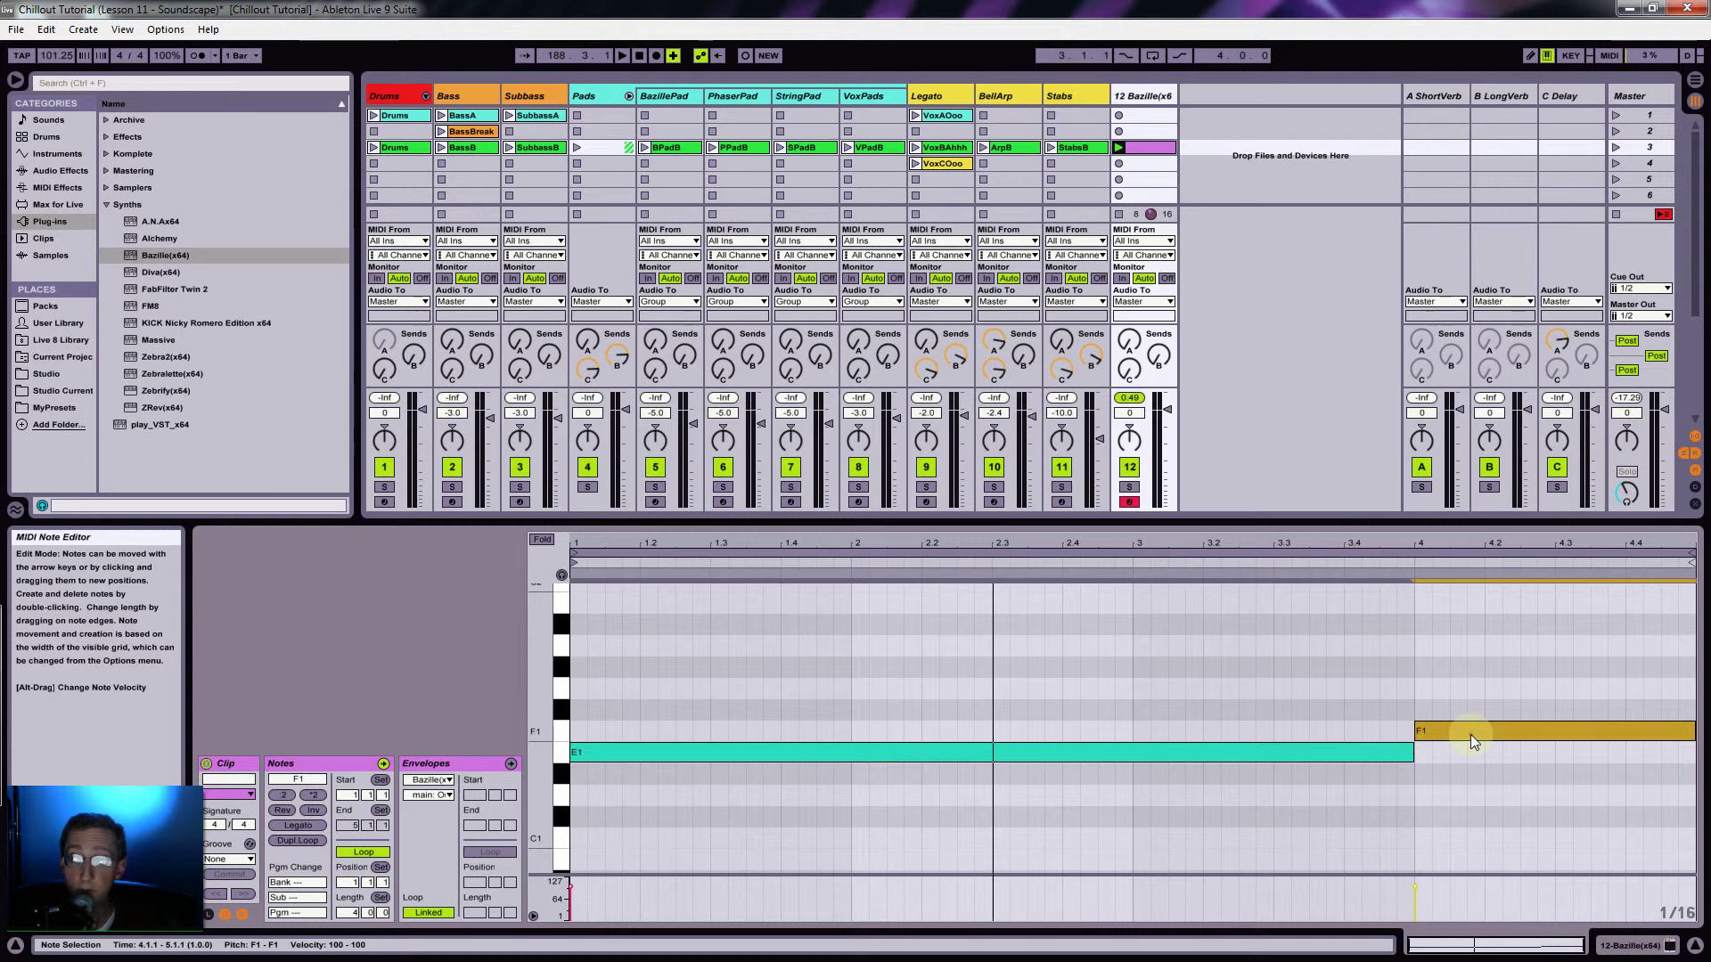
key("space")
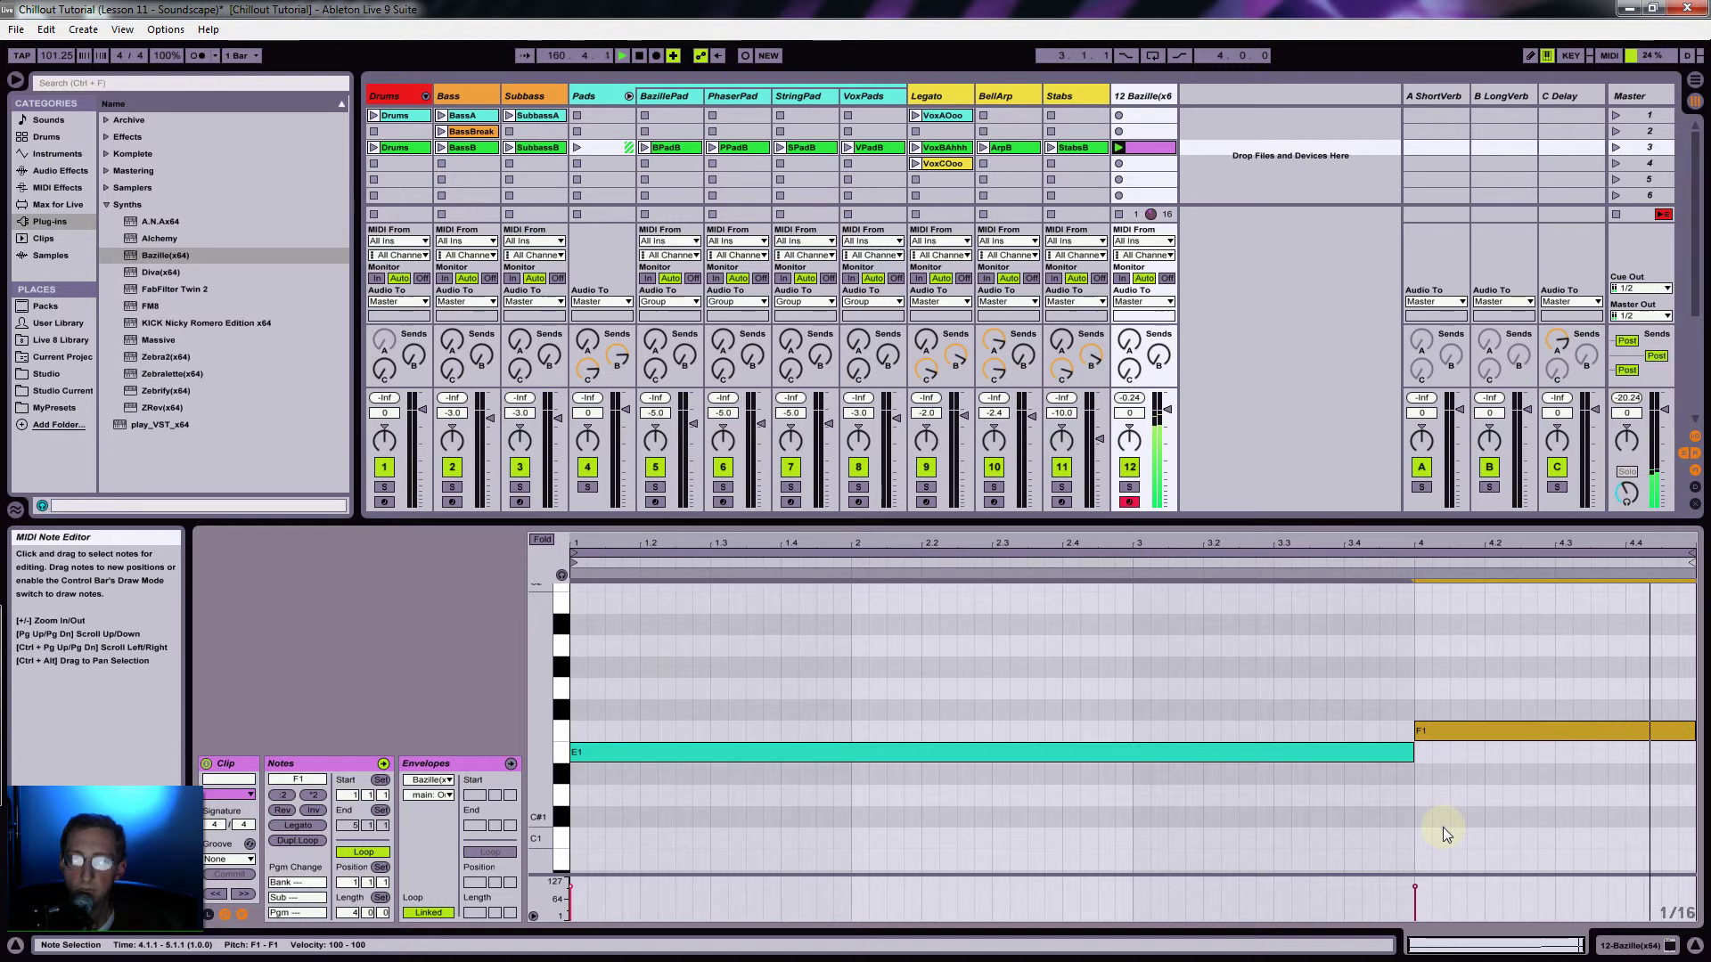
Step: Duplicate the loop to eight bars and lower the note in bar 8 to D1
left_click(297, 840)
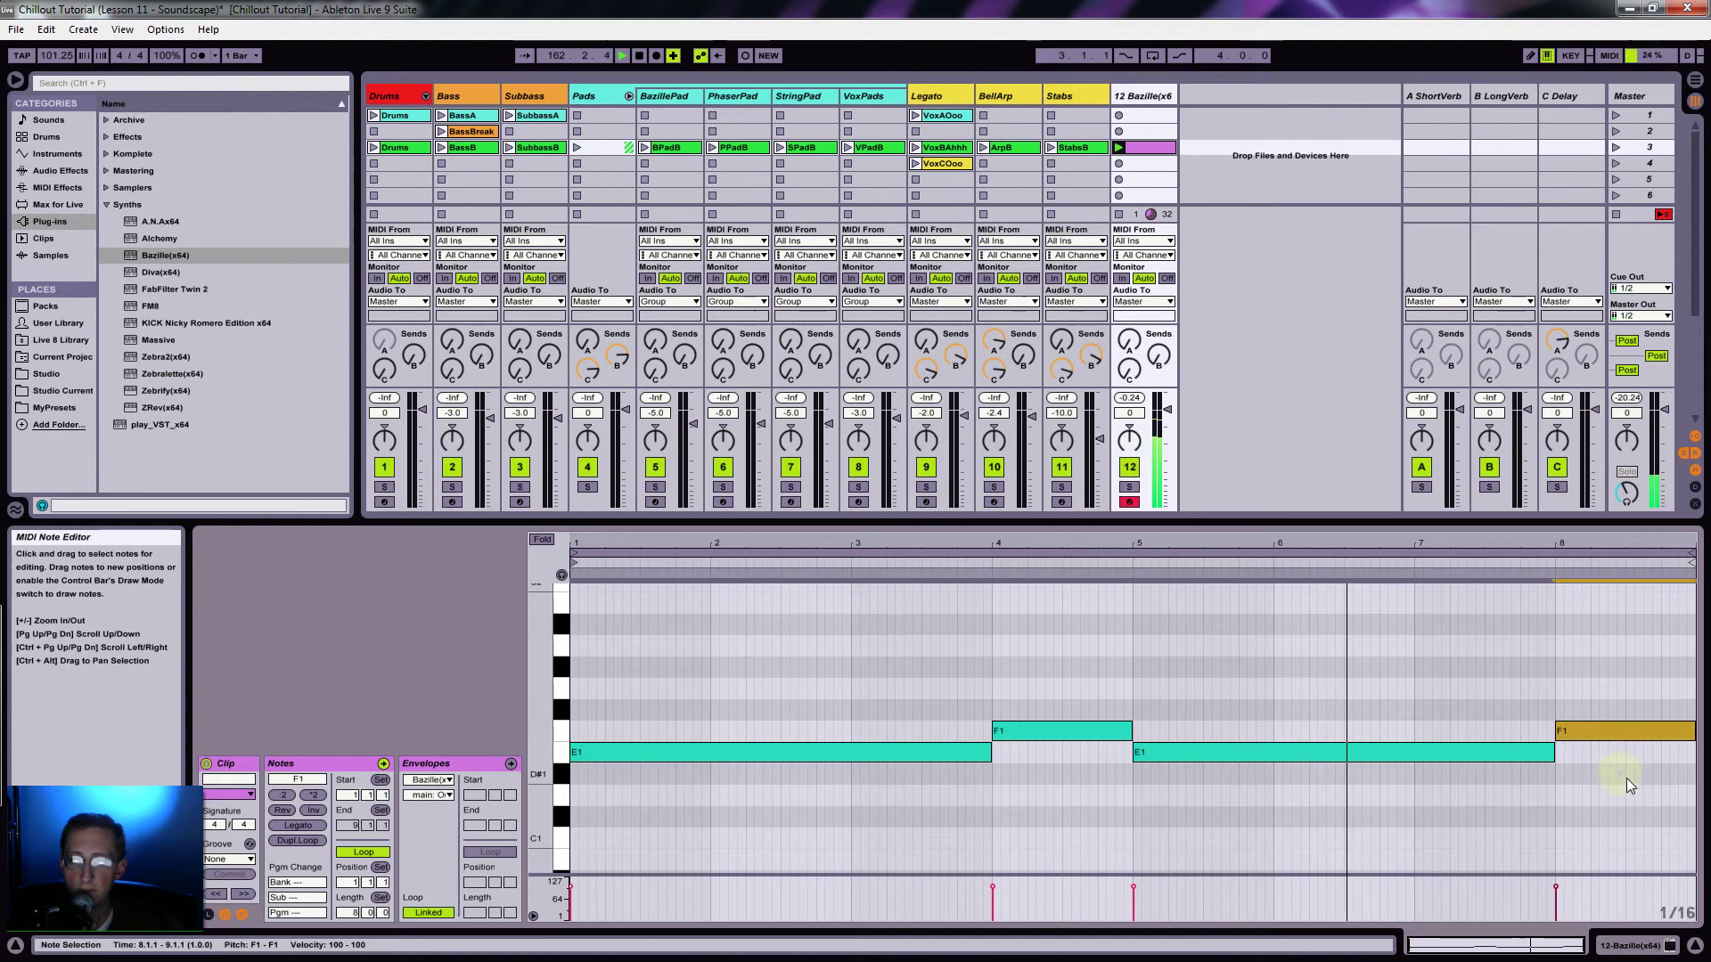
left_click_drag(1620, 732, 1620, 772)
key("Down")
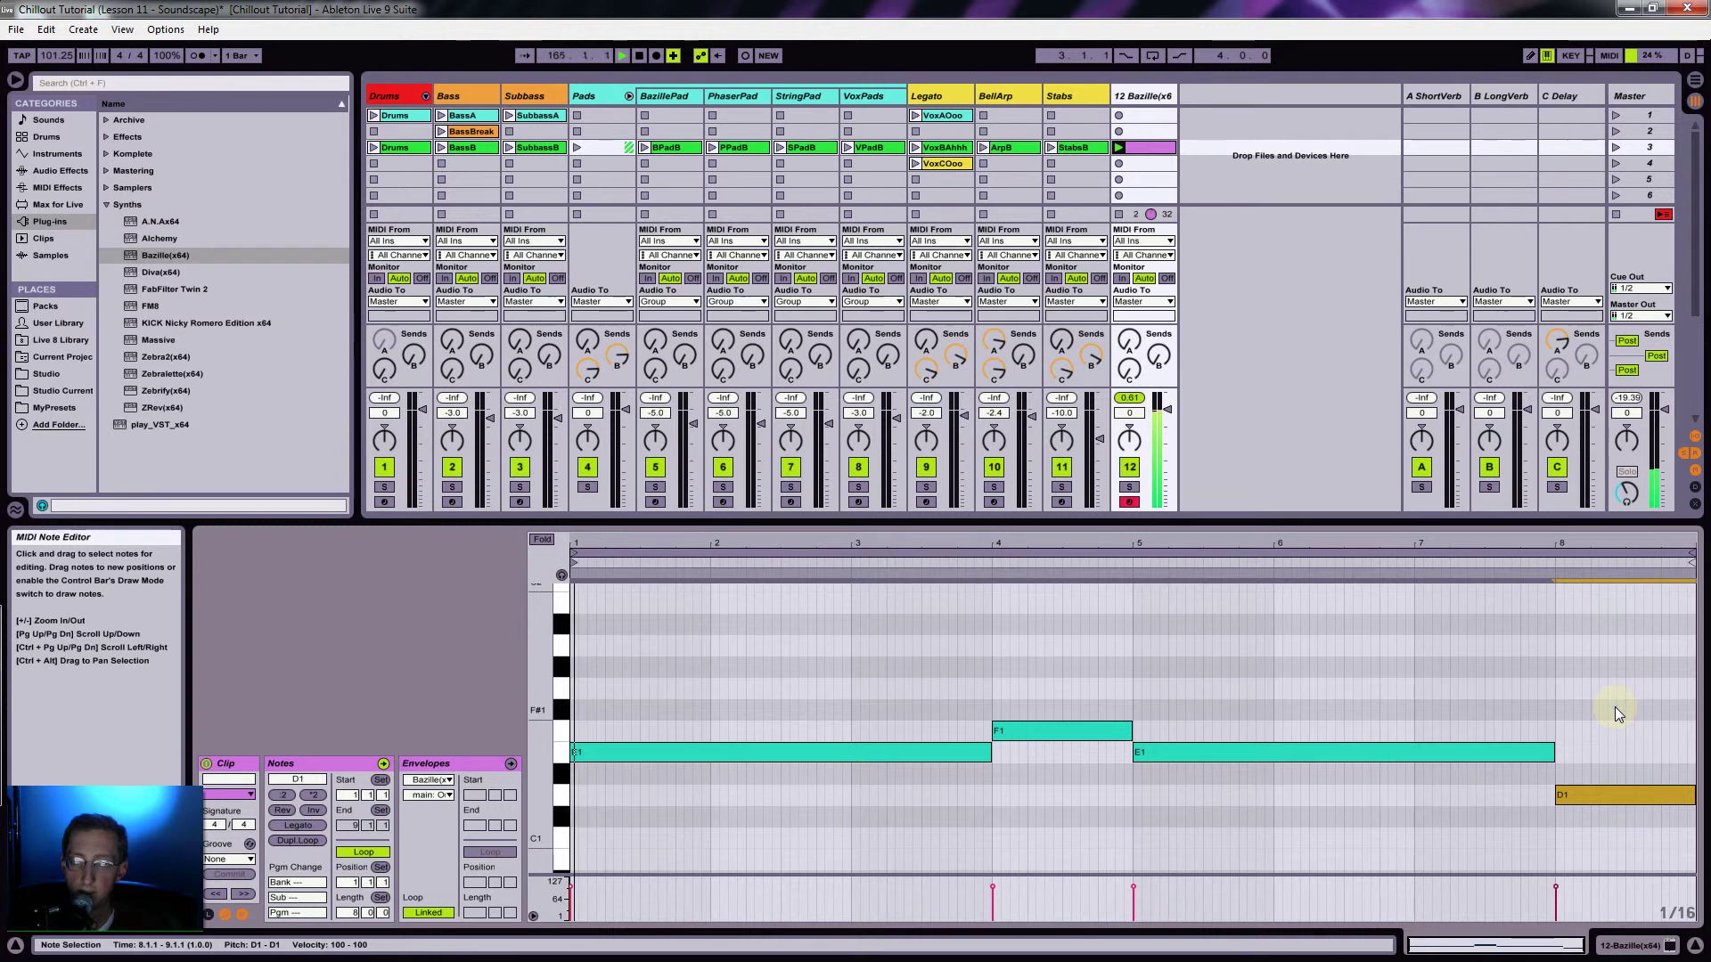
Step: Duplicate the loop to 16 bars and raise the note in bar 16 to E2
left_click(297, 840)
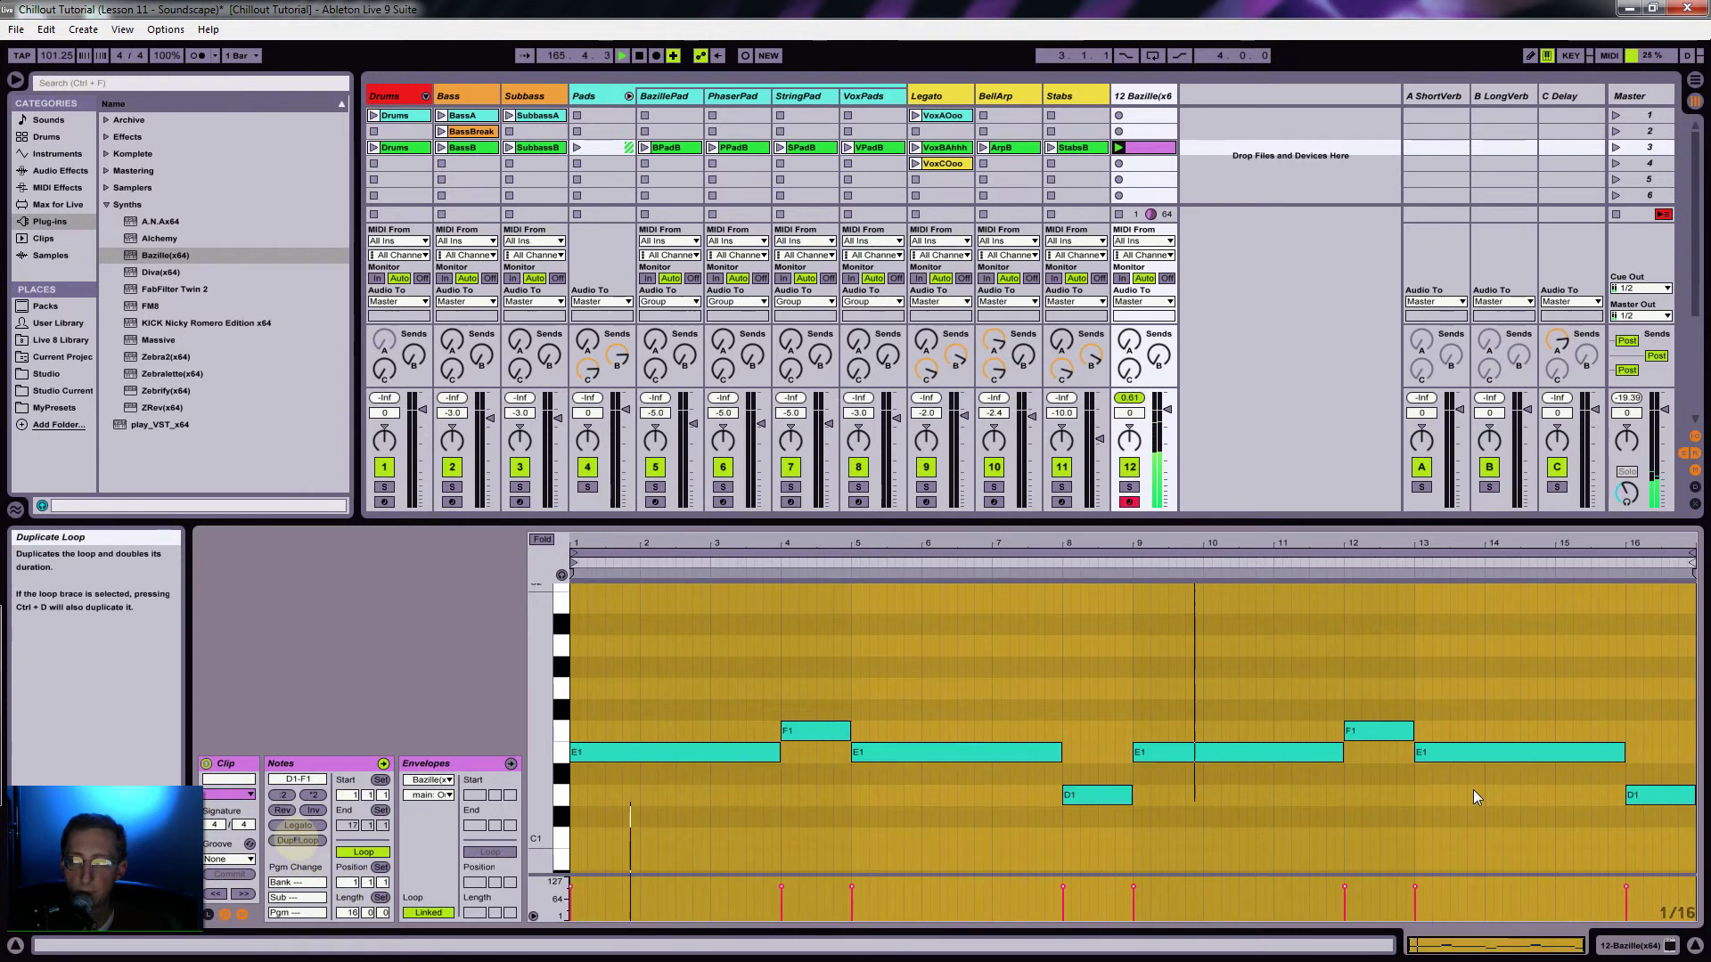
left_click(1660, 733)
left_click(1662, 795)
key("Up")
key("Up")
key("Up")
key("Up")
key("Up")
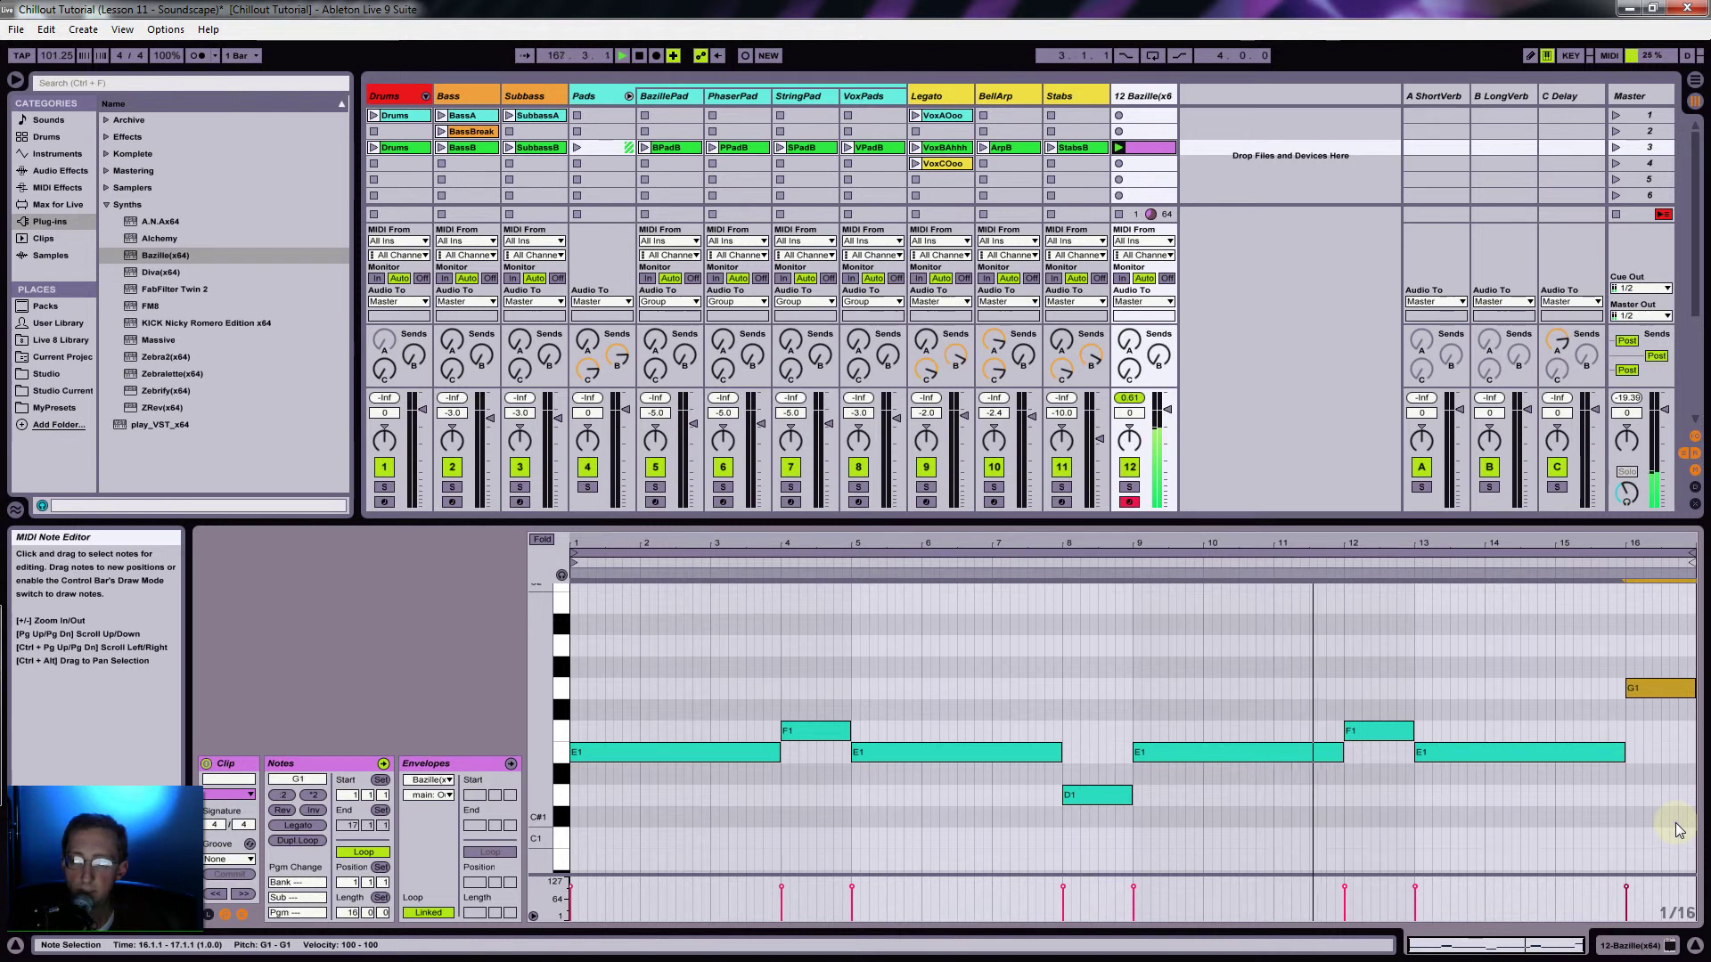
key("Up")
key("Up")
key("Up")
key("Up")
key("Up")
key("Up")
key("Up")
key("Up")
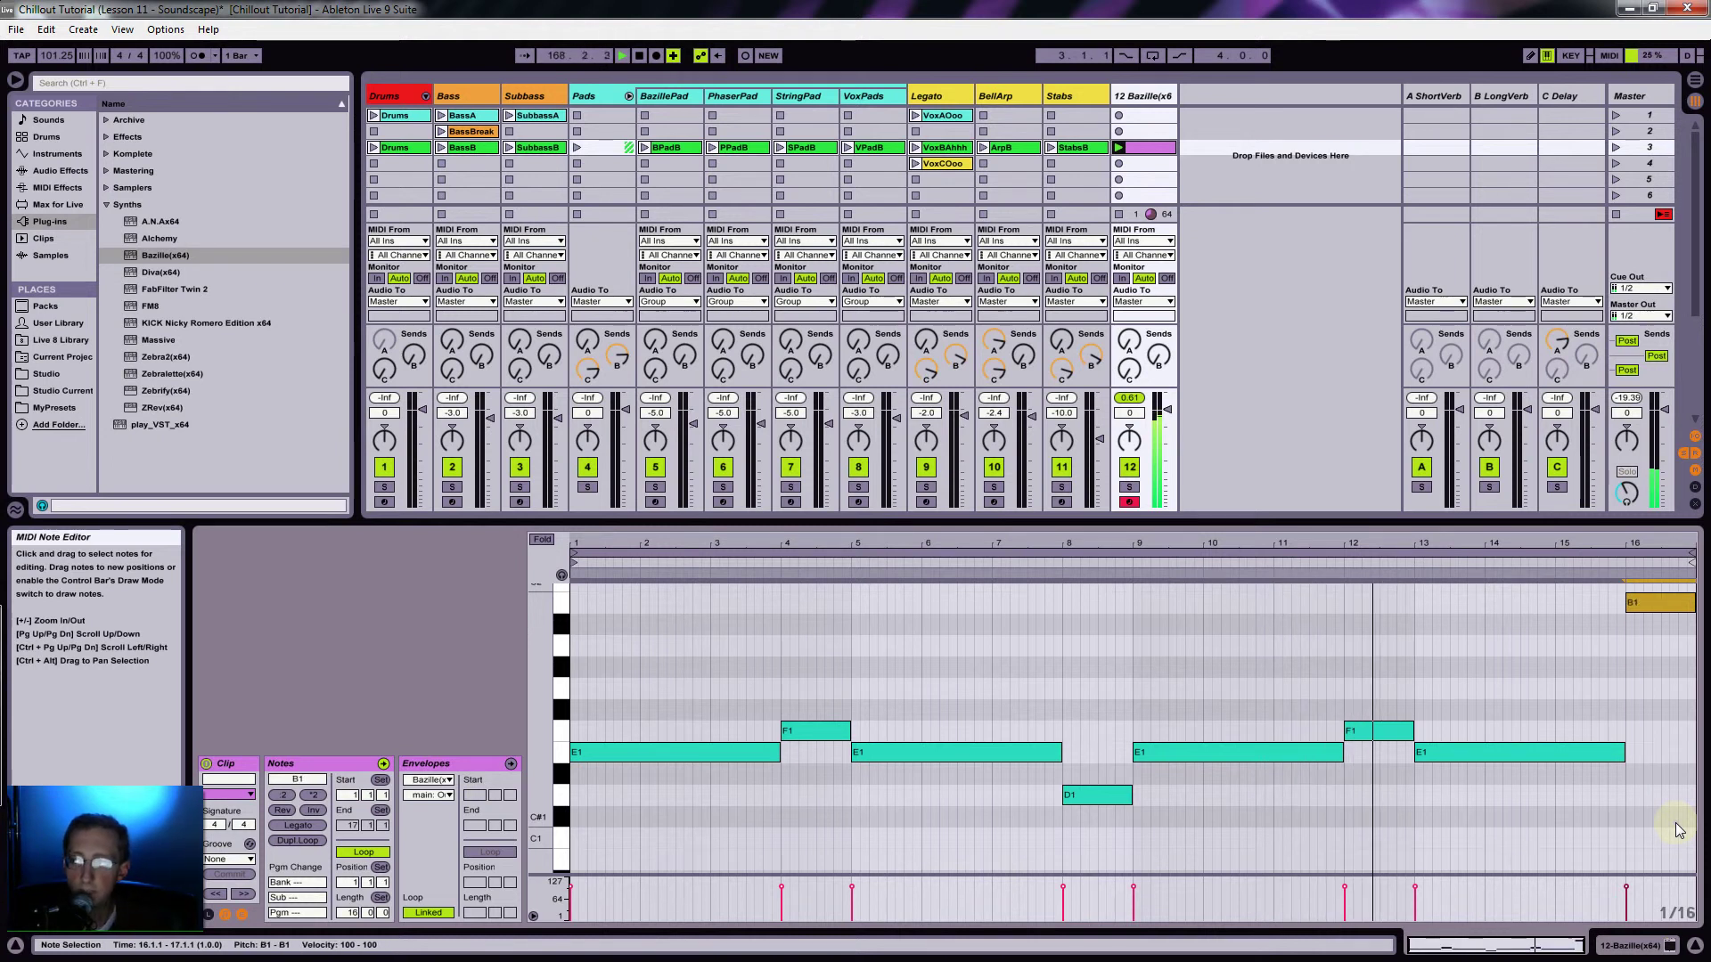
key("Up")
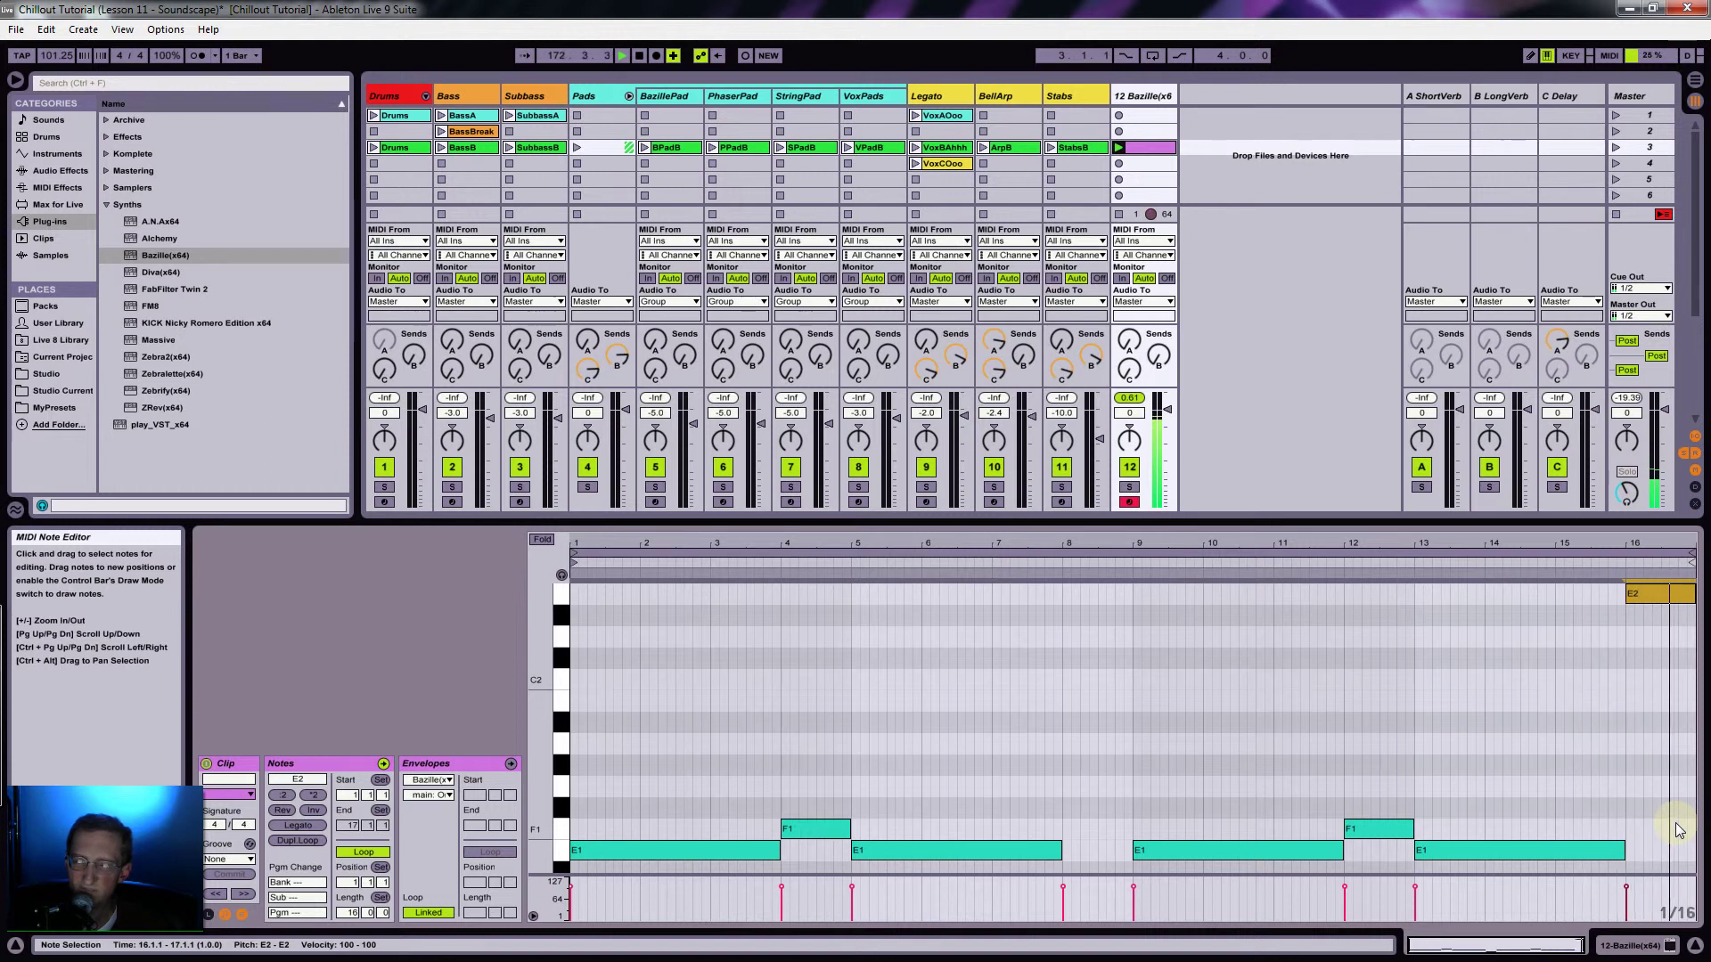
Step: Lower the note in bar 16 to B1 while listening to the clip, and stop playback
key("Down")
key("Down")
key("Down")
key("Down")
key("Down")
key("Down")
key("Down")
key("Down")
key("Down")
key("Down")
key("Down")
key("Down")
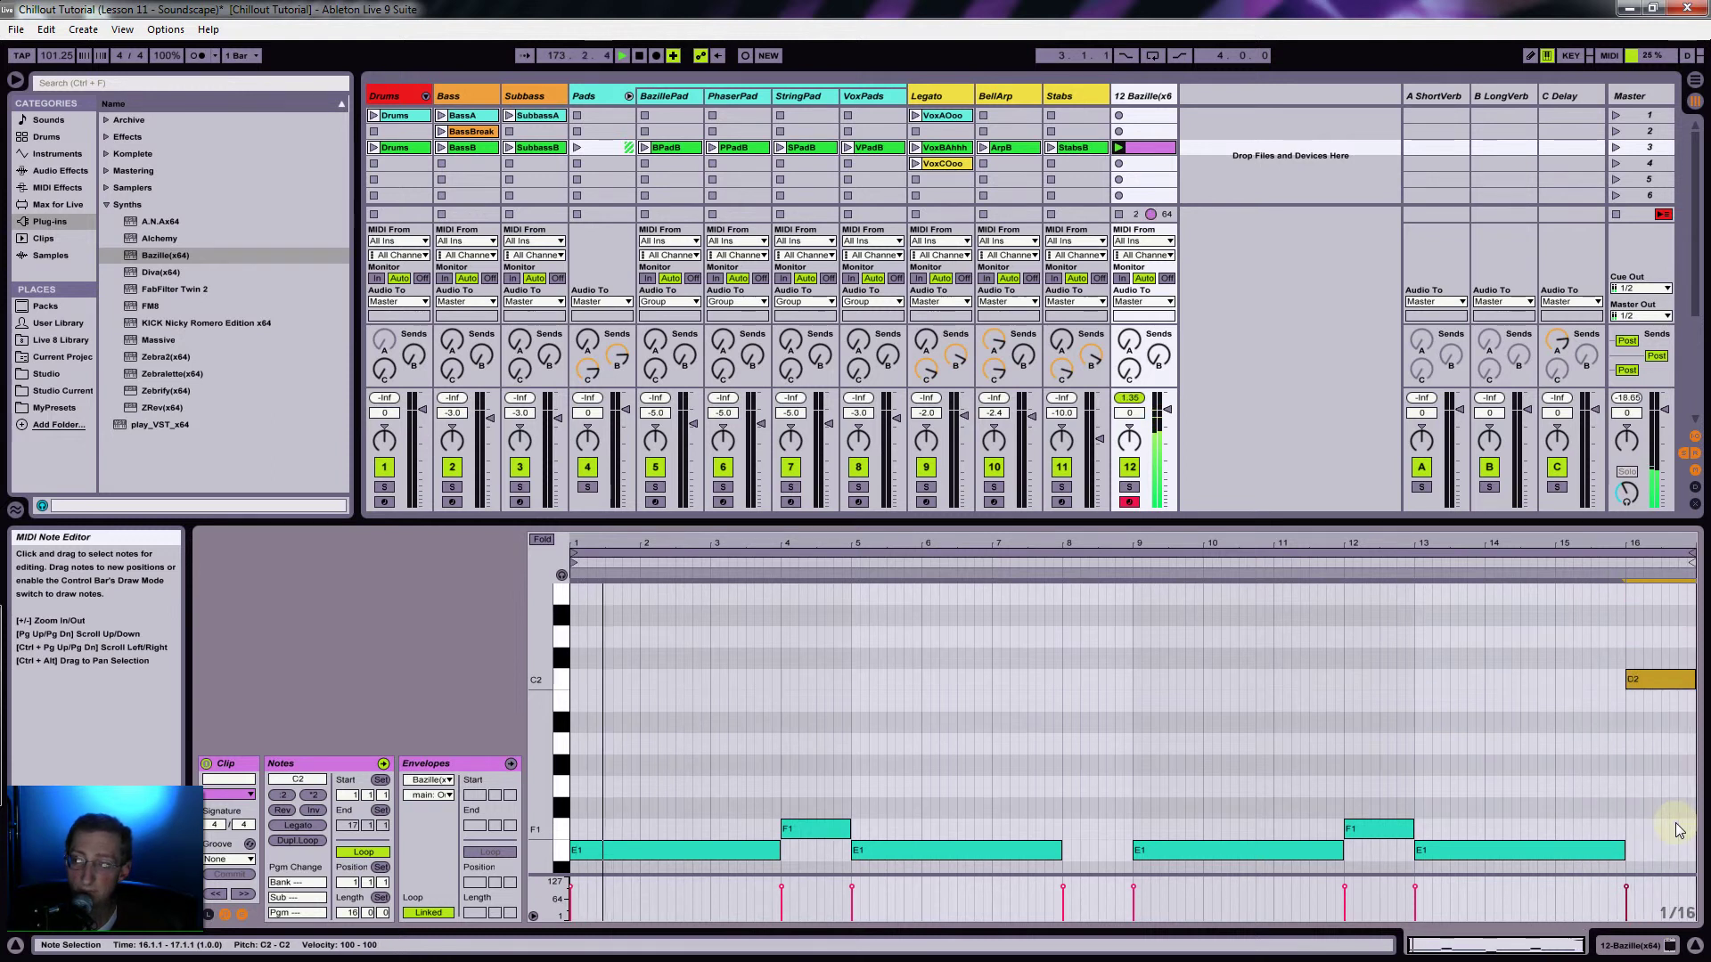
key("Up")
key("Up")
key("Up")
key("Up")
key("Up")
key("Up")
key("Up")
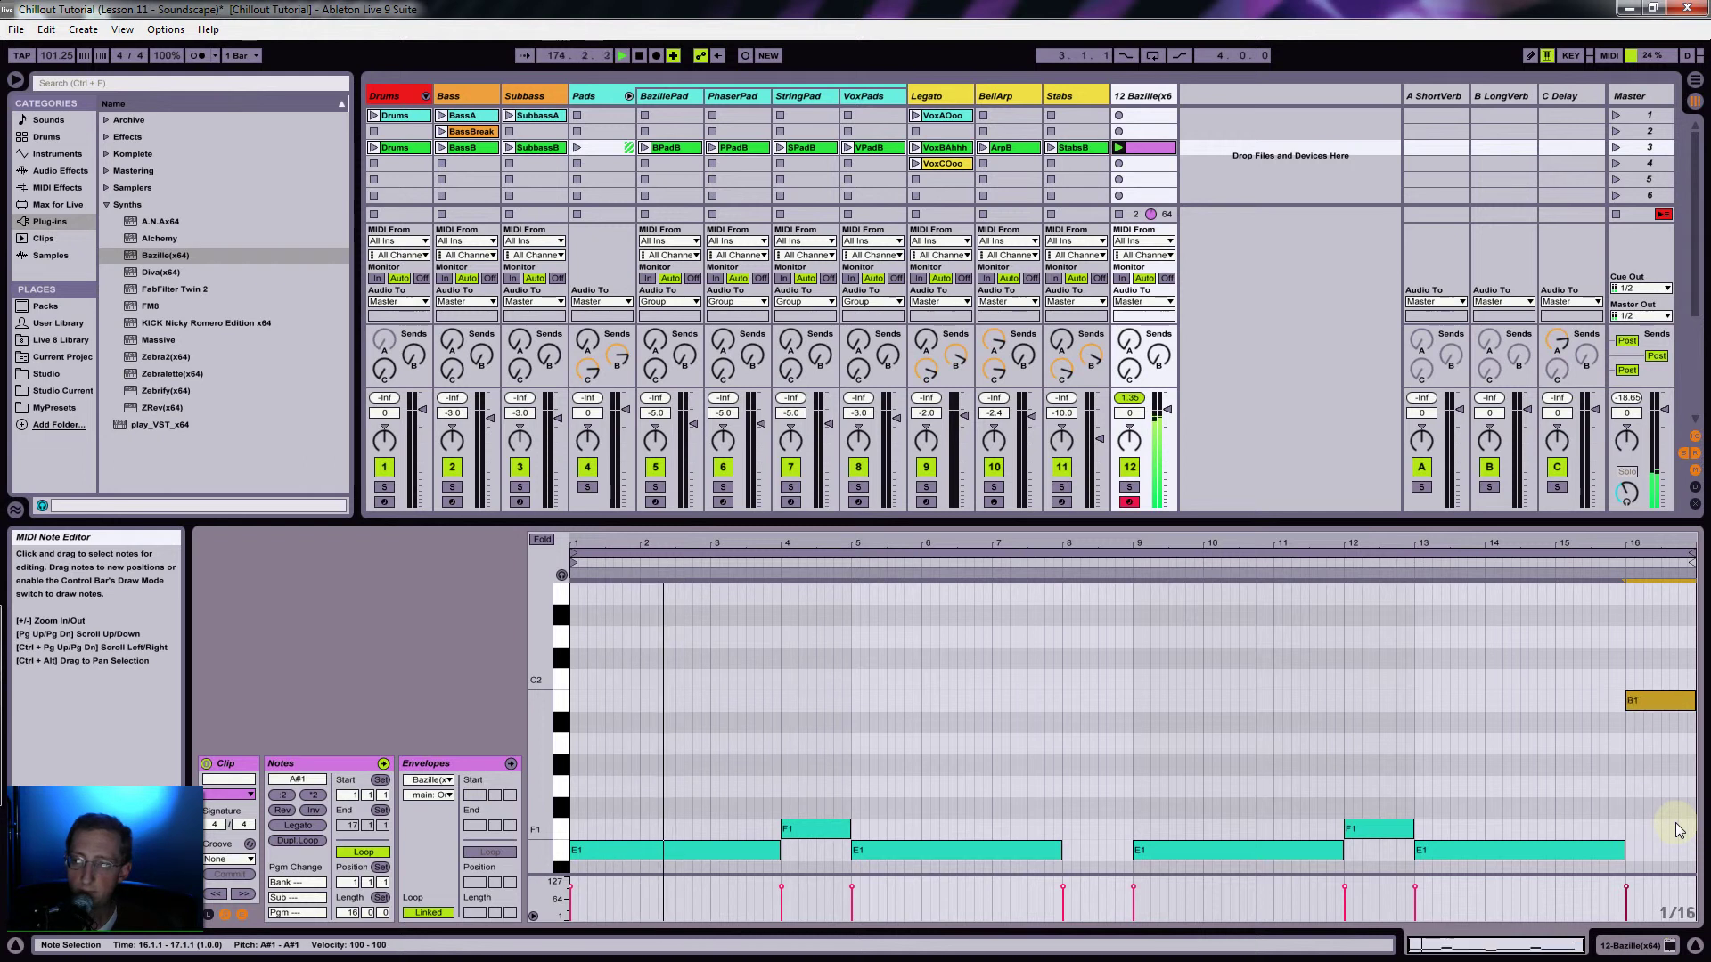
left_click(1404, 561)
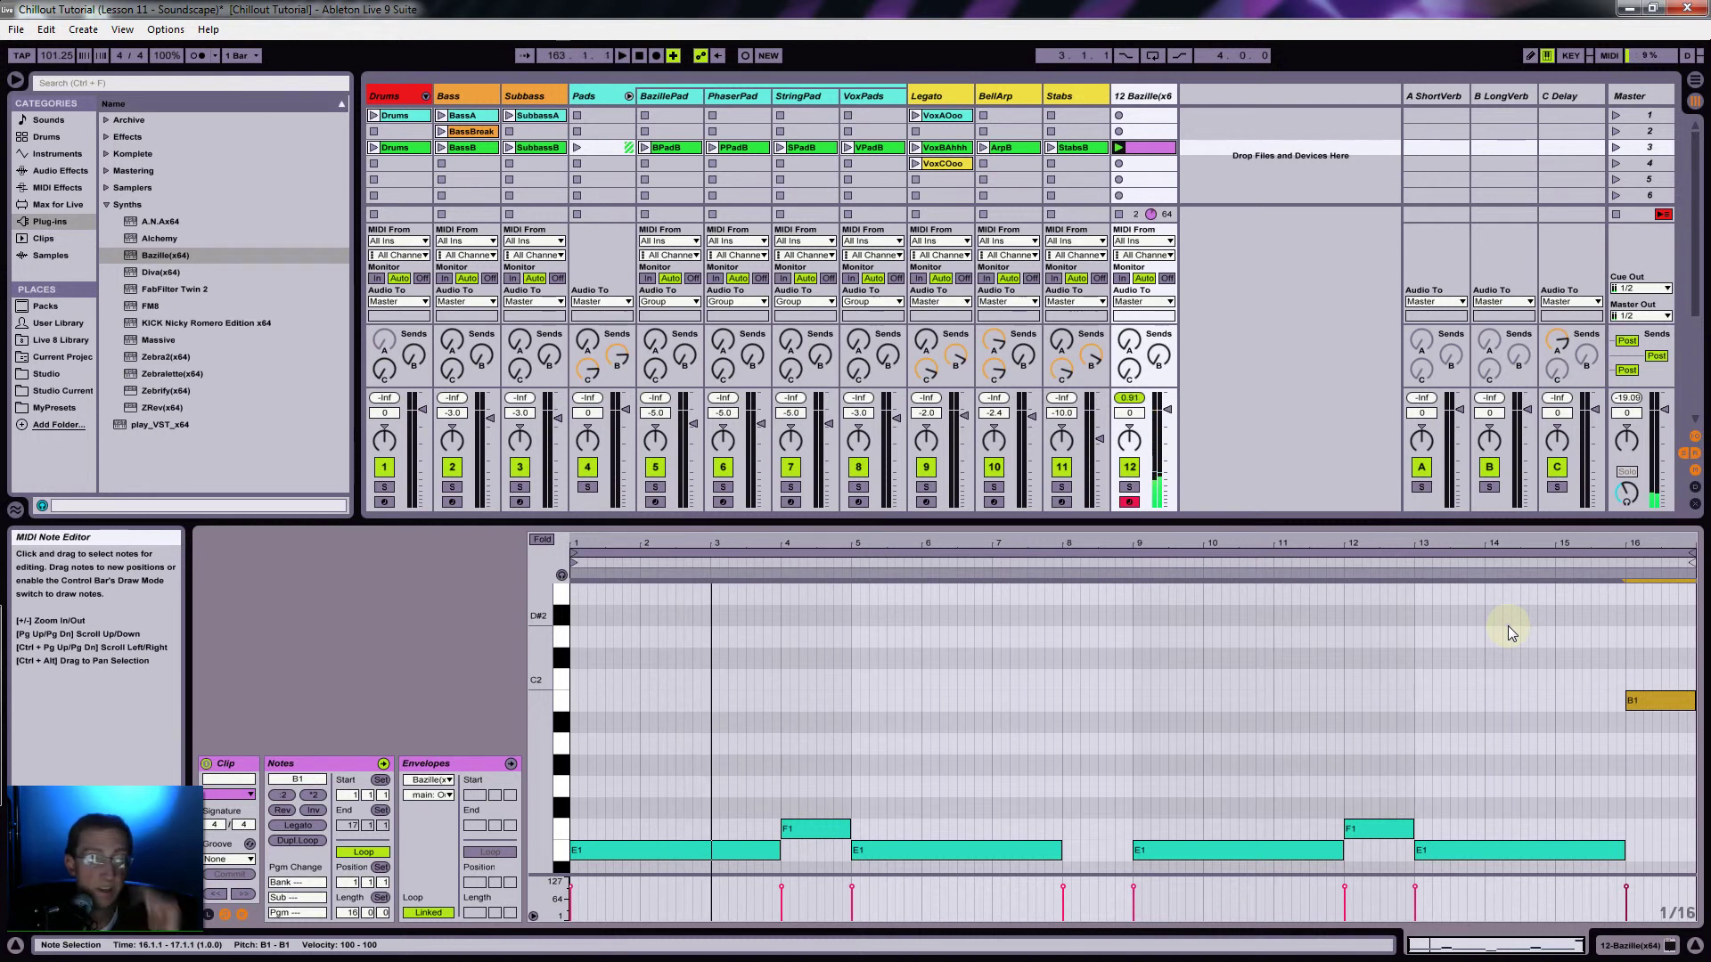
Step: Rename the Bazille track as BassScape
left_click(1147, 98)
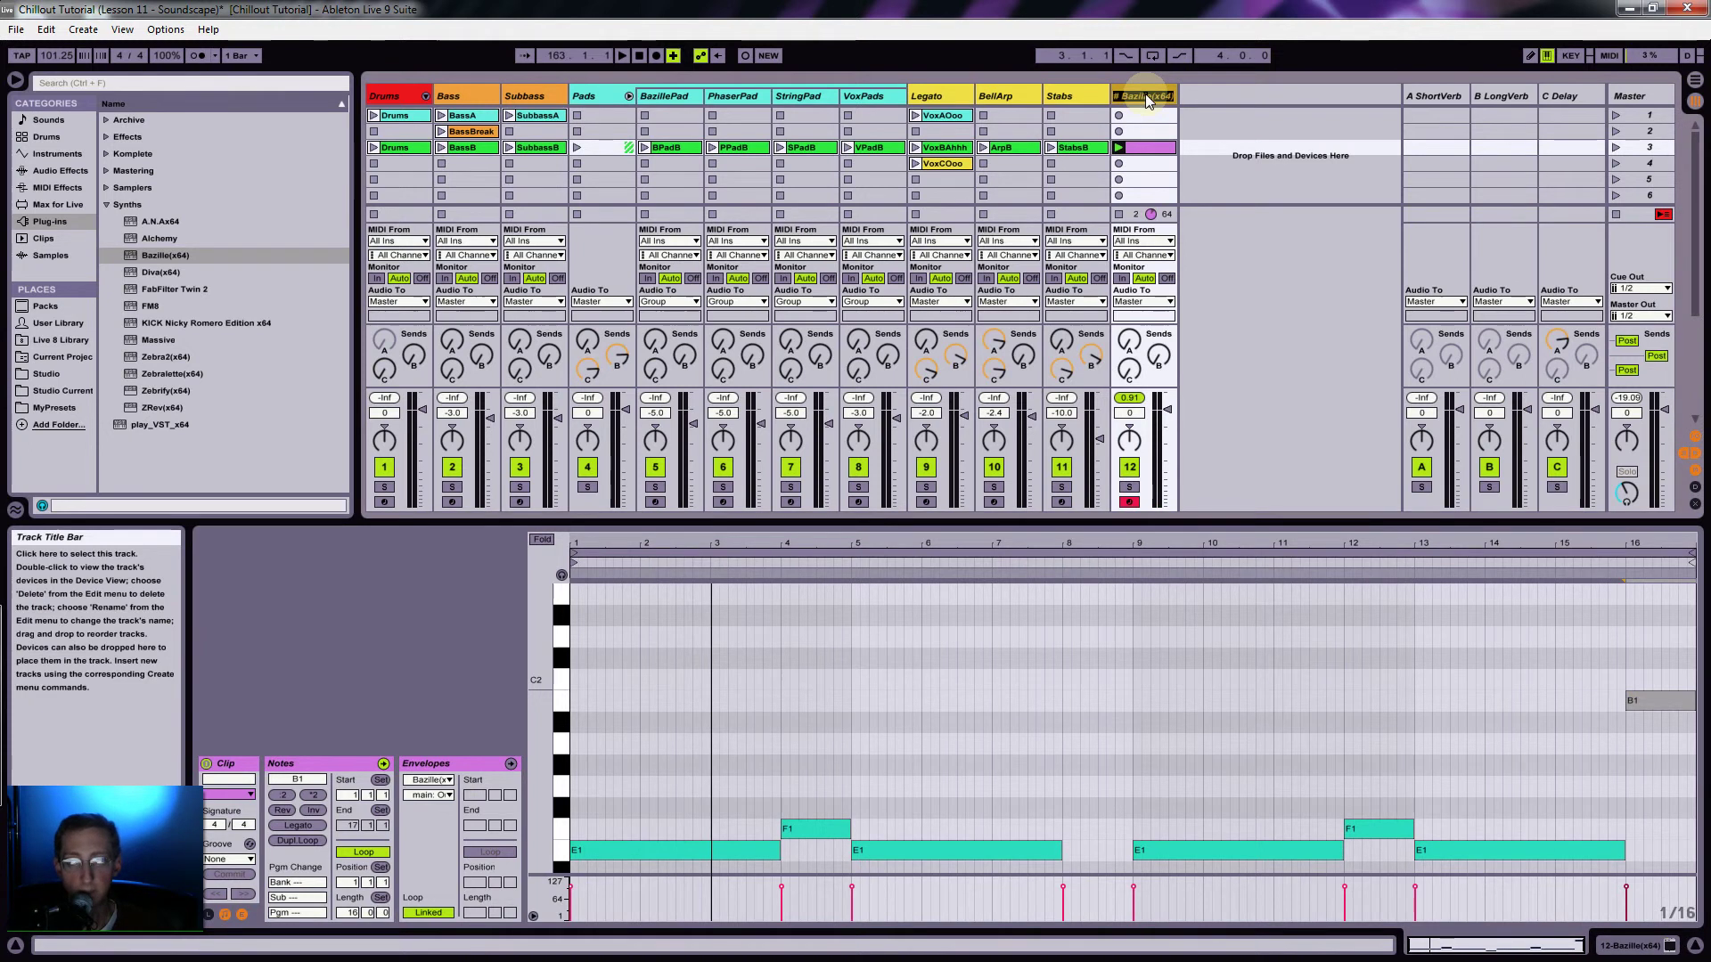
type("IntroSoundscape")
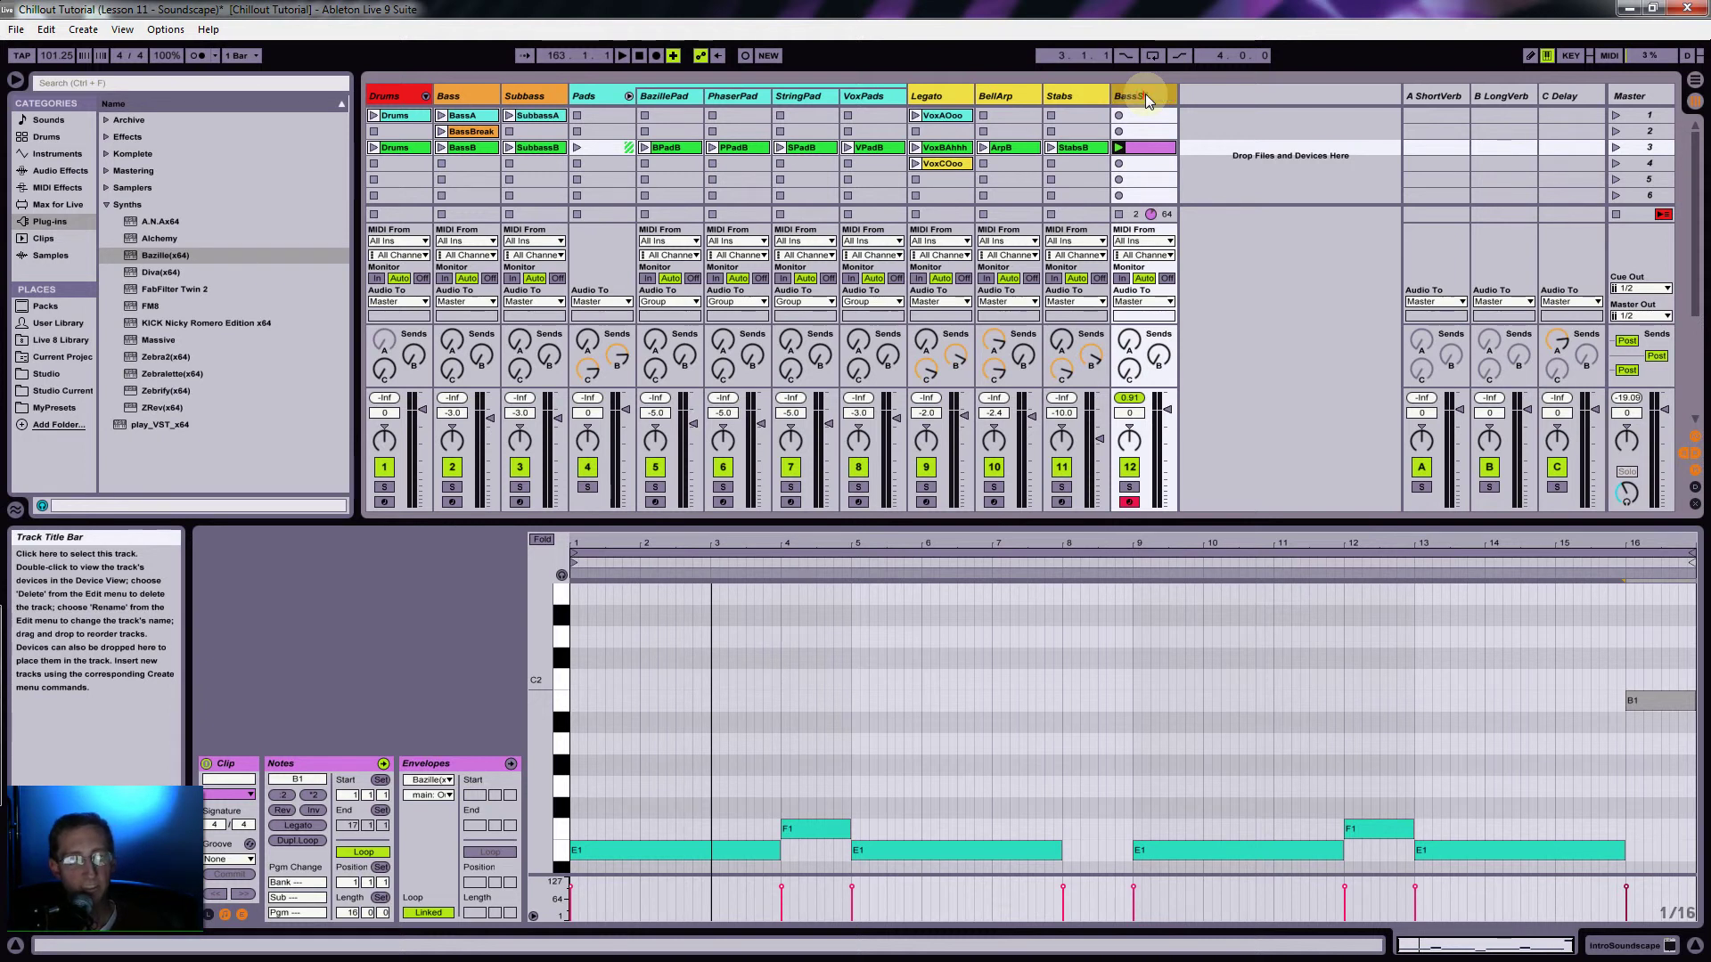
type("ape")
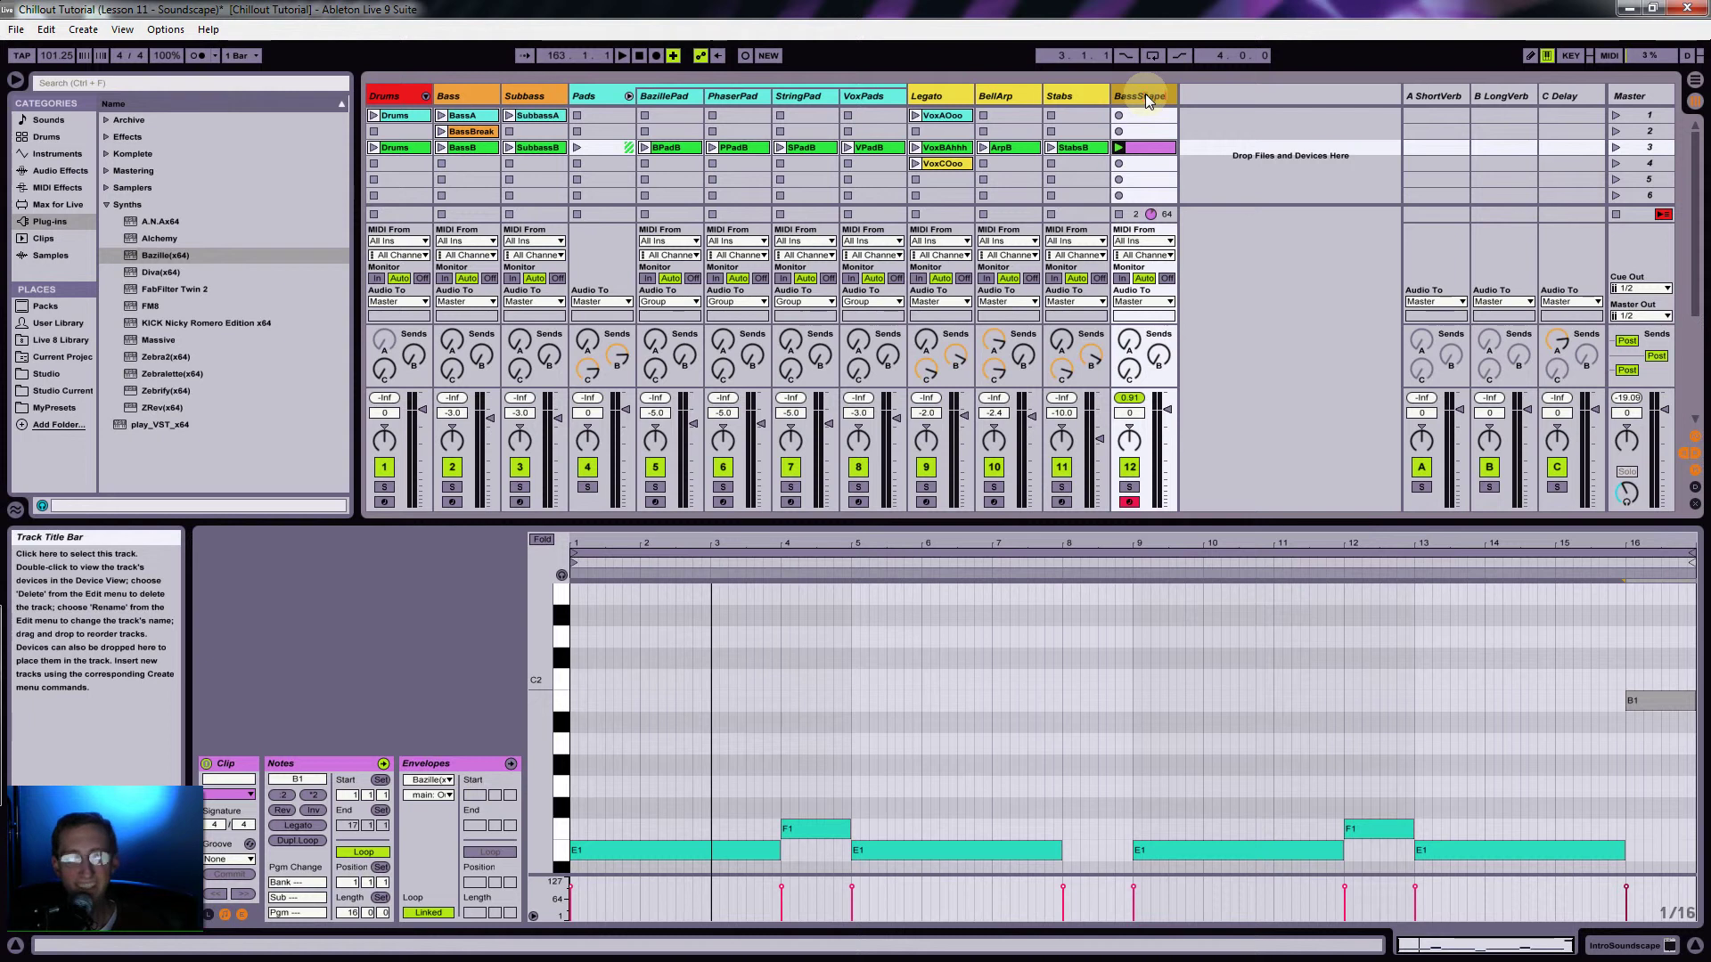
left_click(1238, 135)
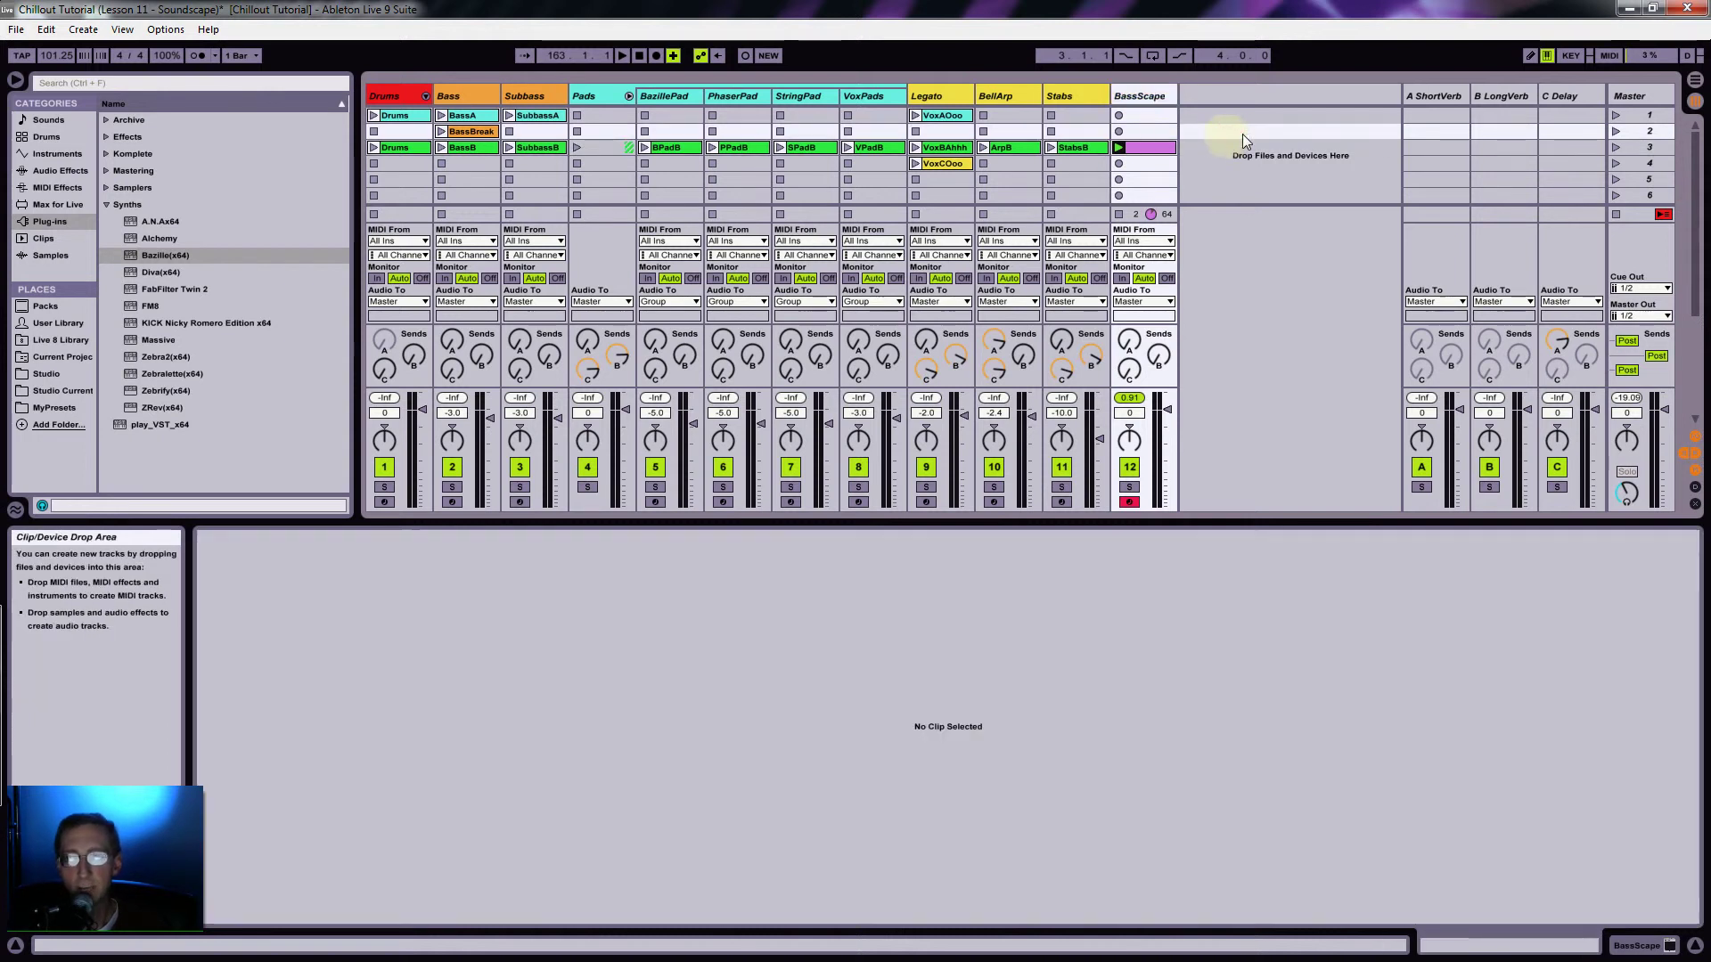
Step: Color the BassScape track magenta and name its clip BassScape
right_click(1163, 95)
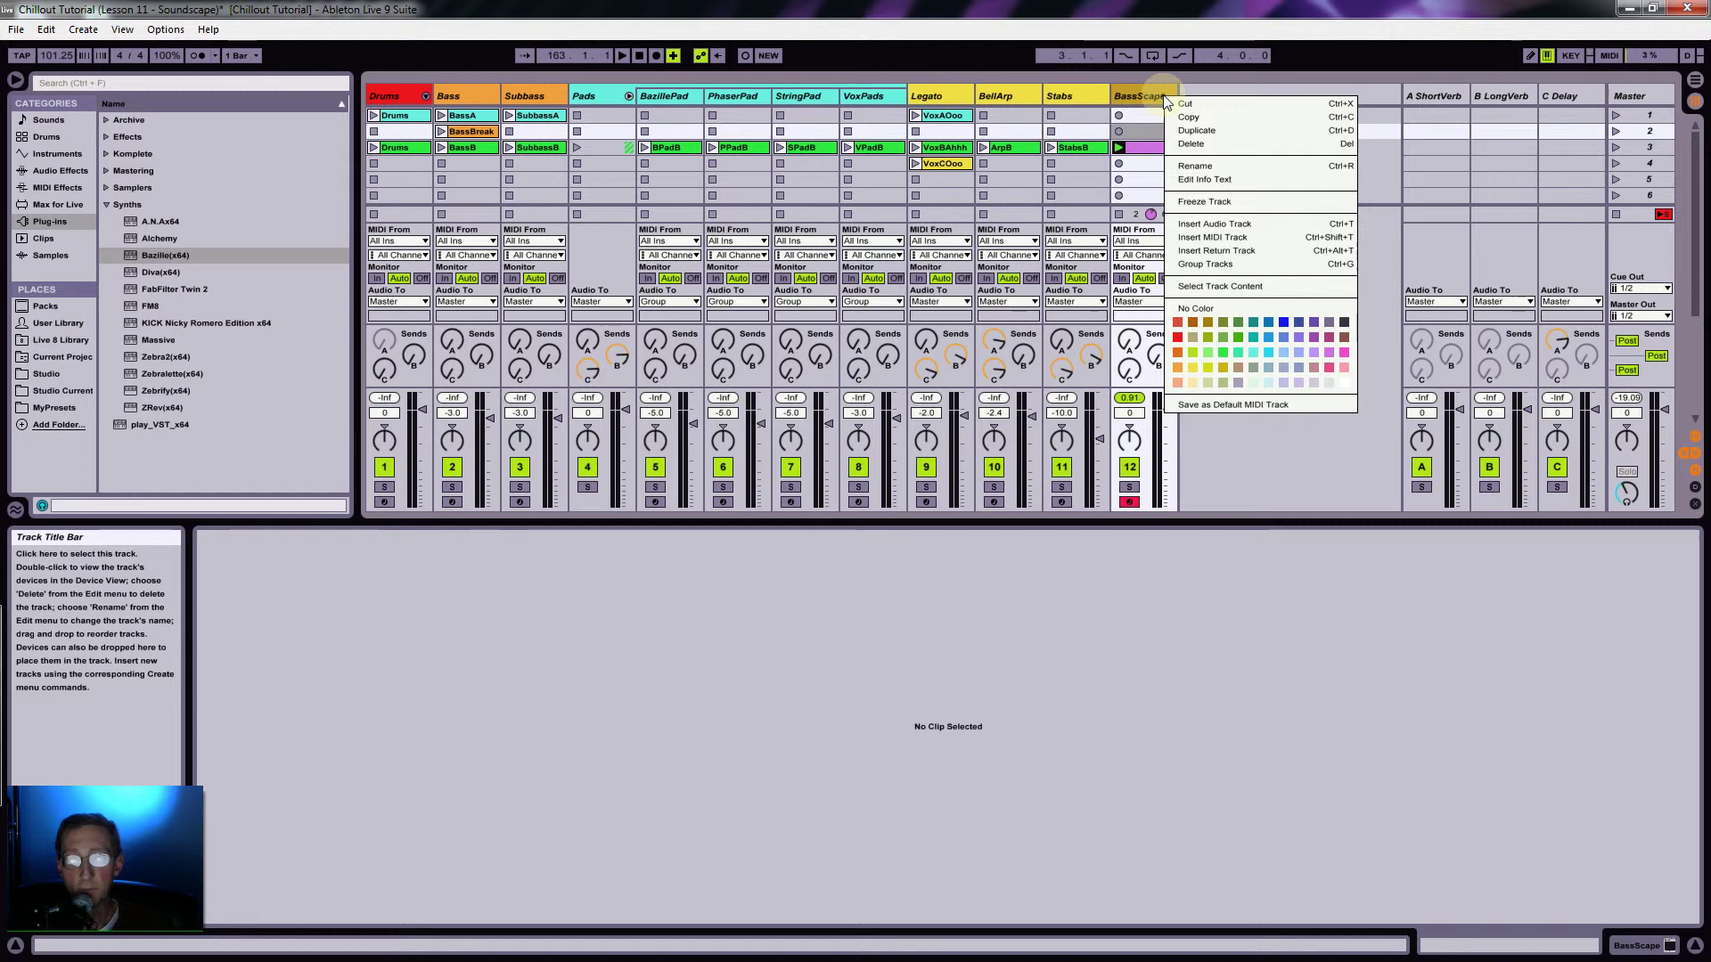
left_click(1344, 351)
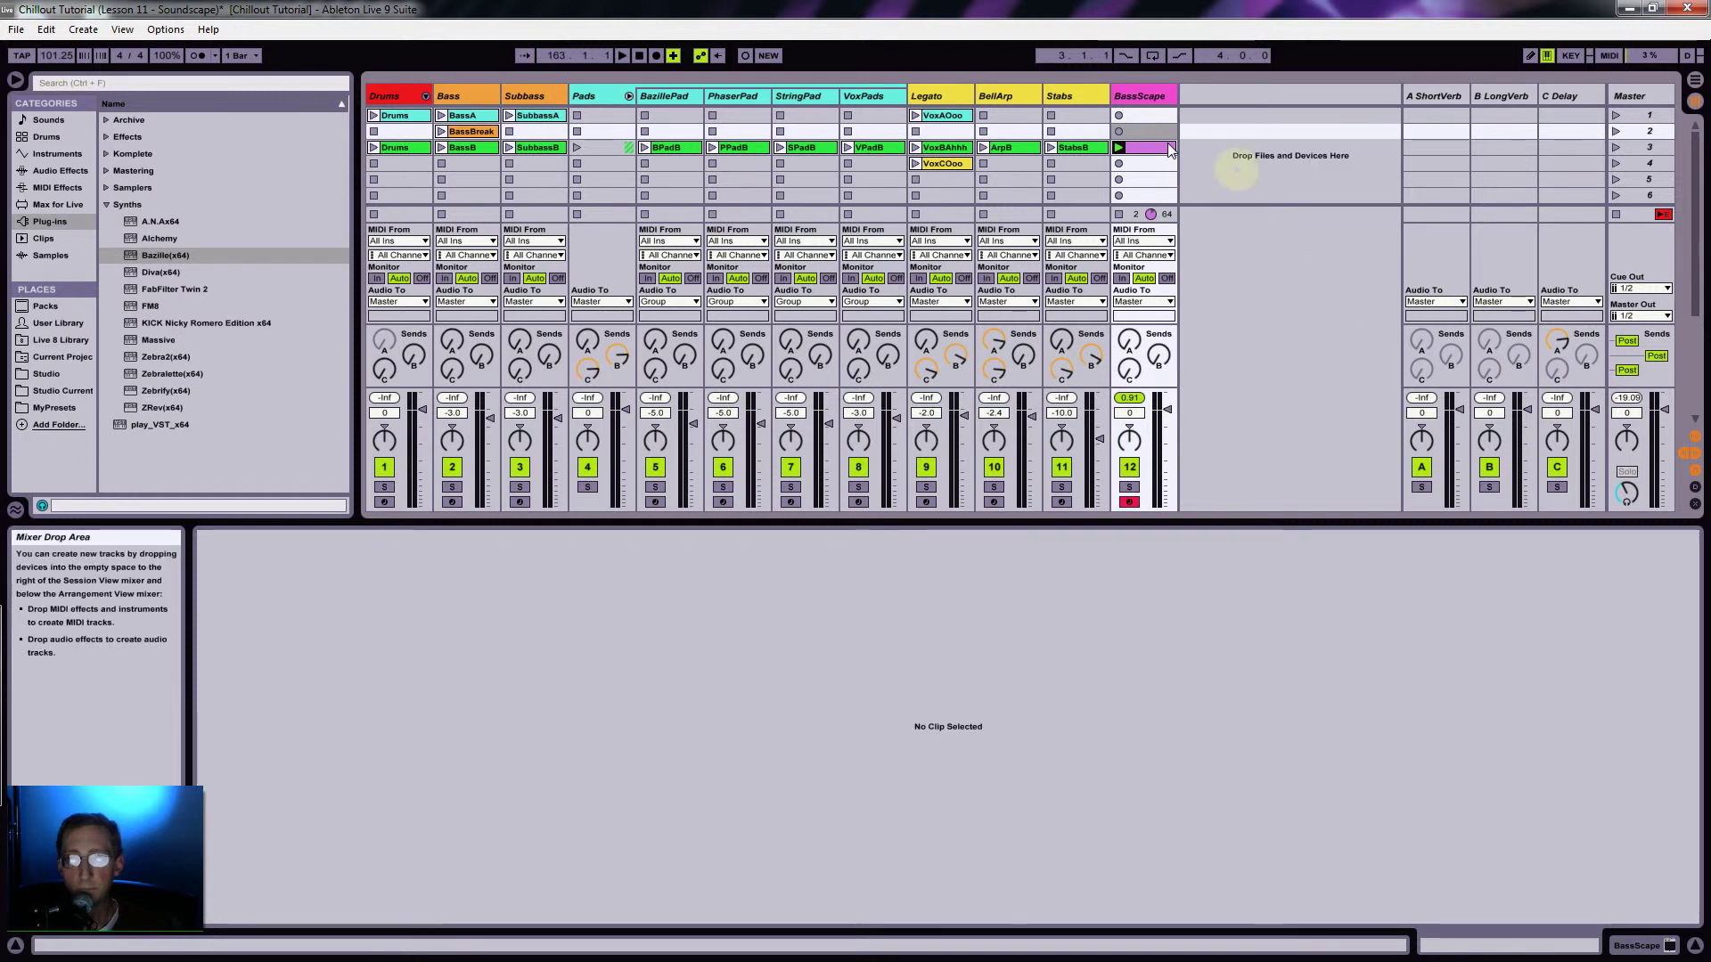
left_click(1148, 146)
type("BassScape")
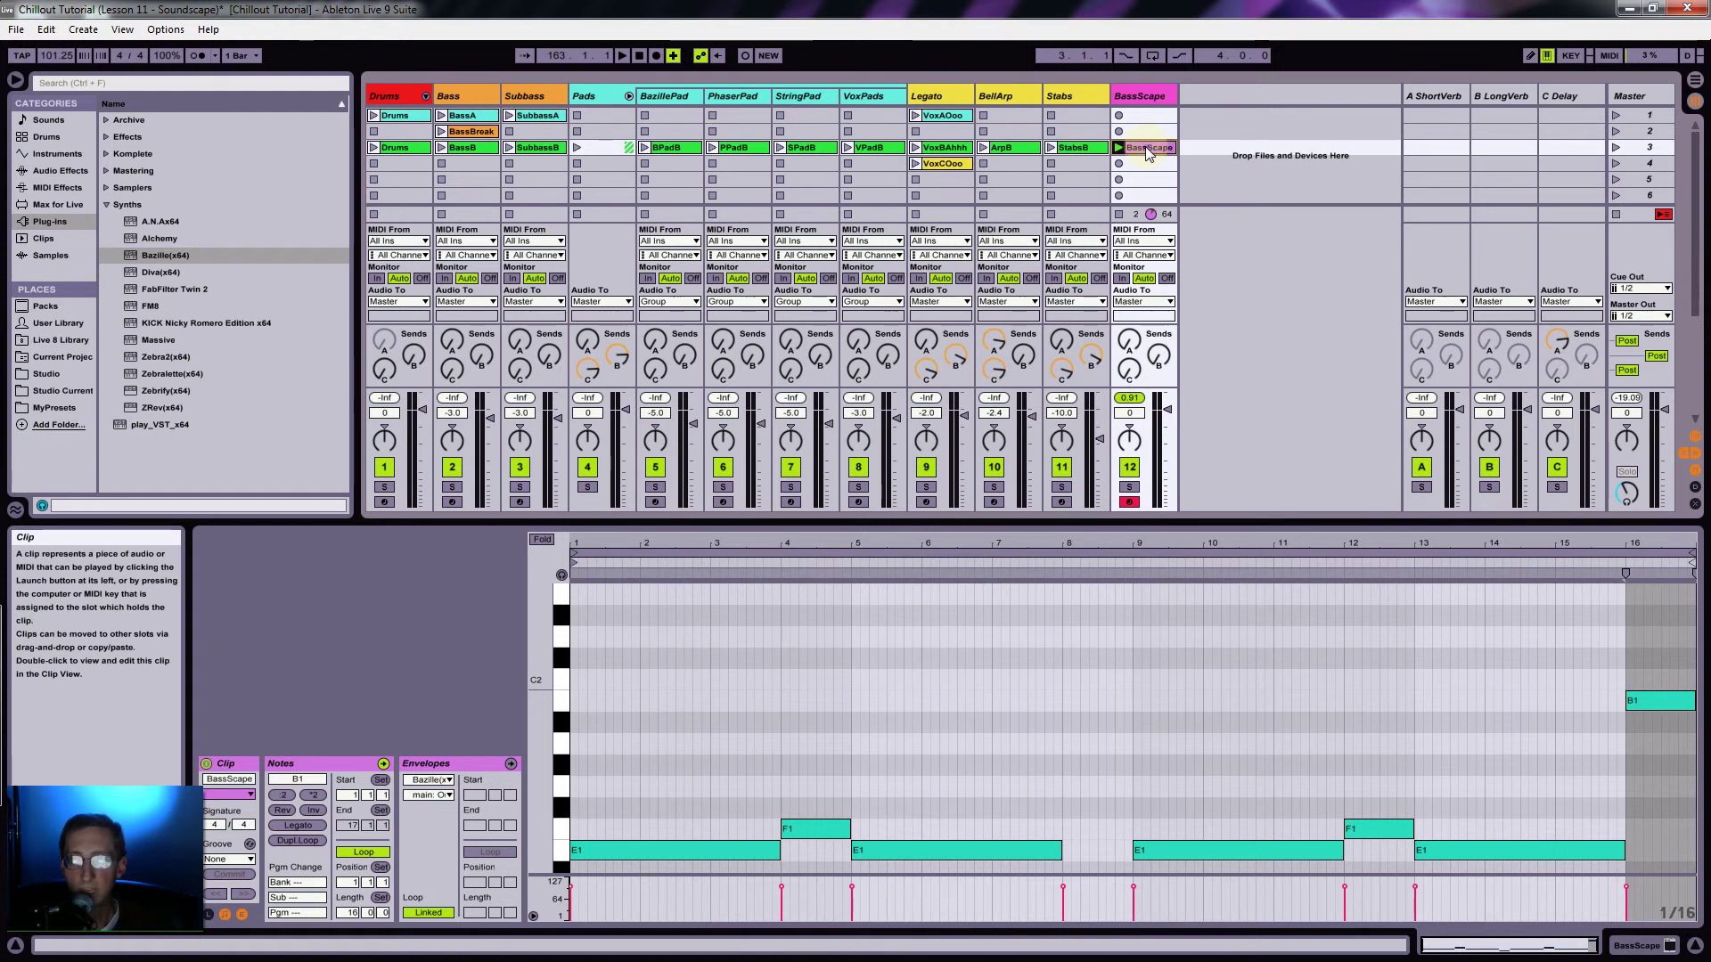
Step: Insert a new scene, place it above scene 1 and move the BassScape clip into it
left_click(1643, 116)
right_click(1643, 115)
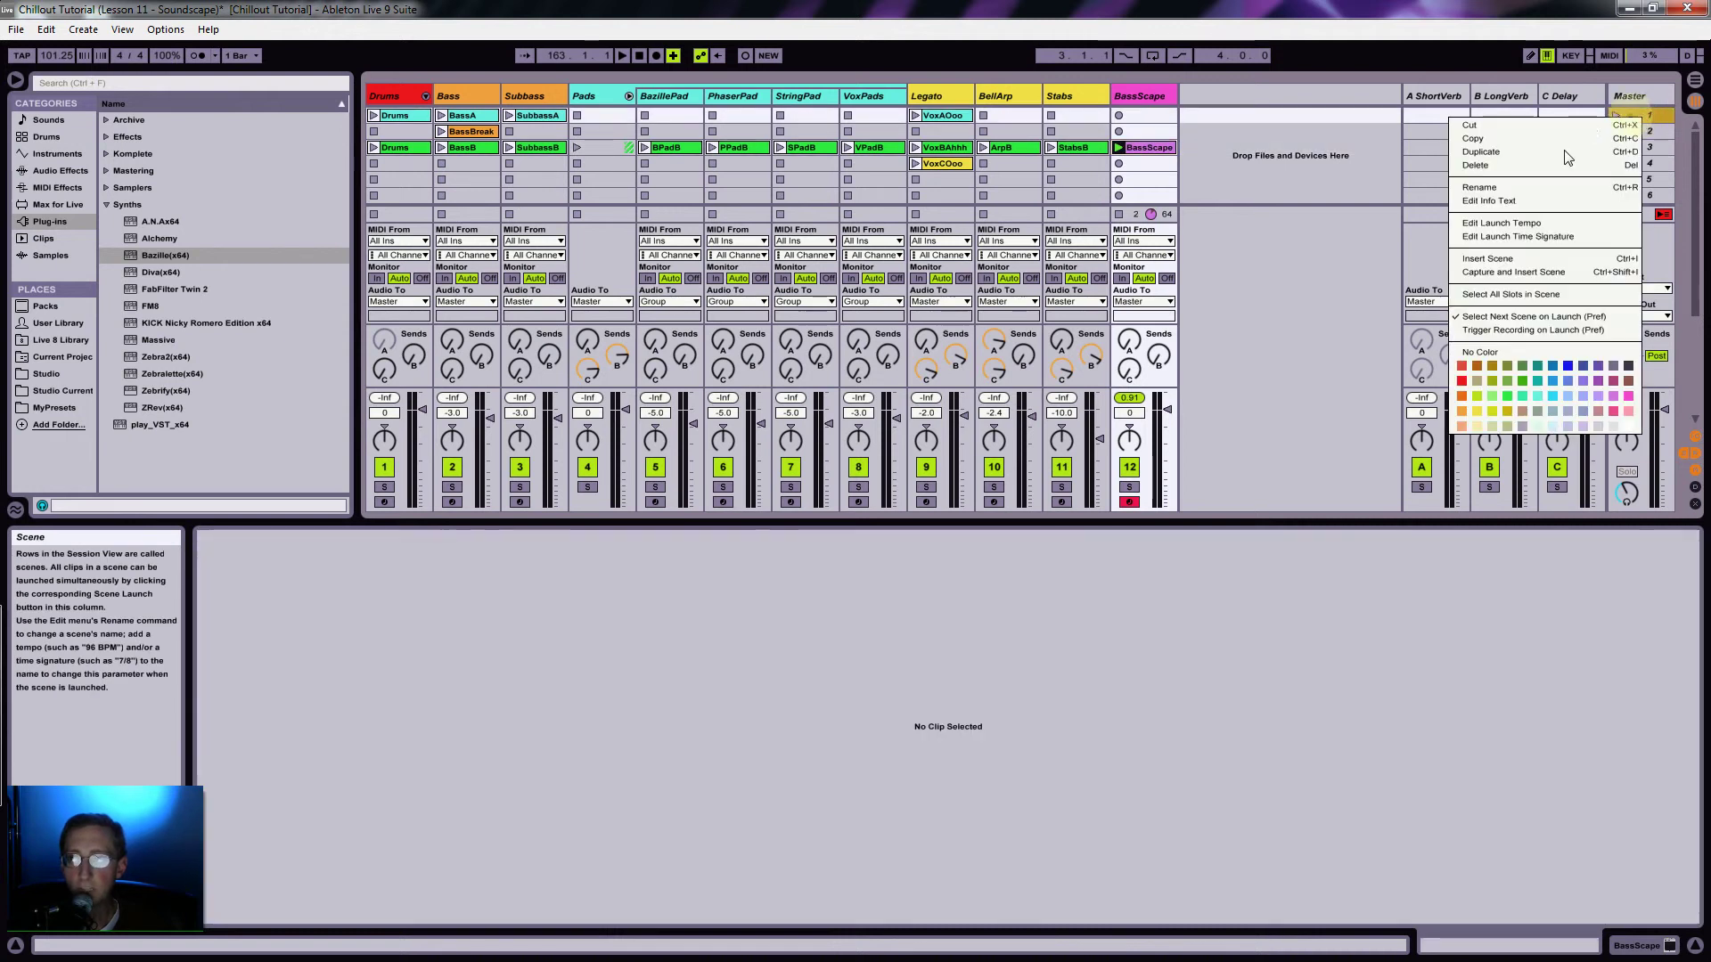
left_click(1511, 257)
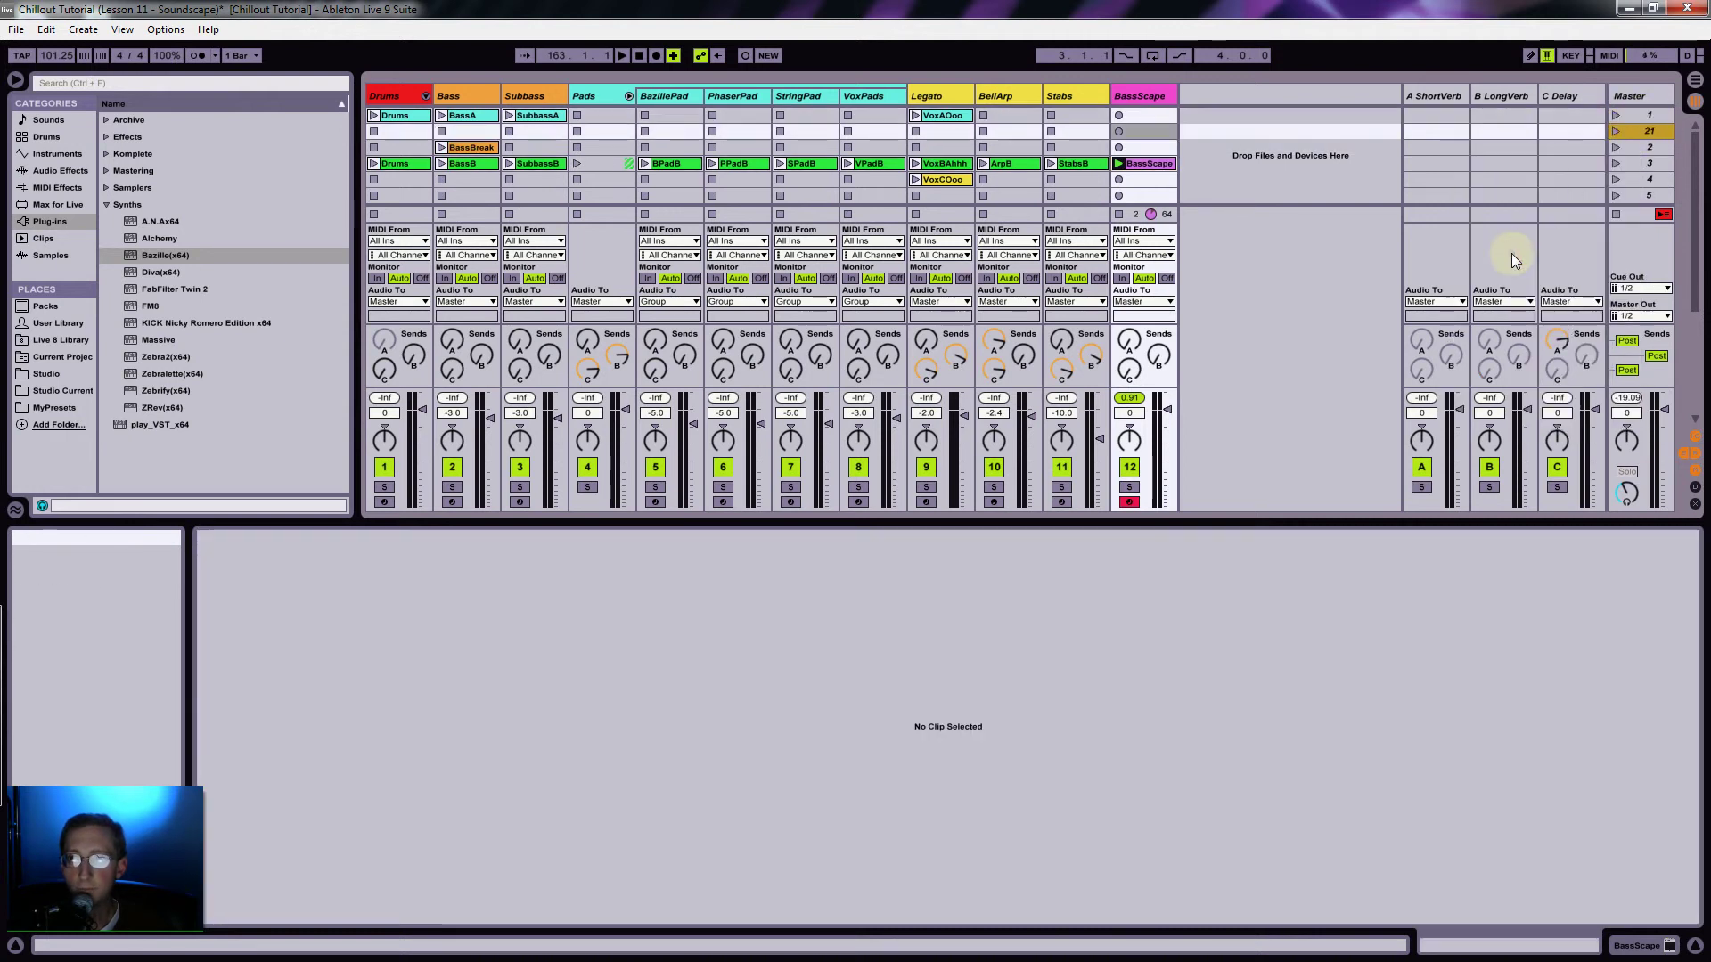
left_click(1644, 115)
left_click_drag(1642, 135, 1644, 144)
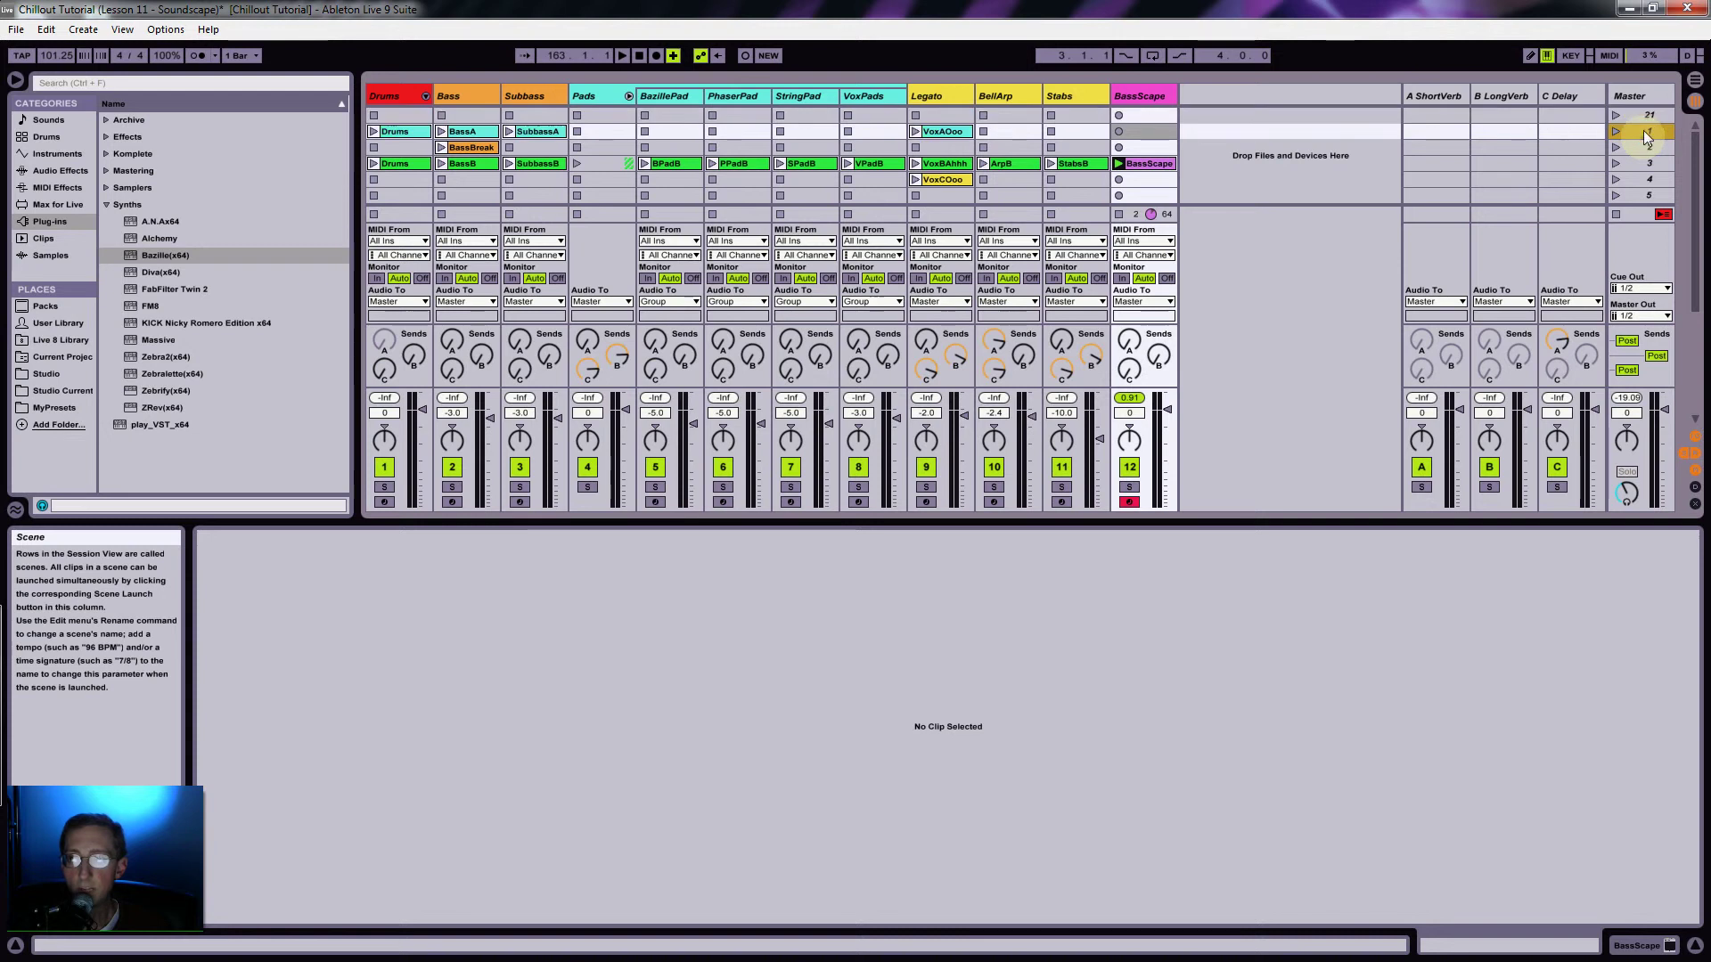
left_click_drag(1152, 163, 1158, 118)
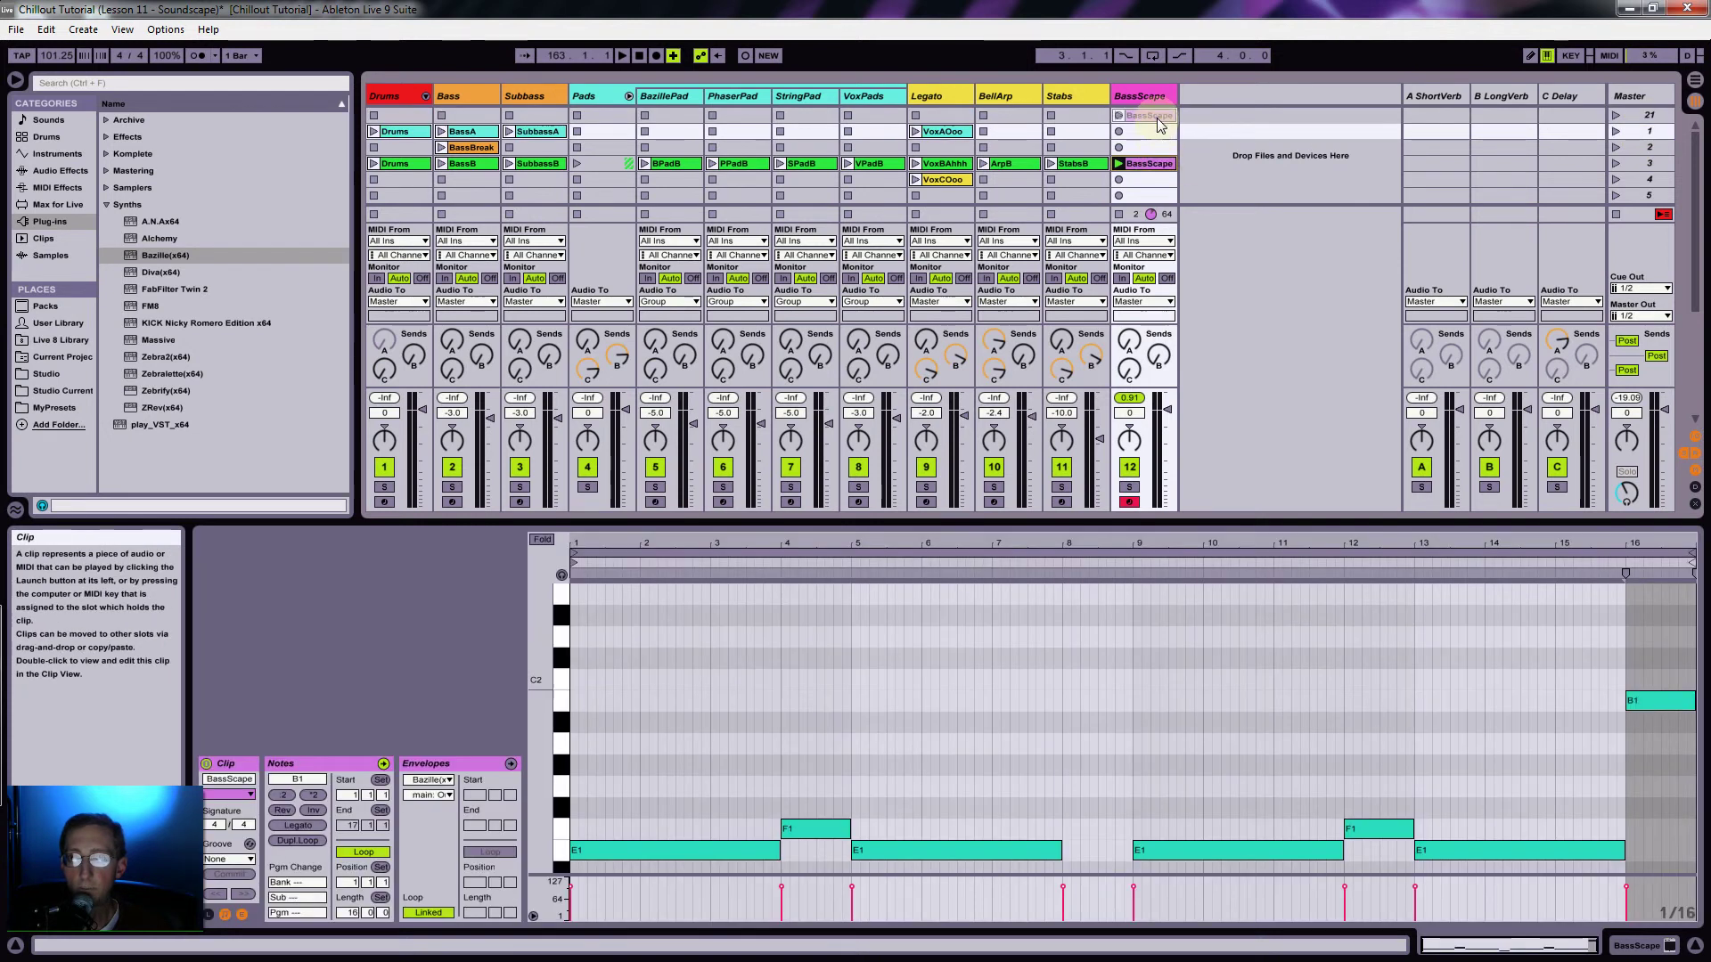
left_click(1213, 117)
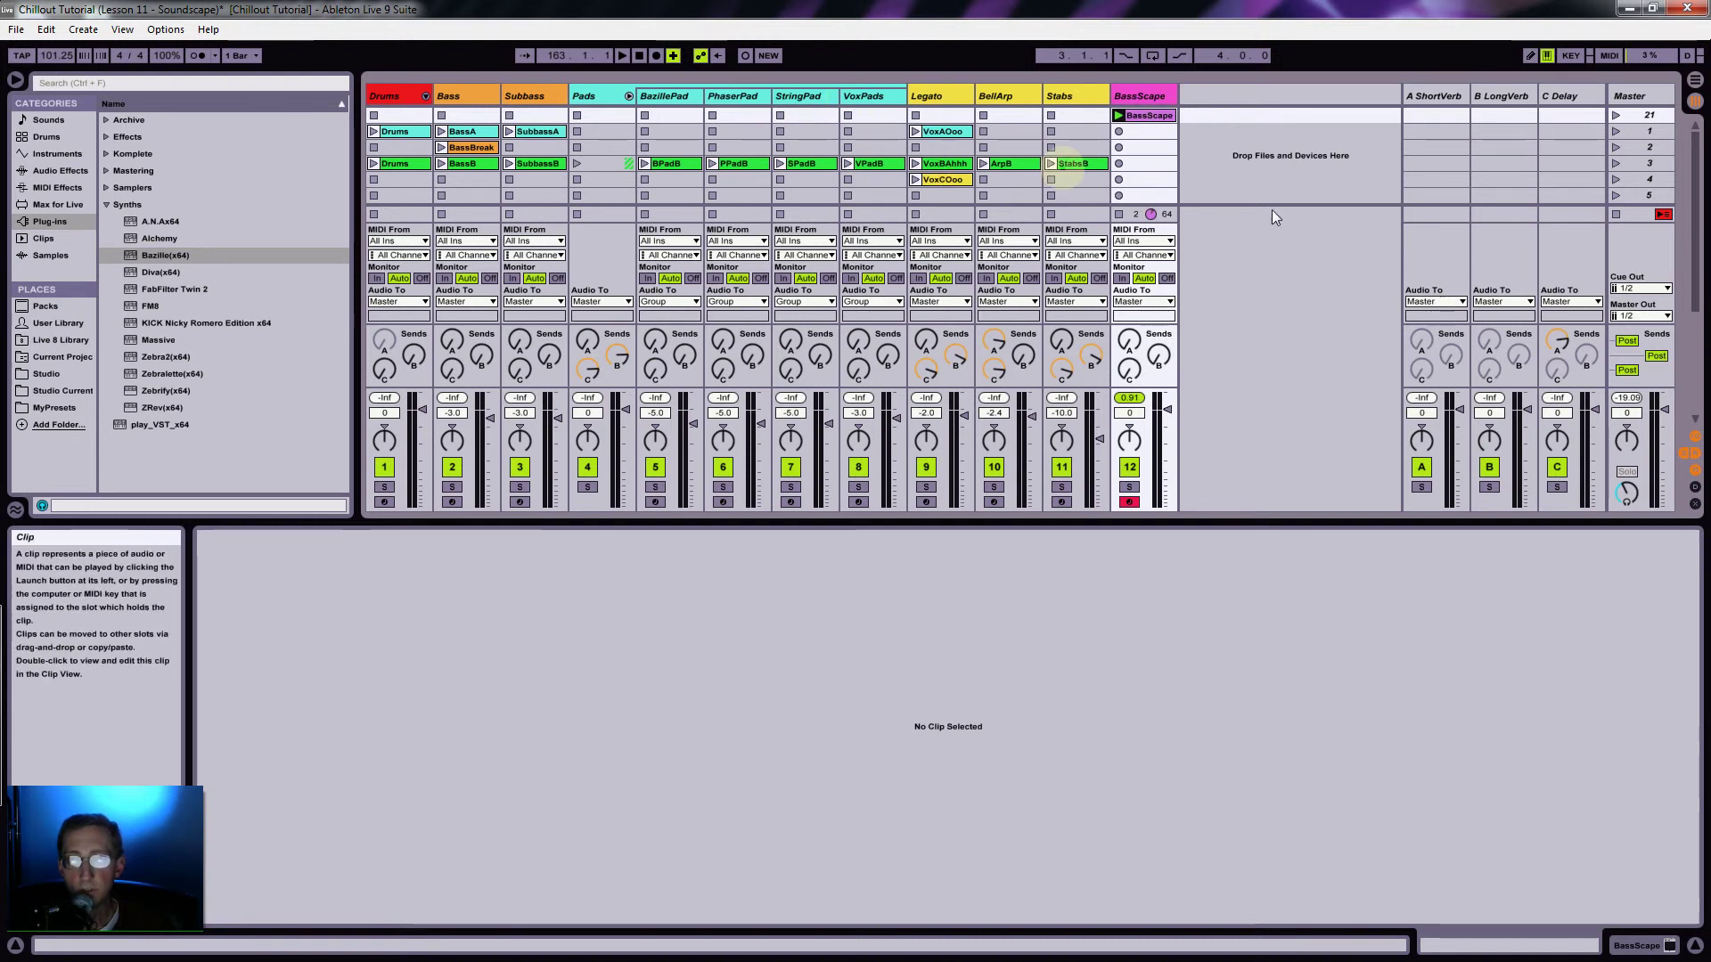
Step: Show more scene rows, start playback, and add an EQ Eight after Bazille on the BassScape track
left_click_drag(1233, 524, 1221, 679)
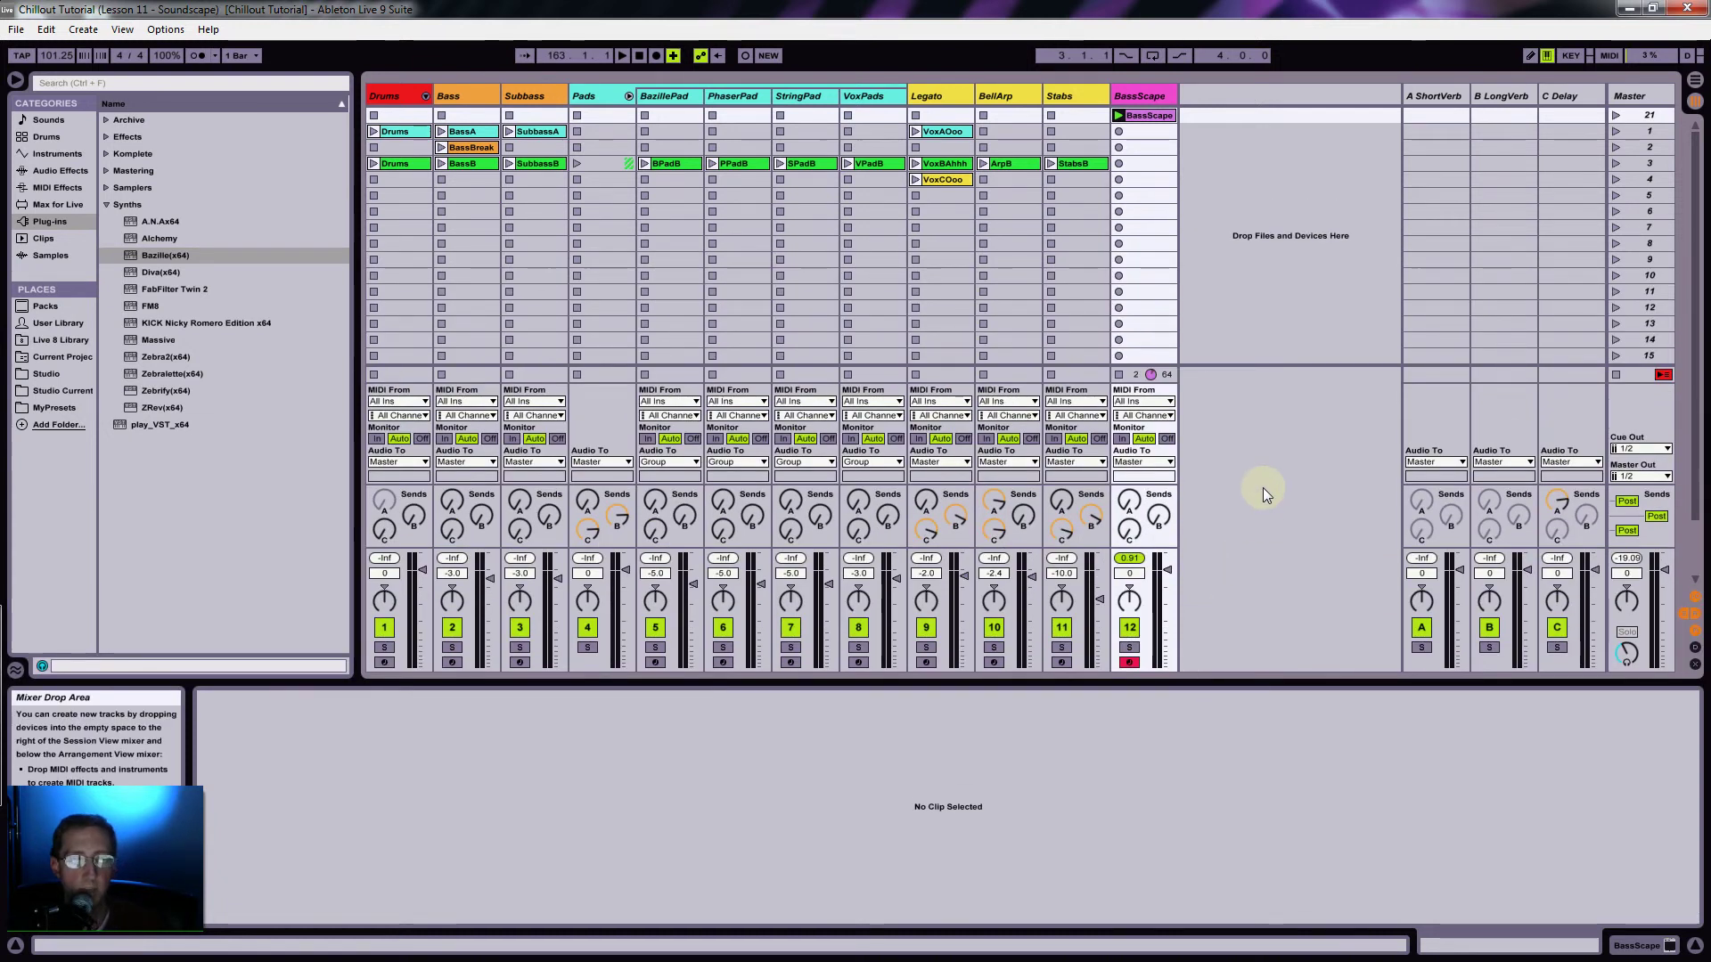
key("space")
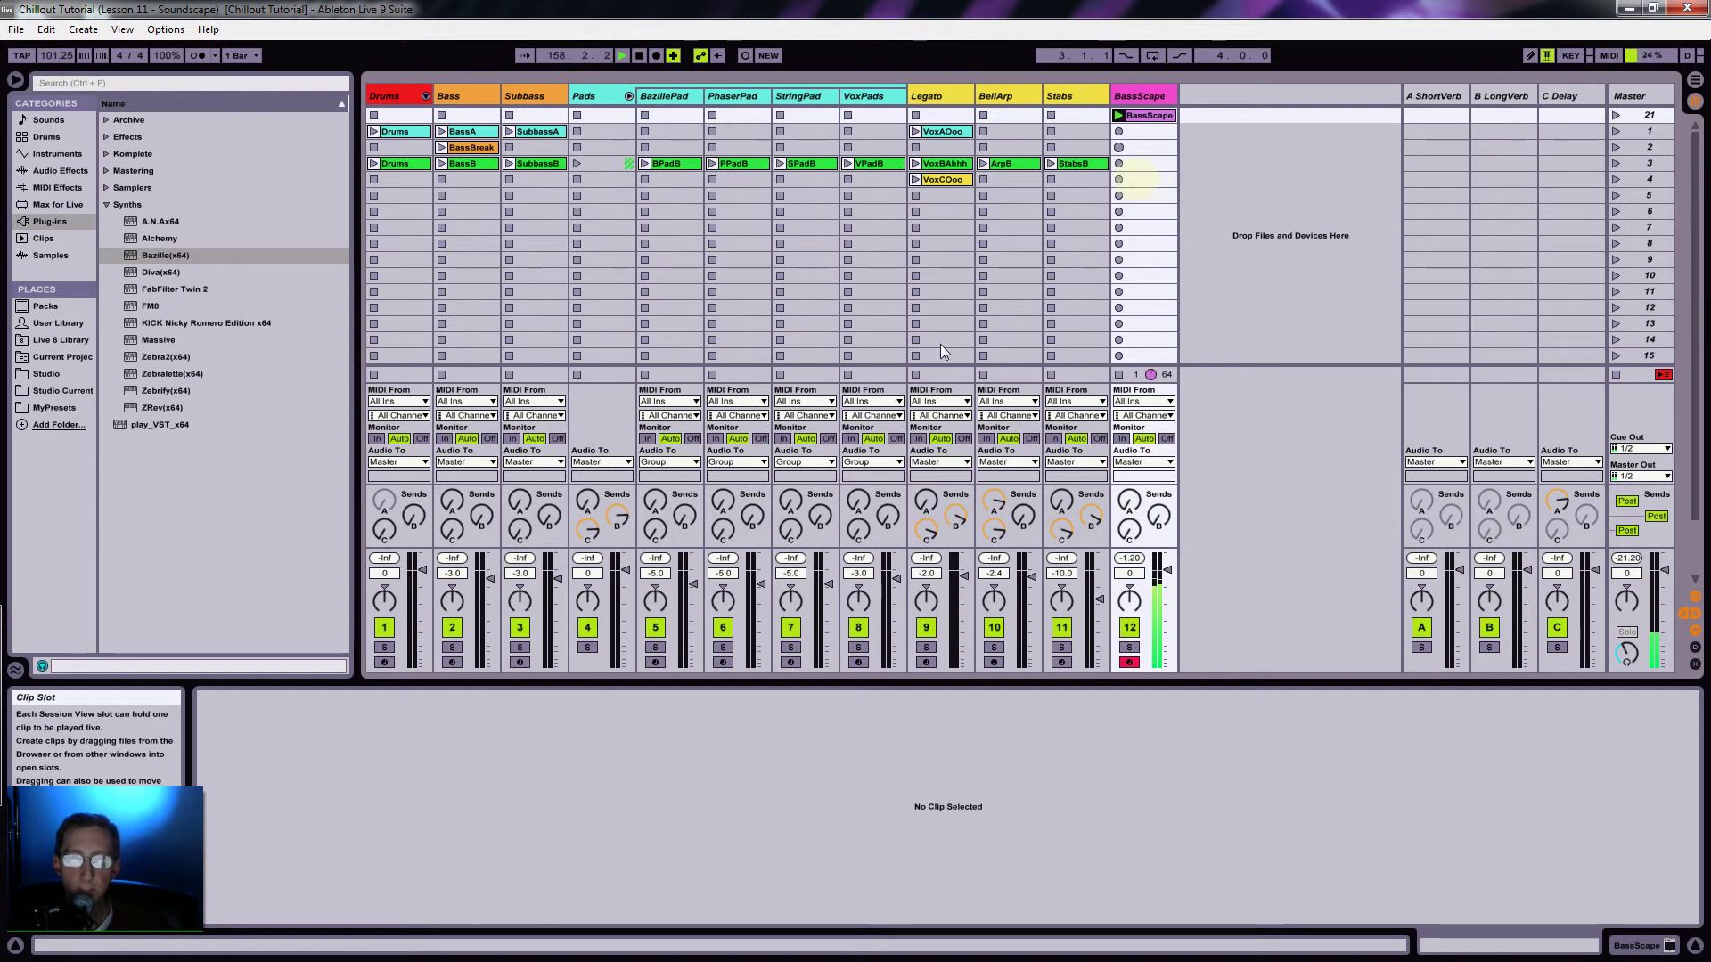
left_click(1135, 99)
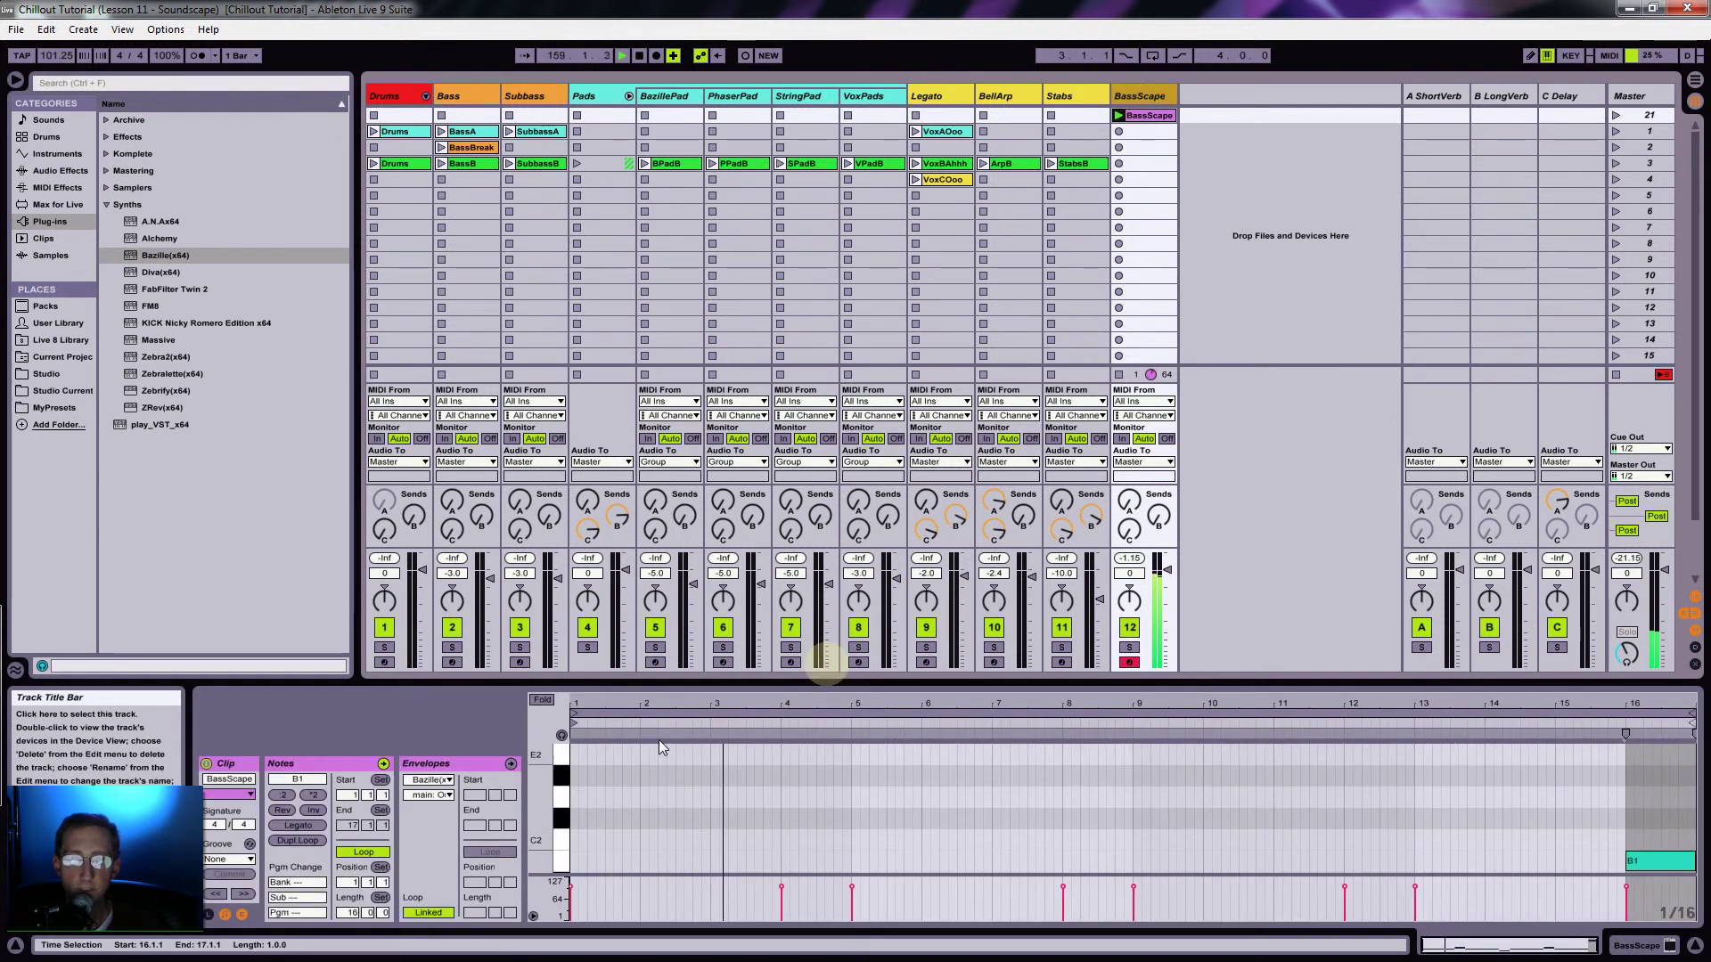
key("shift+Tab")
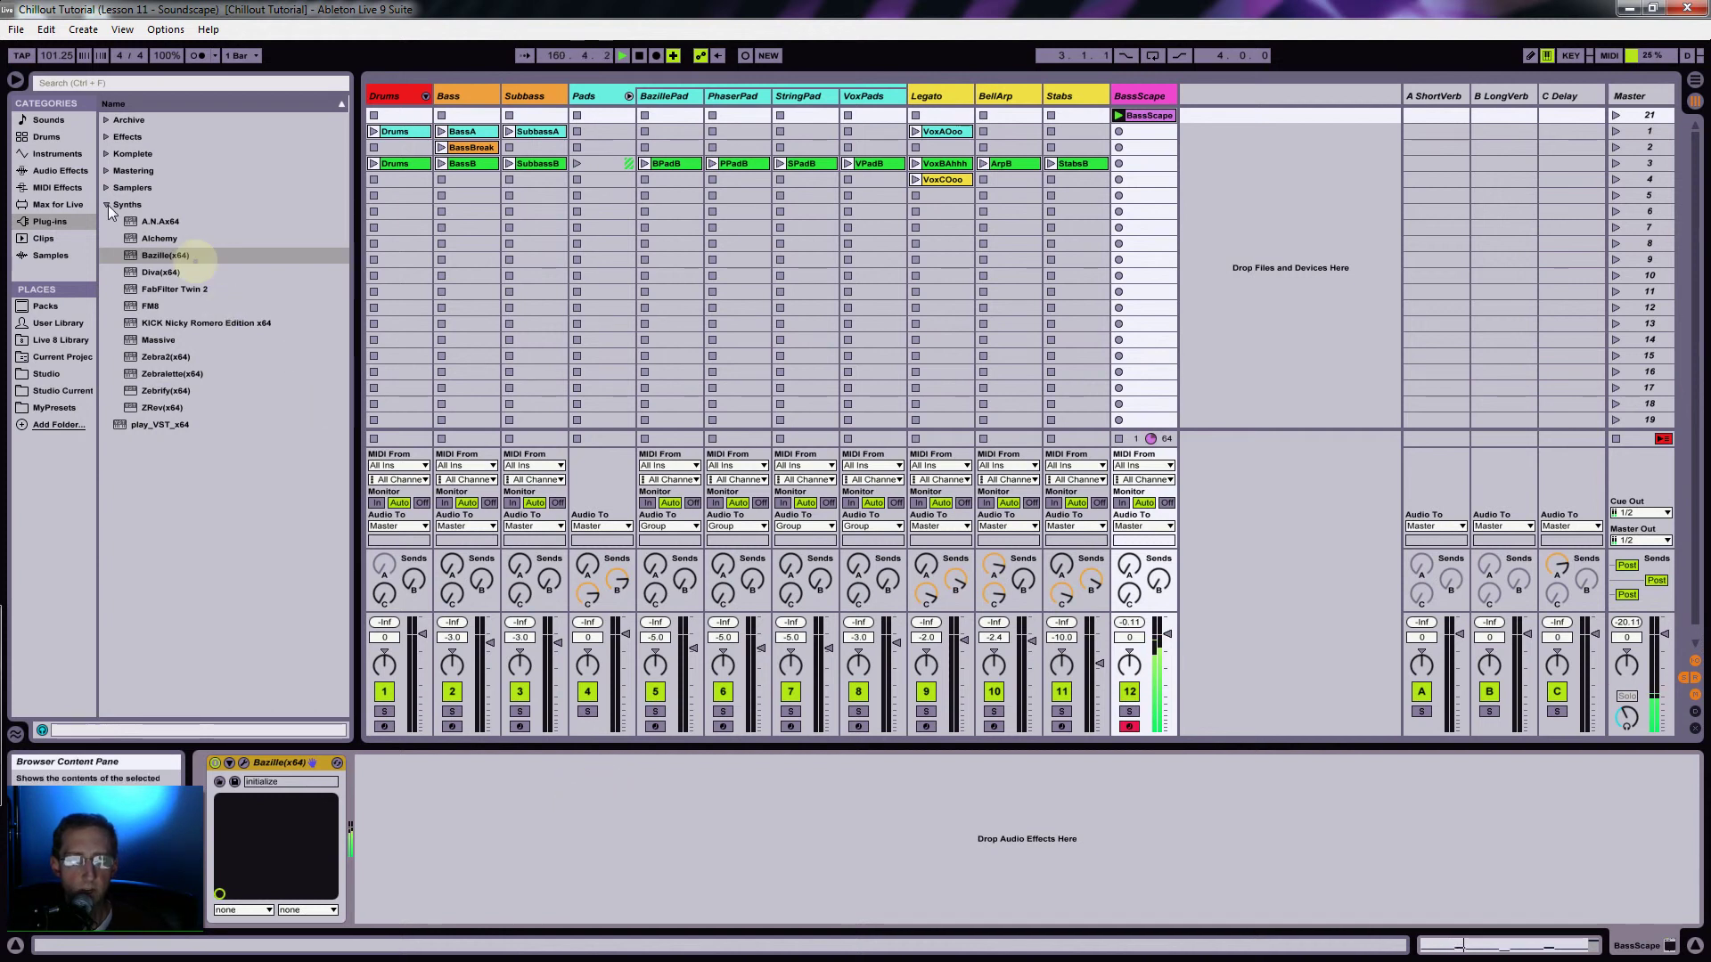
left_click(64, 172)
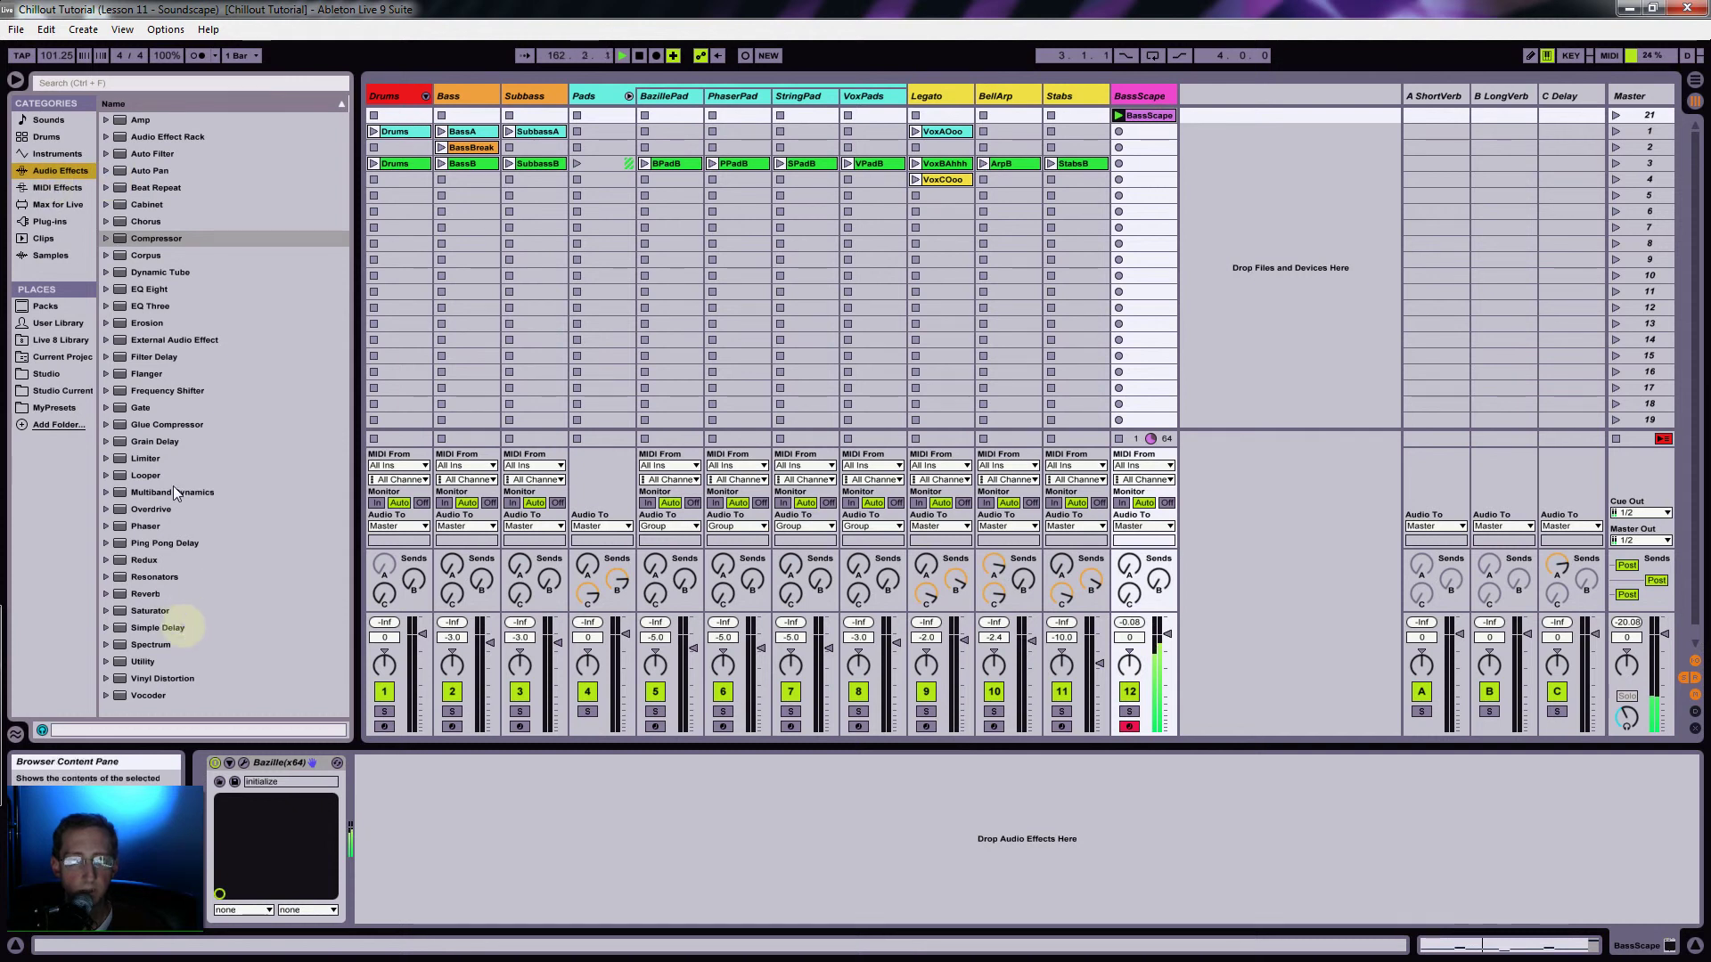
left_click_drag(150, 294, 545, 858)
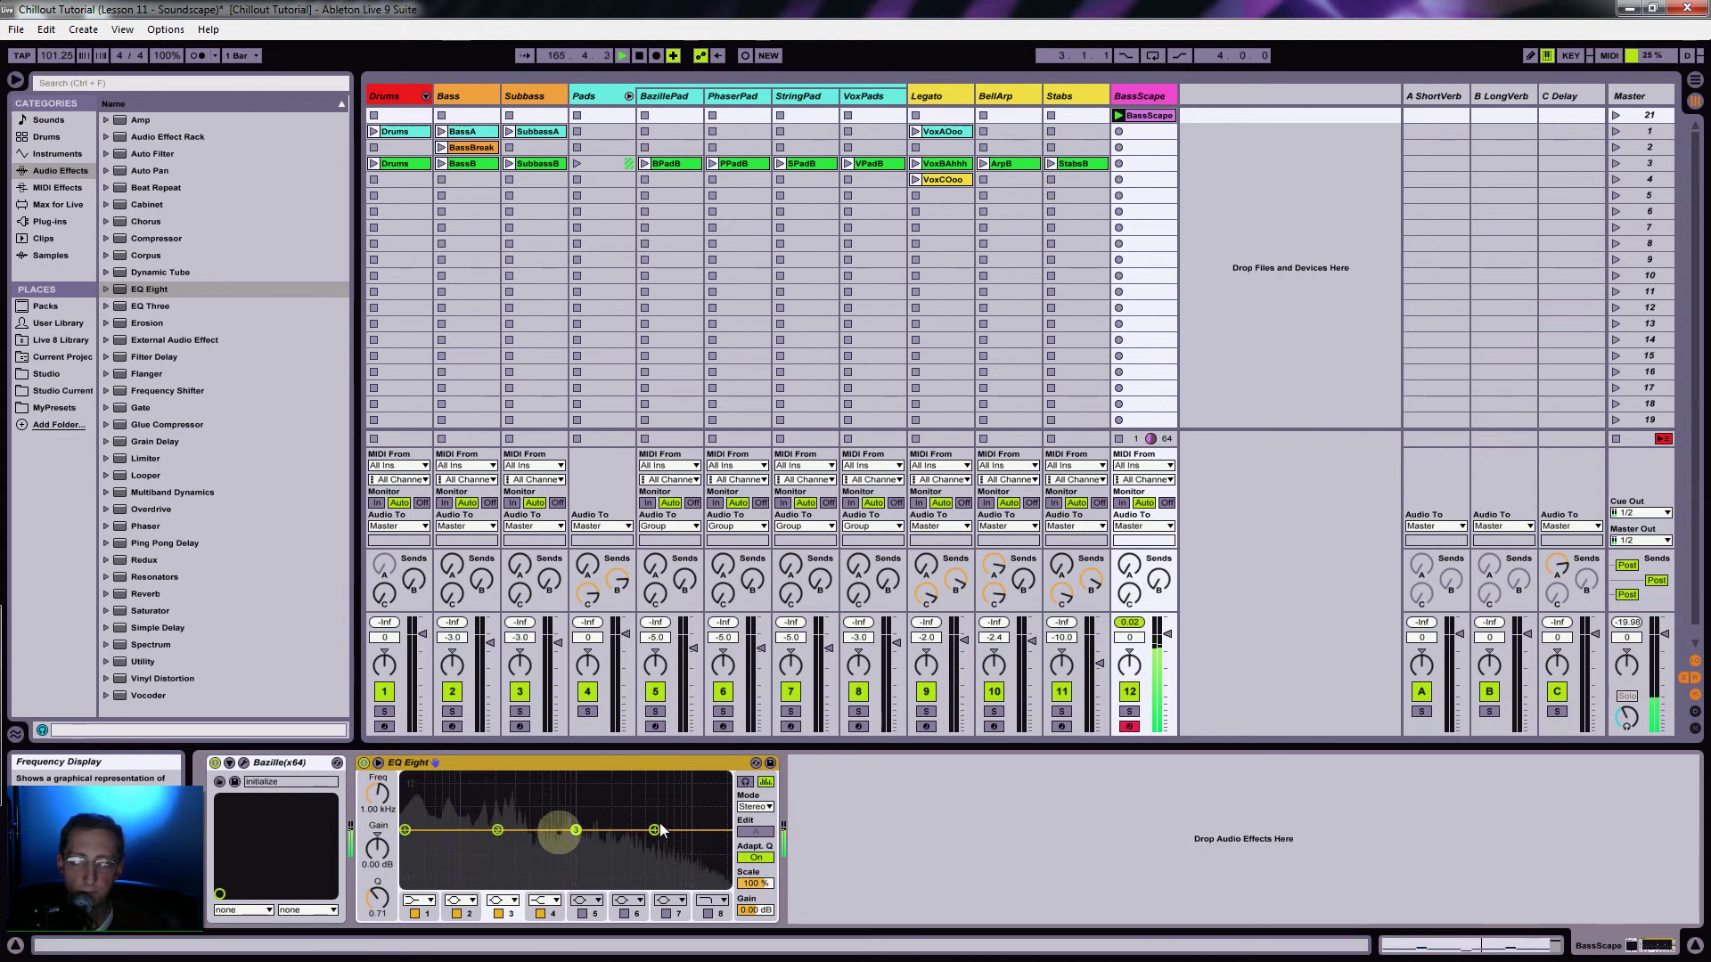
Step: Set EQ Eight to M/S mode and make band 3 of the side channel a low cut at about 317 Hz
left_click(760, 808)
left_click(754, 841)
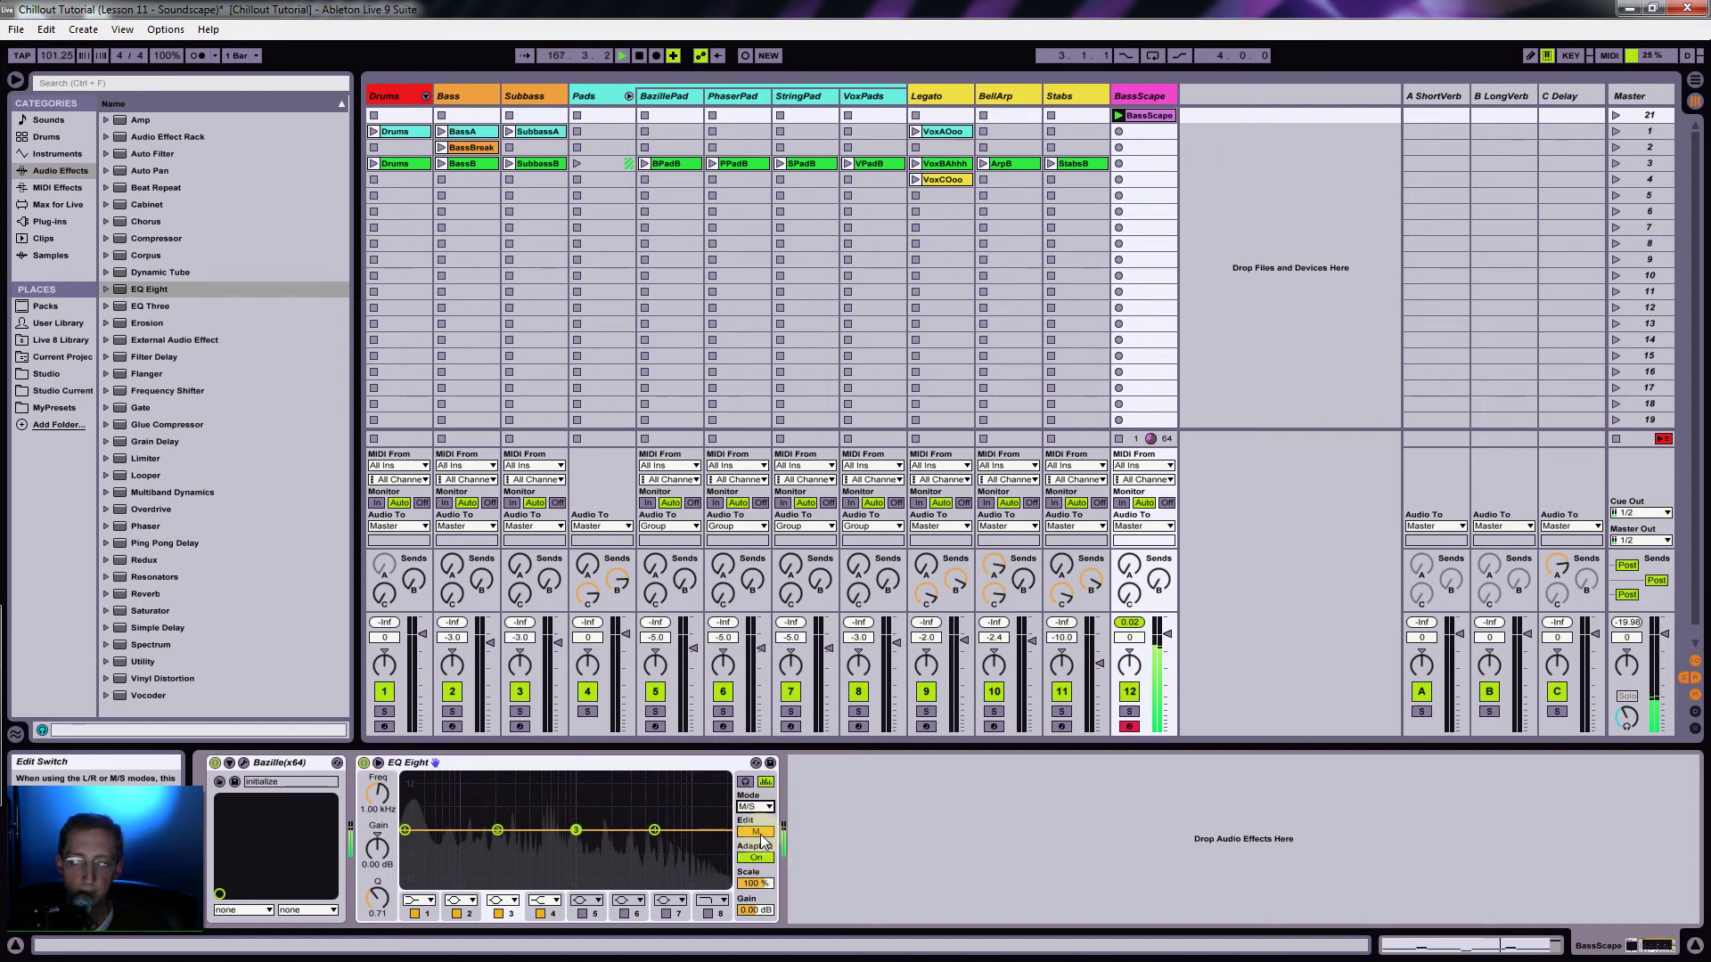
left_click(755, 833)
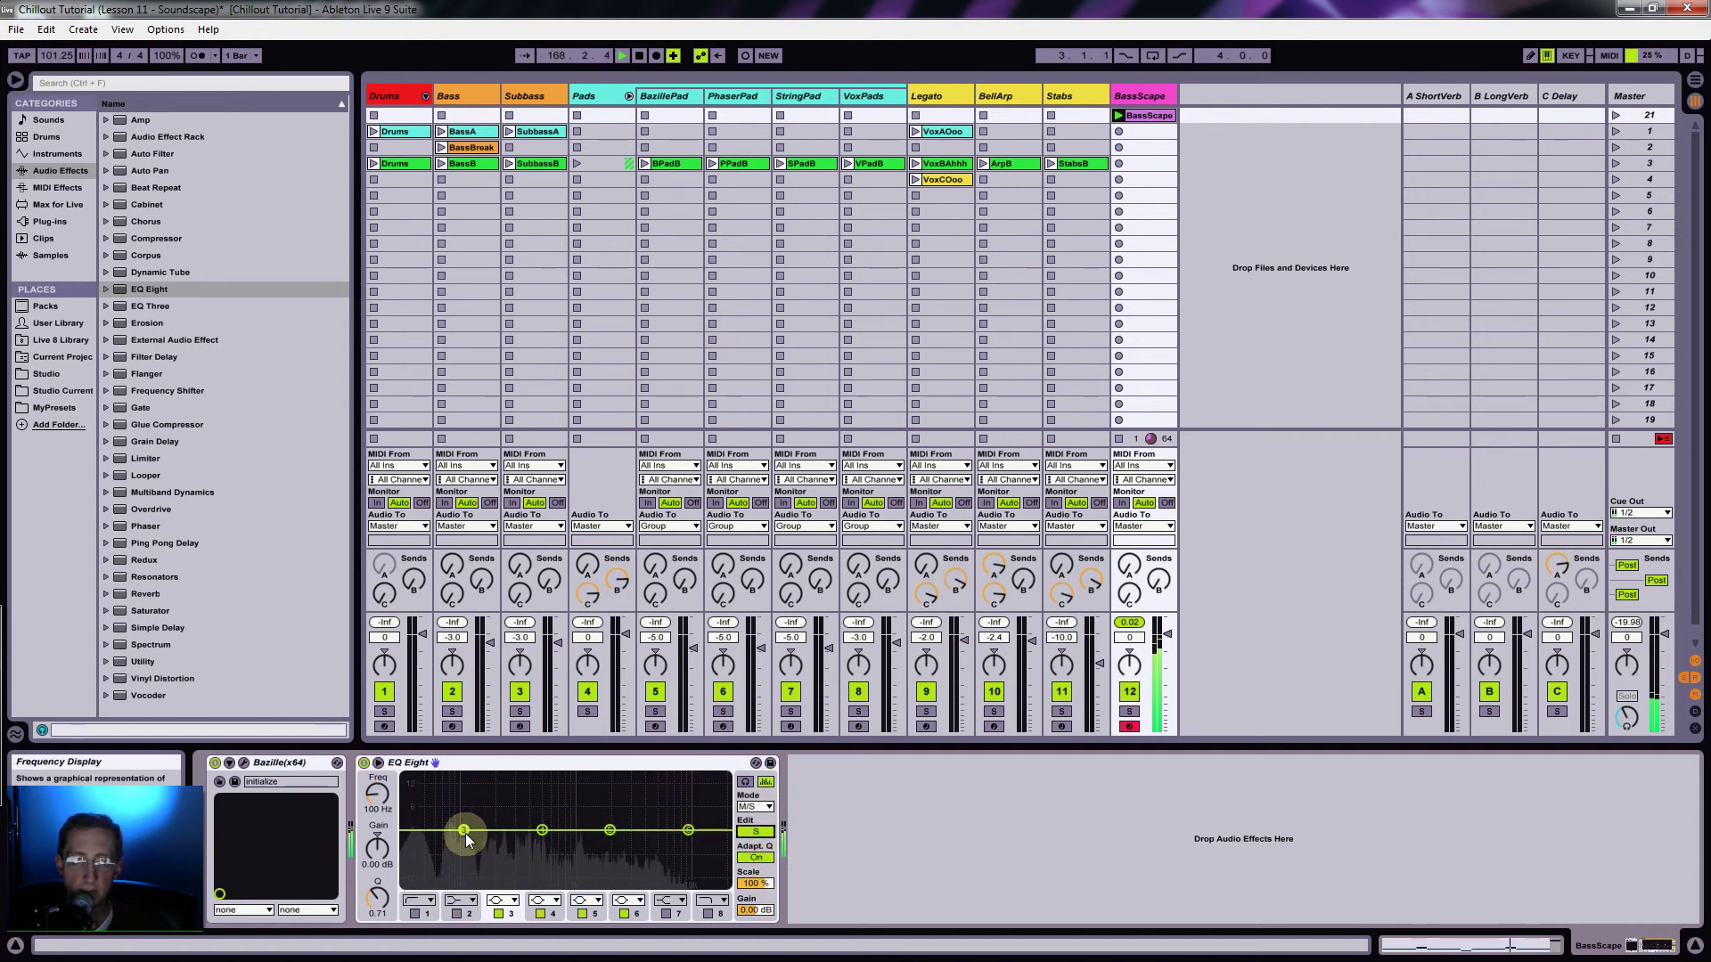
left_click(497, 901)
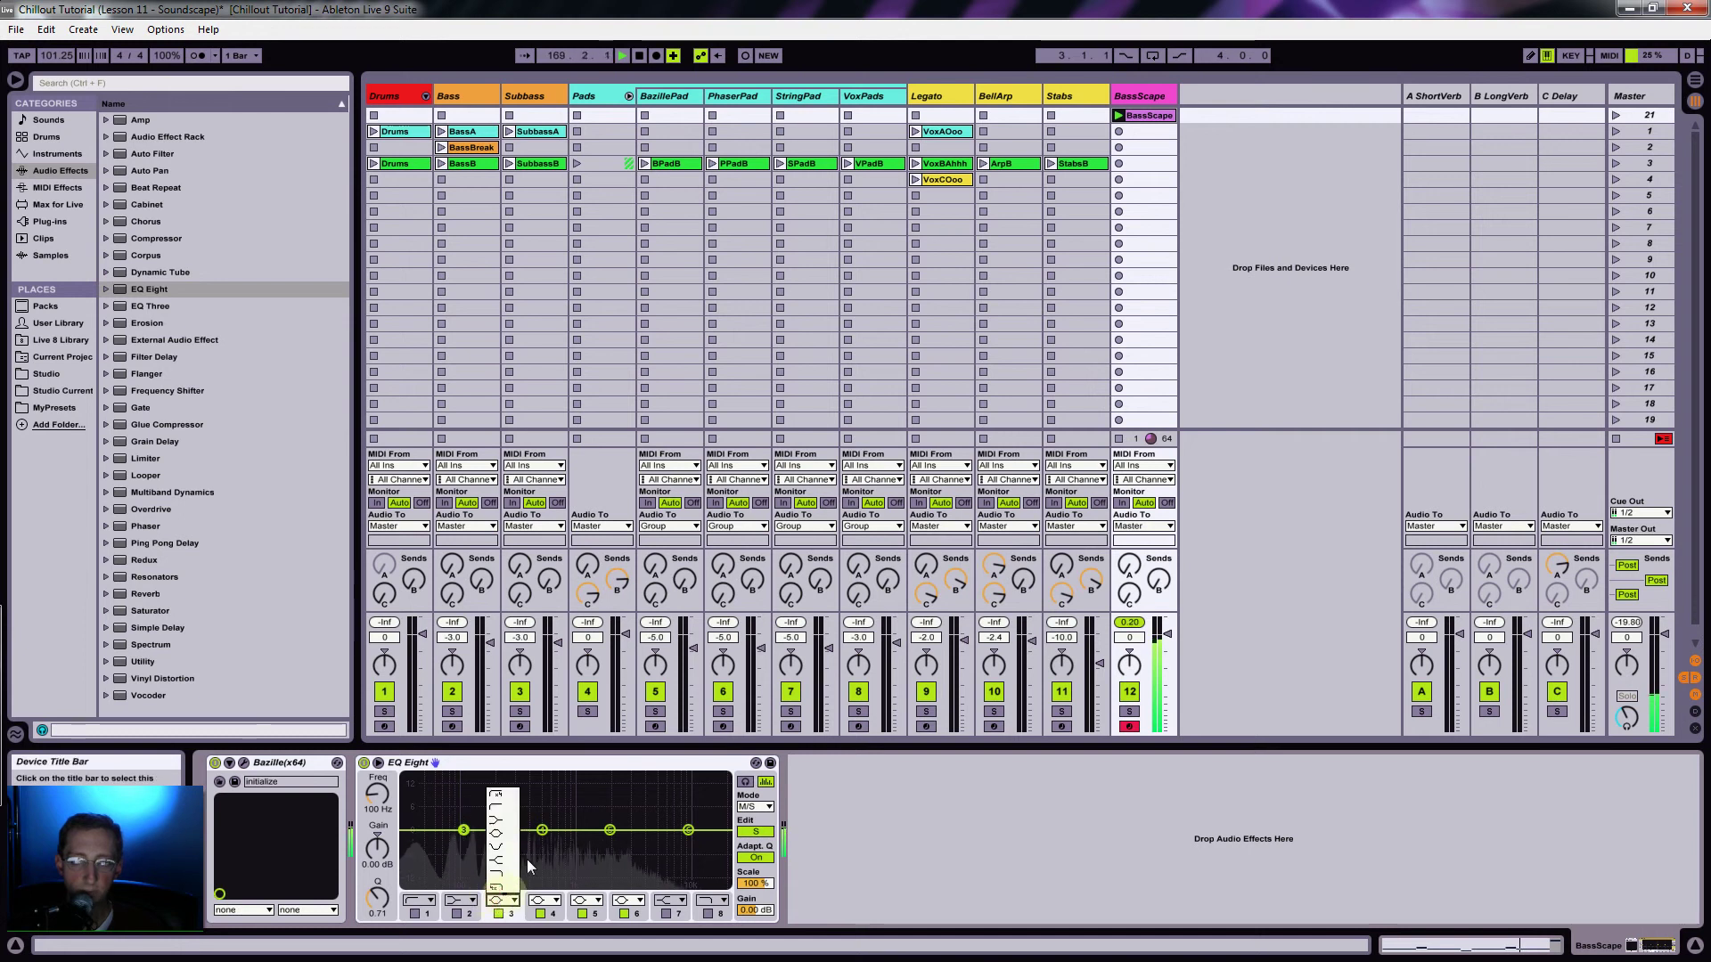
left_click(502, 805)
left_click_drag(463, 831, 522, 849)
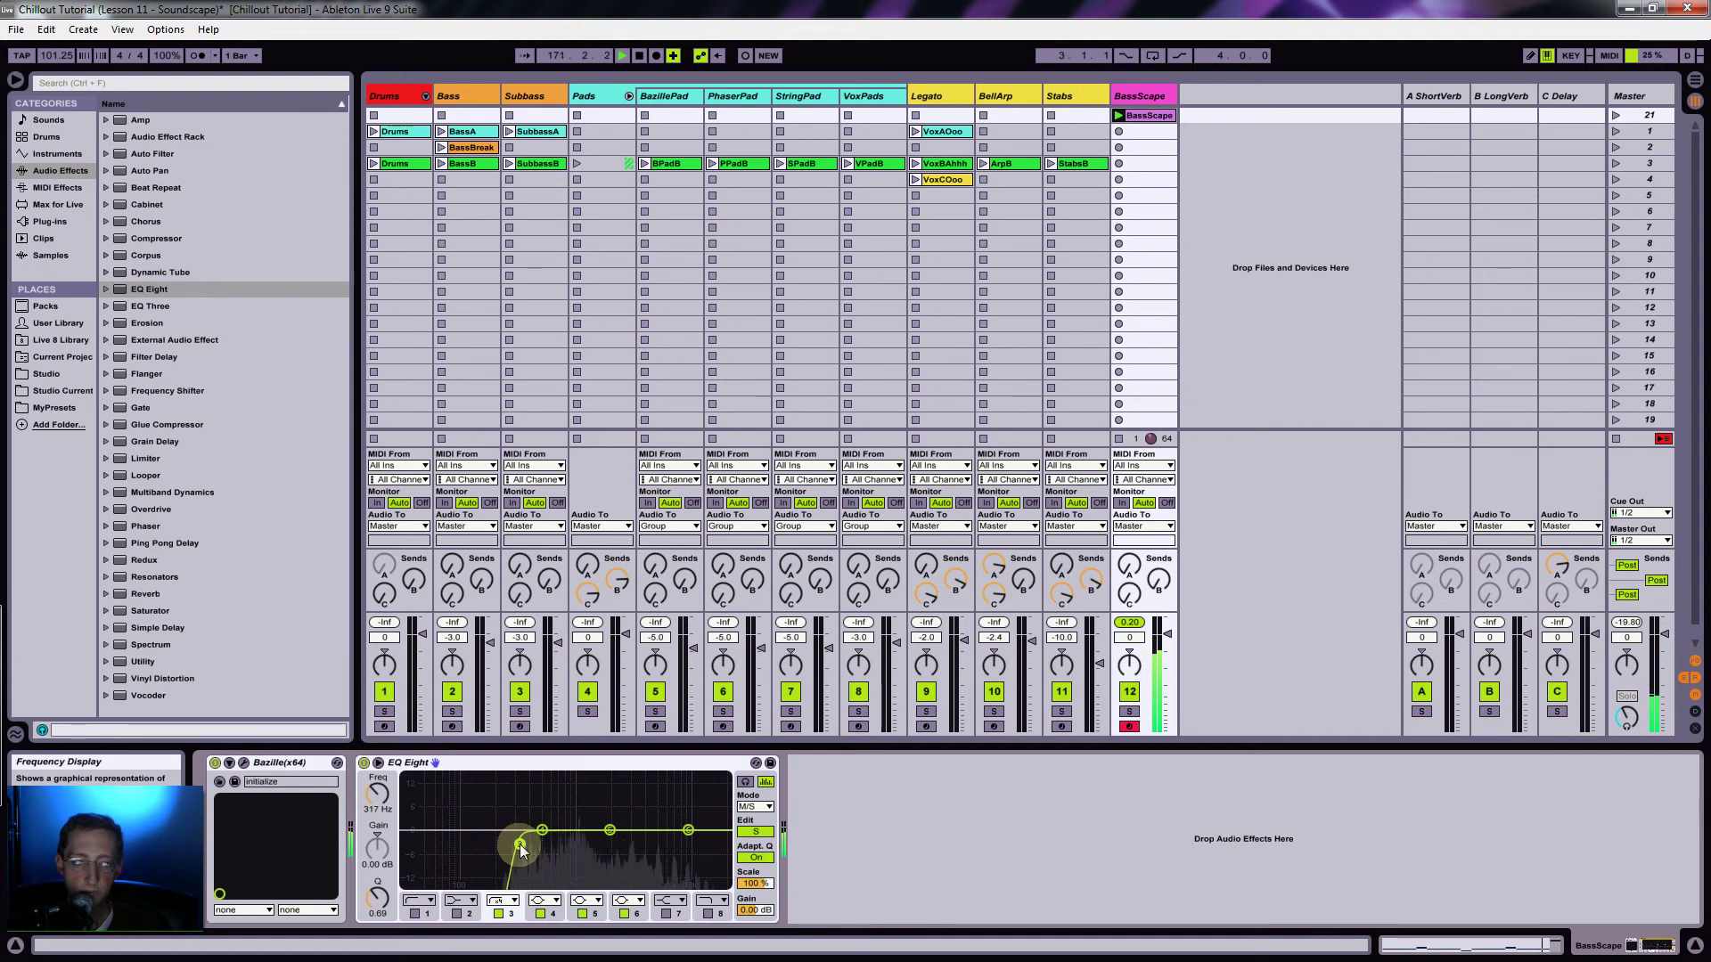
Step: Boost the mid channel's band 1 about 4.8 dB at 300 Hz and the side channel's band 6 about 4.1 dB at 4.02 kHz
left_click(755, 831)
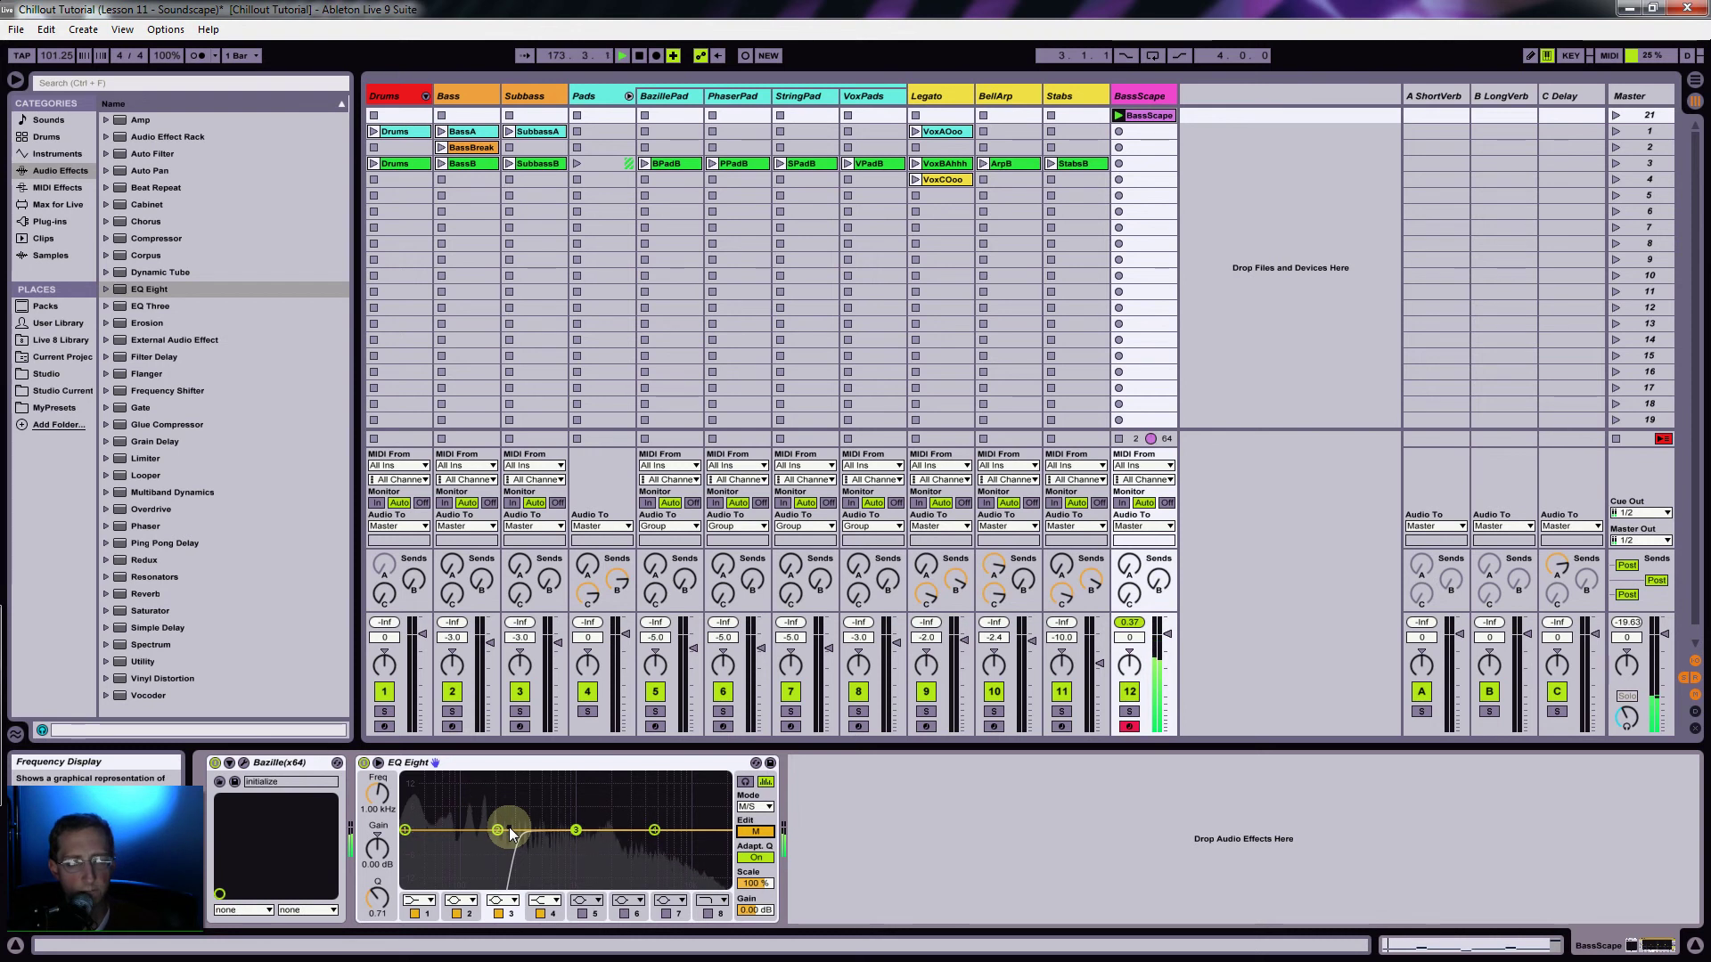
left_click_drag(404, 830, 515, 813)
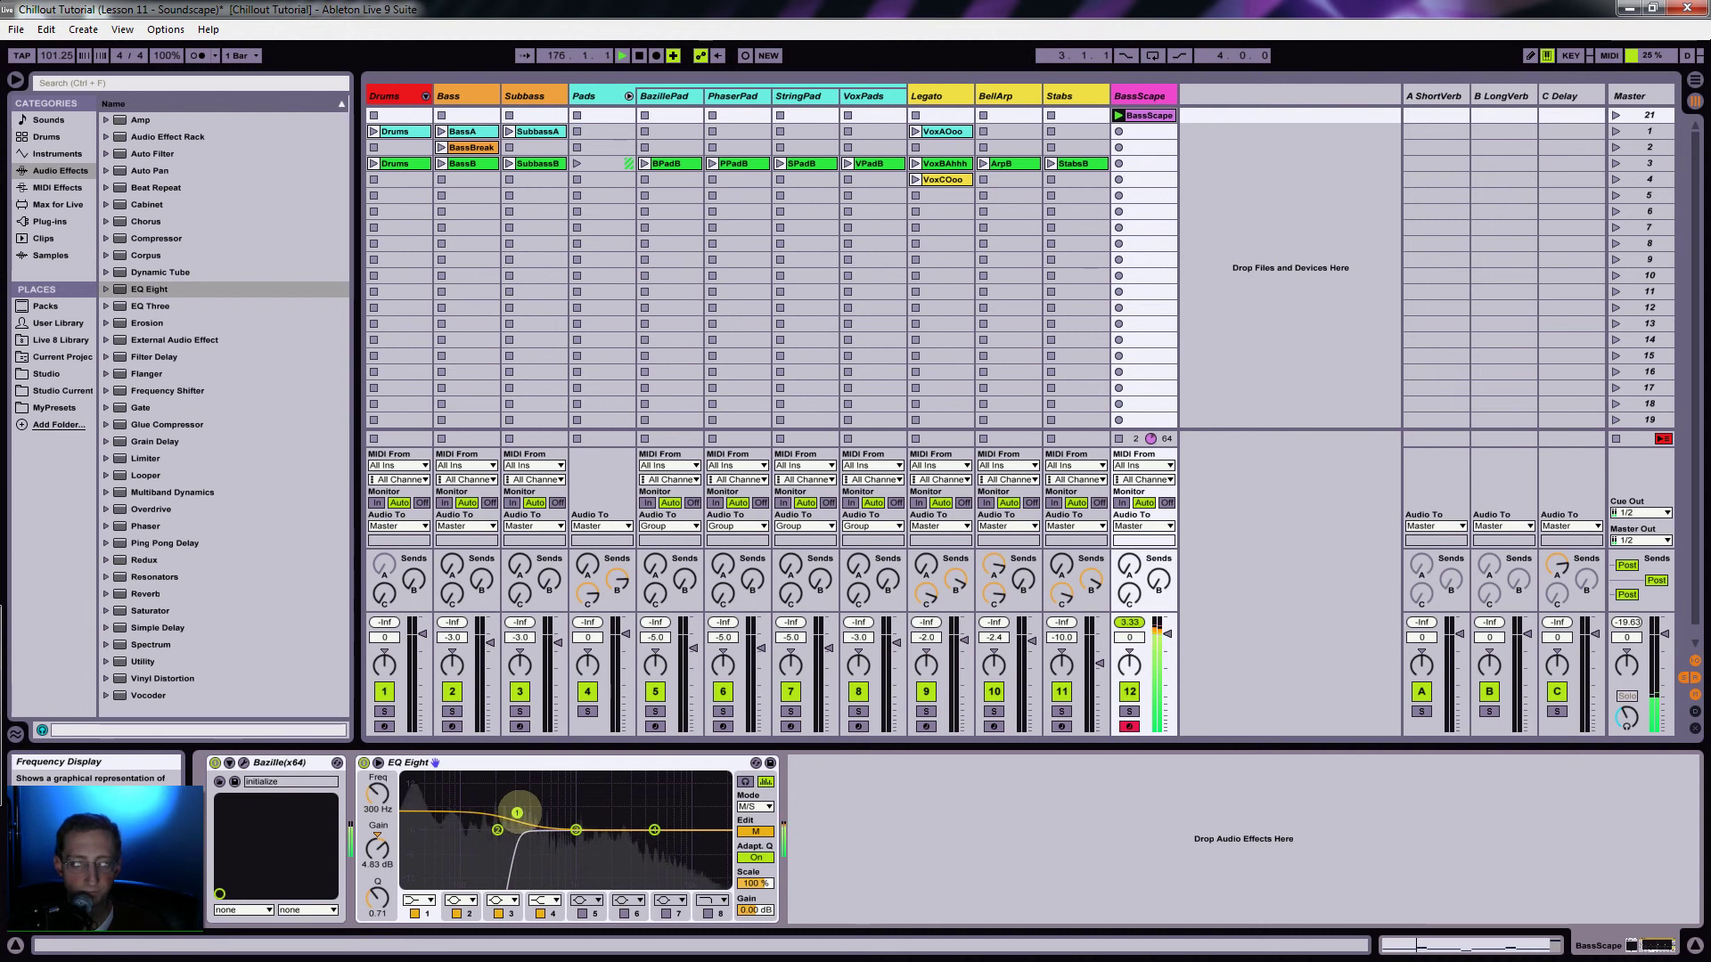
left_click(755, 831)
left_click_drag(689, 834, 650, 817)
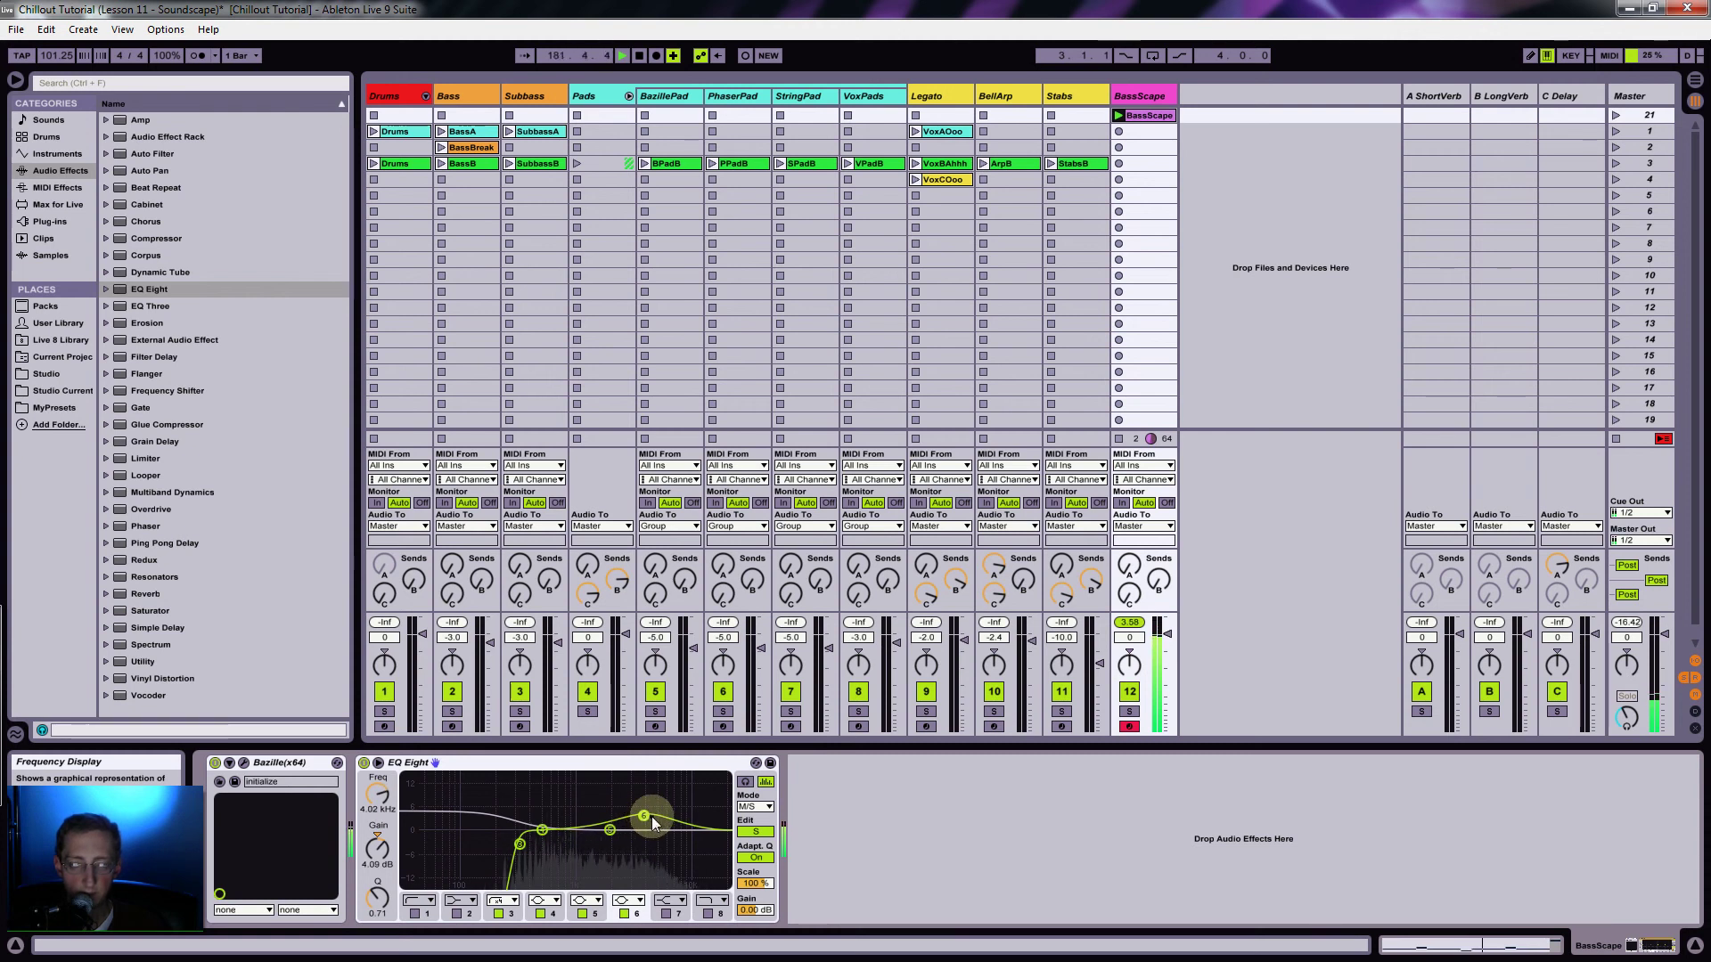